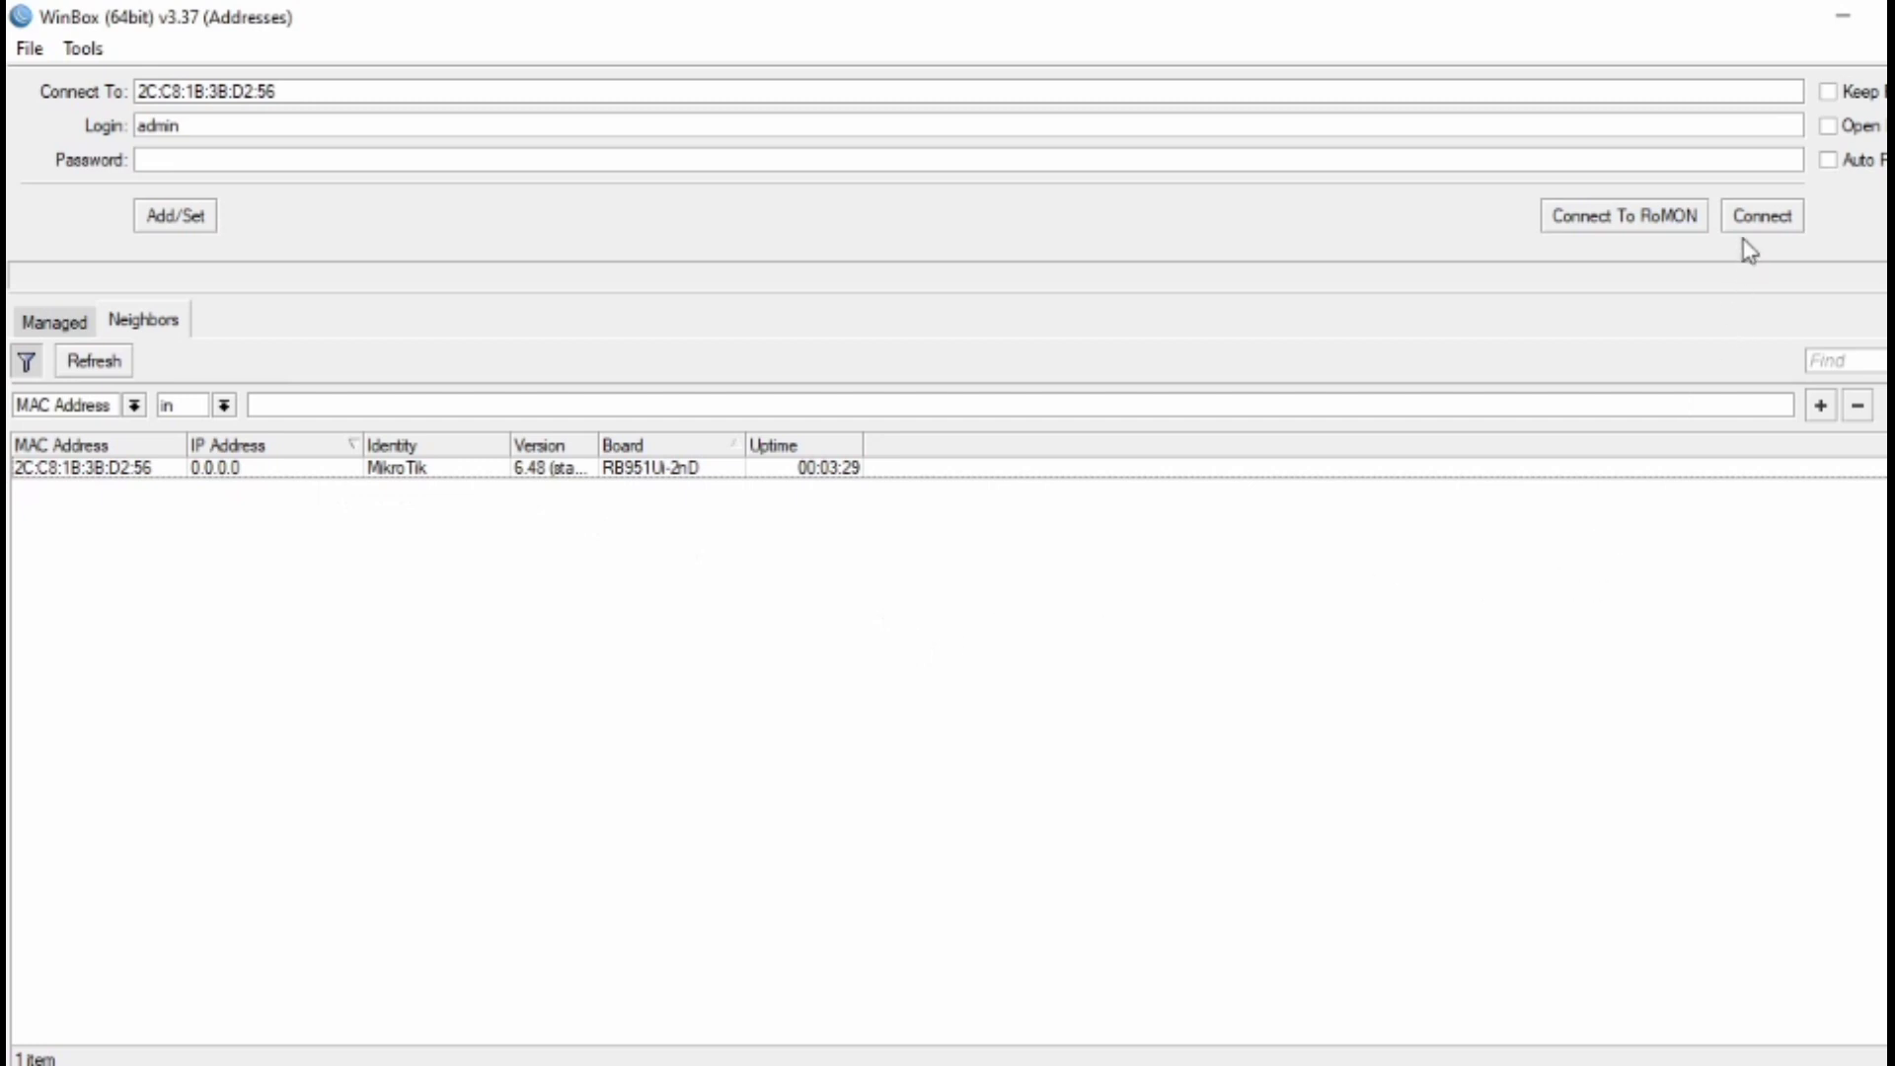
Connect to the discovered MikroTik router as admin and add a DHCP client on interface ether1.
left_click(1762, 217)
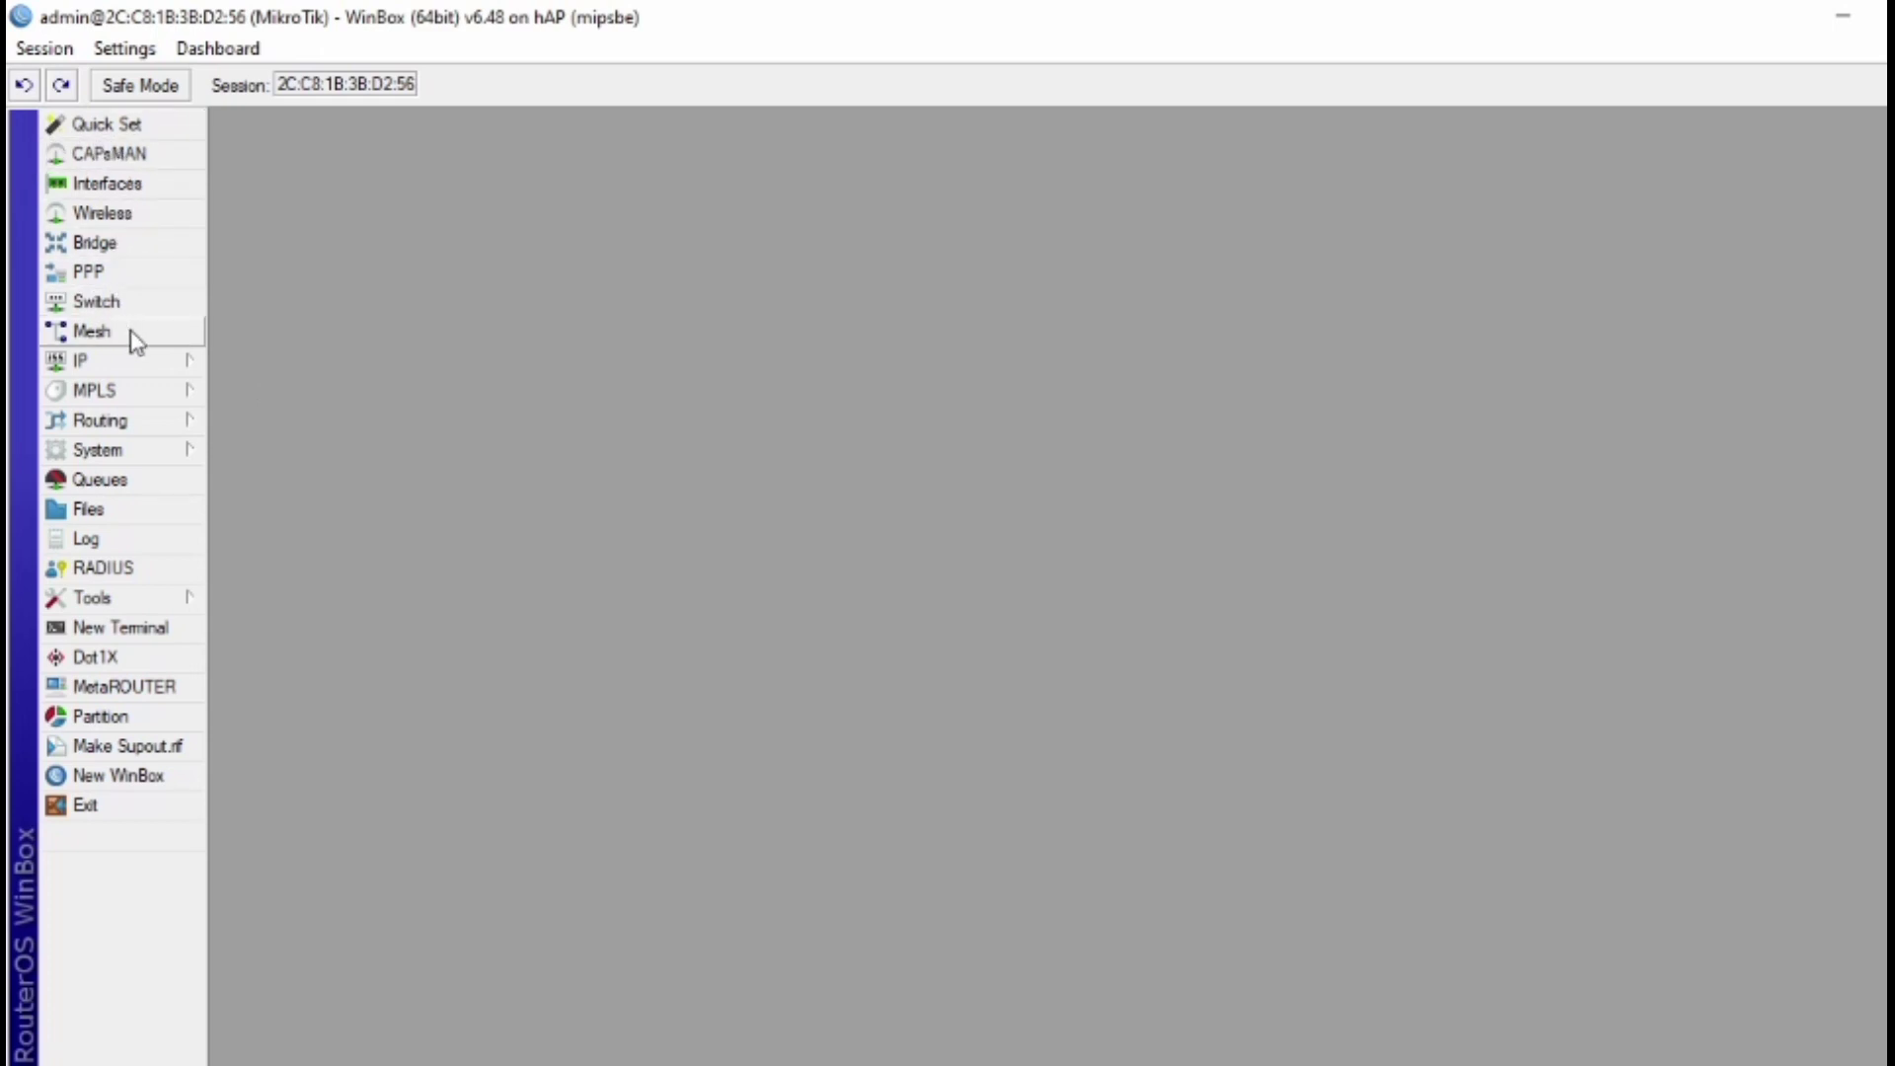
left_click(165, 373)
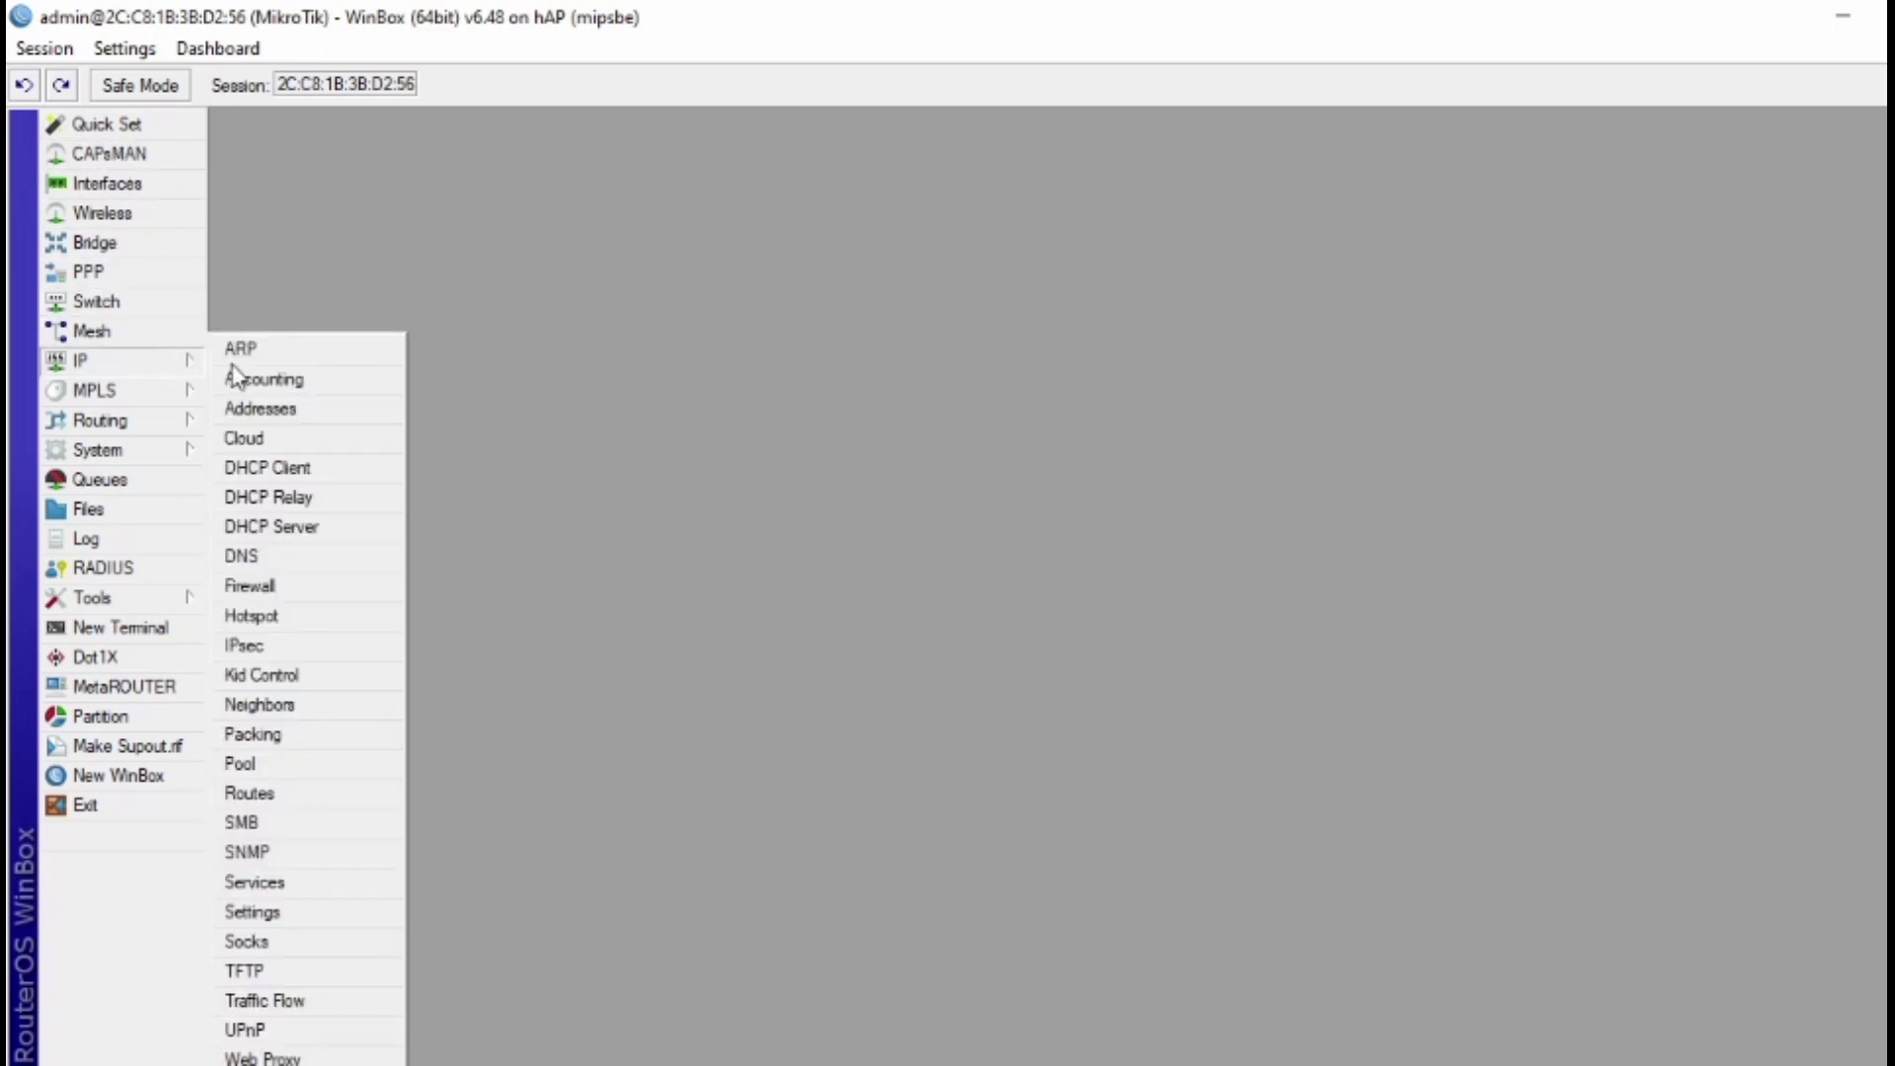
left_click(316, 470)
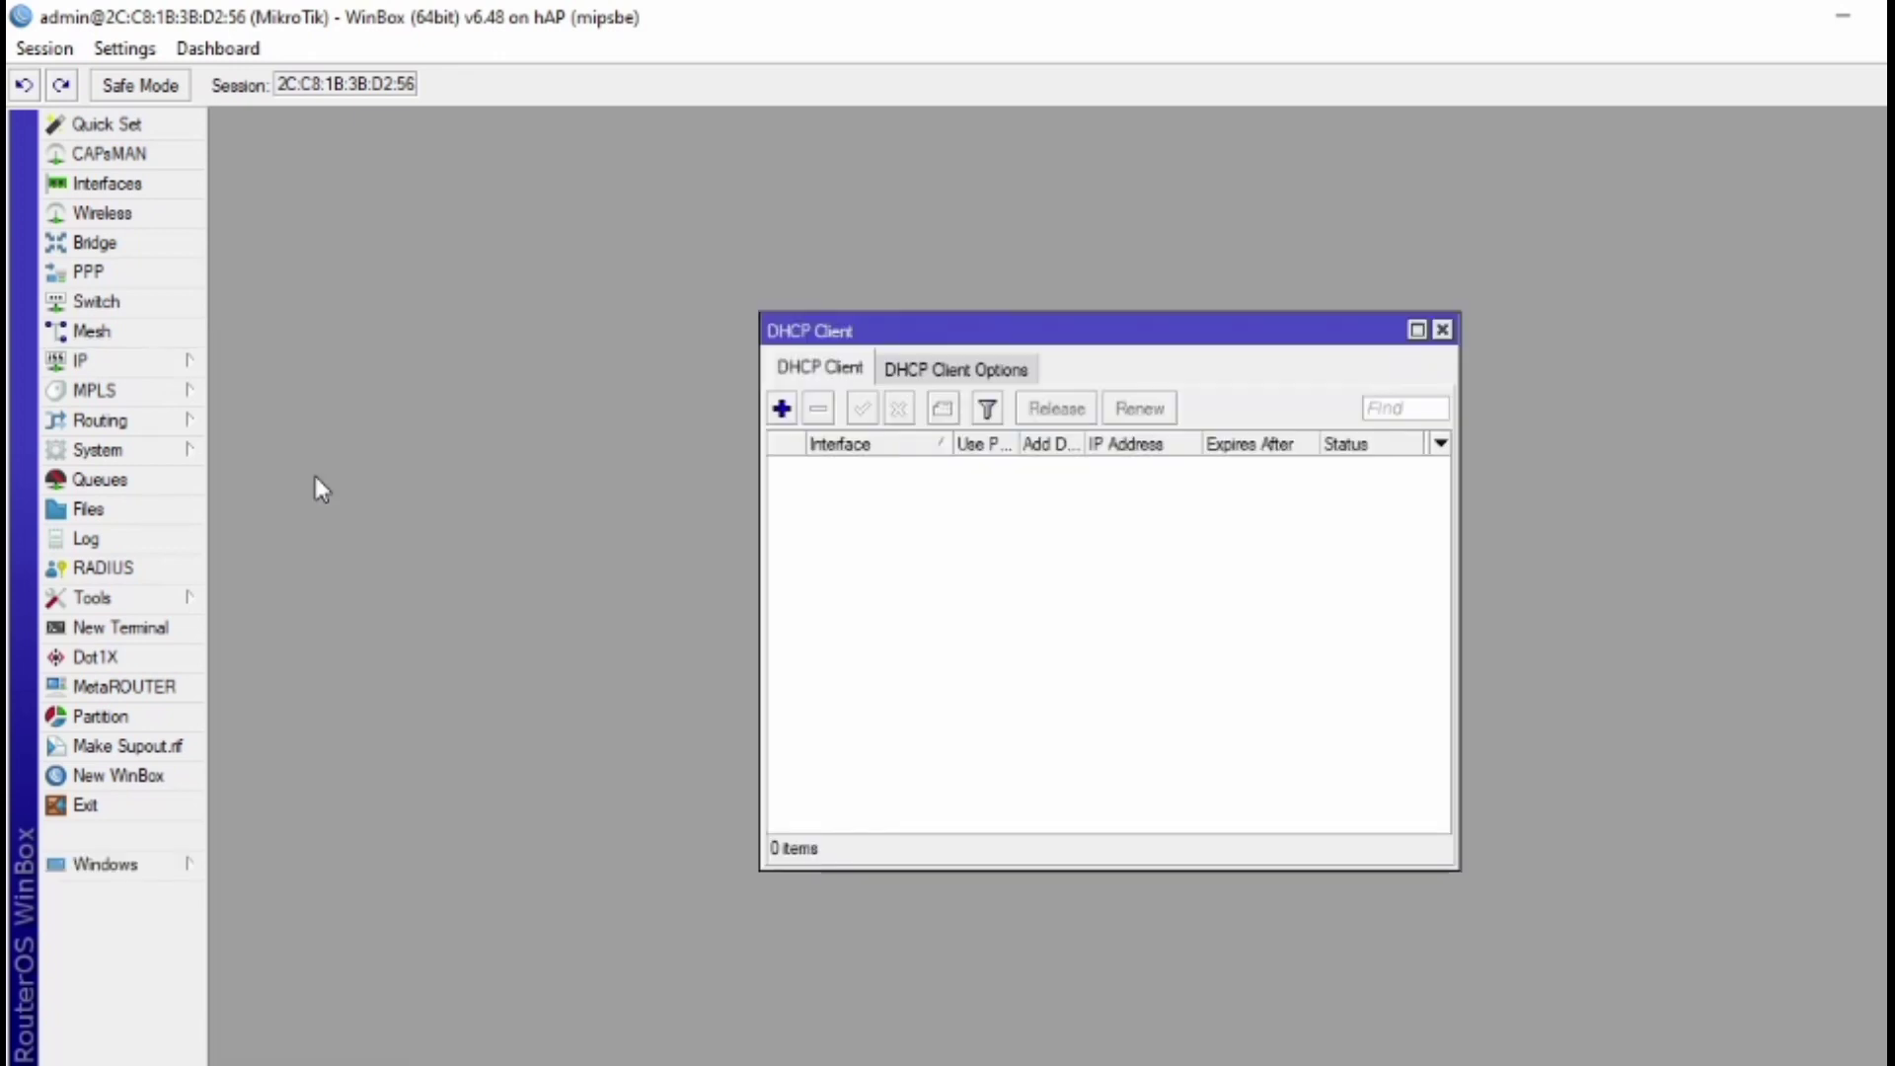
left_click(782, 409)
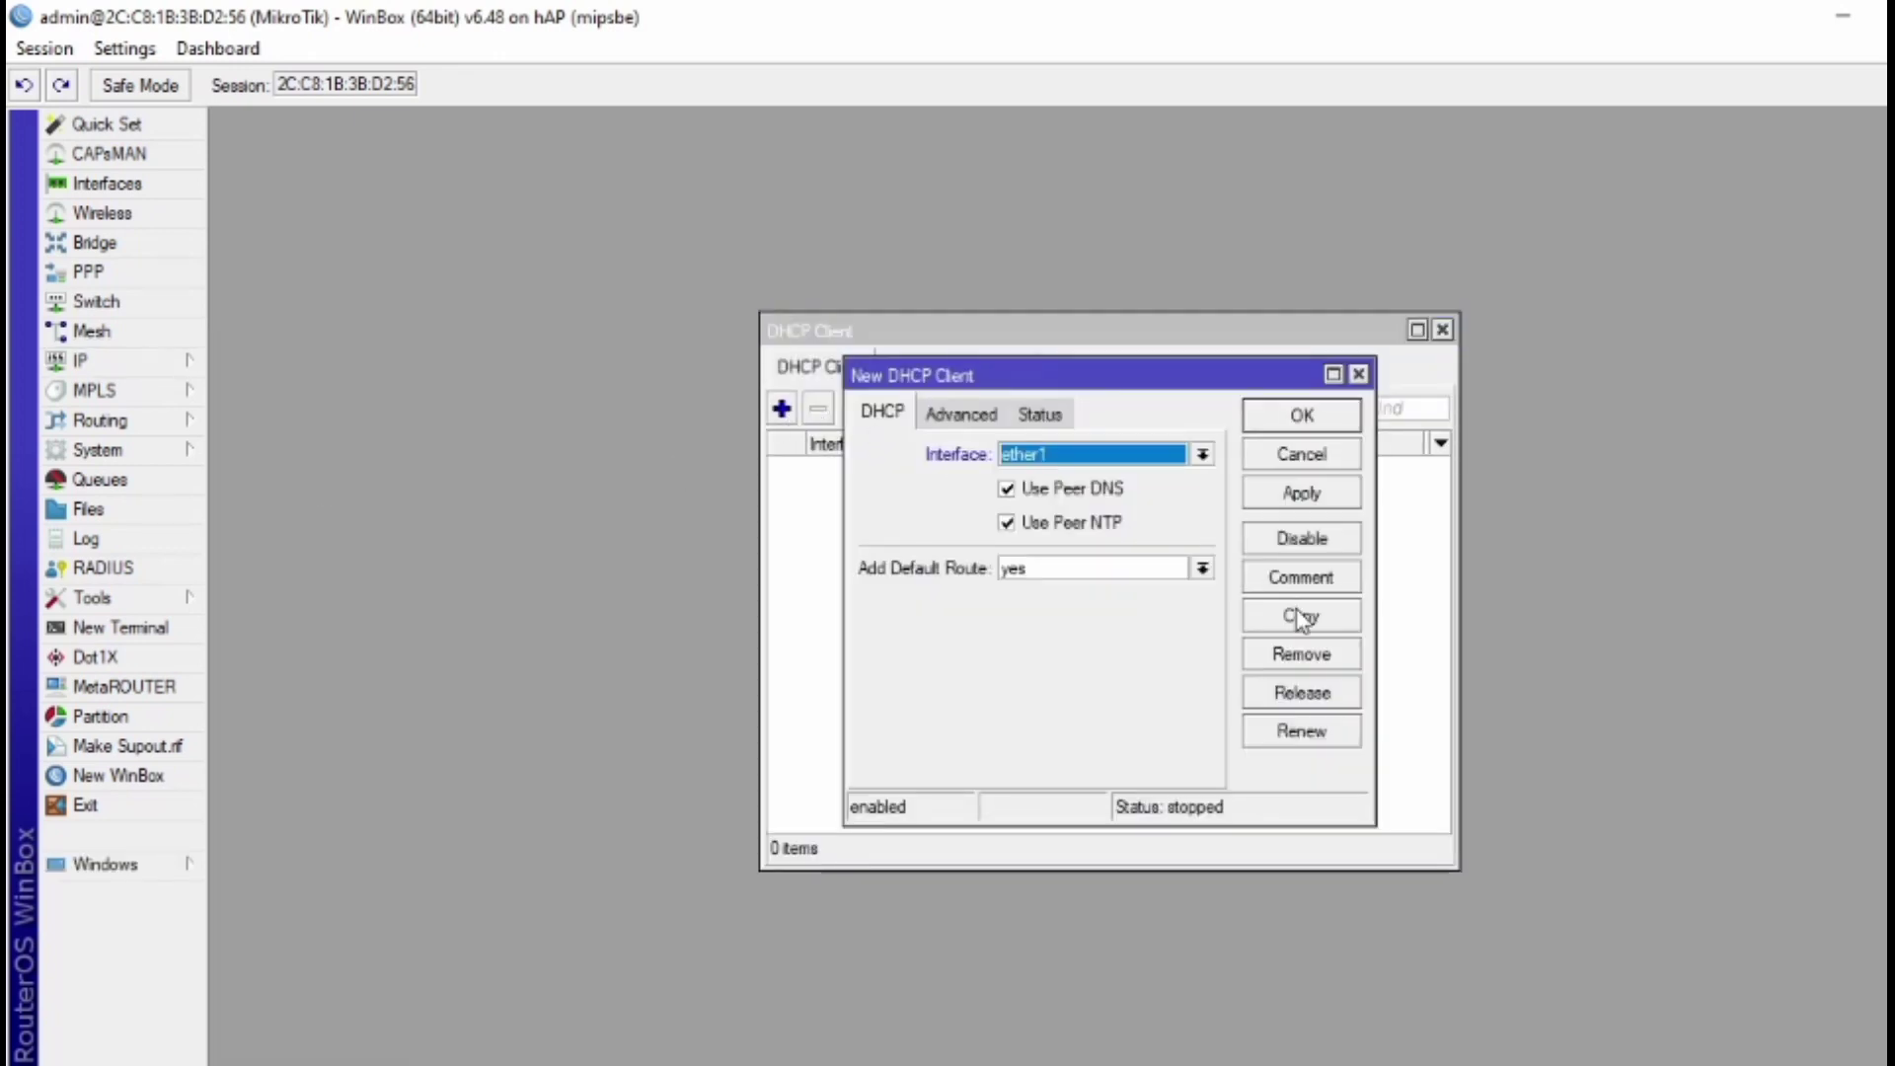
left_click(1292, 497)
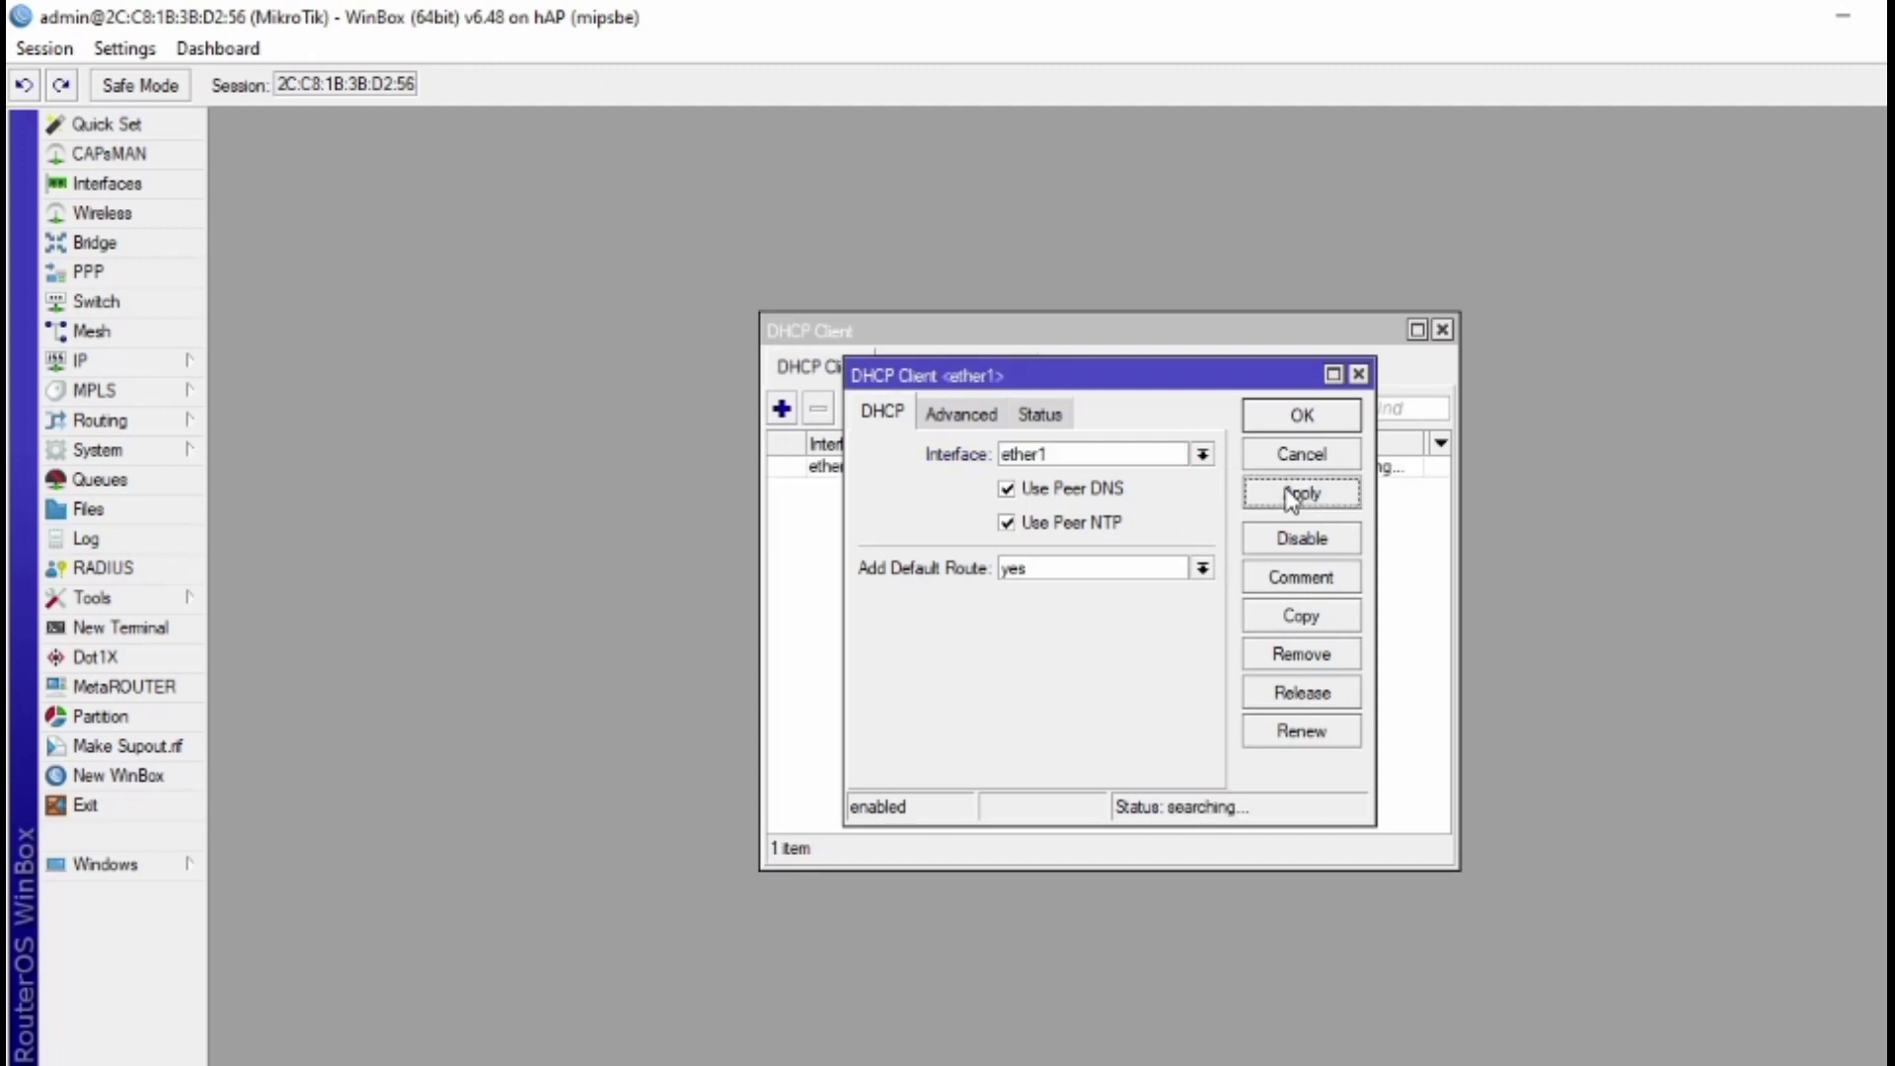
left_click(1313, 419)
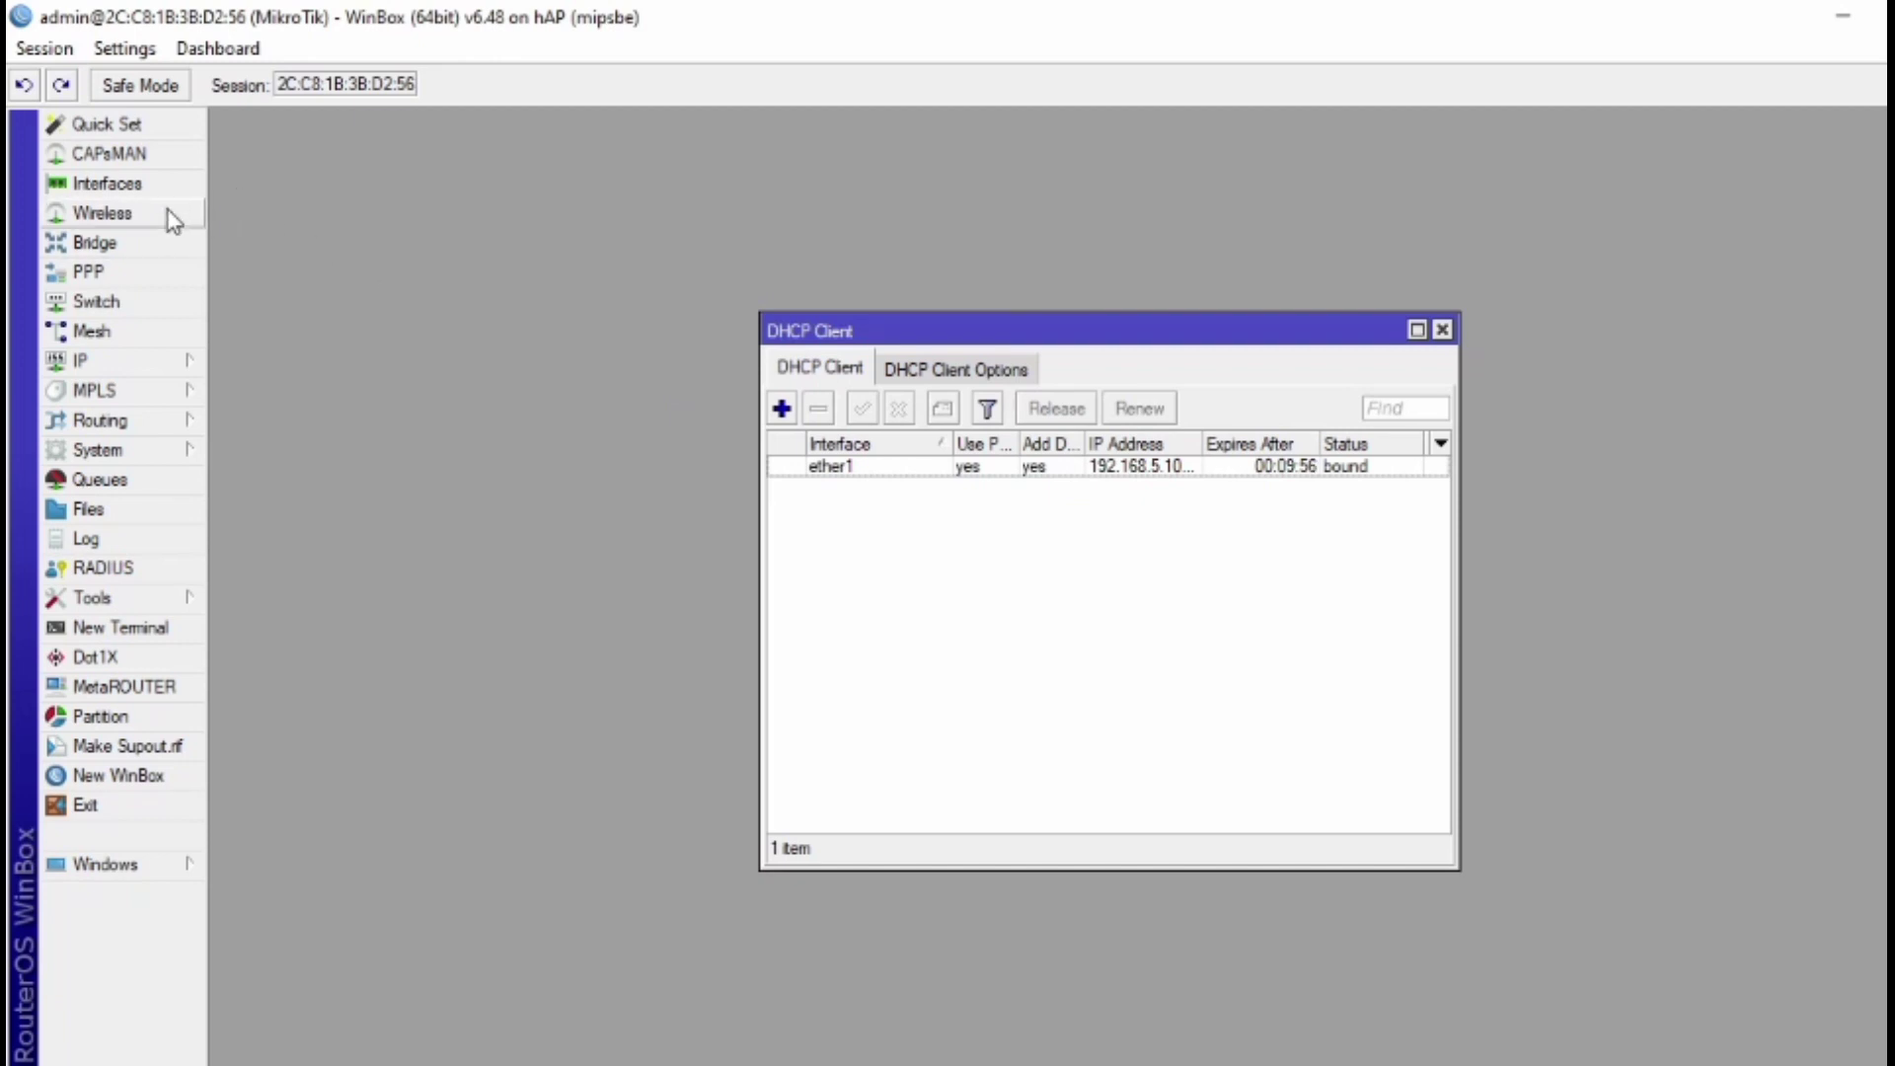
Test internet connectivity by pinging 8.8.8.8 from a new router terminal, and close the terminal.
left_click(119, 628)
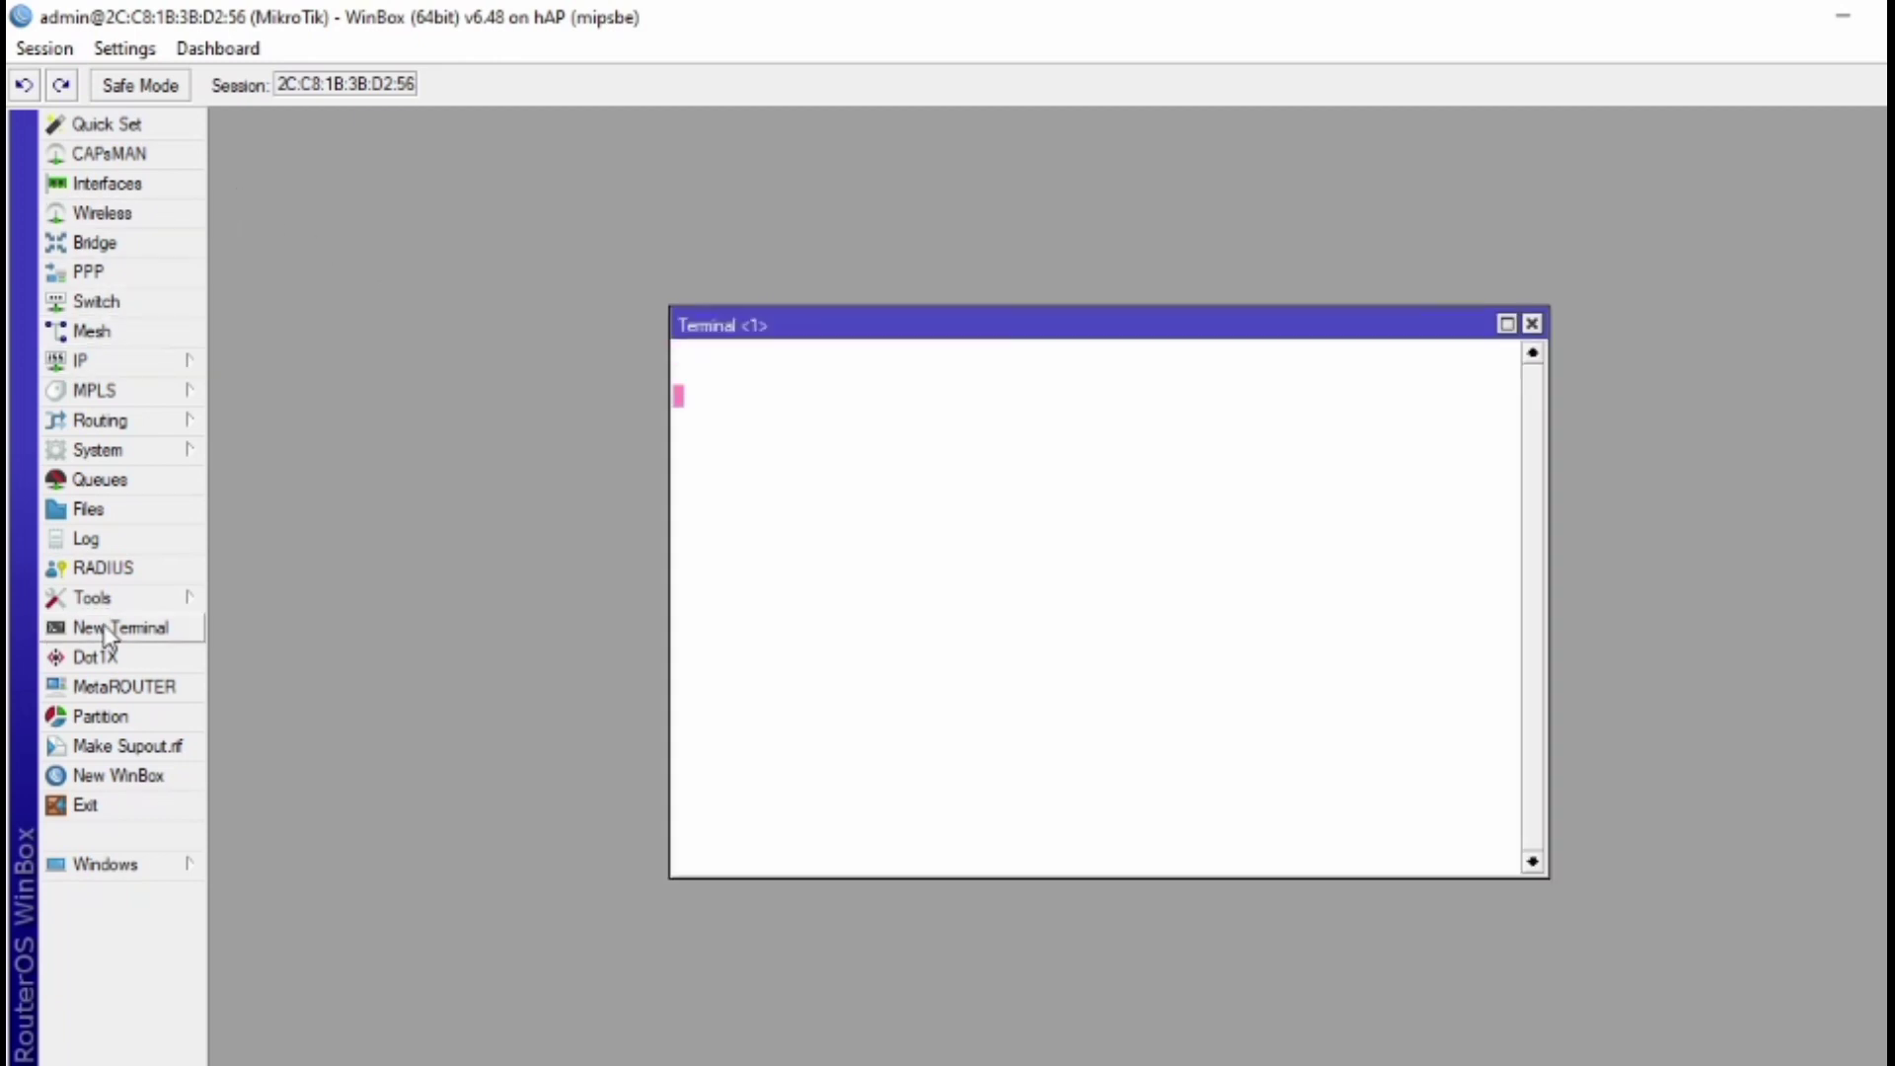
type("p")
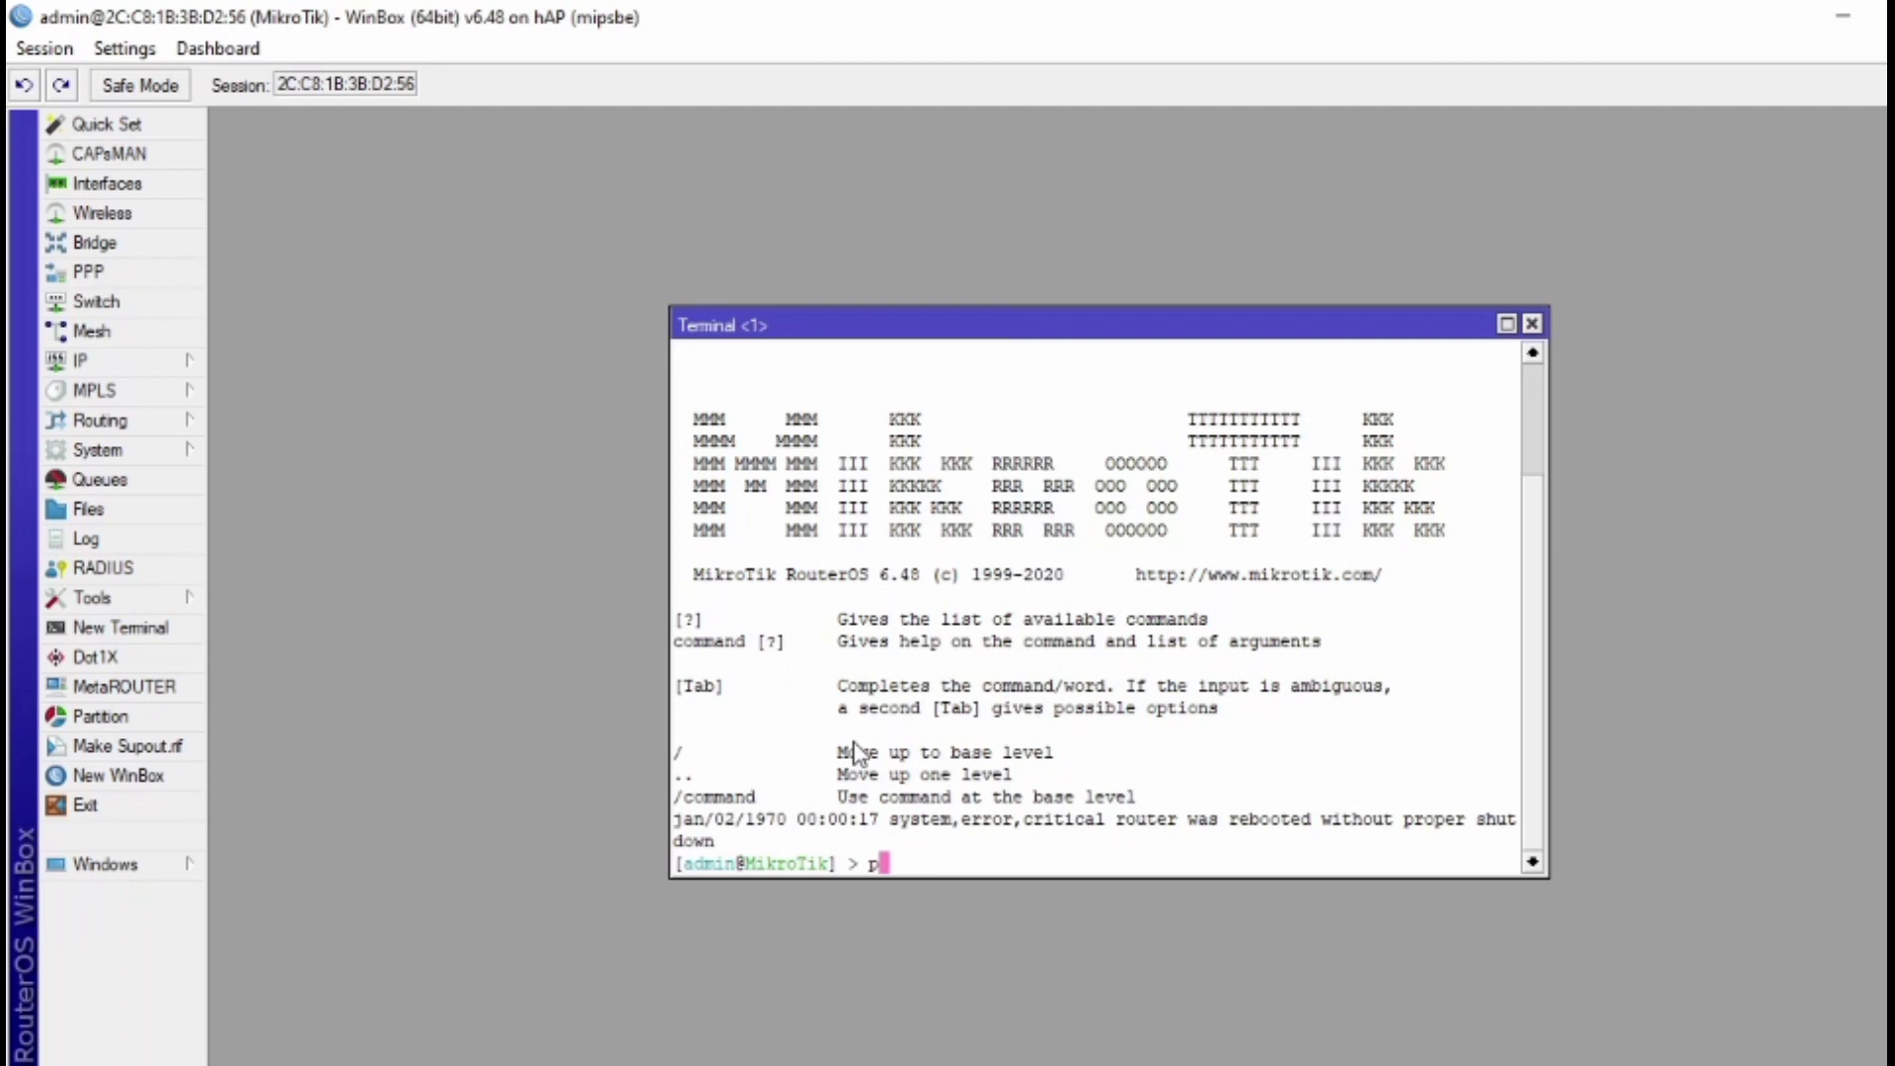
type("ing 8.8.8.8")
key("Return")
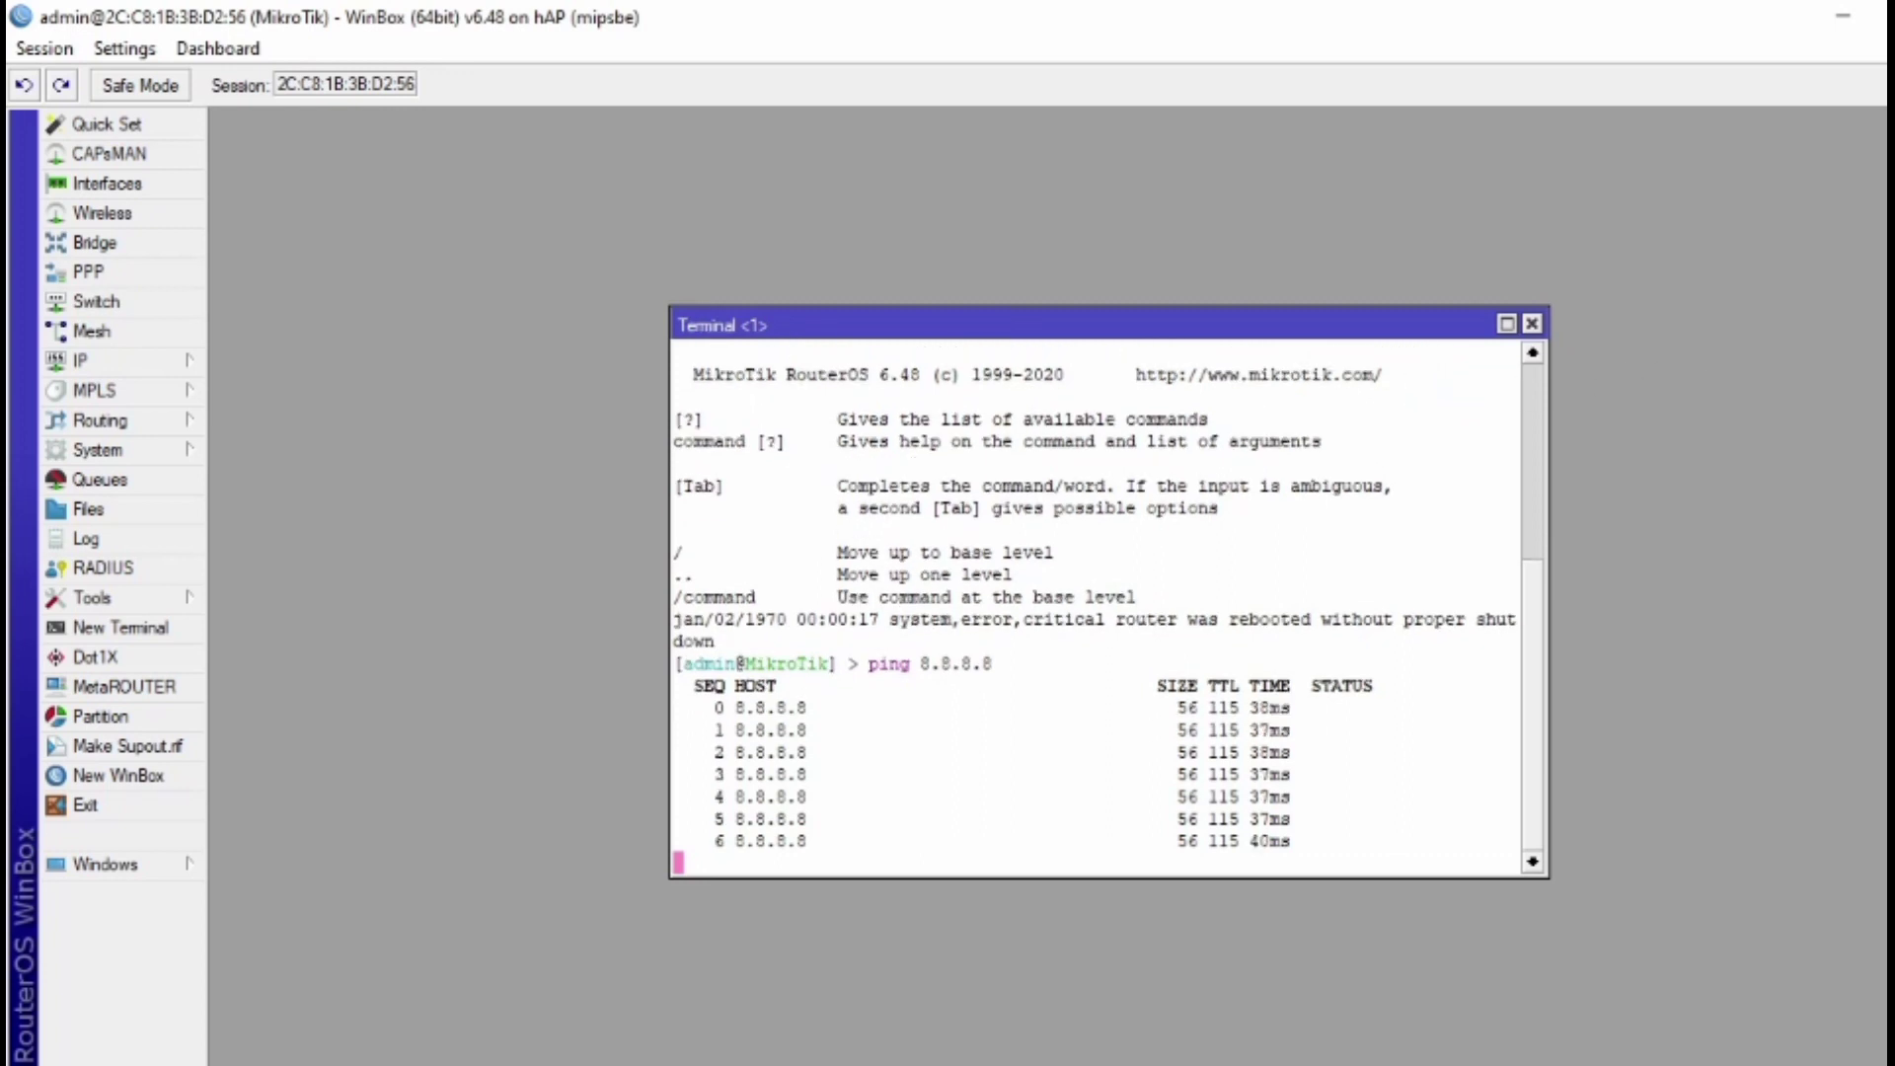
left_click(1531, 323)
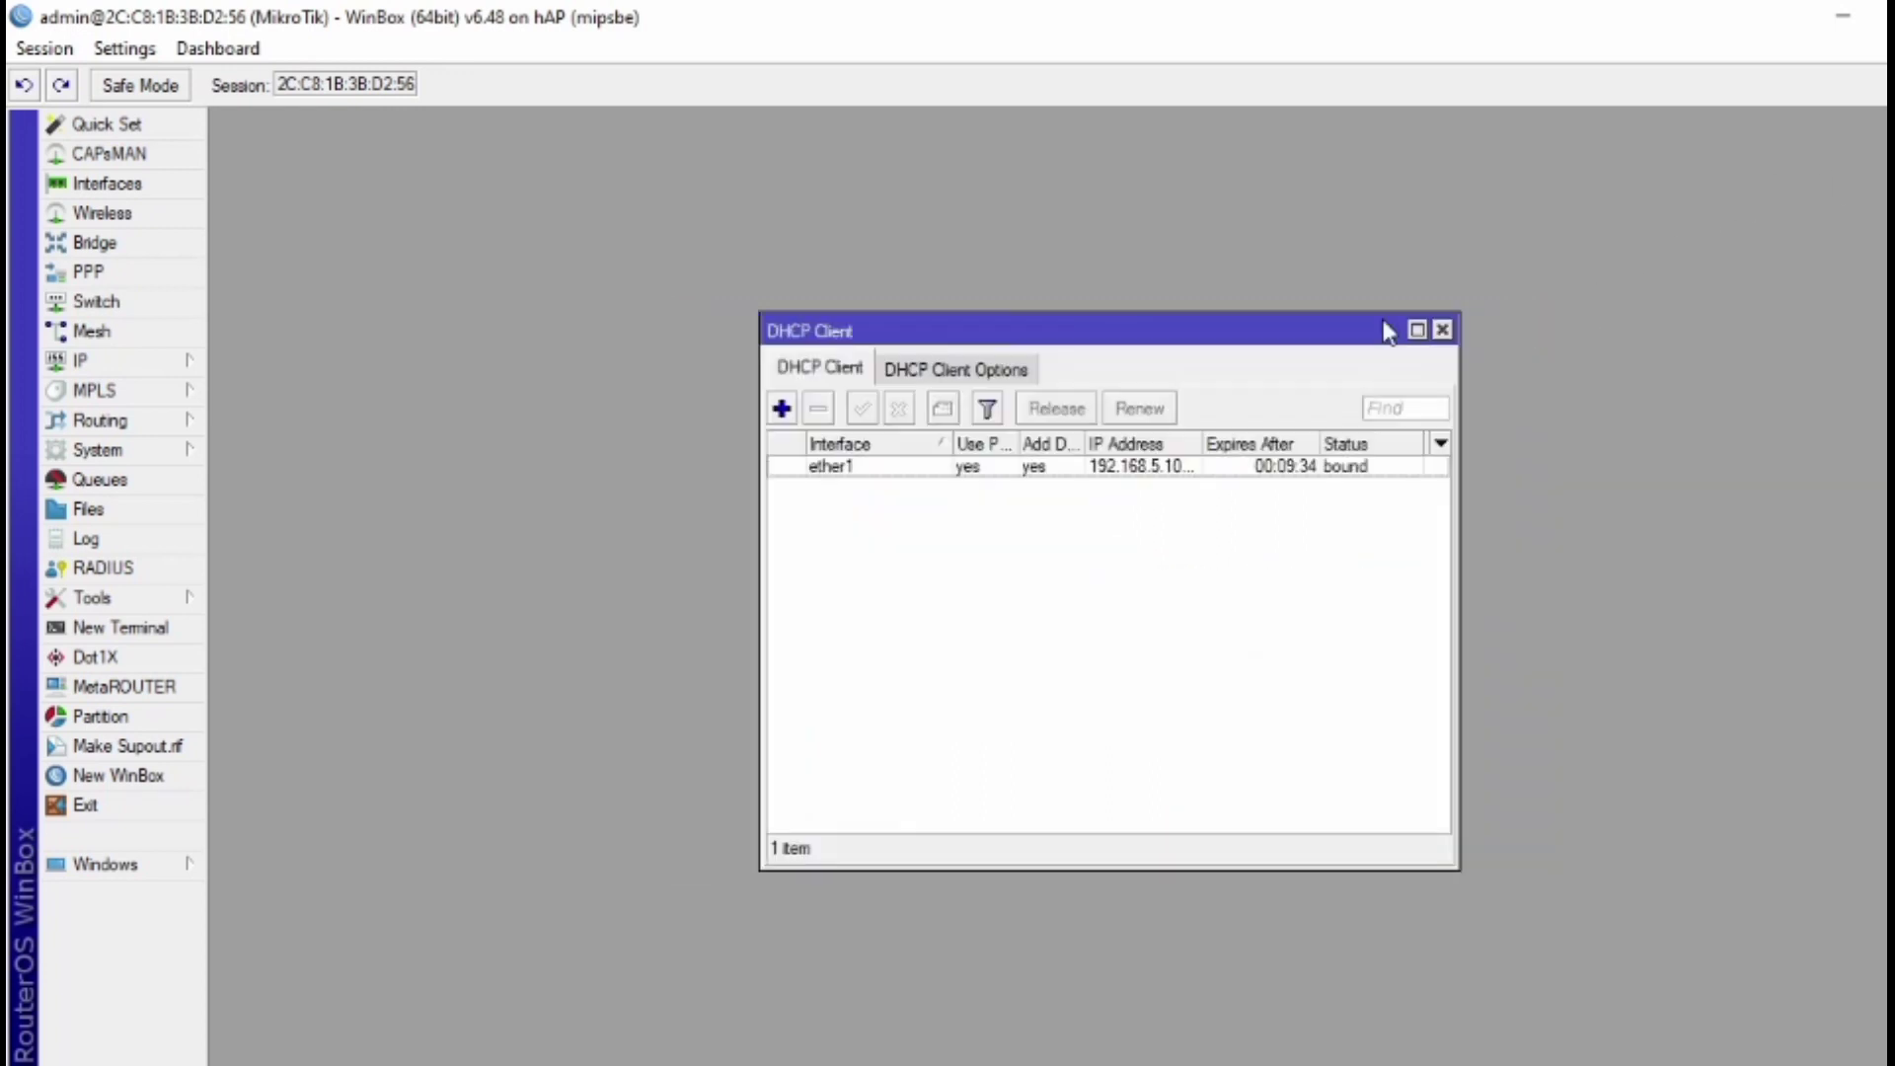
Add a firewall NAT rule with chain srcnat and out interface ether1, and apply it.
left_click(79, 361)
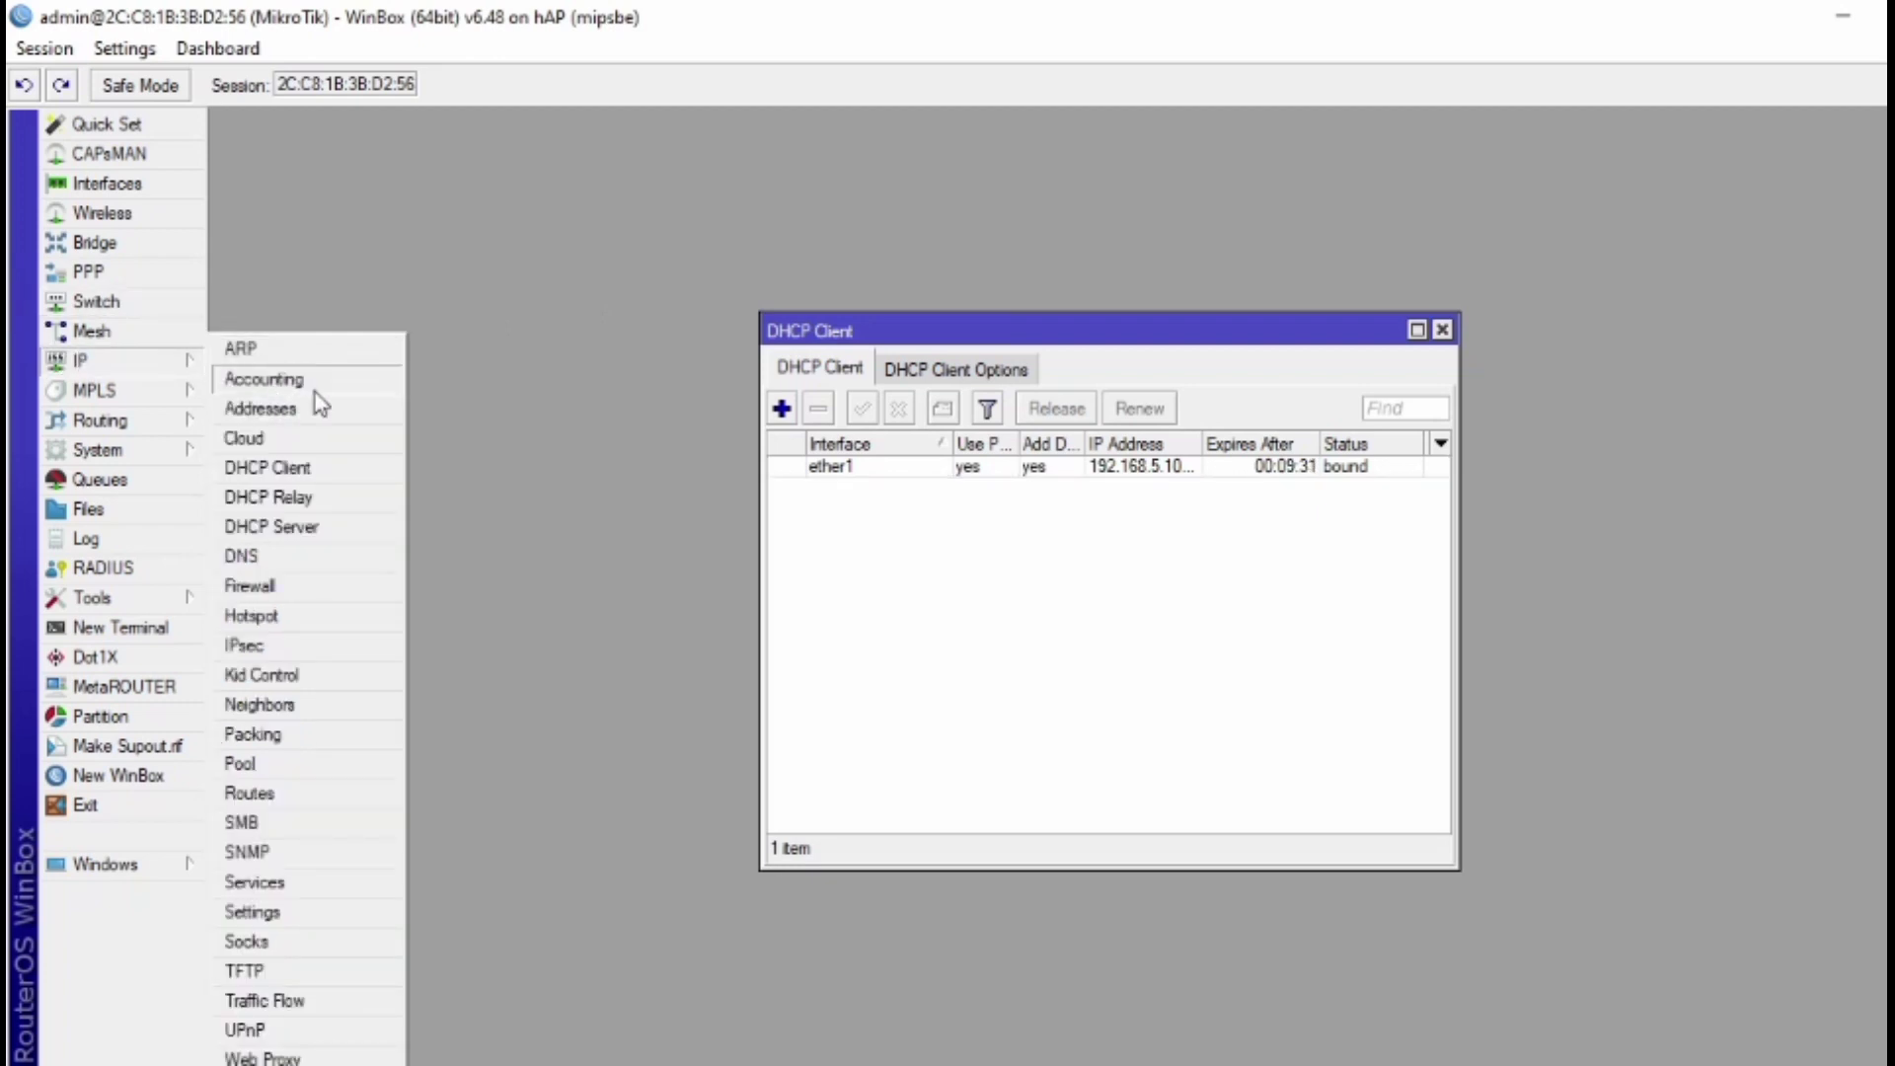
left_click(264, 590)
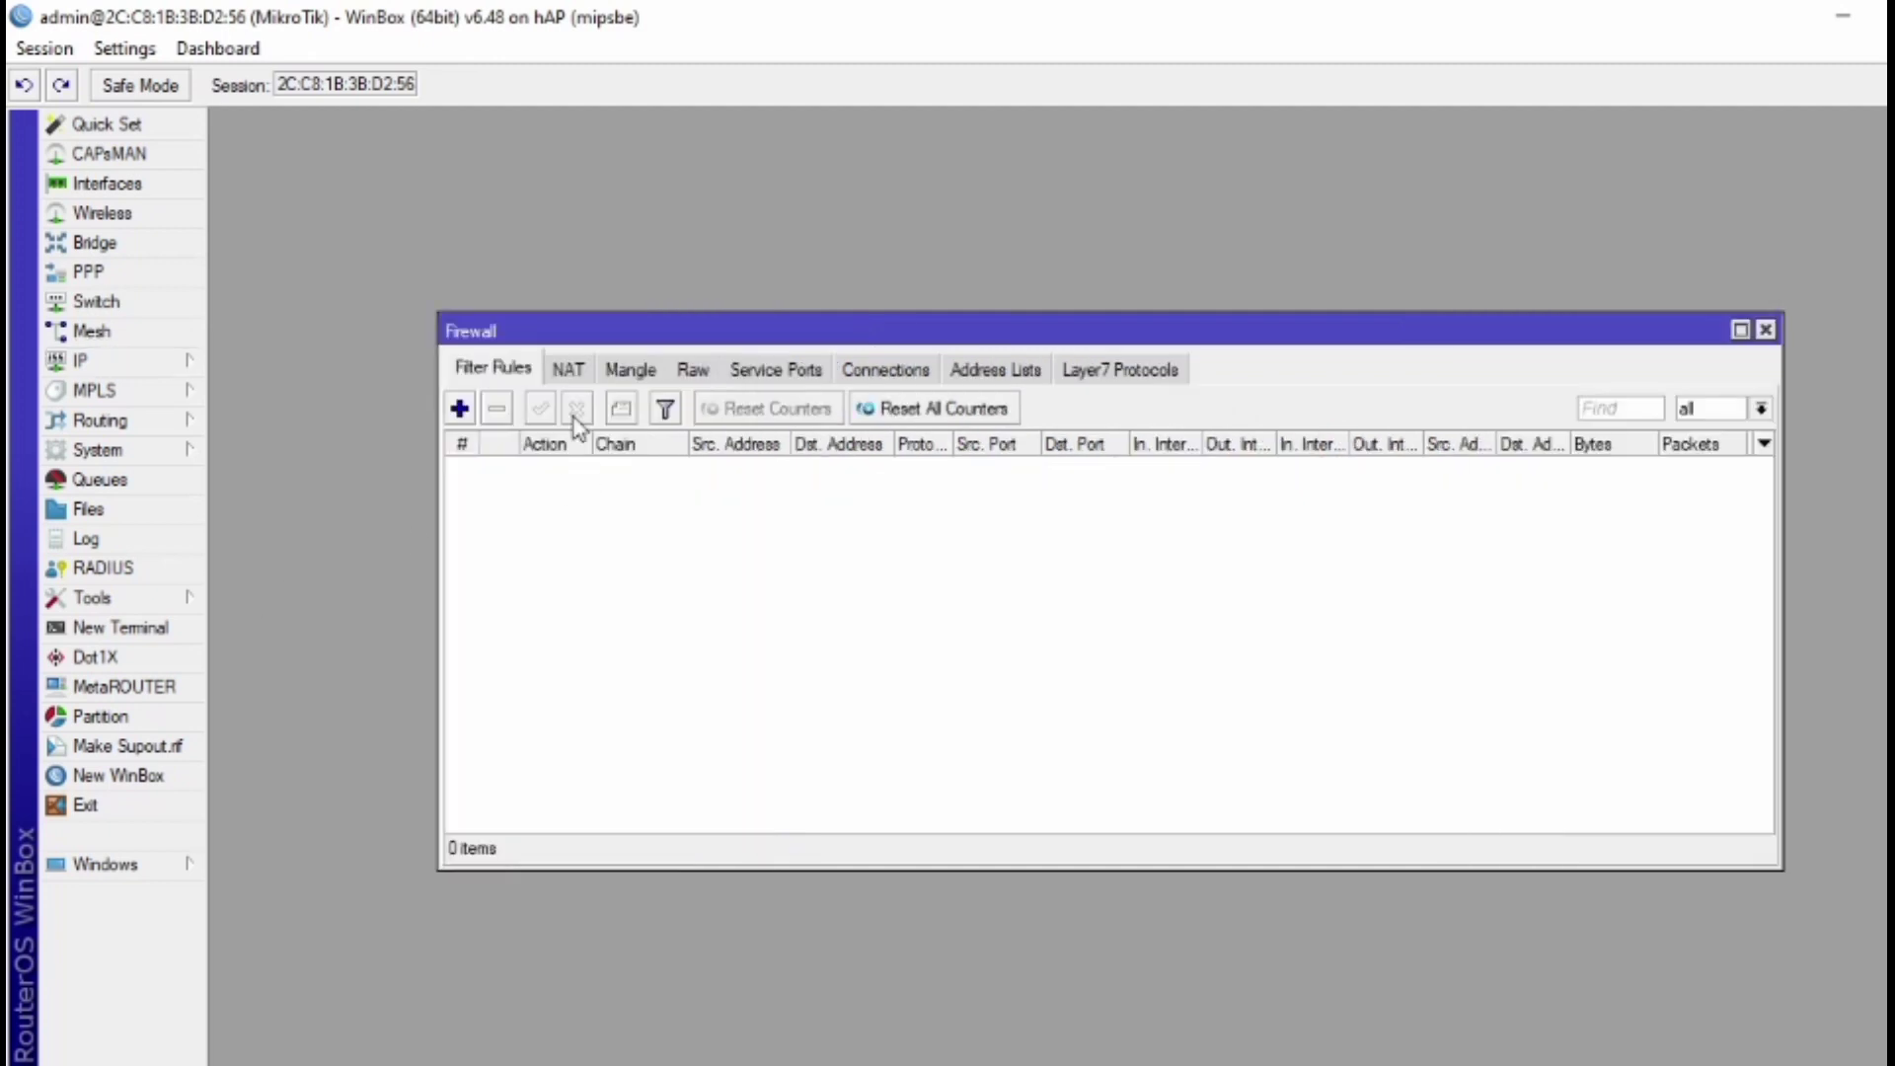
left_click(550, 378)
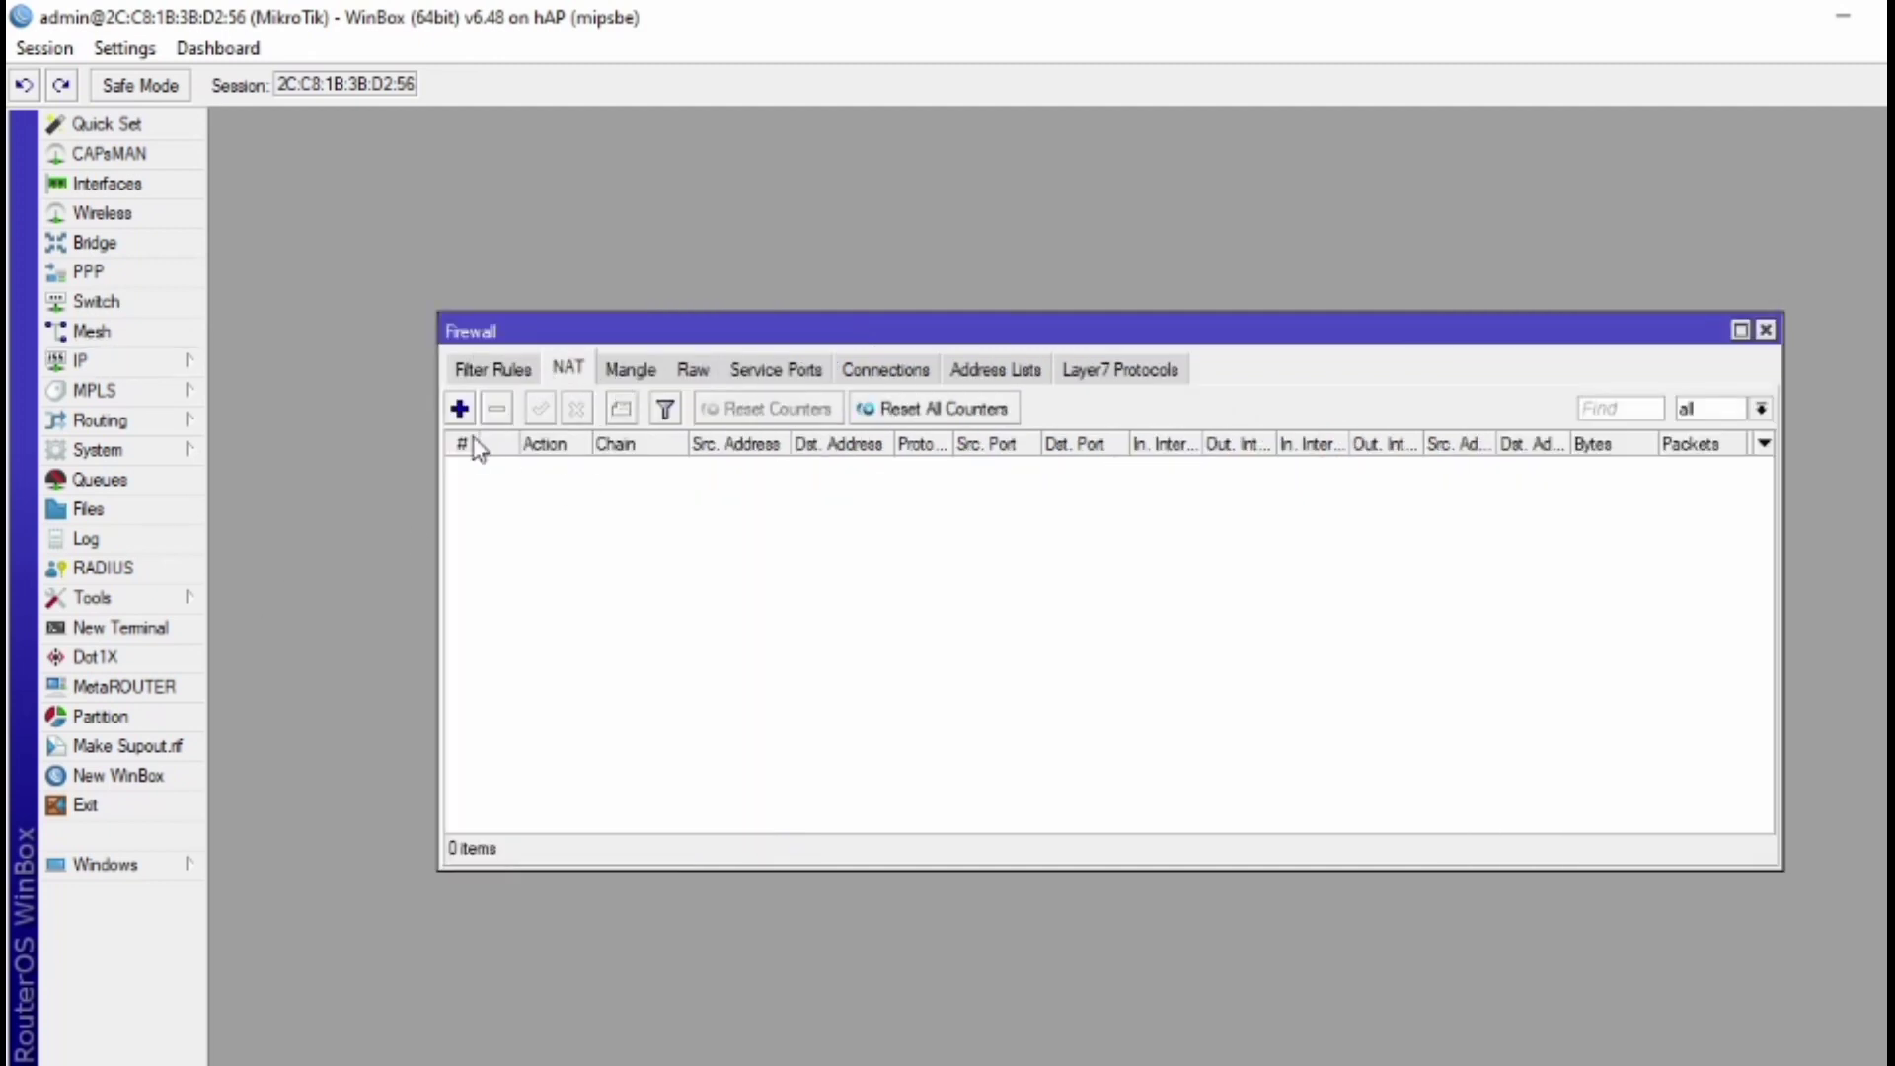
left_click(459, 410)
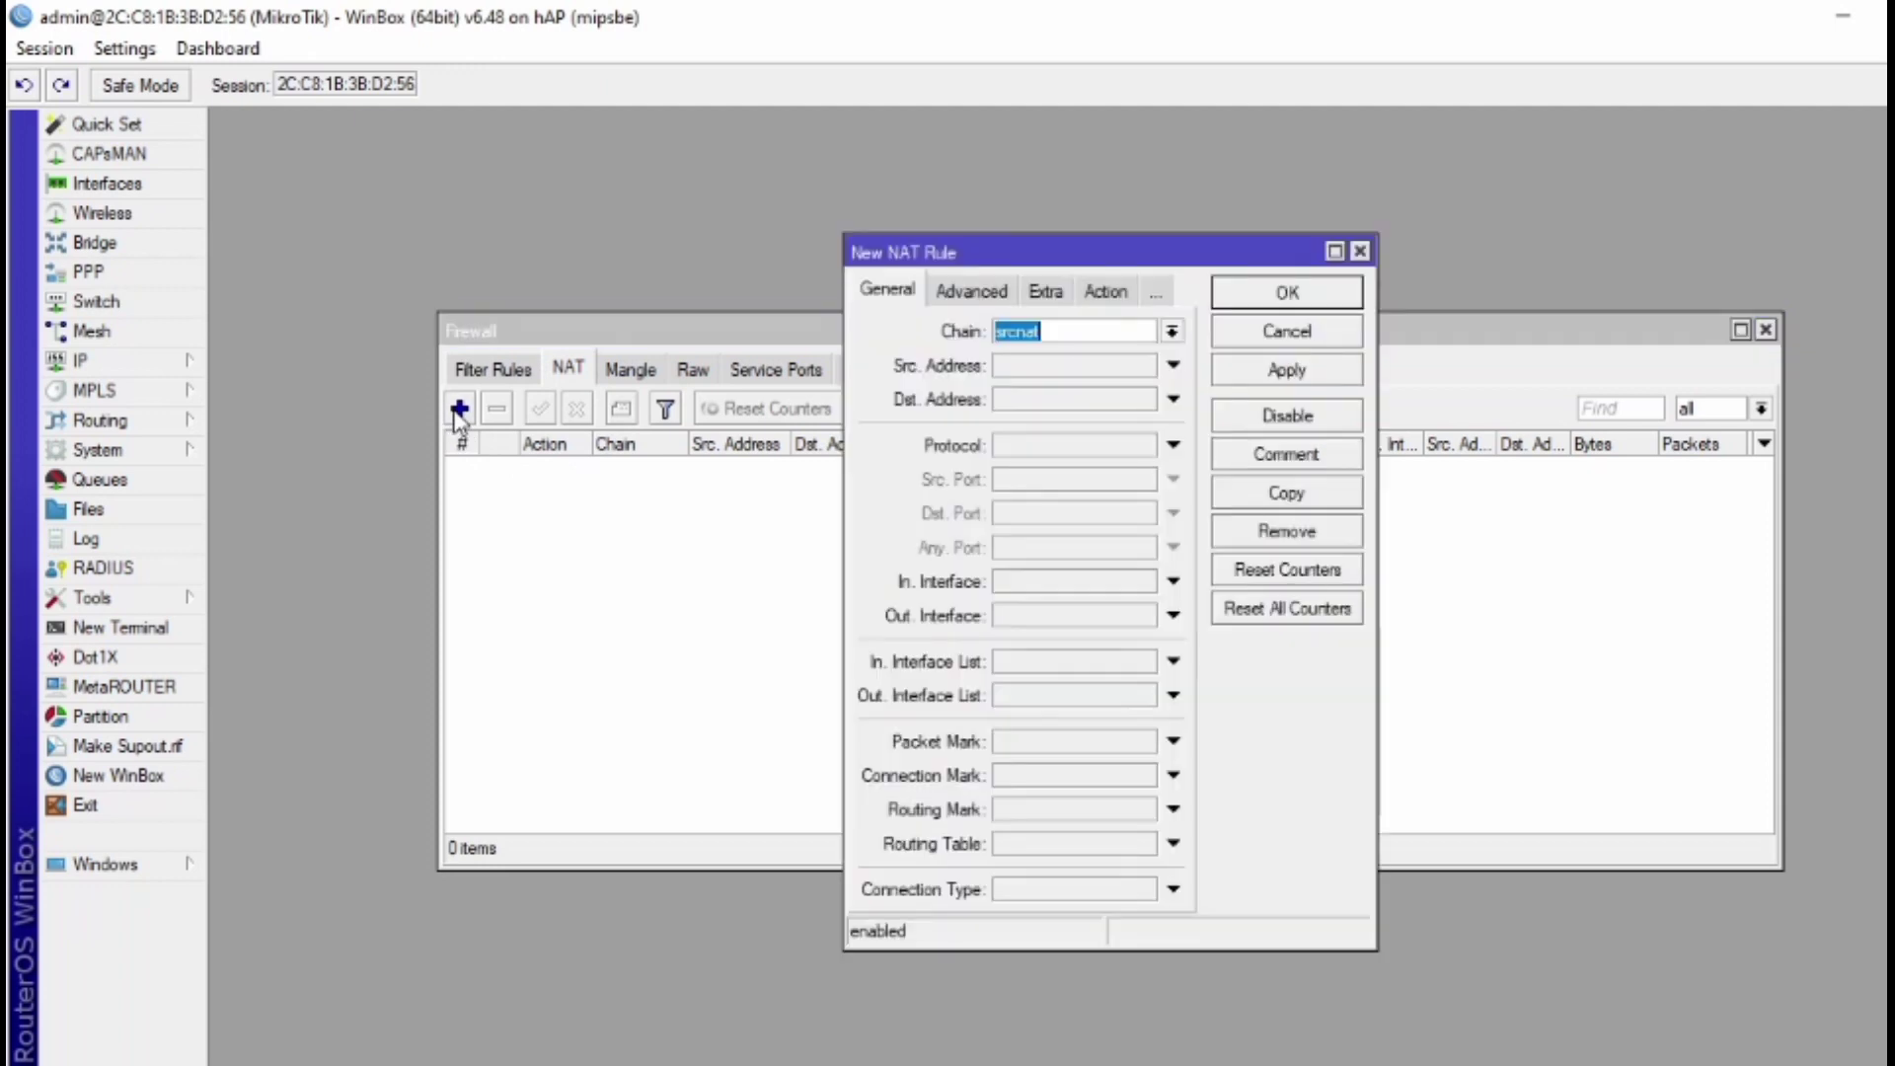
left_click(1086, 621)
left_click(1086, 622)
left_click(1084, 626)
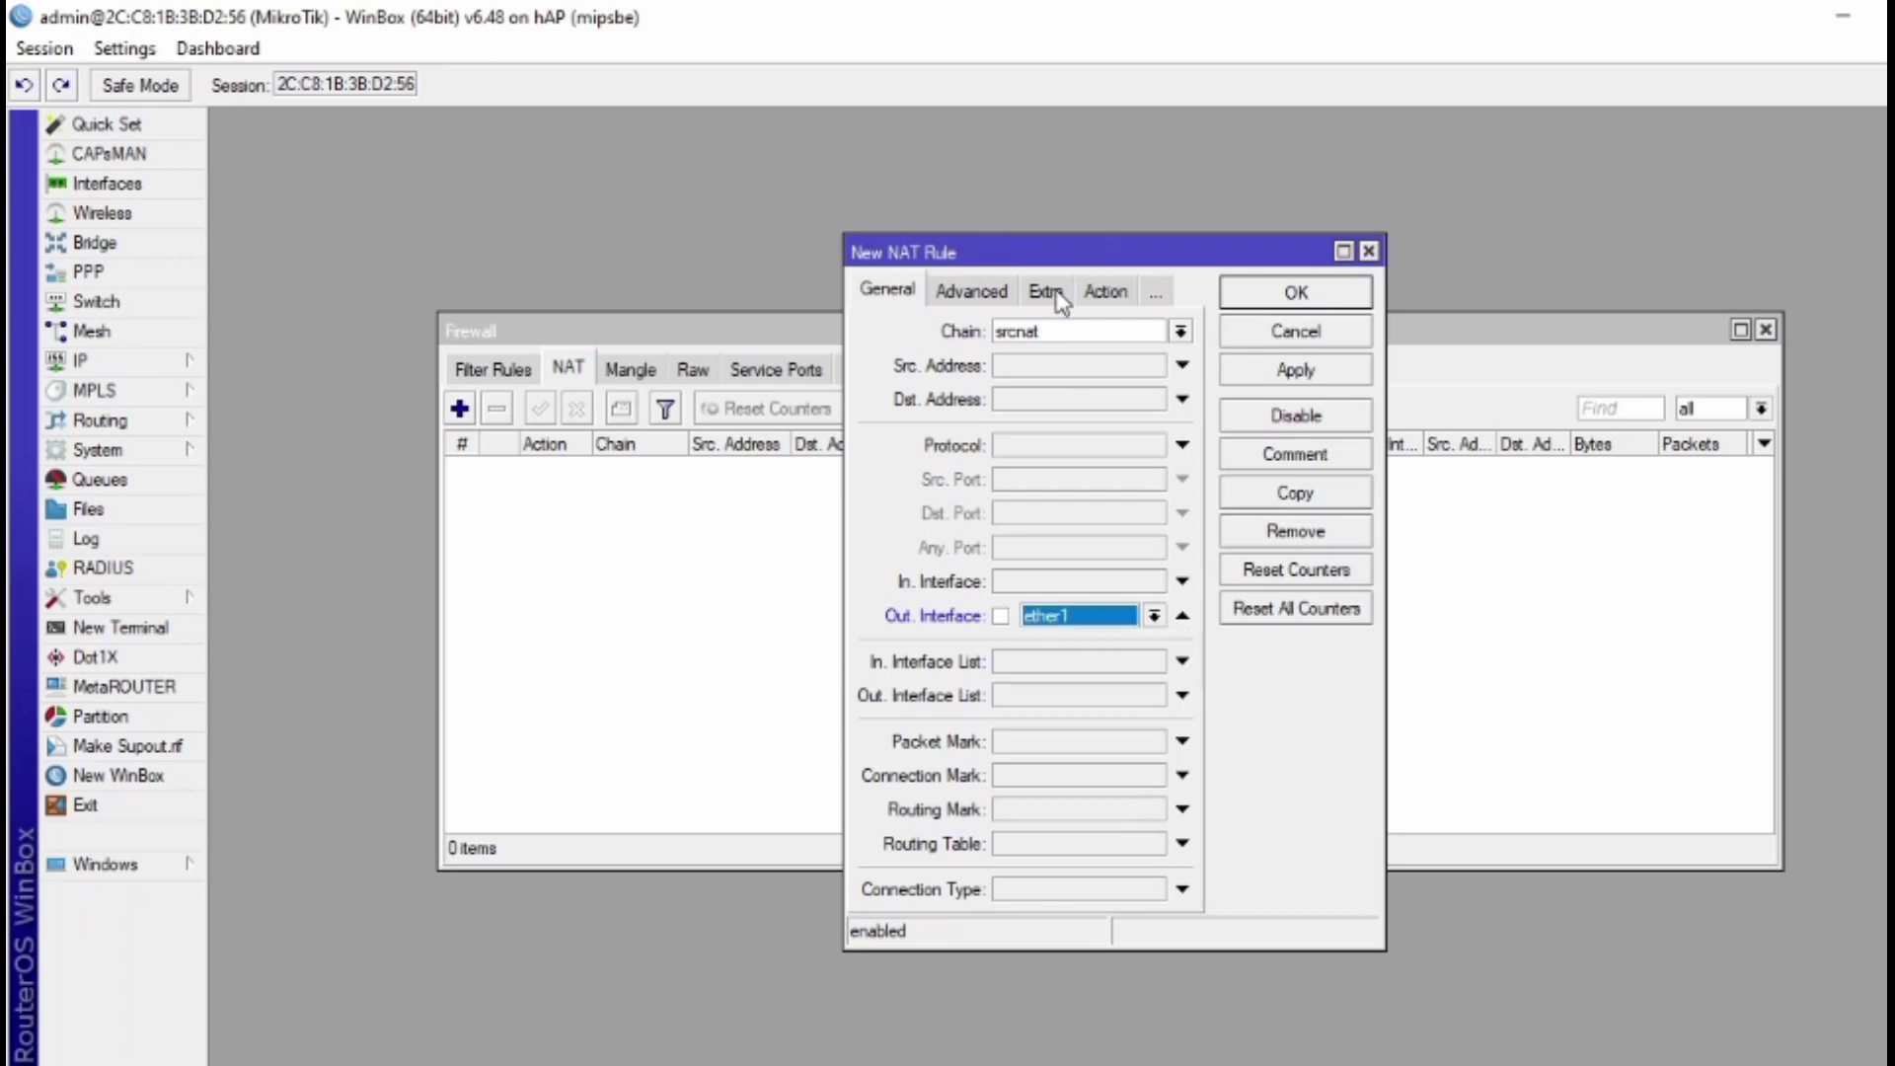
left_click(1296, 368)
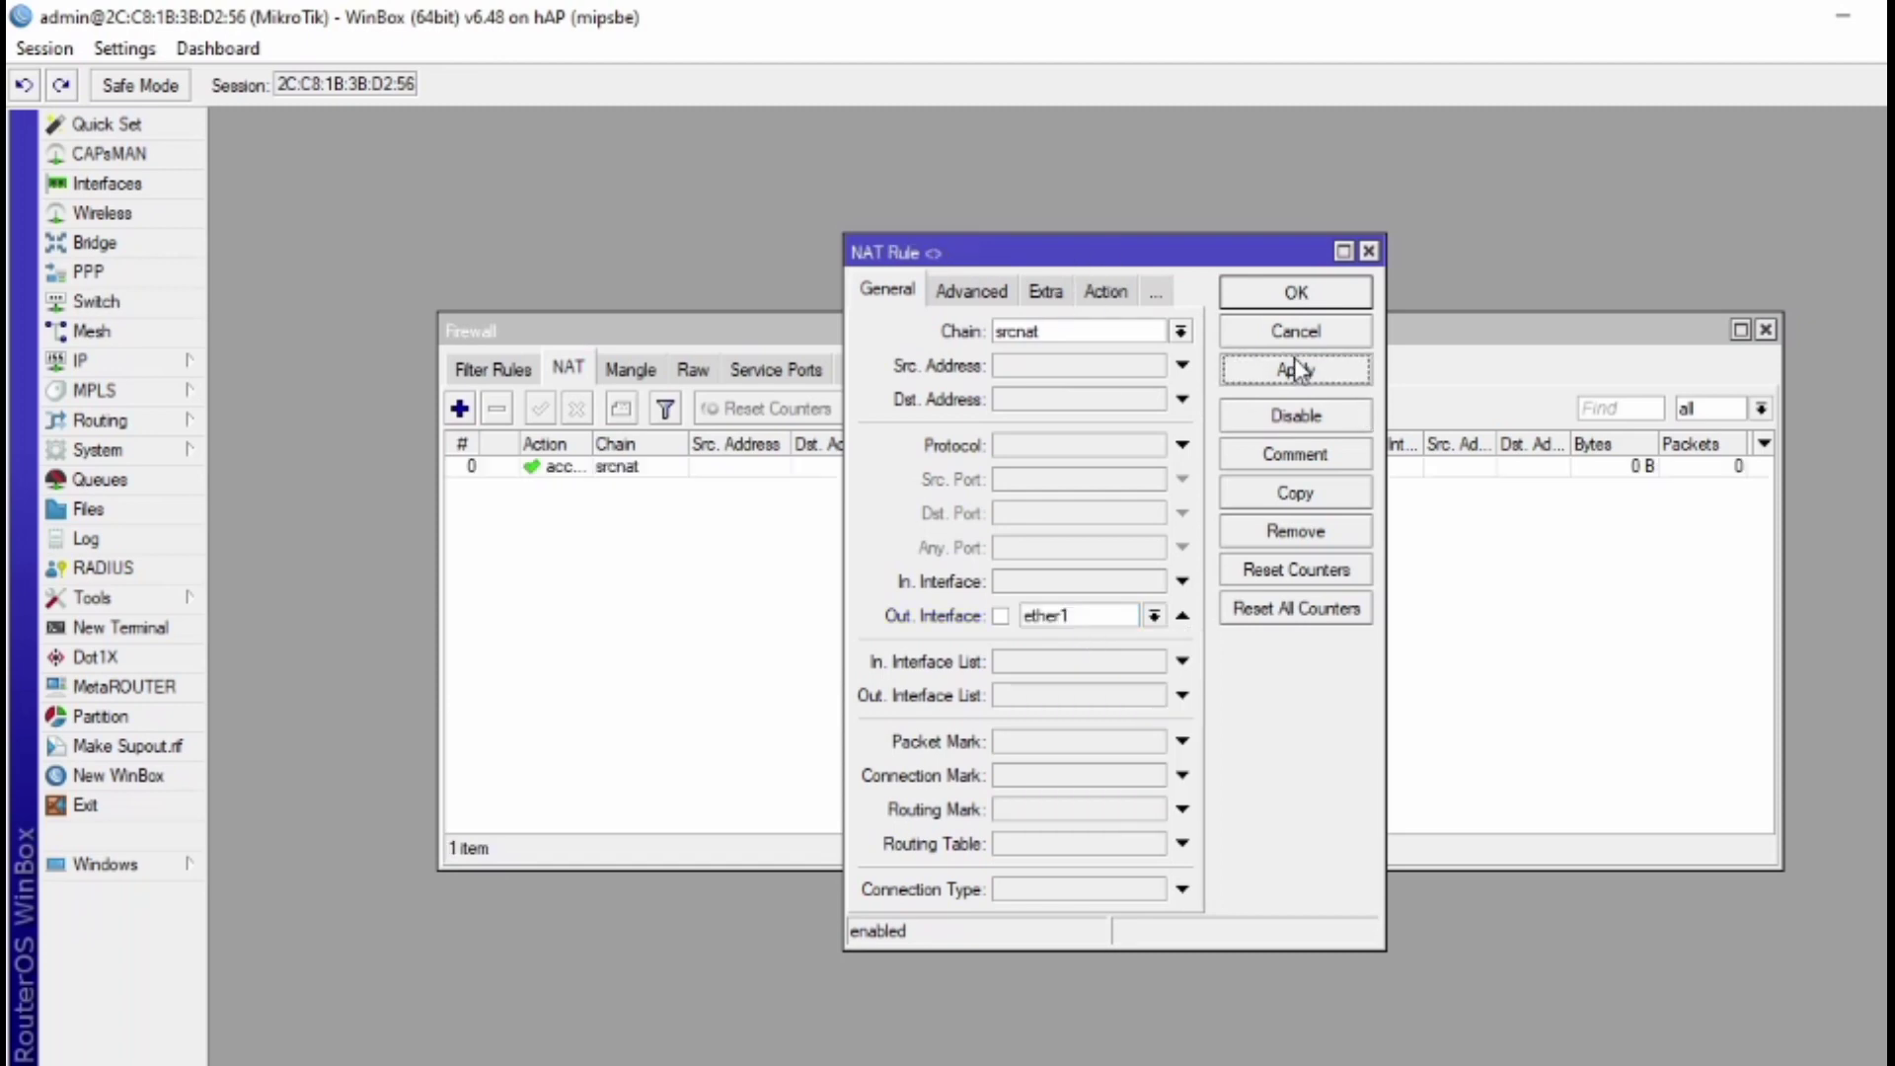
Set the srcnat rule's action to masquerade and save the rule.
left_click(1086, 296)
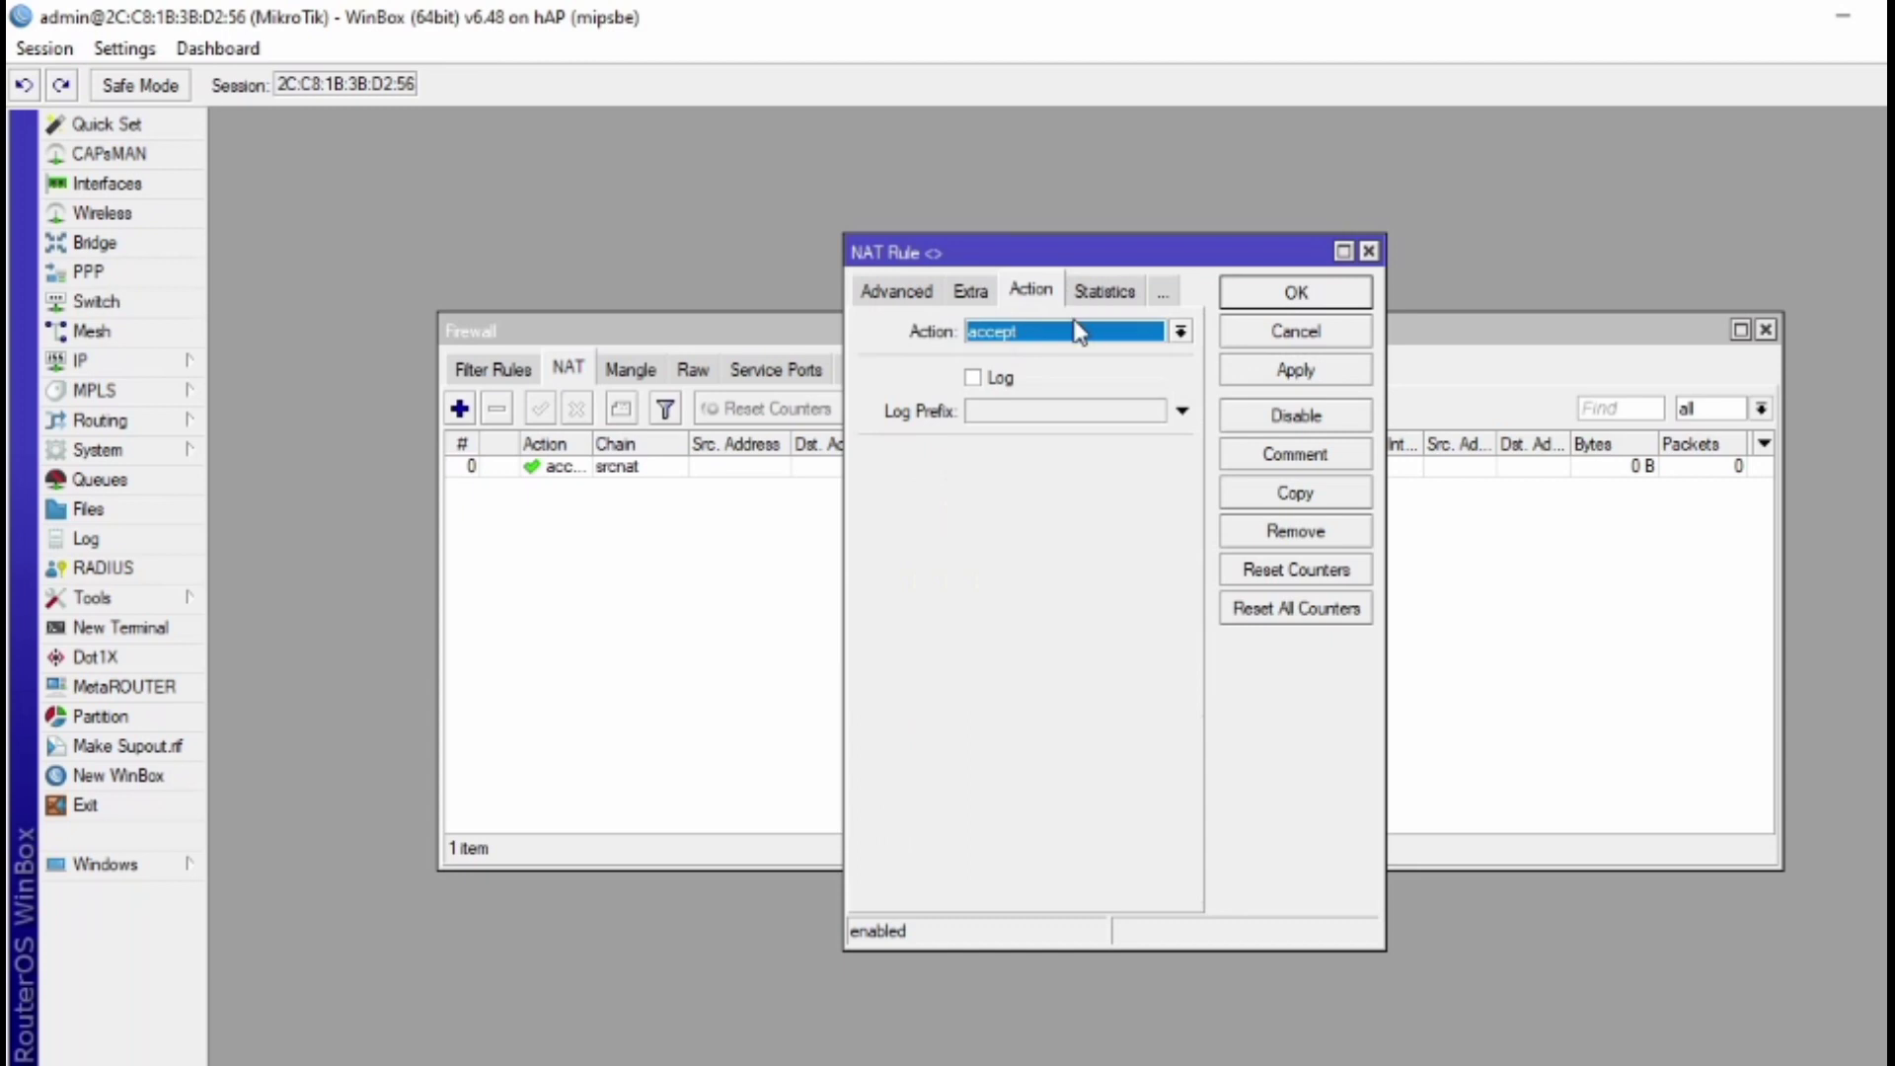
left_click(1079, 333)
left_click(1054, 473)
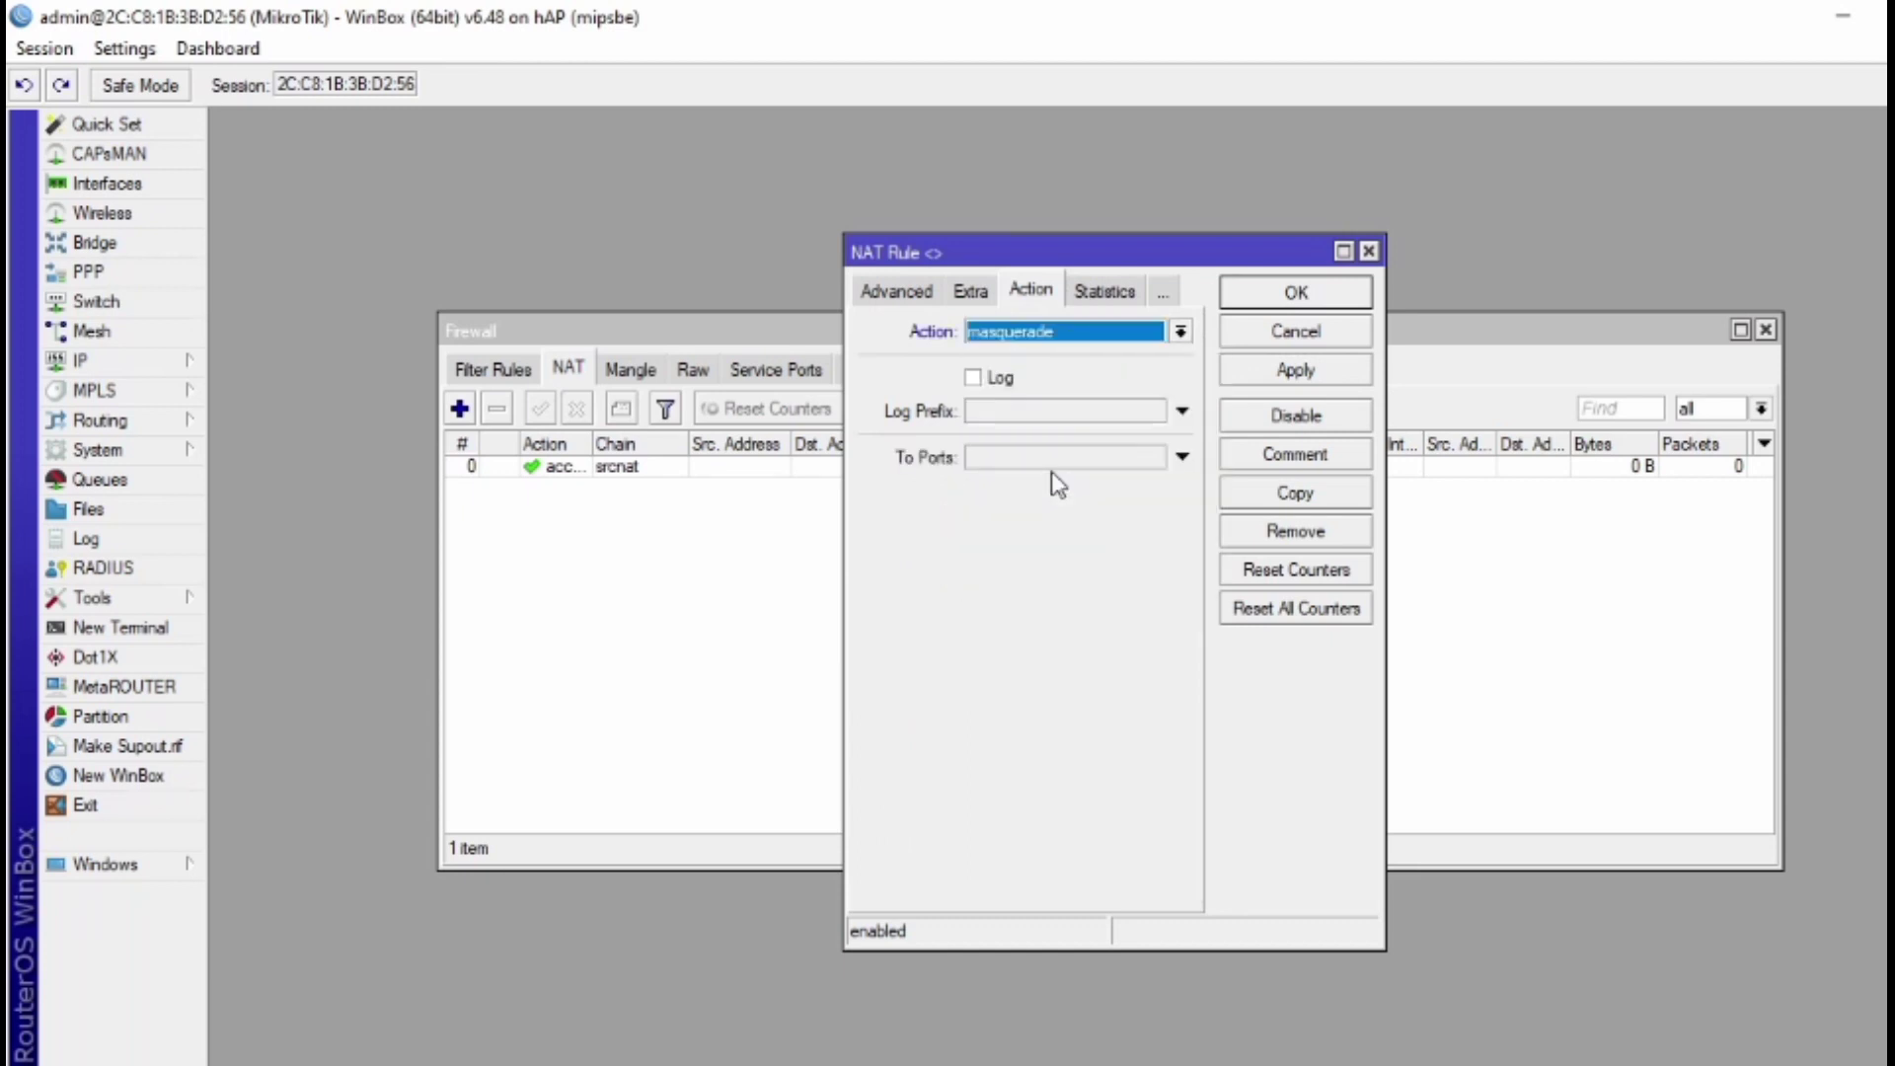
left_click(1283, 374)
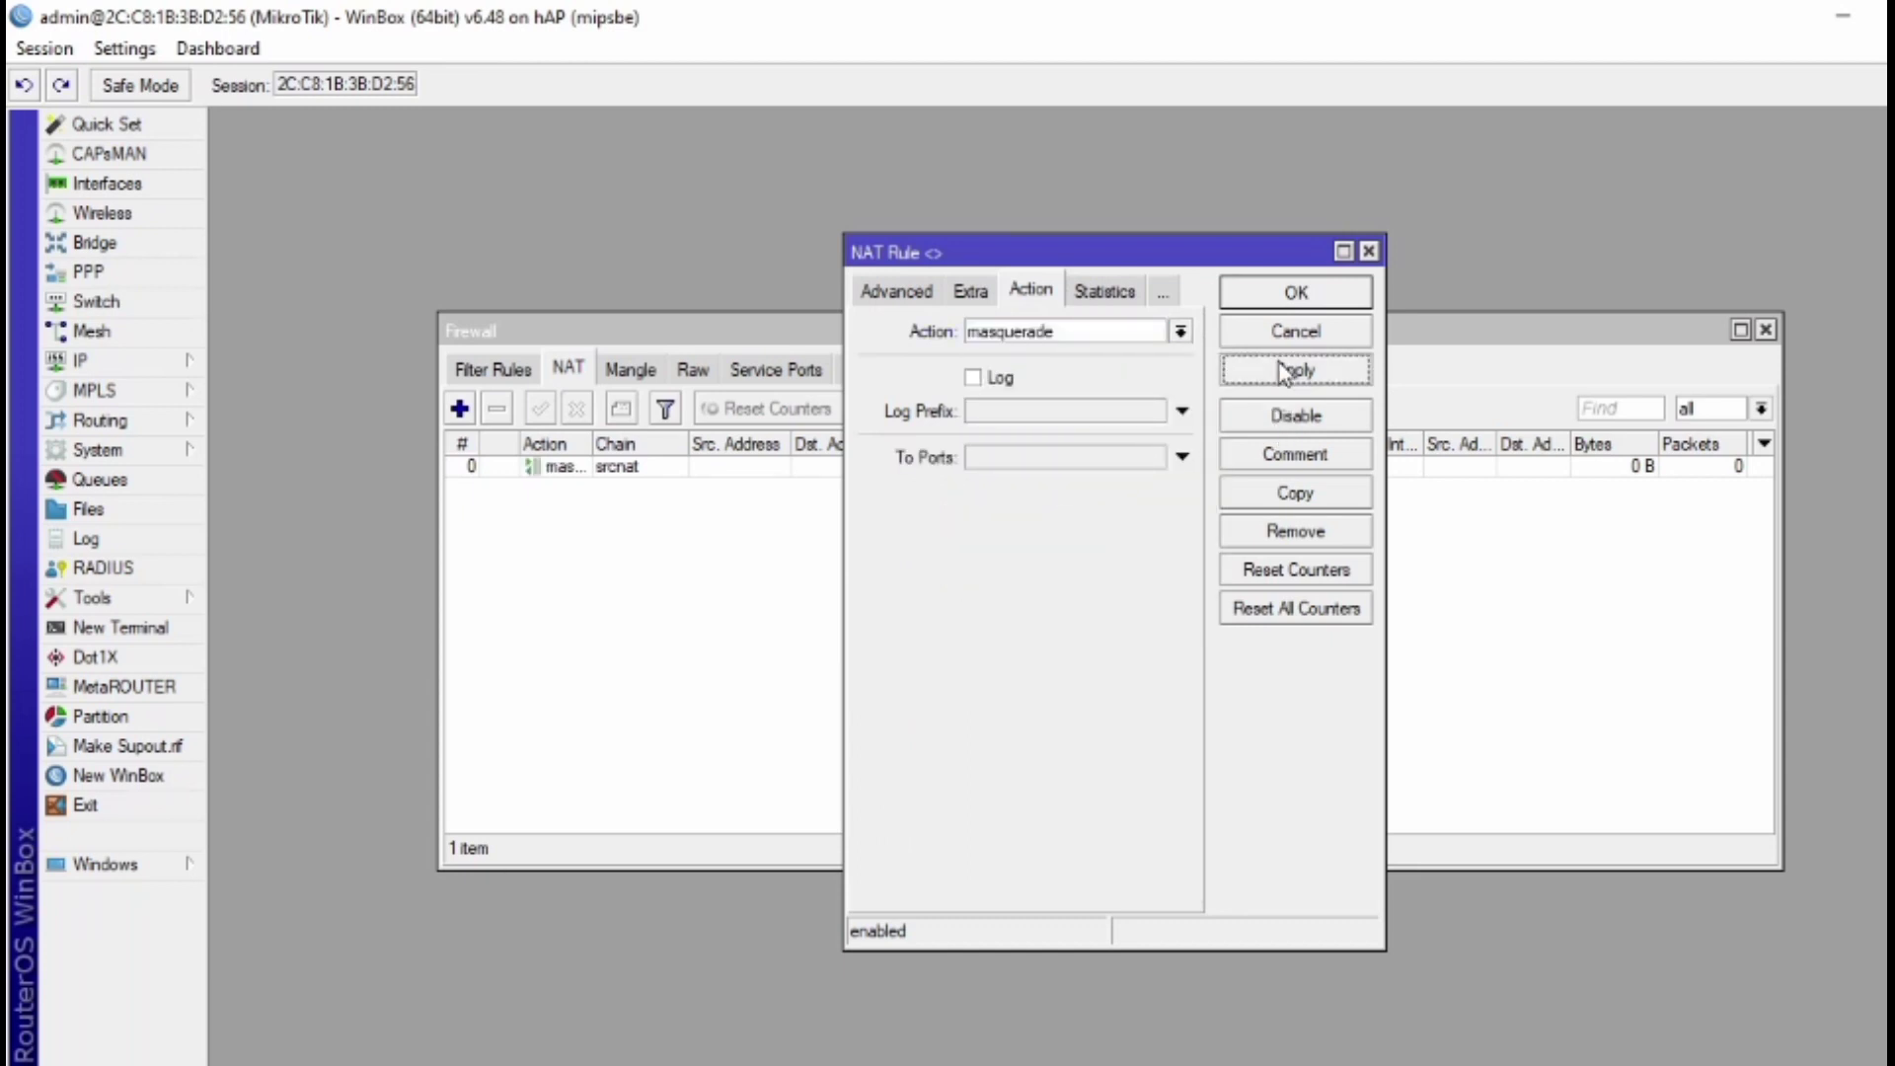
left_click(1301, 289)
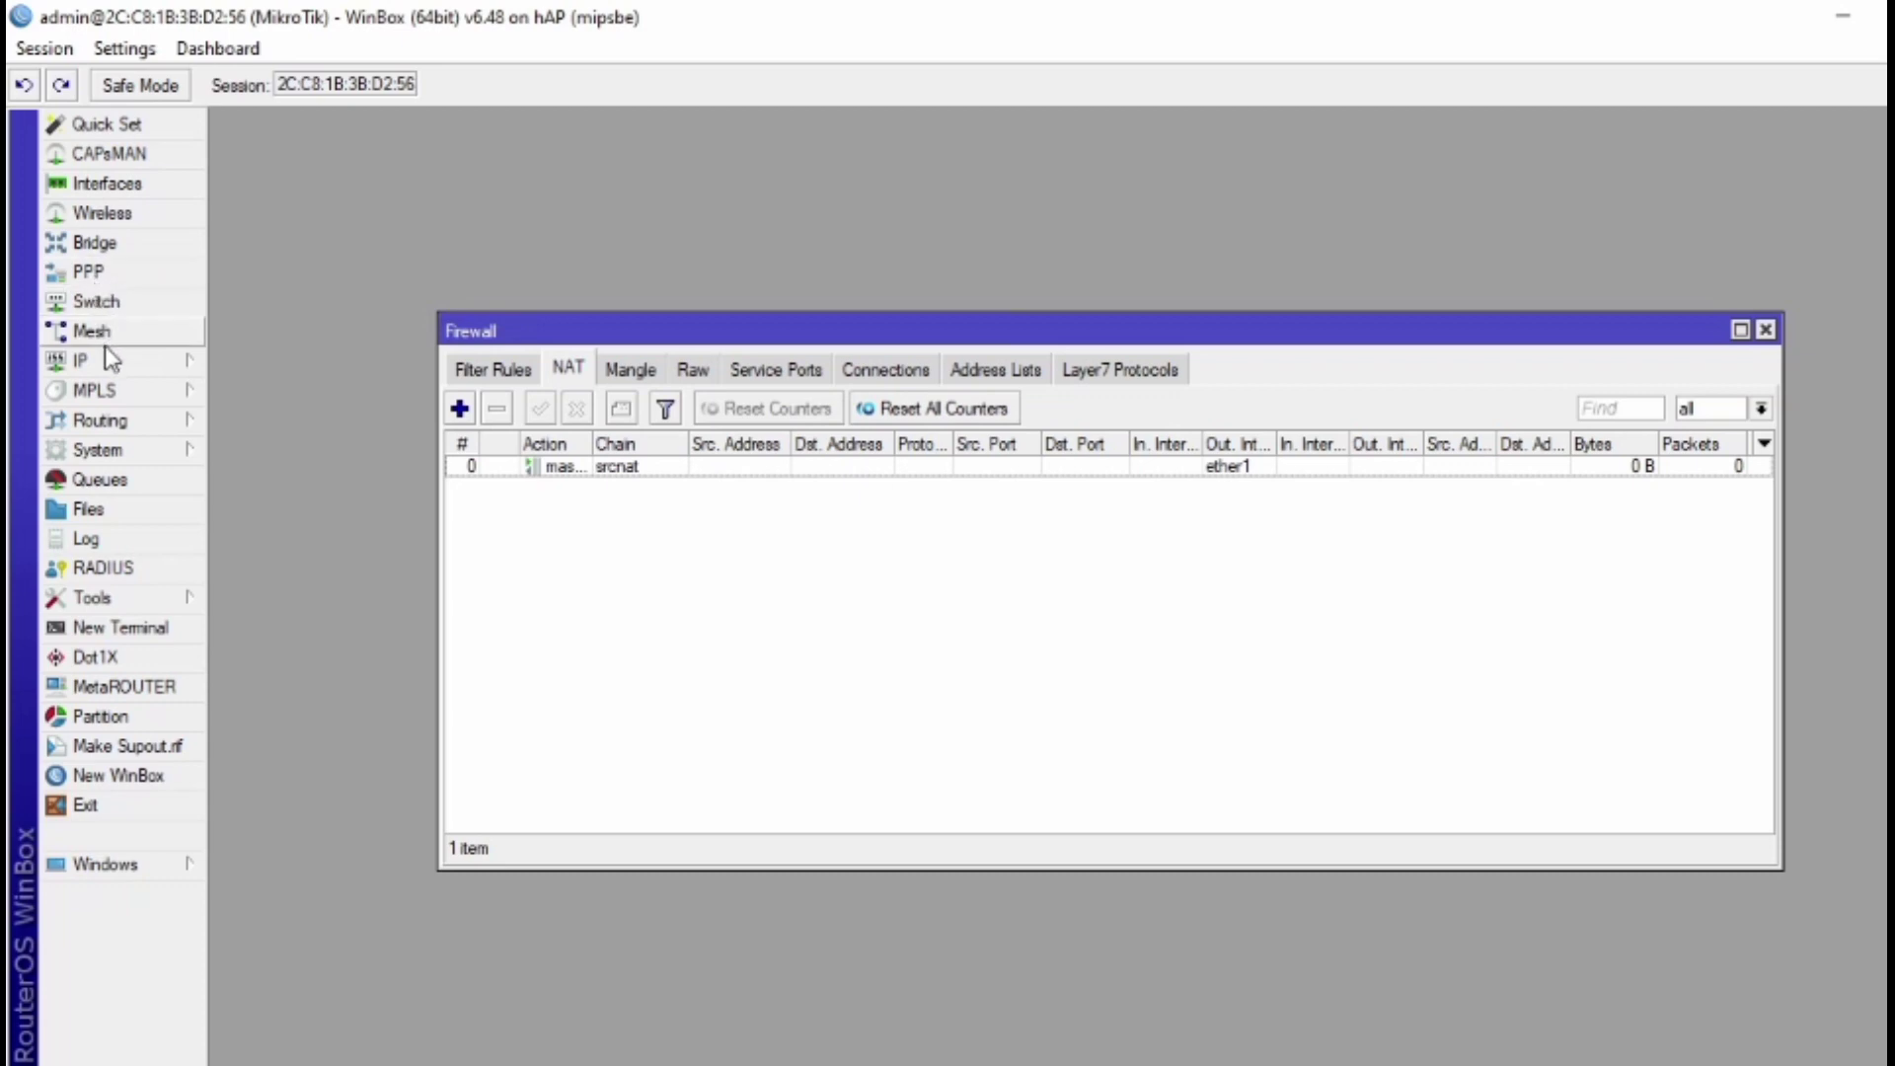
Create a VLAN interface named "VLAN 1" with VLAN ID 100 on ether2.
left_click(83, 196)
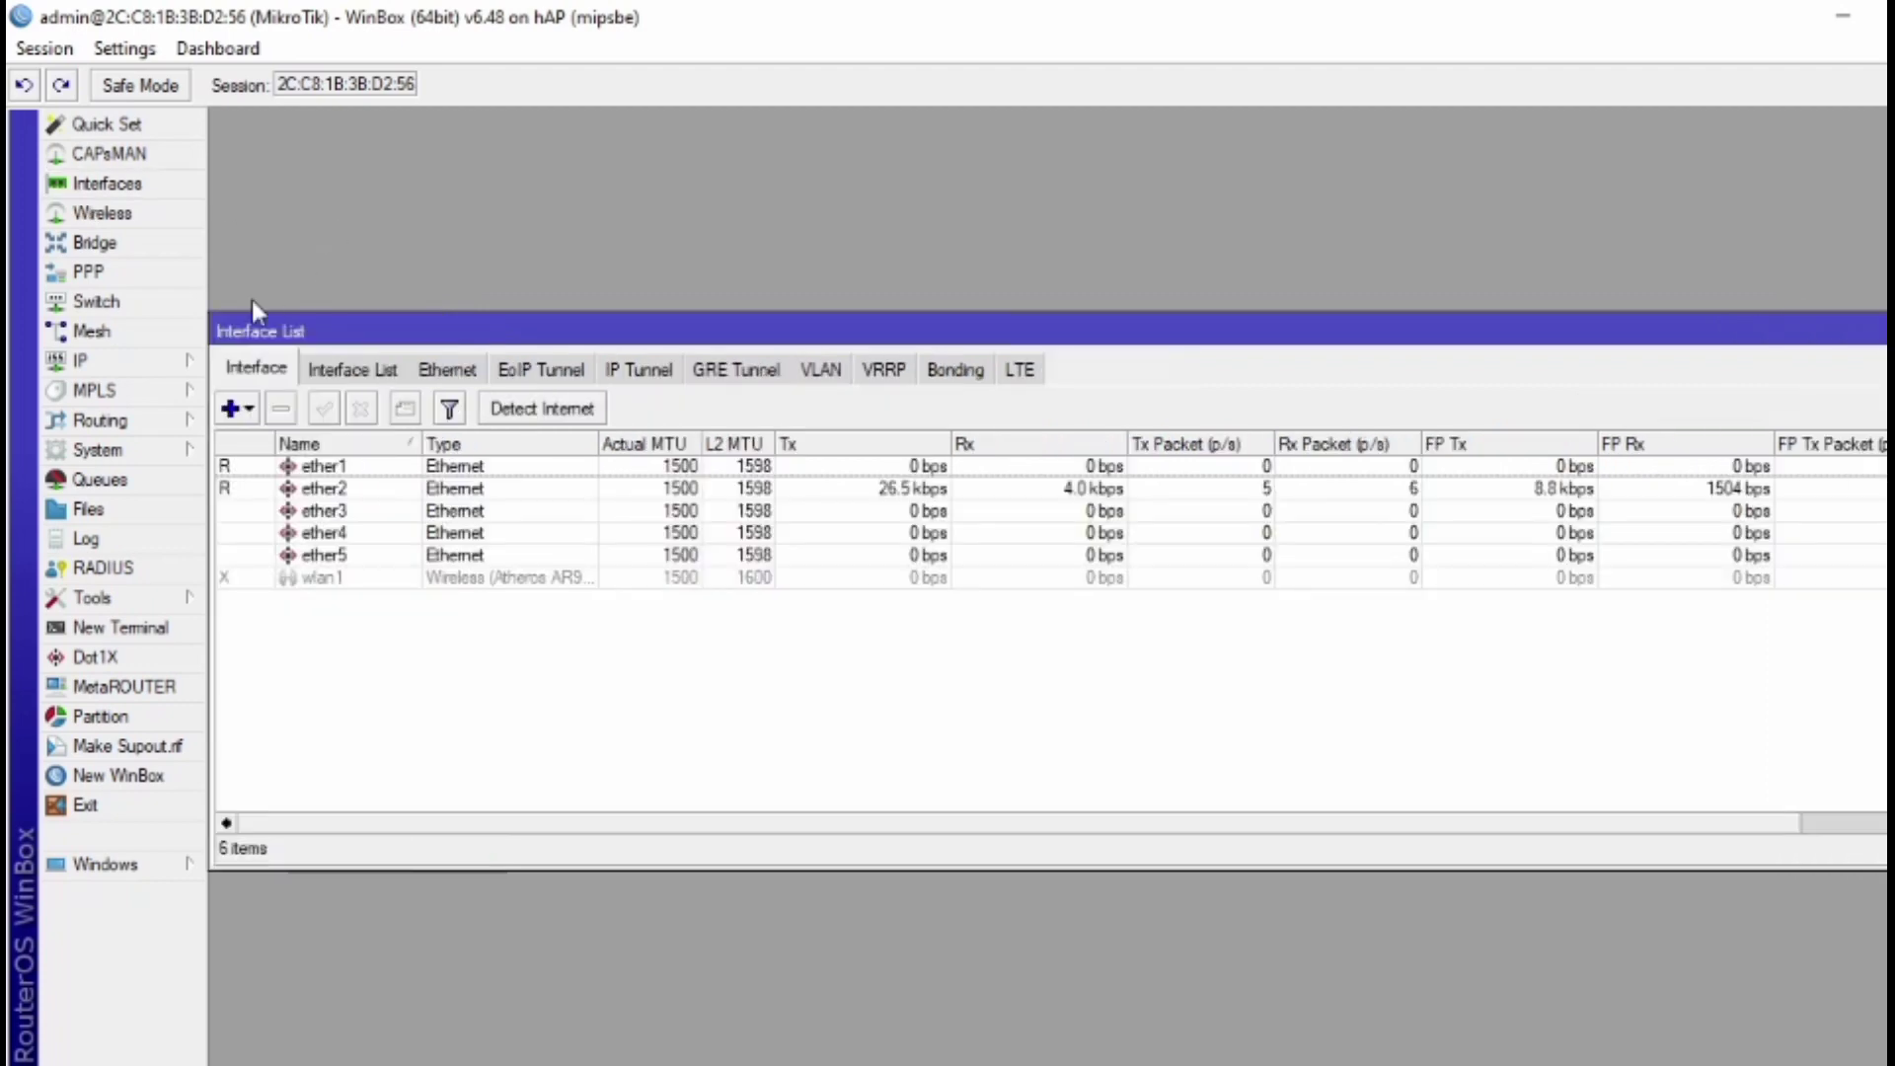
left_click(231, 408)
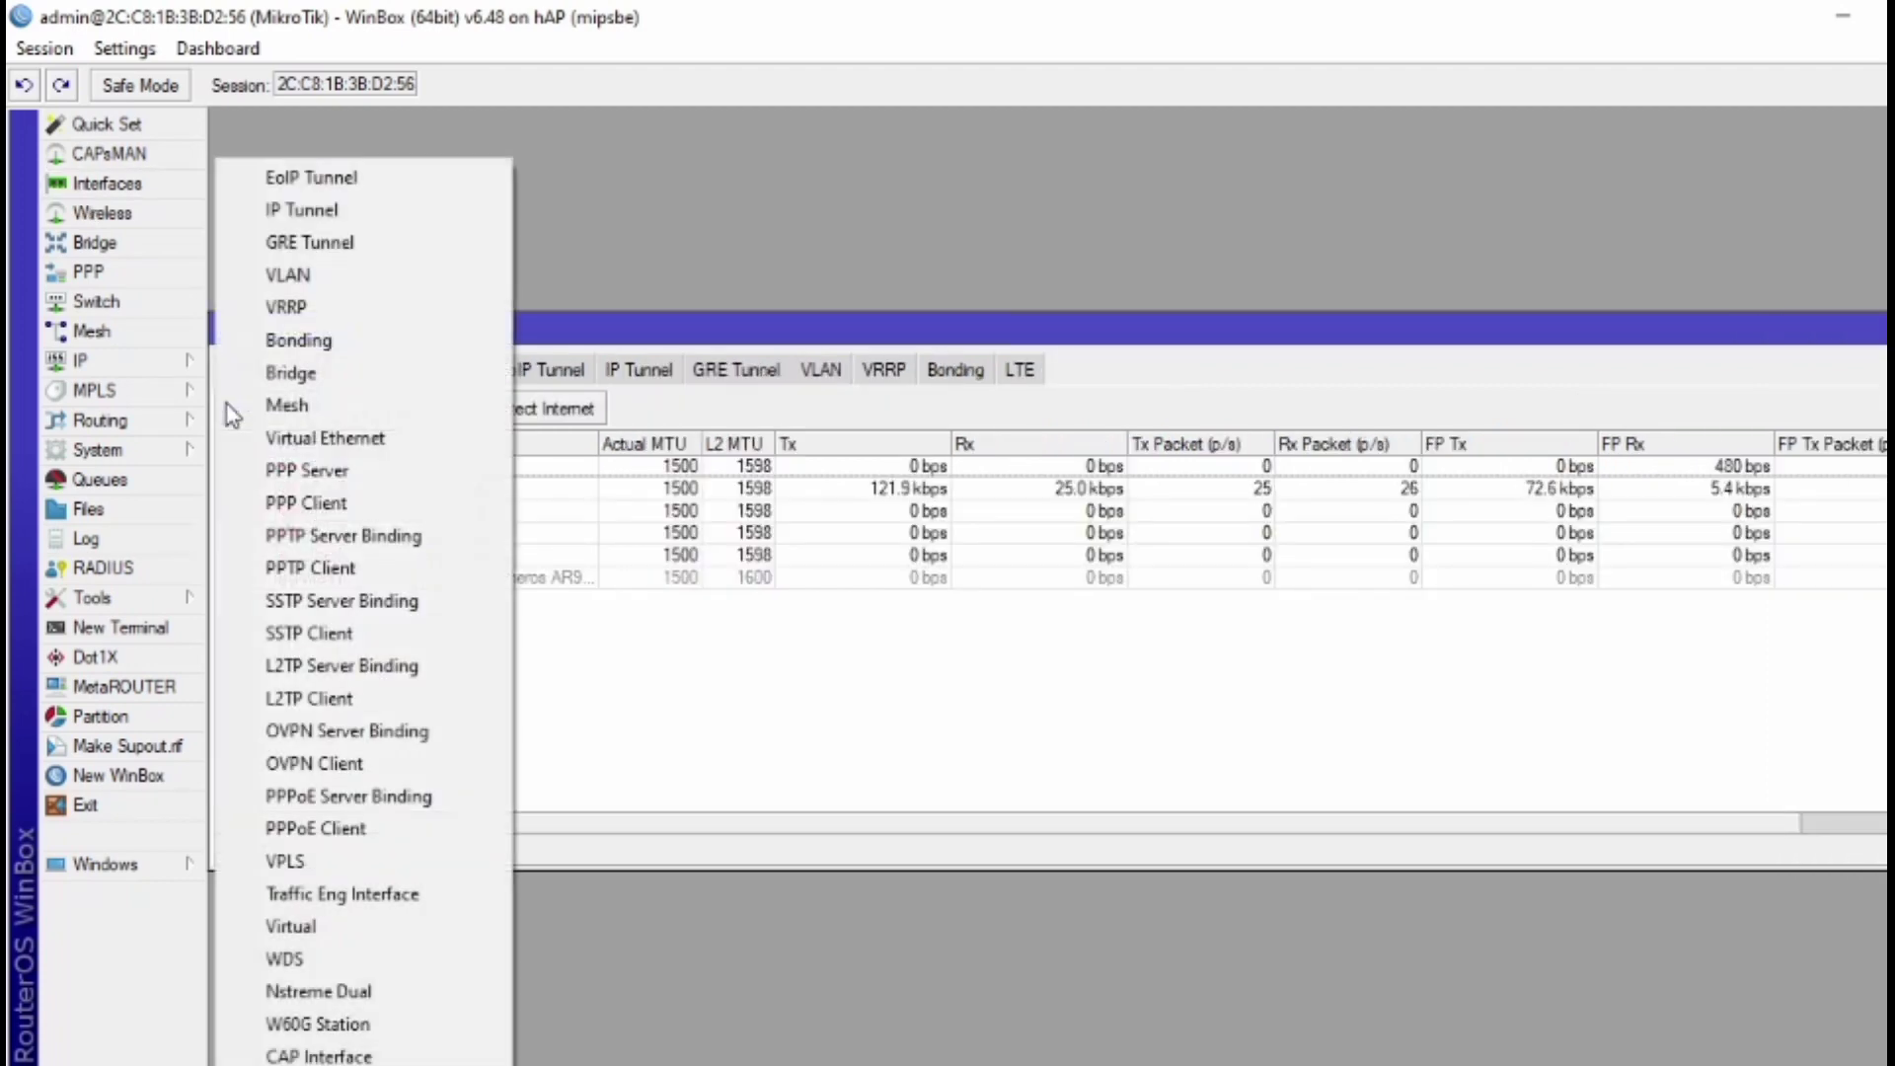
left_click(310, 283)
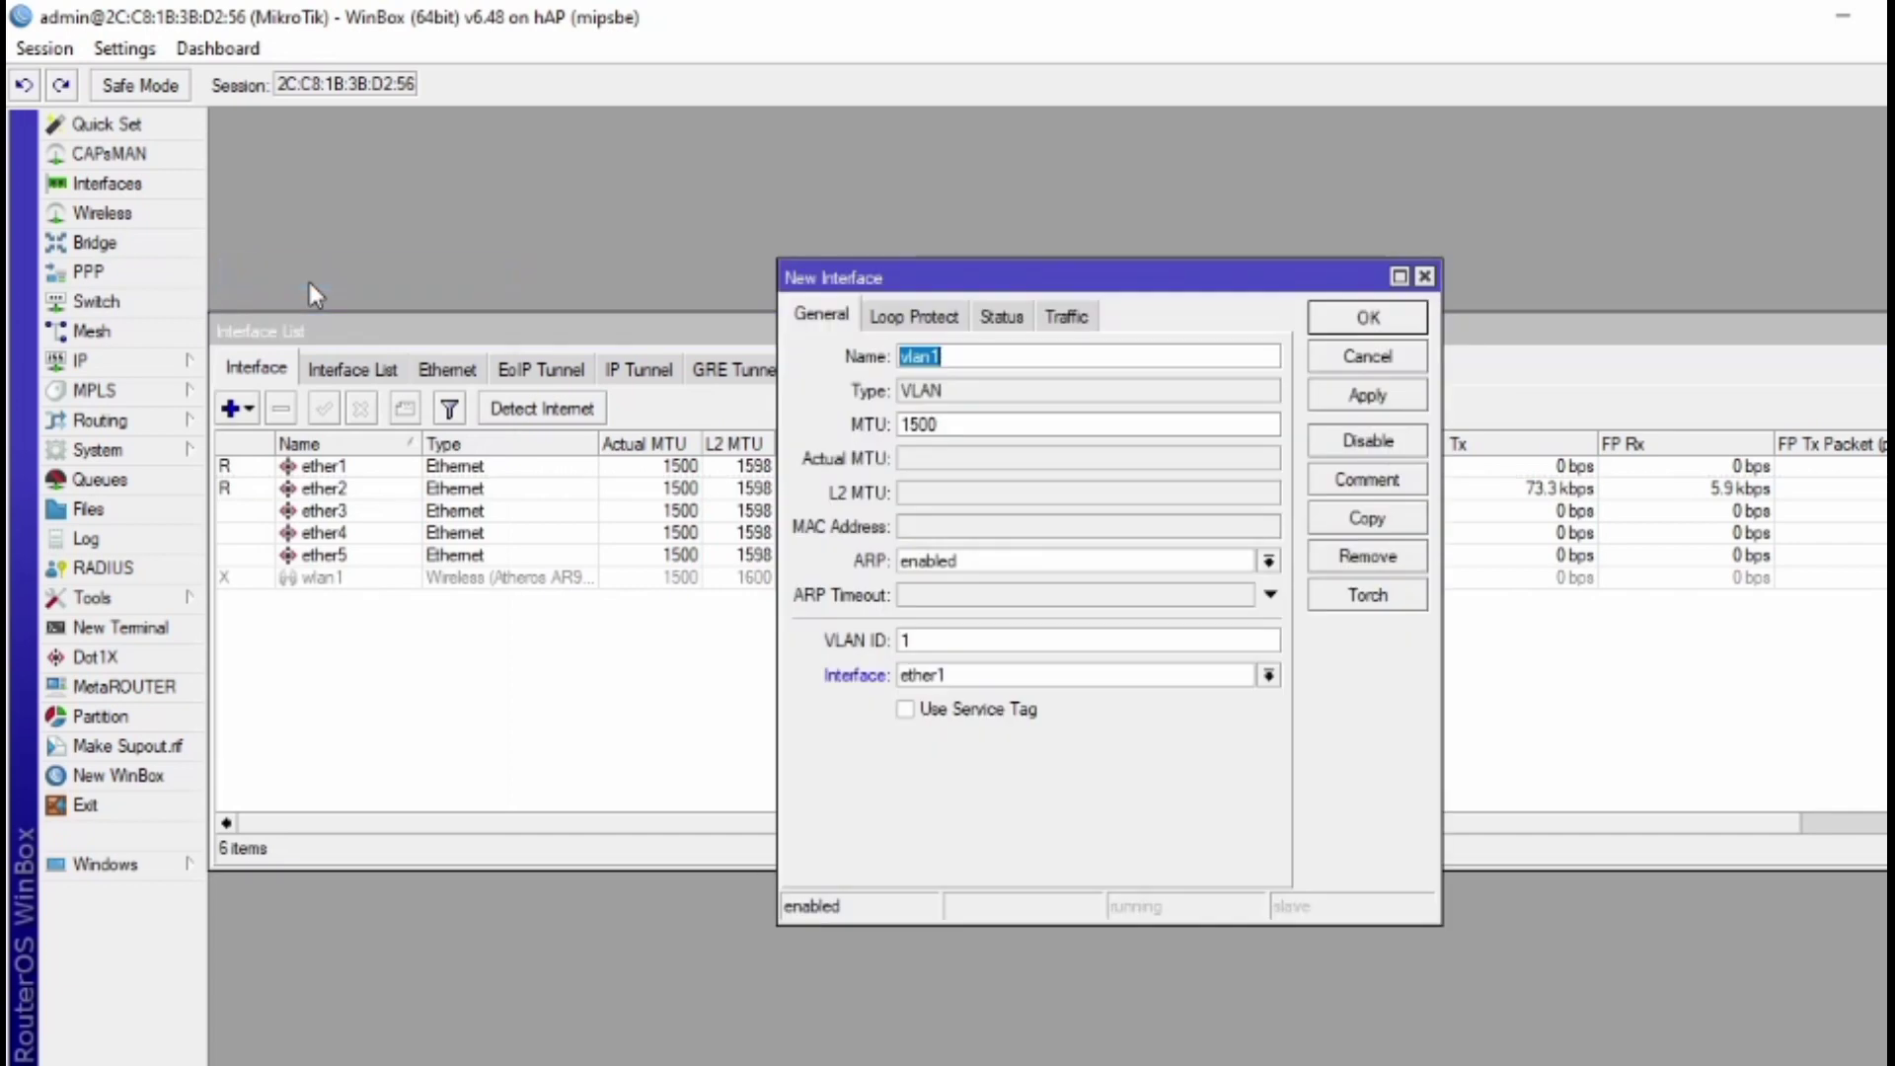
left_click(990, 676)
left_click(982, 720)
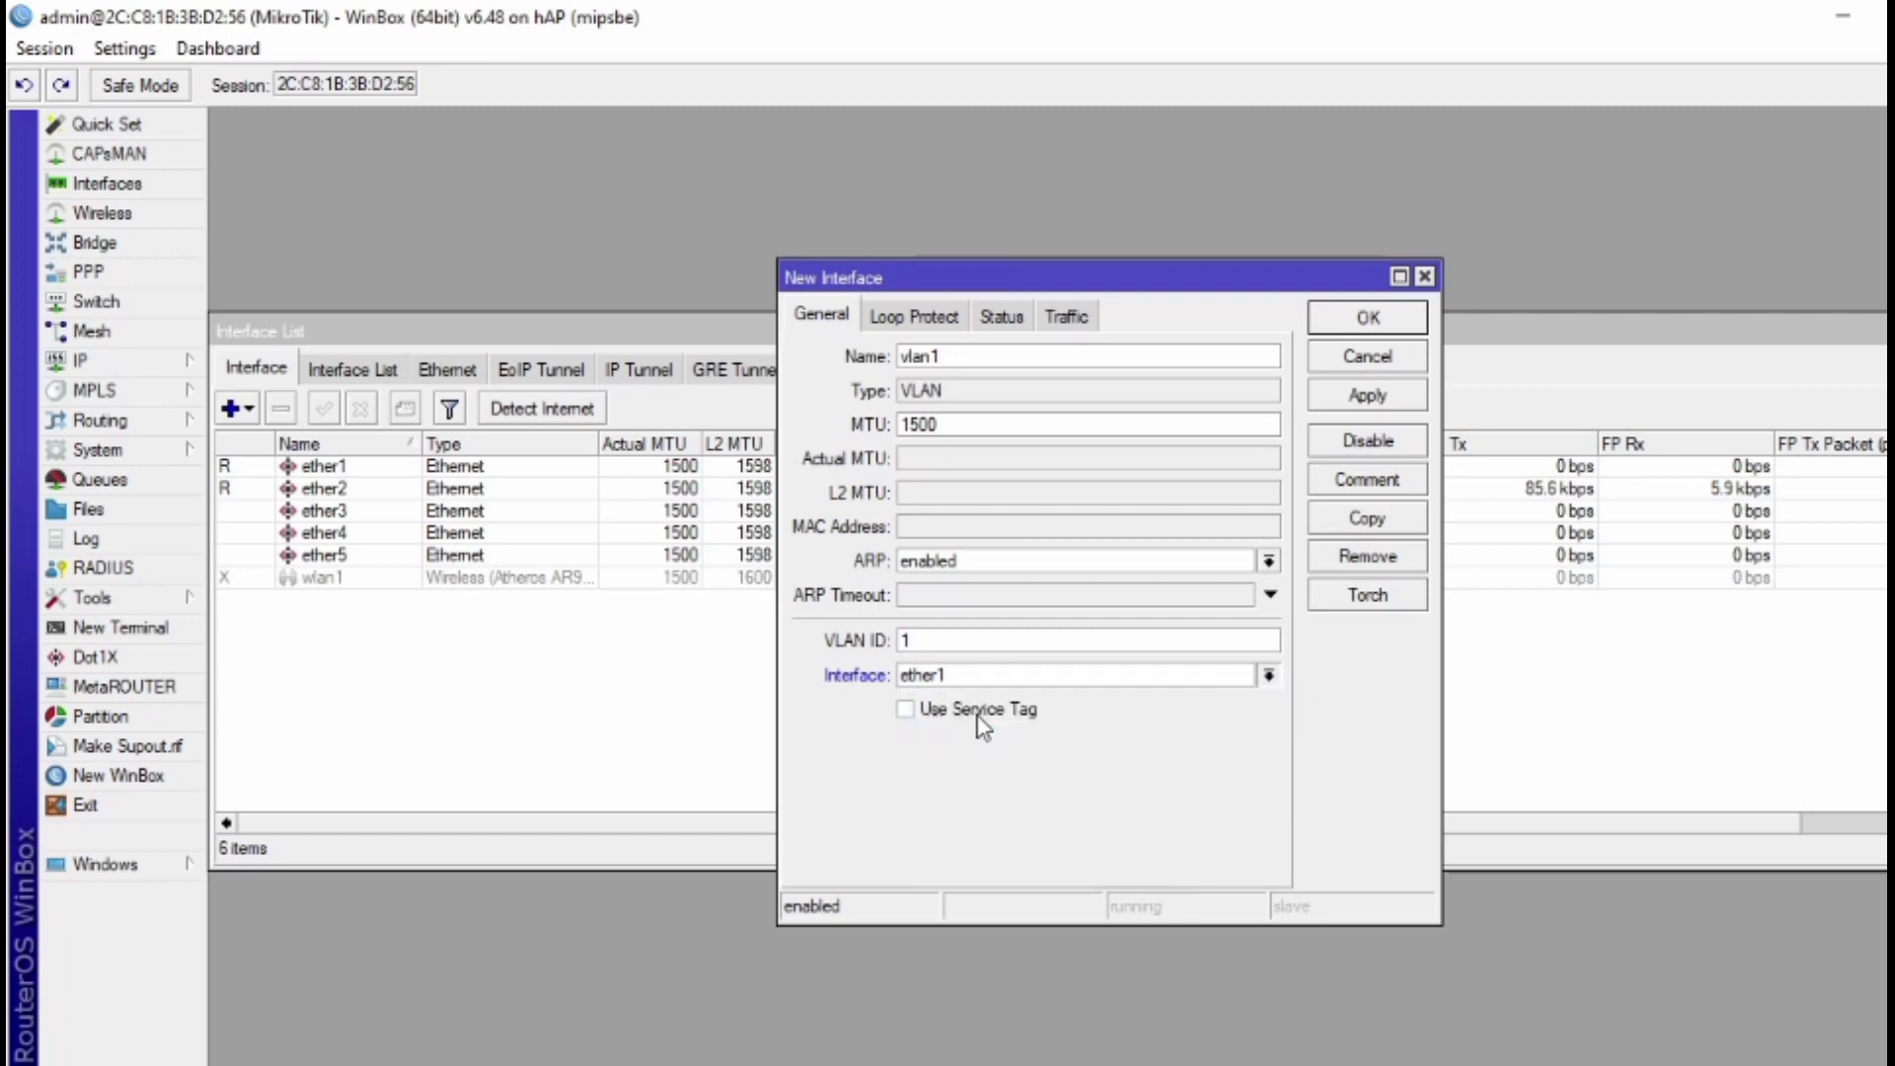
left_click(969, 353)
key("BackSpace")
key("BackSpace")
key("BackSpace")
type("VLA")
left_click(1344, 399)
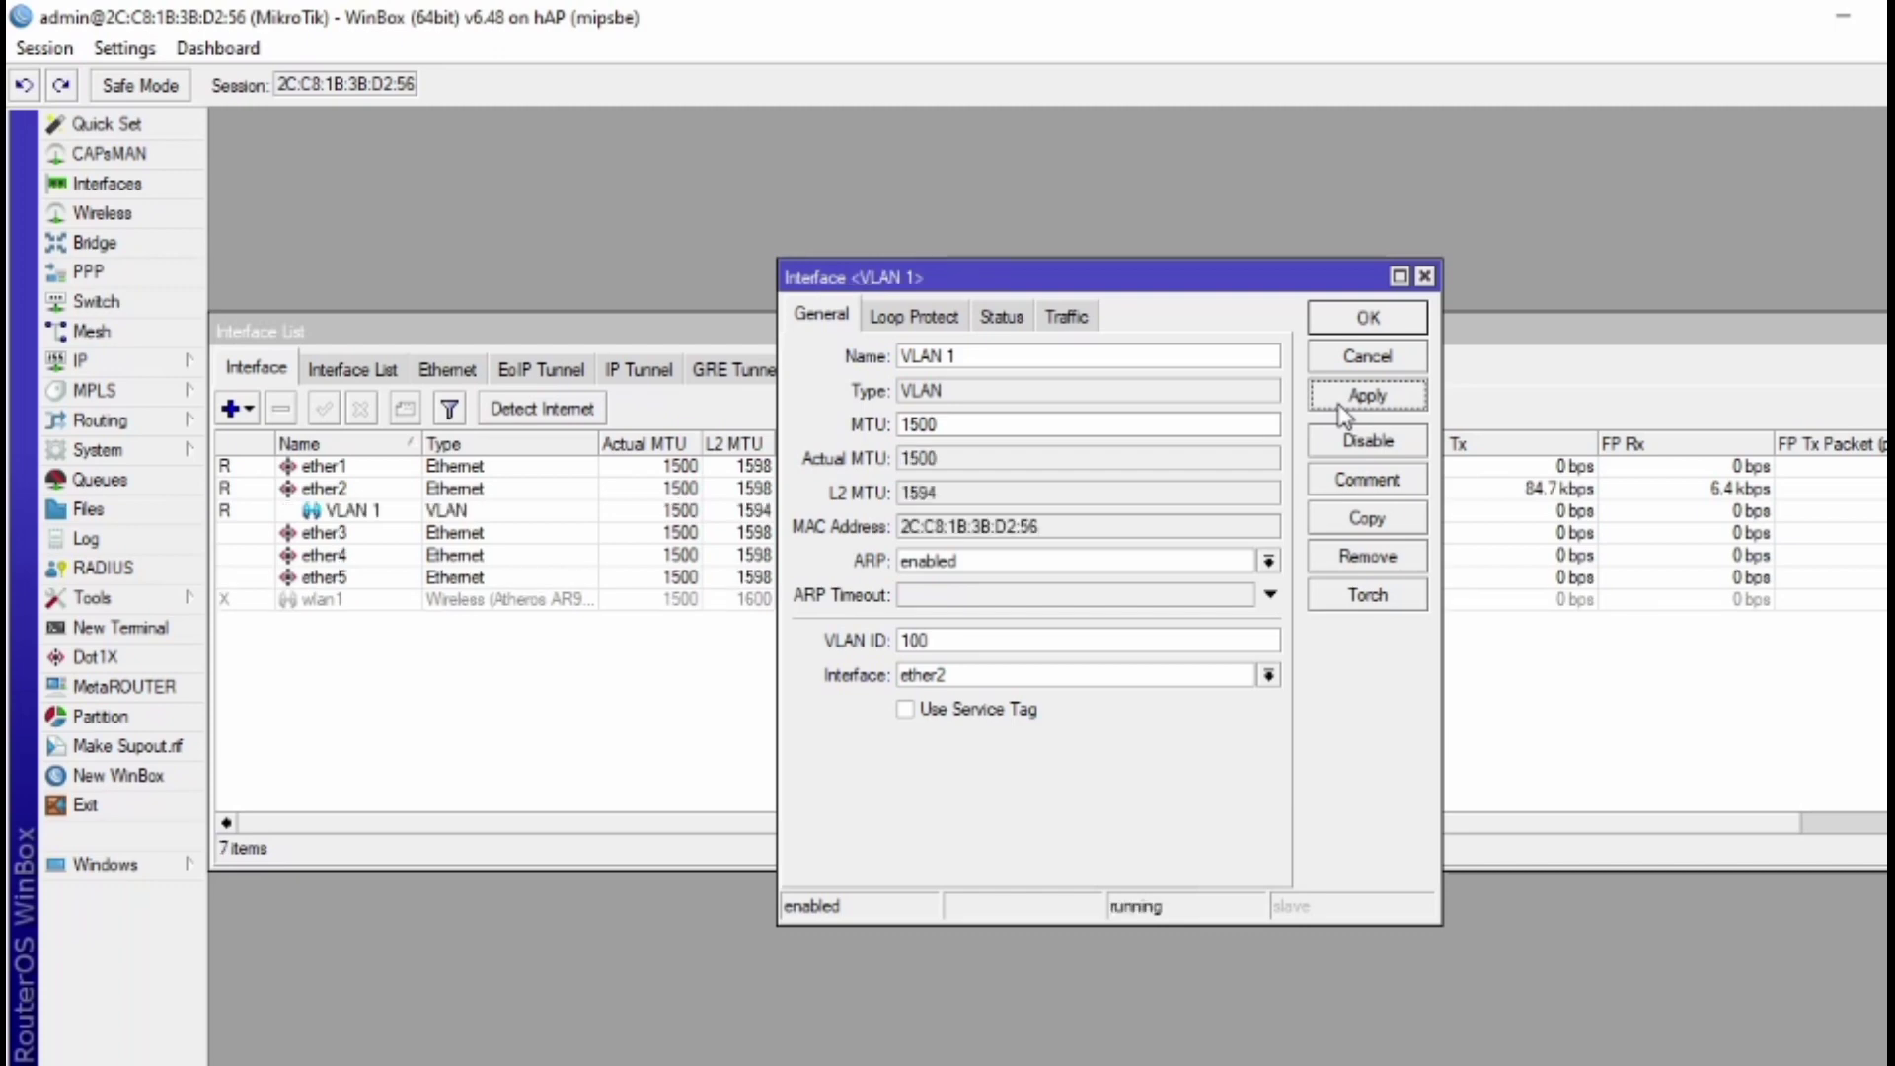
left_click(1335, 316)
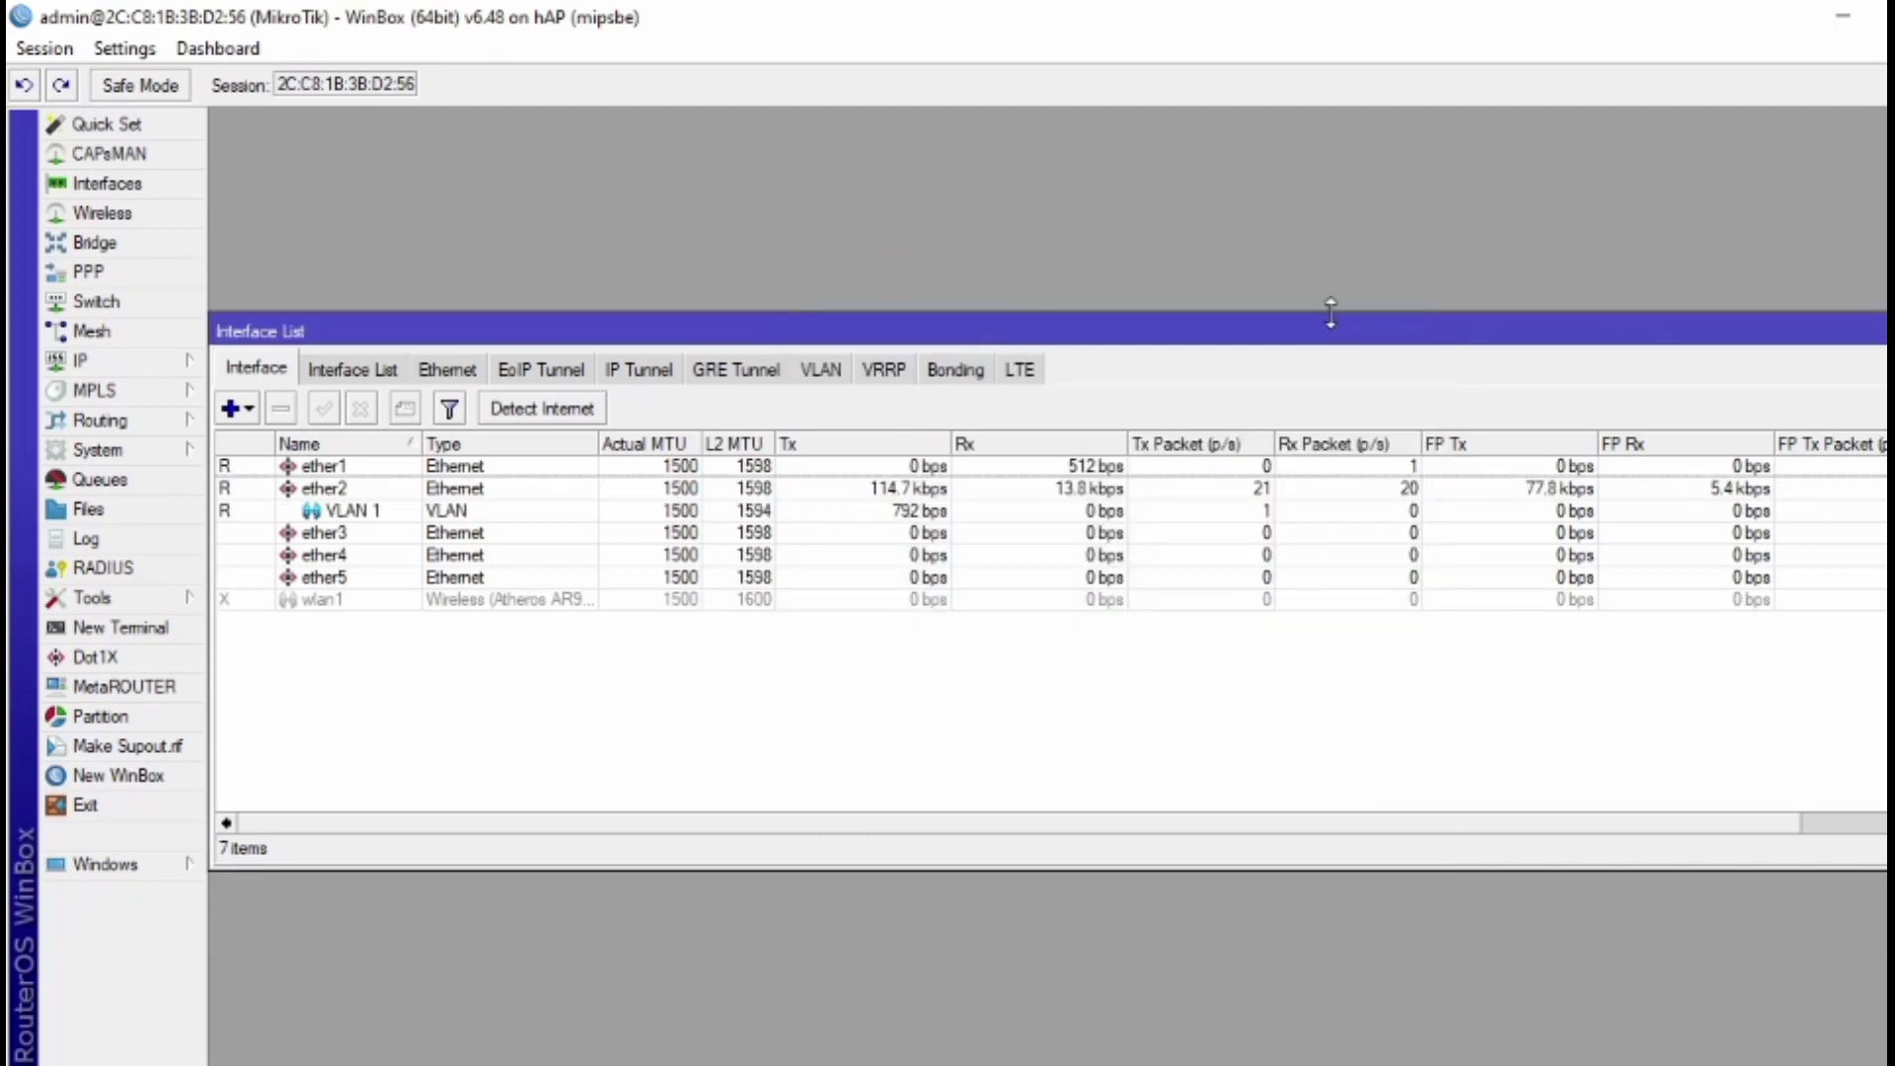
Create a second VLAN interface named "VLAN2" with VLAN ID 200 on ether2.
left_click(233, 409)
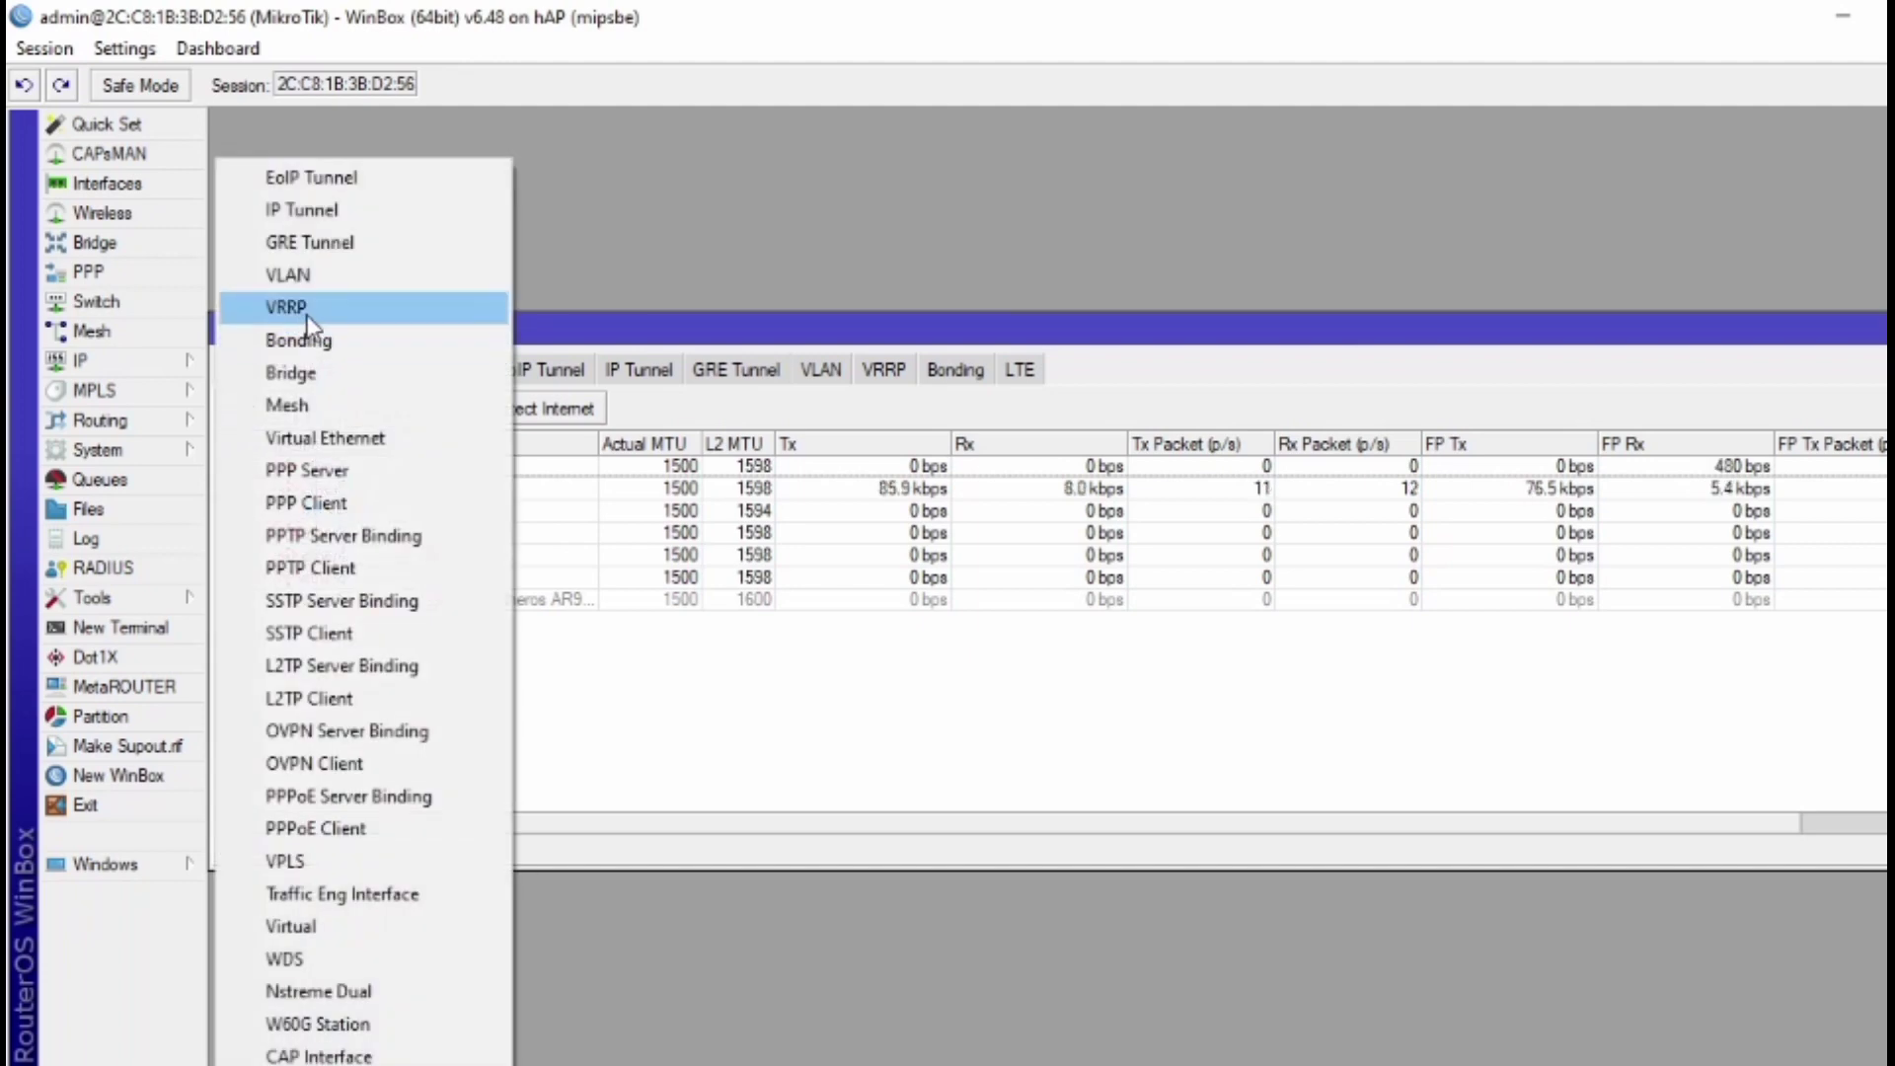
left_click(311, 281)
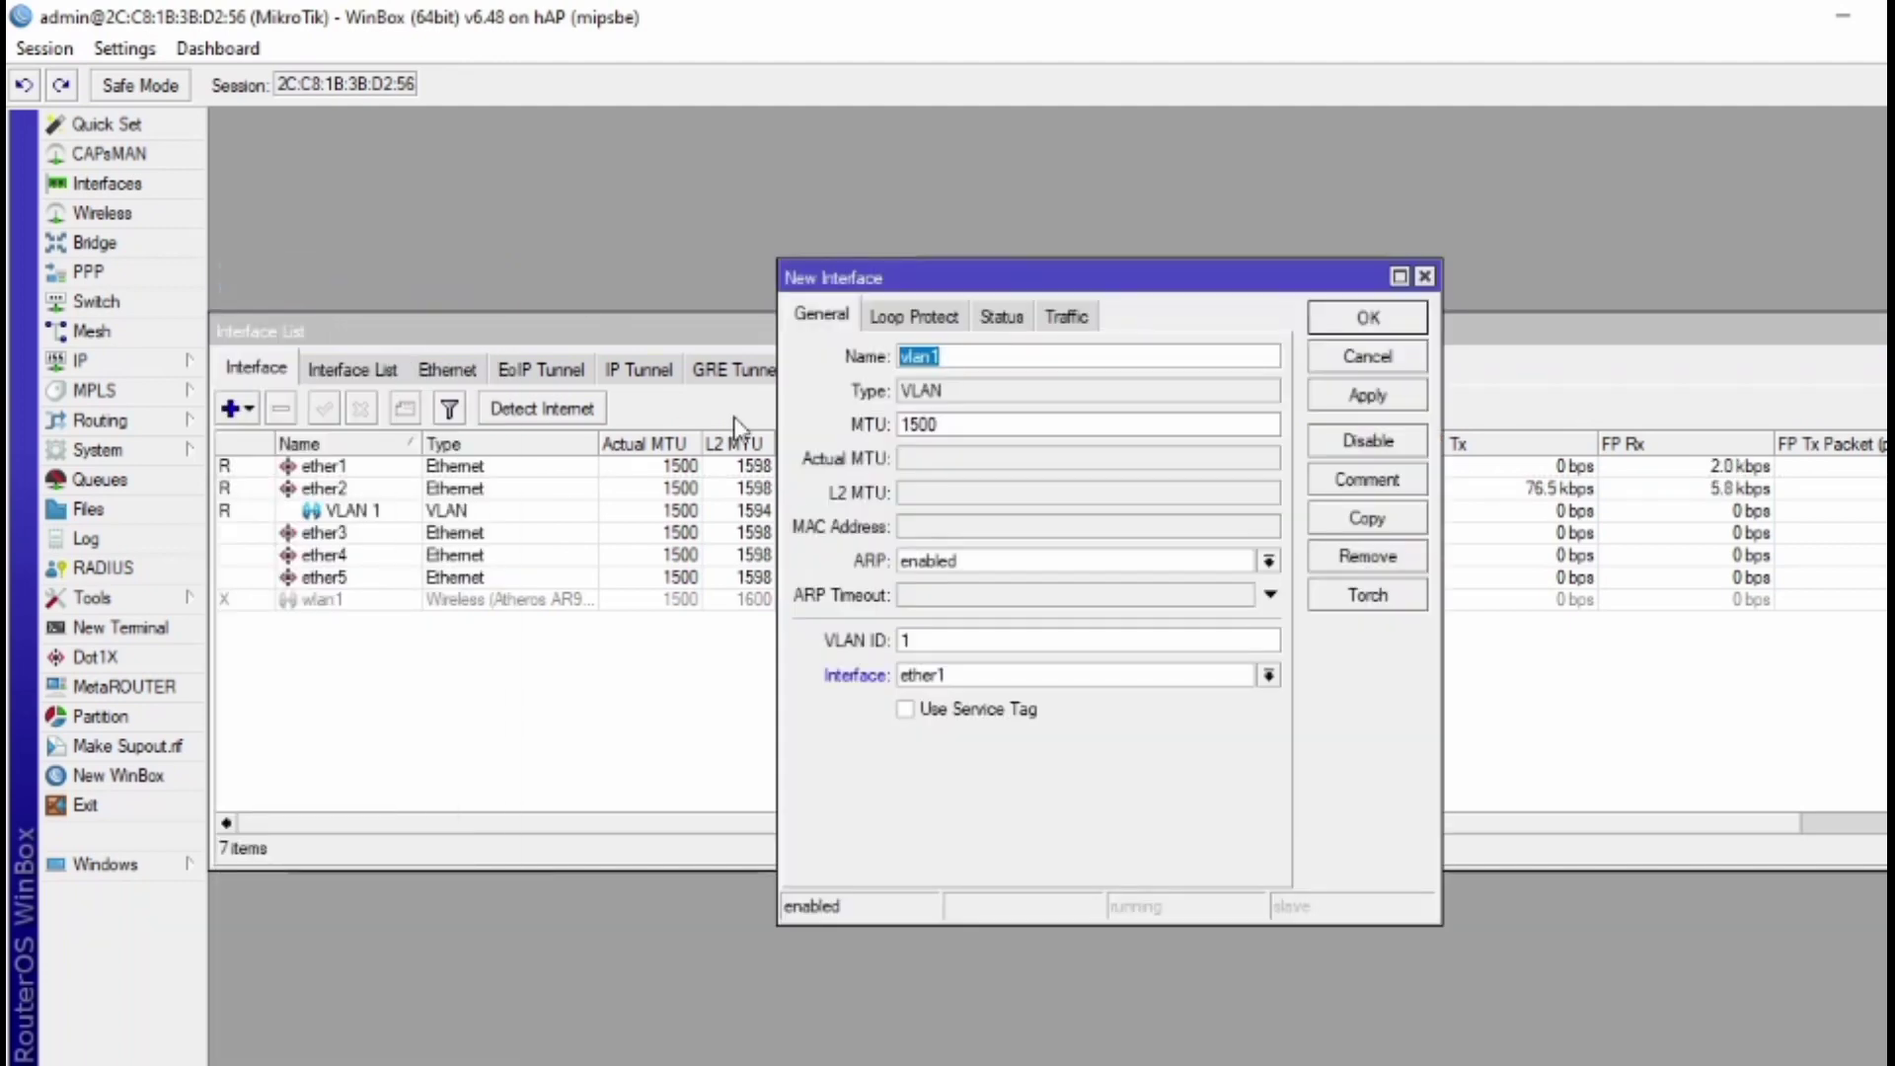
key("BackSpace")
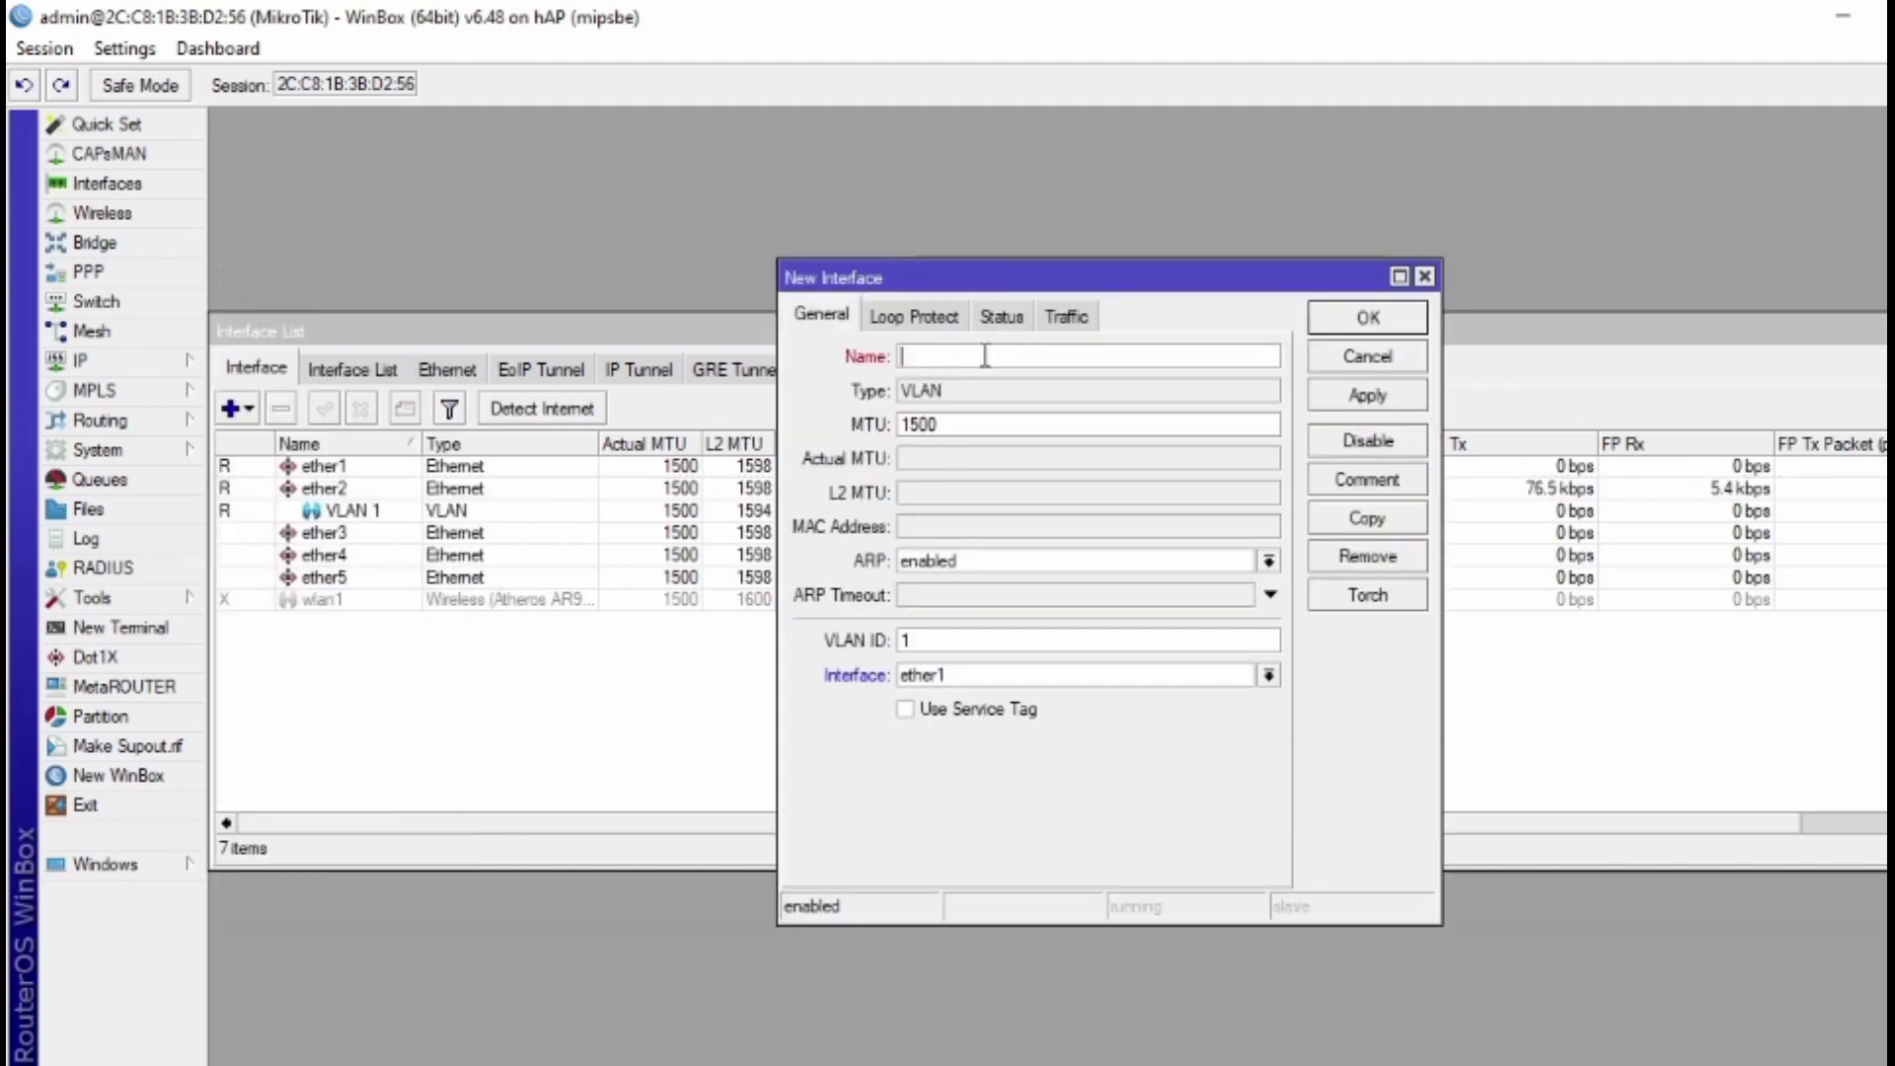
type("V")
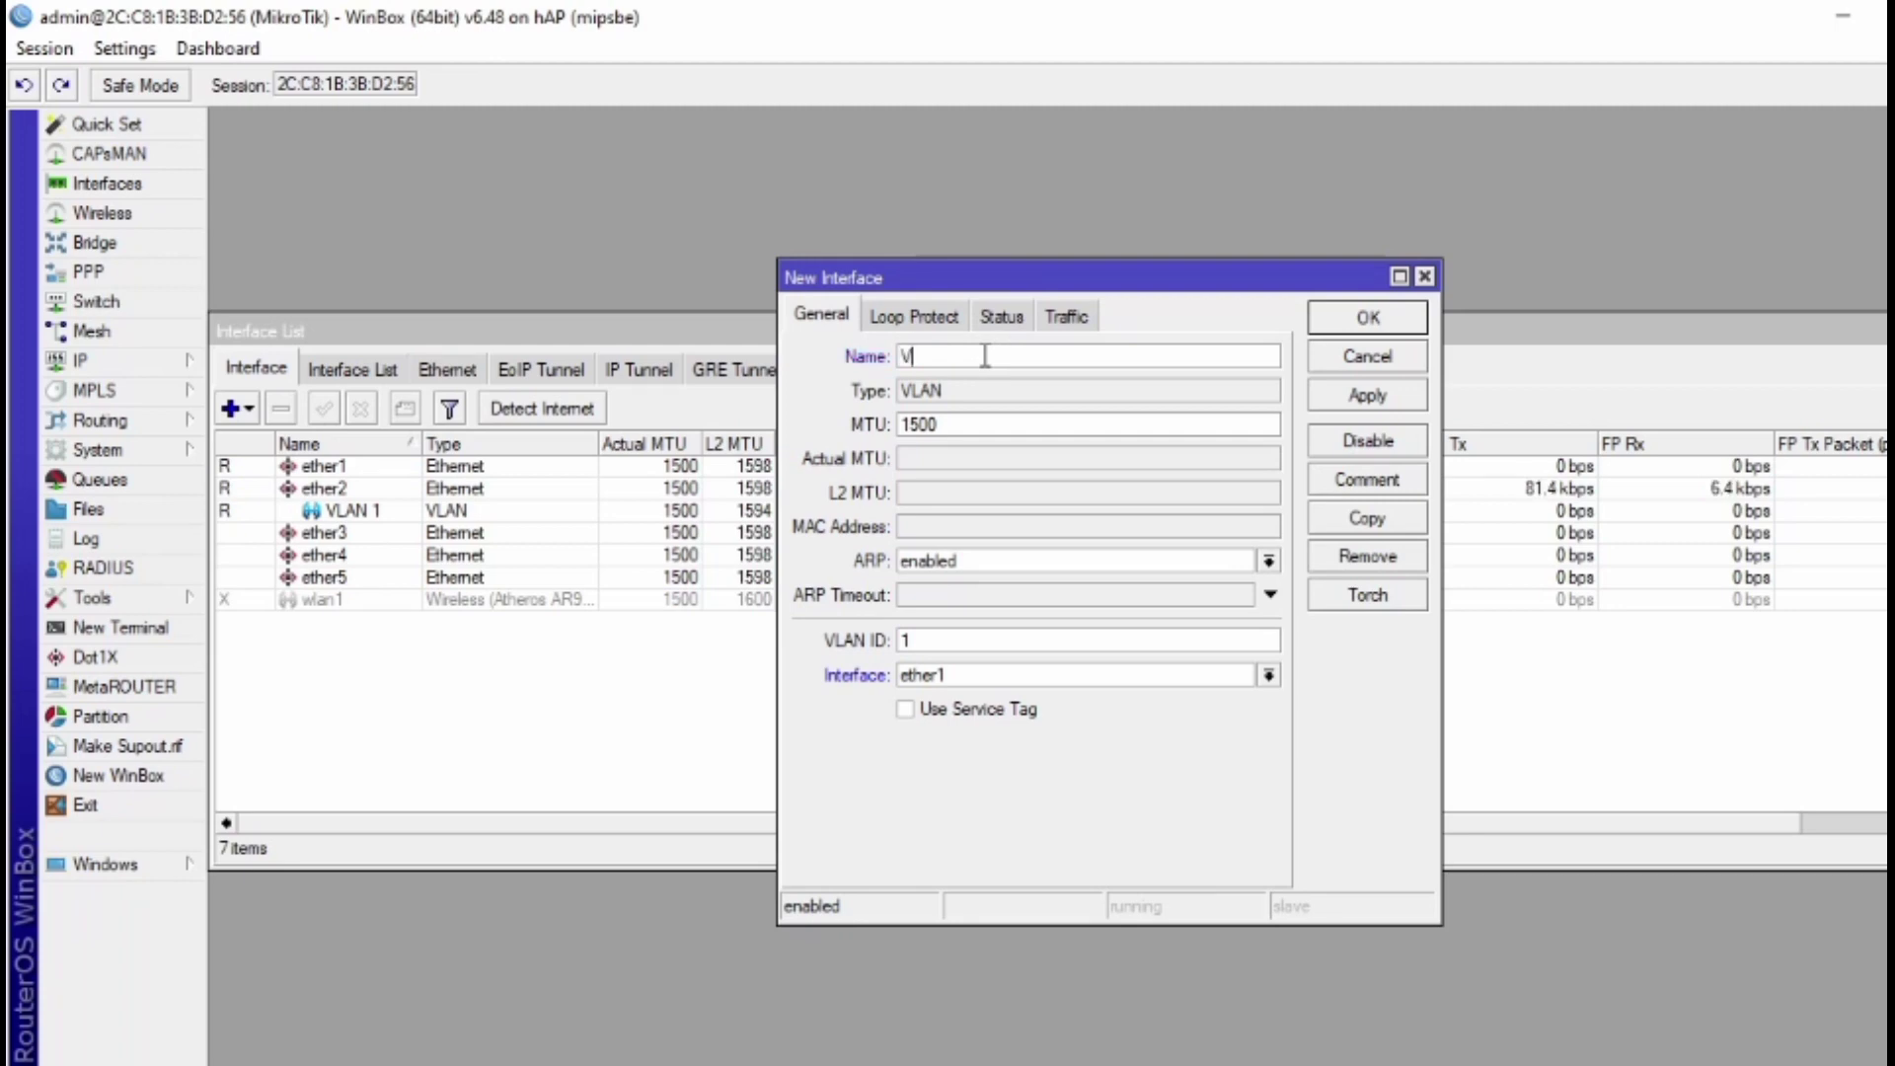
type("LAN2")
left_click(936, 650)
type("200")
left_click(956, 678)
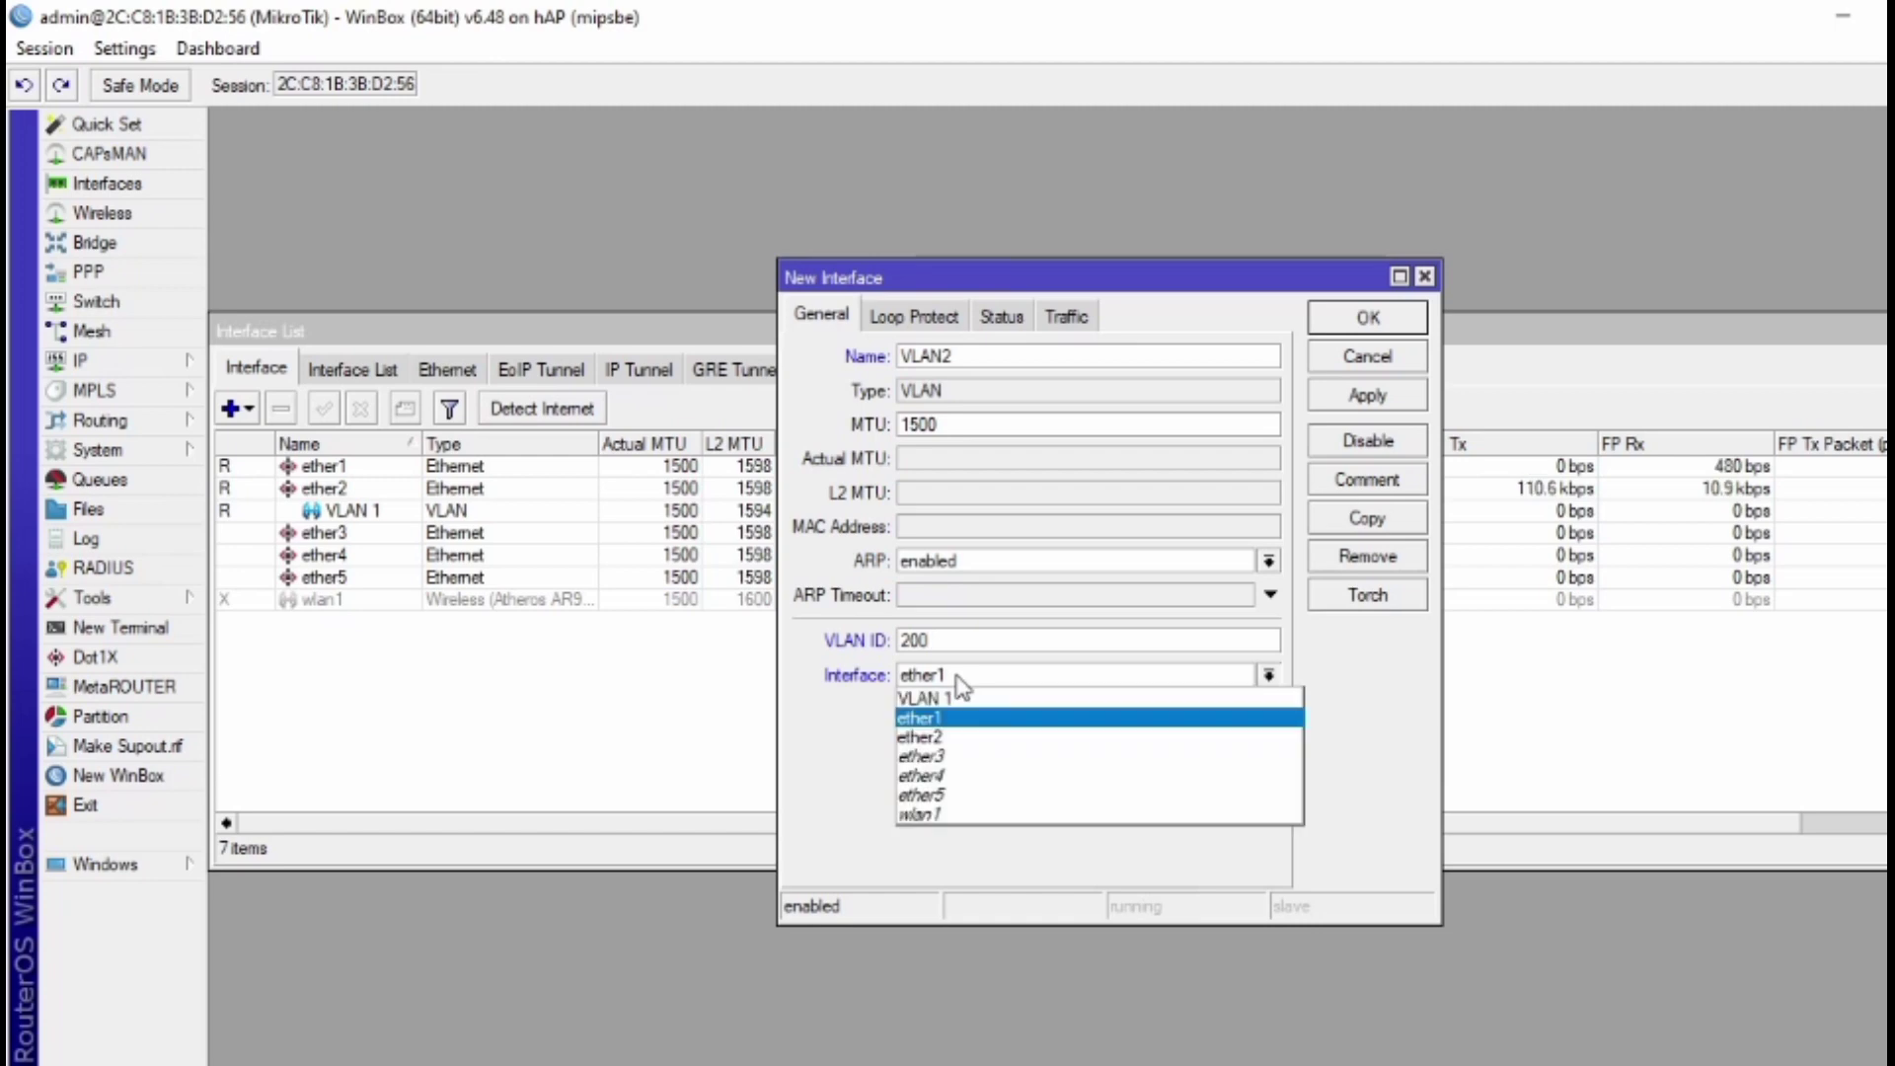
left_click(953, 739)
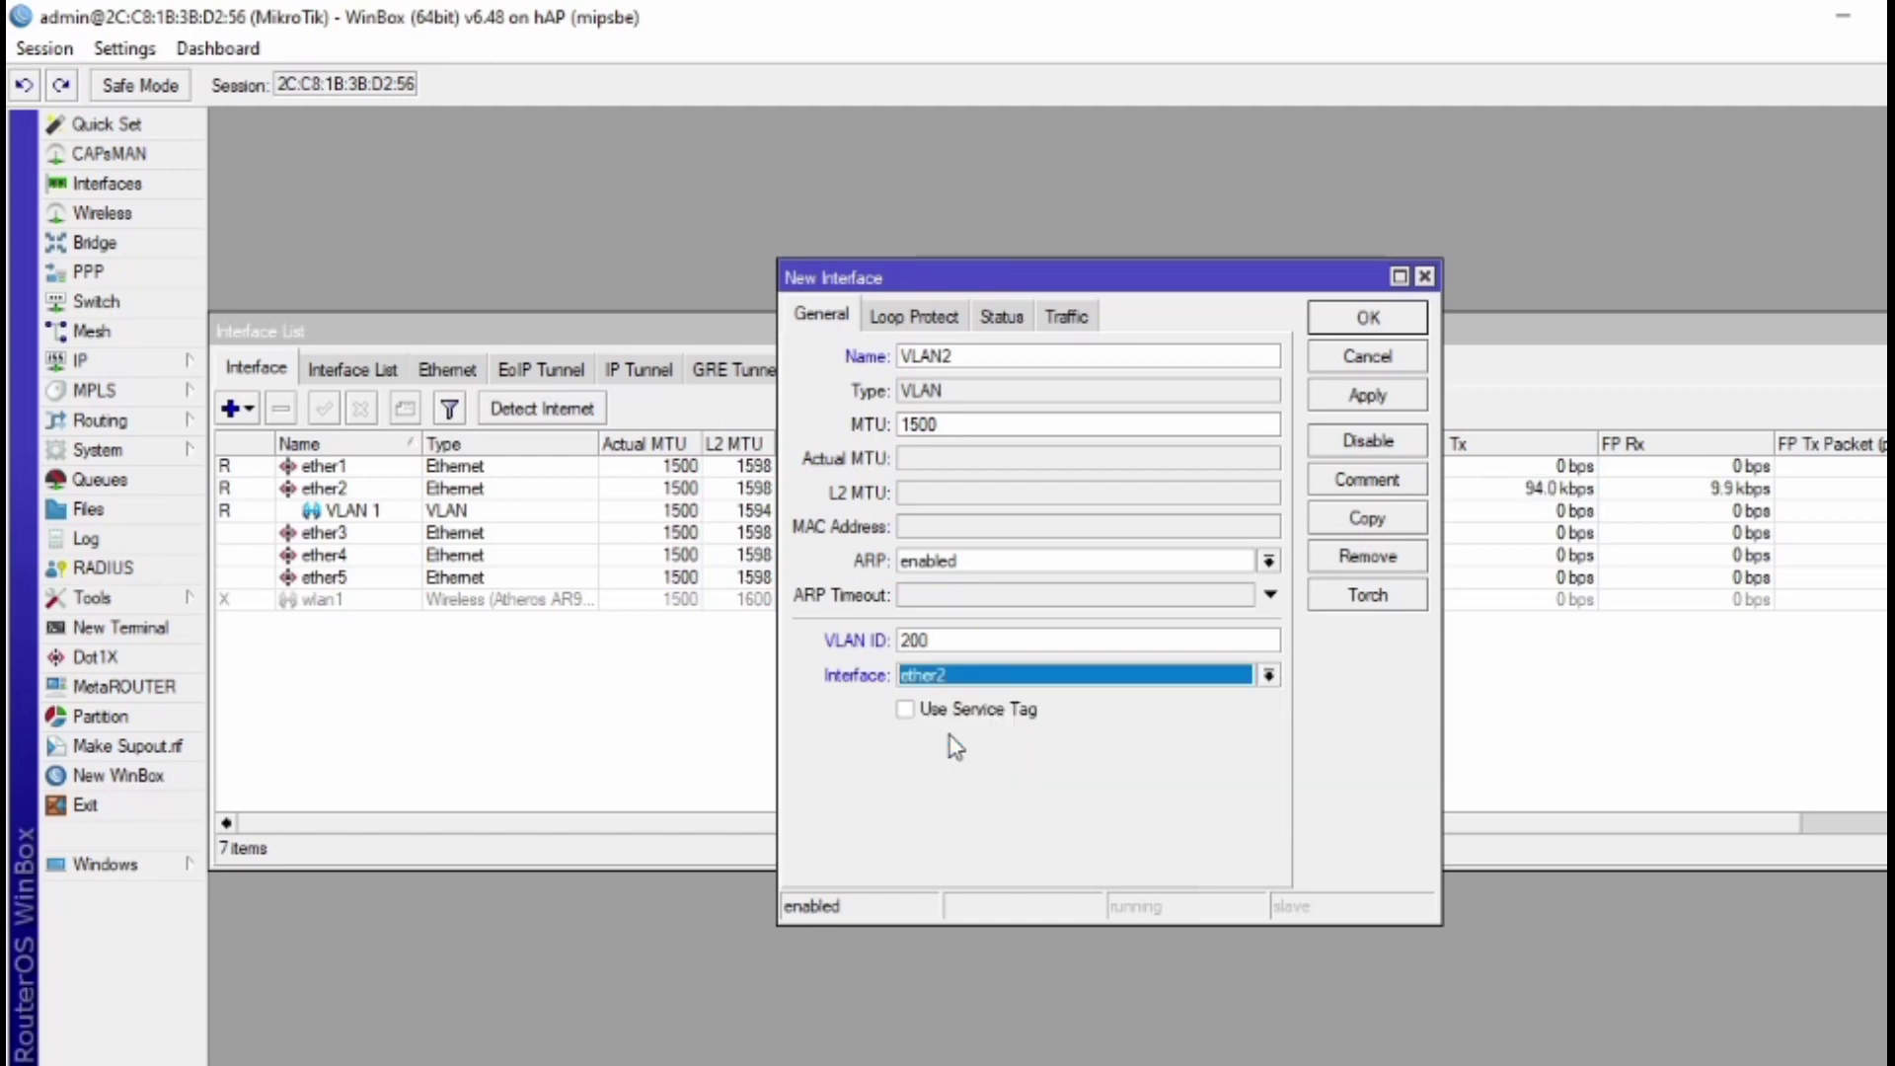
left_click(1319, 397)
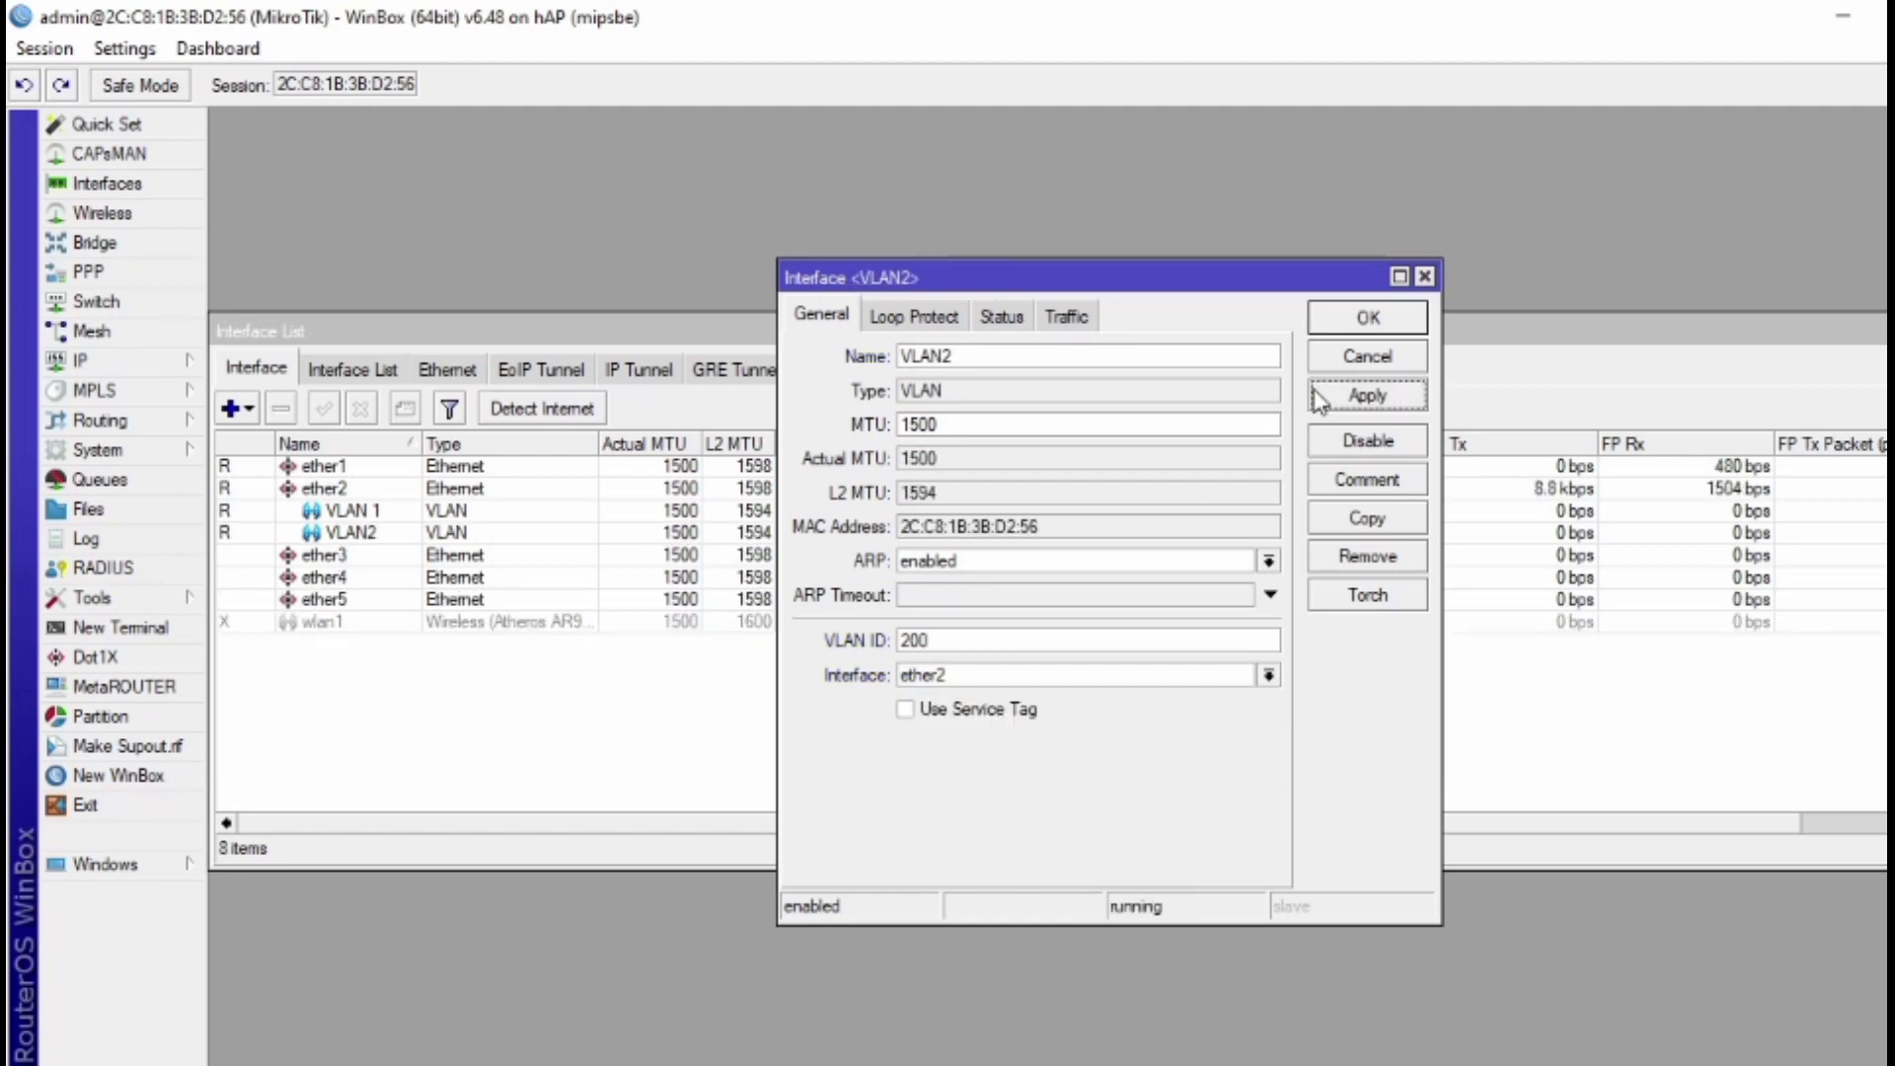
left_click(1369, 317)
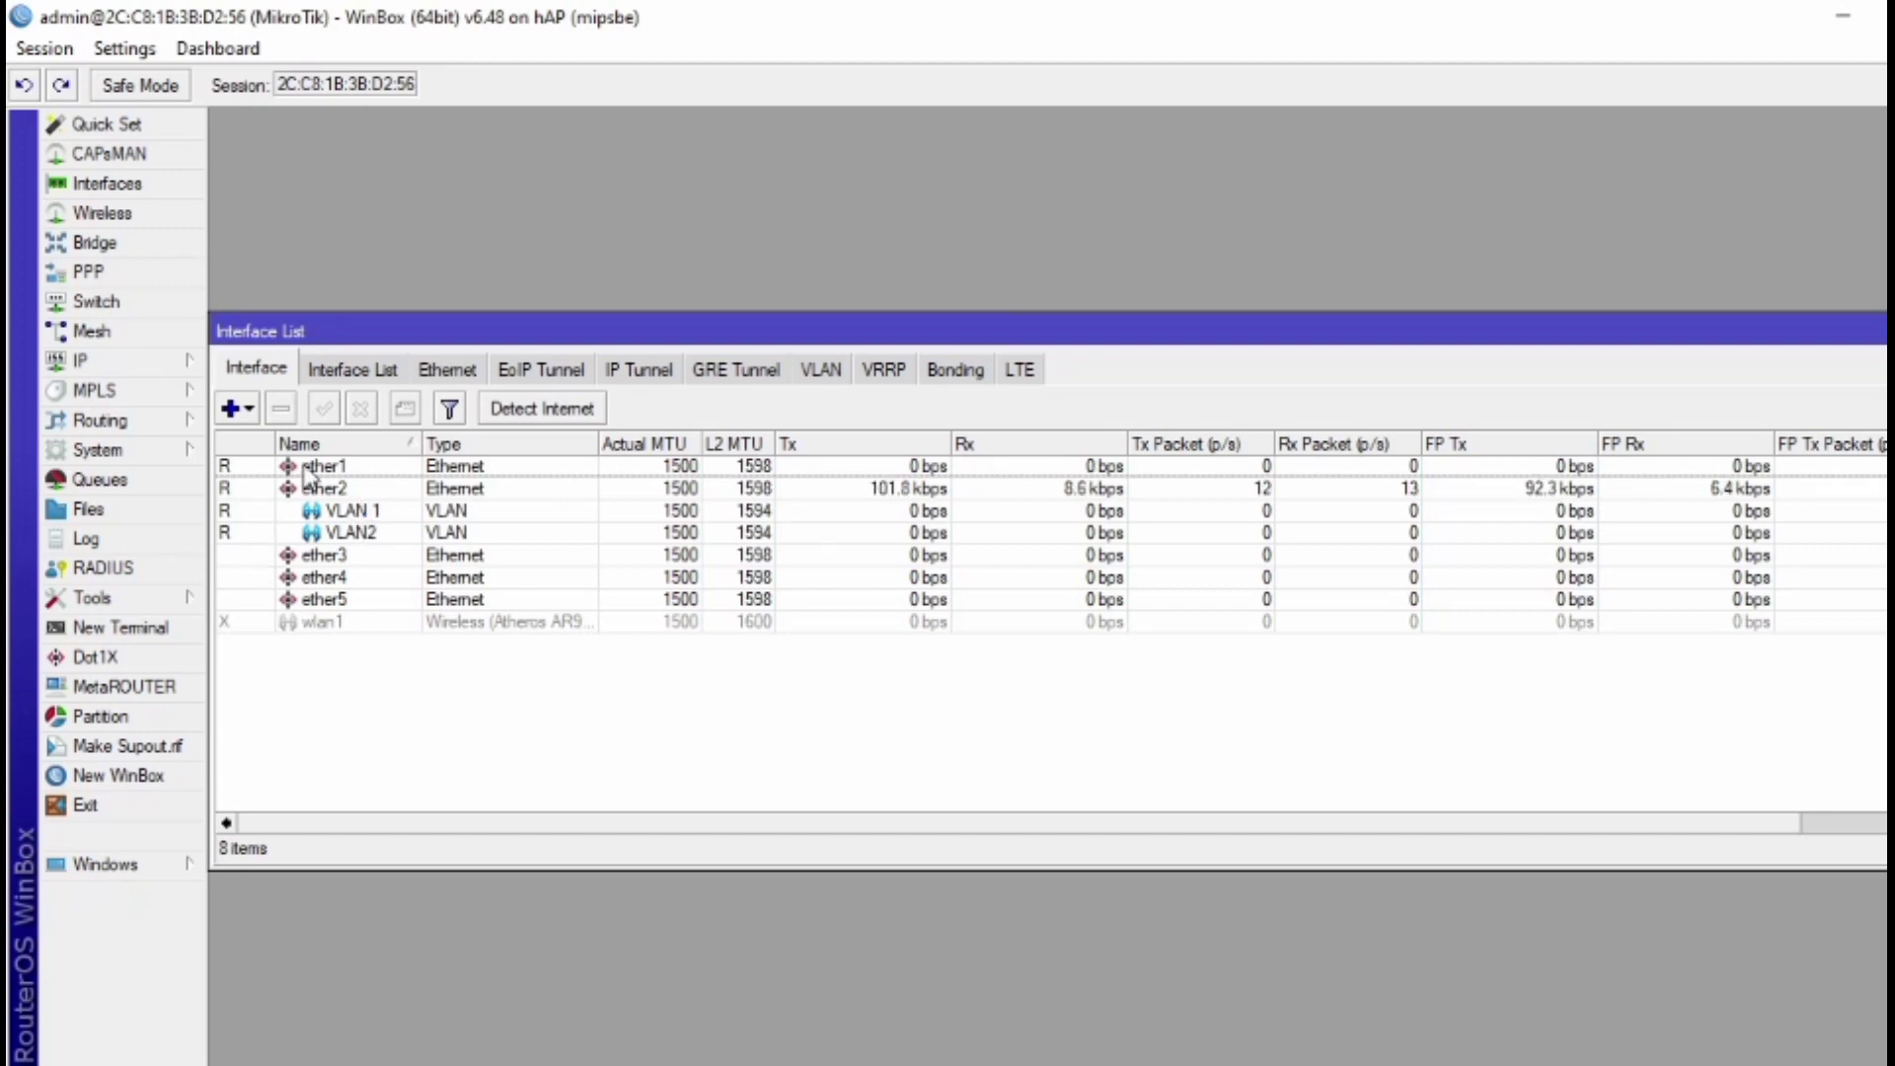
Assign the IP address 10.10.10.1/24 to the VLAN 1 interface and save it.
left_click(129, 359)
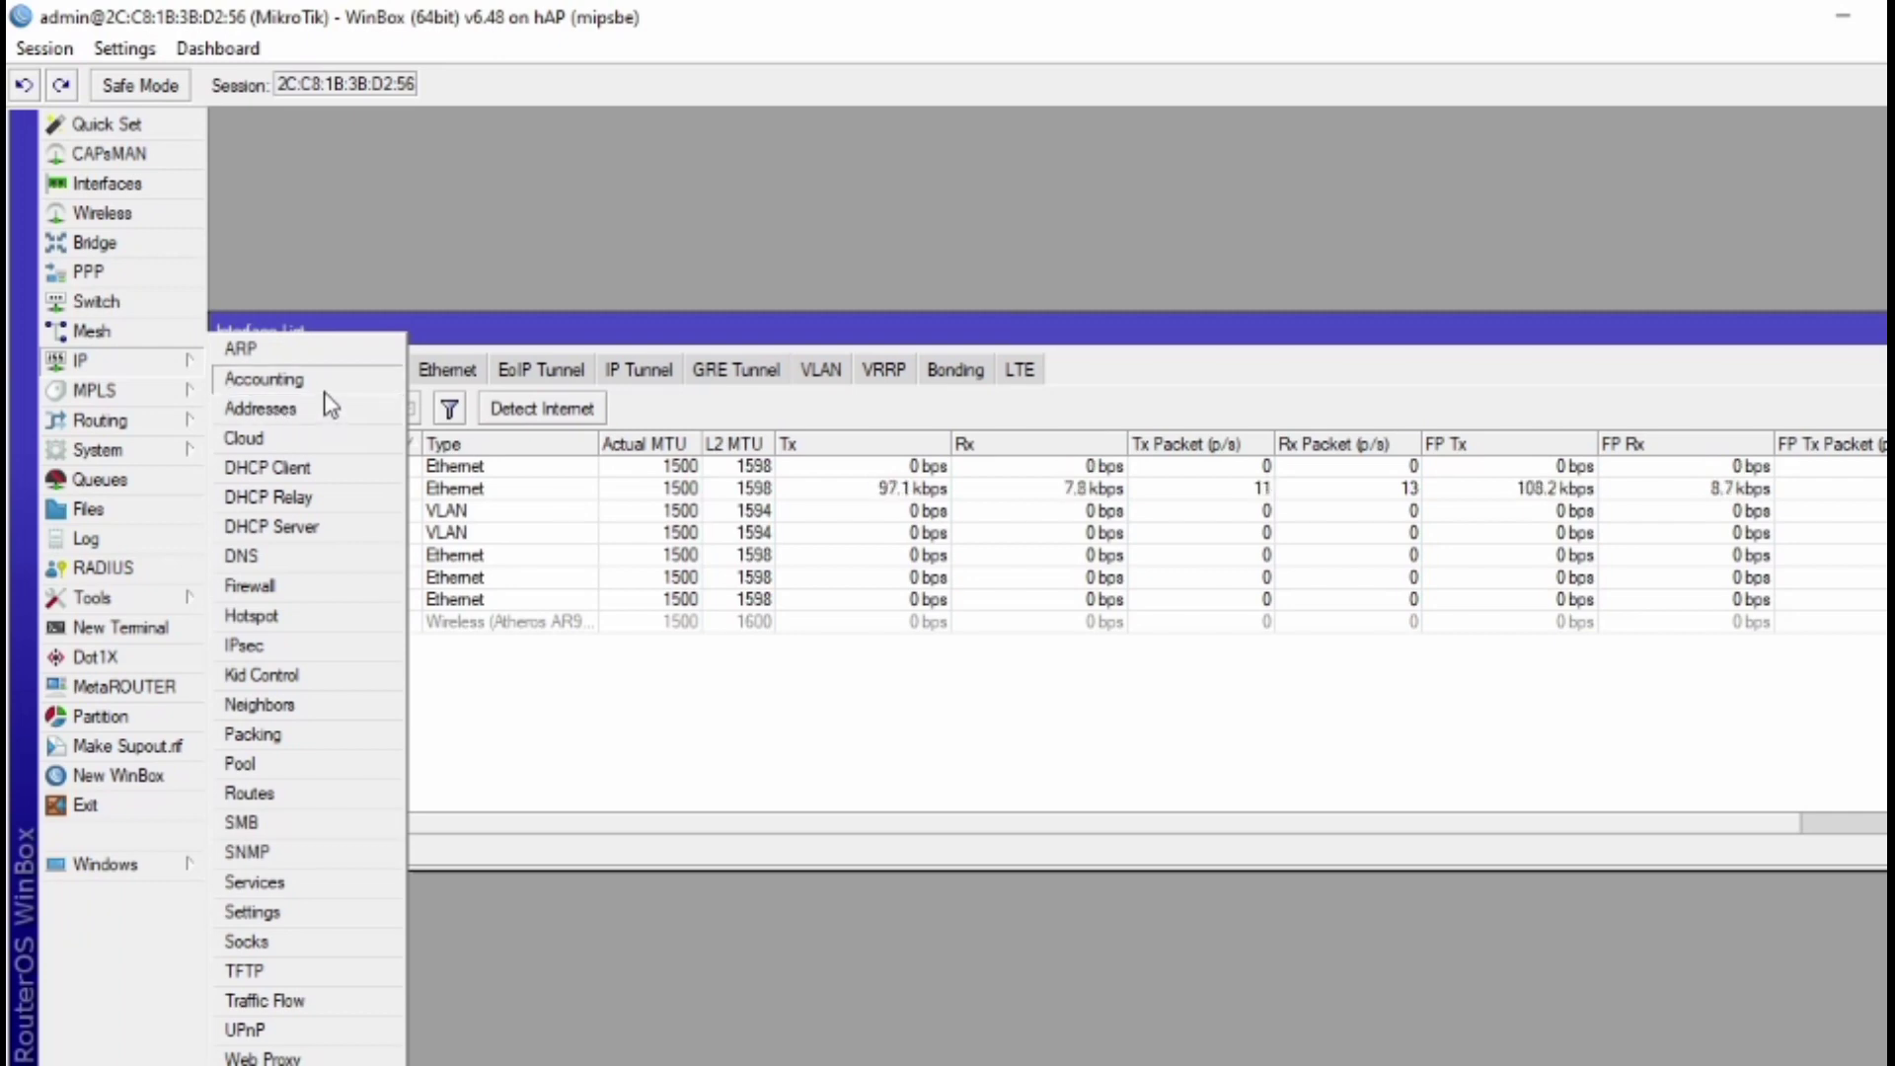
left_click(304, 411)
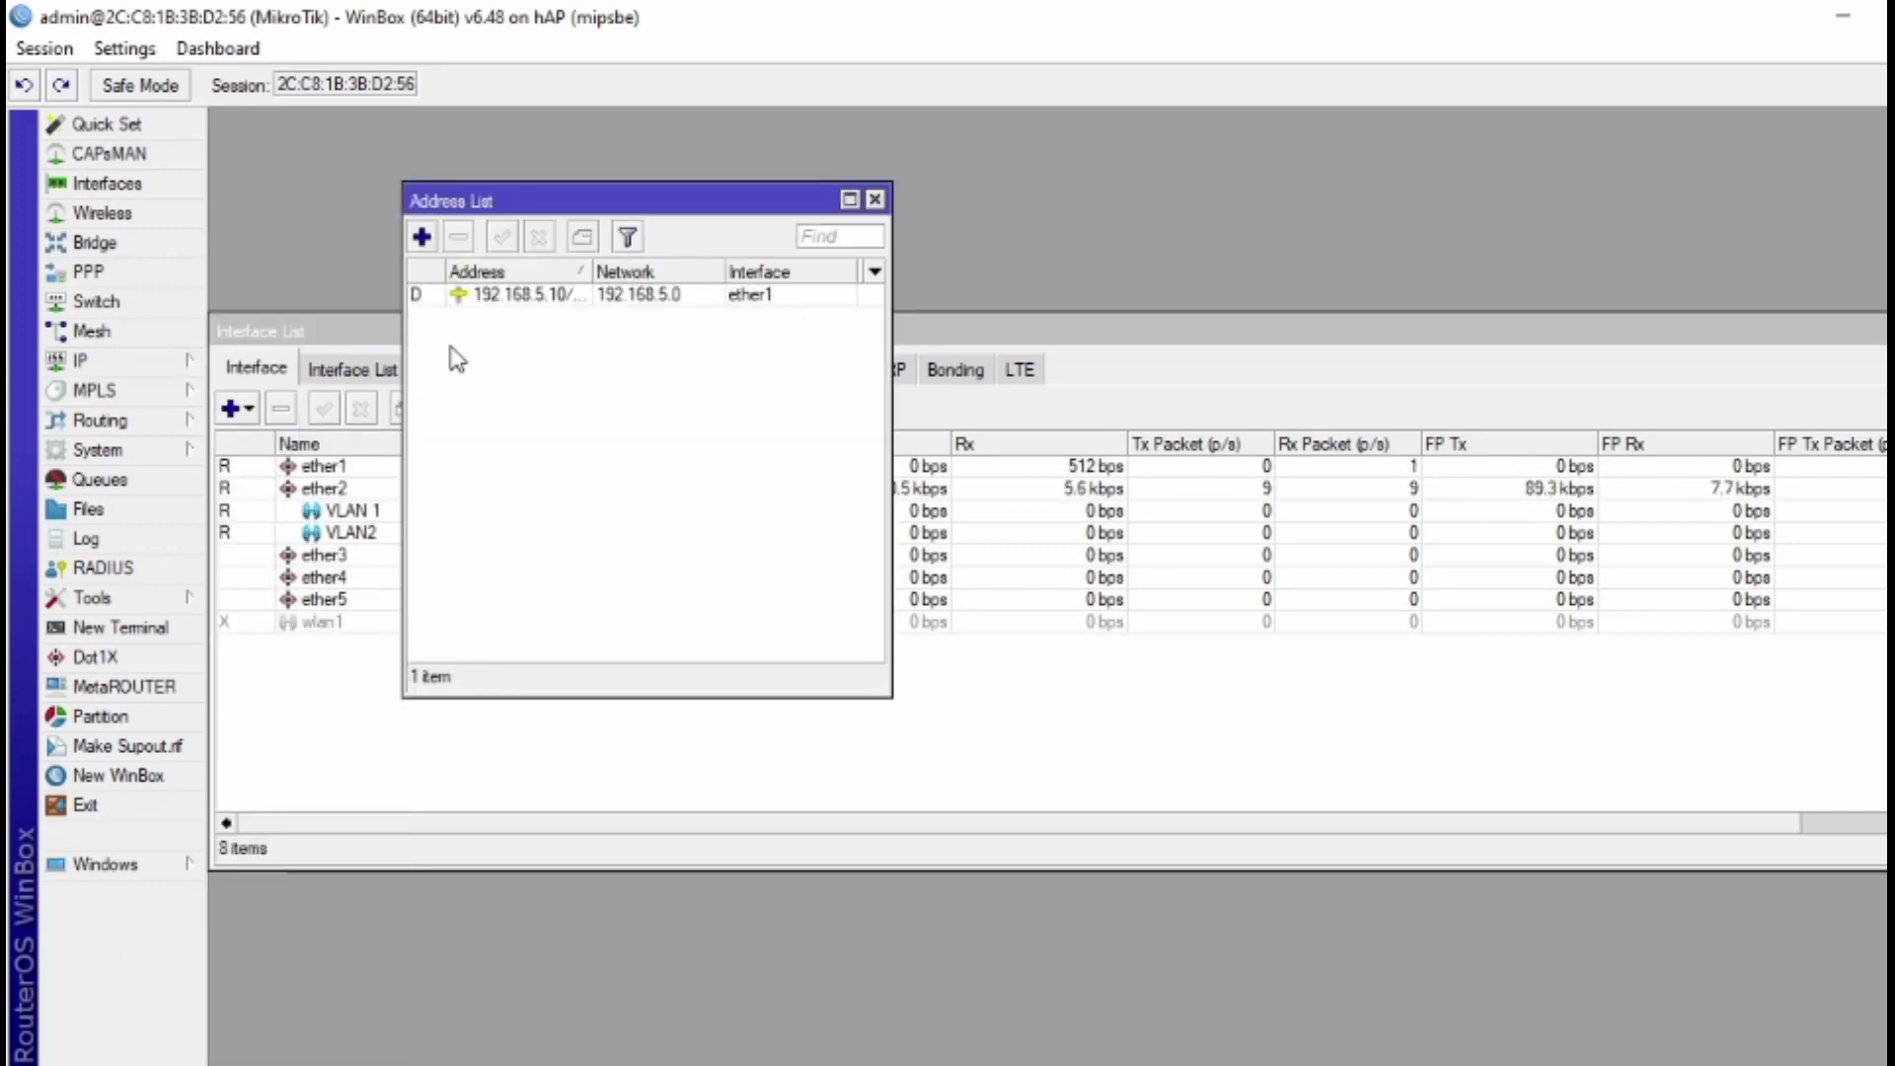
left_click(422, 237)
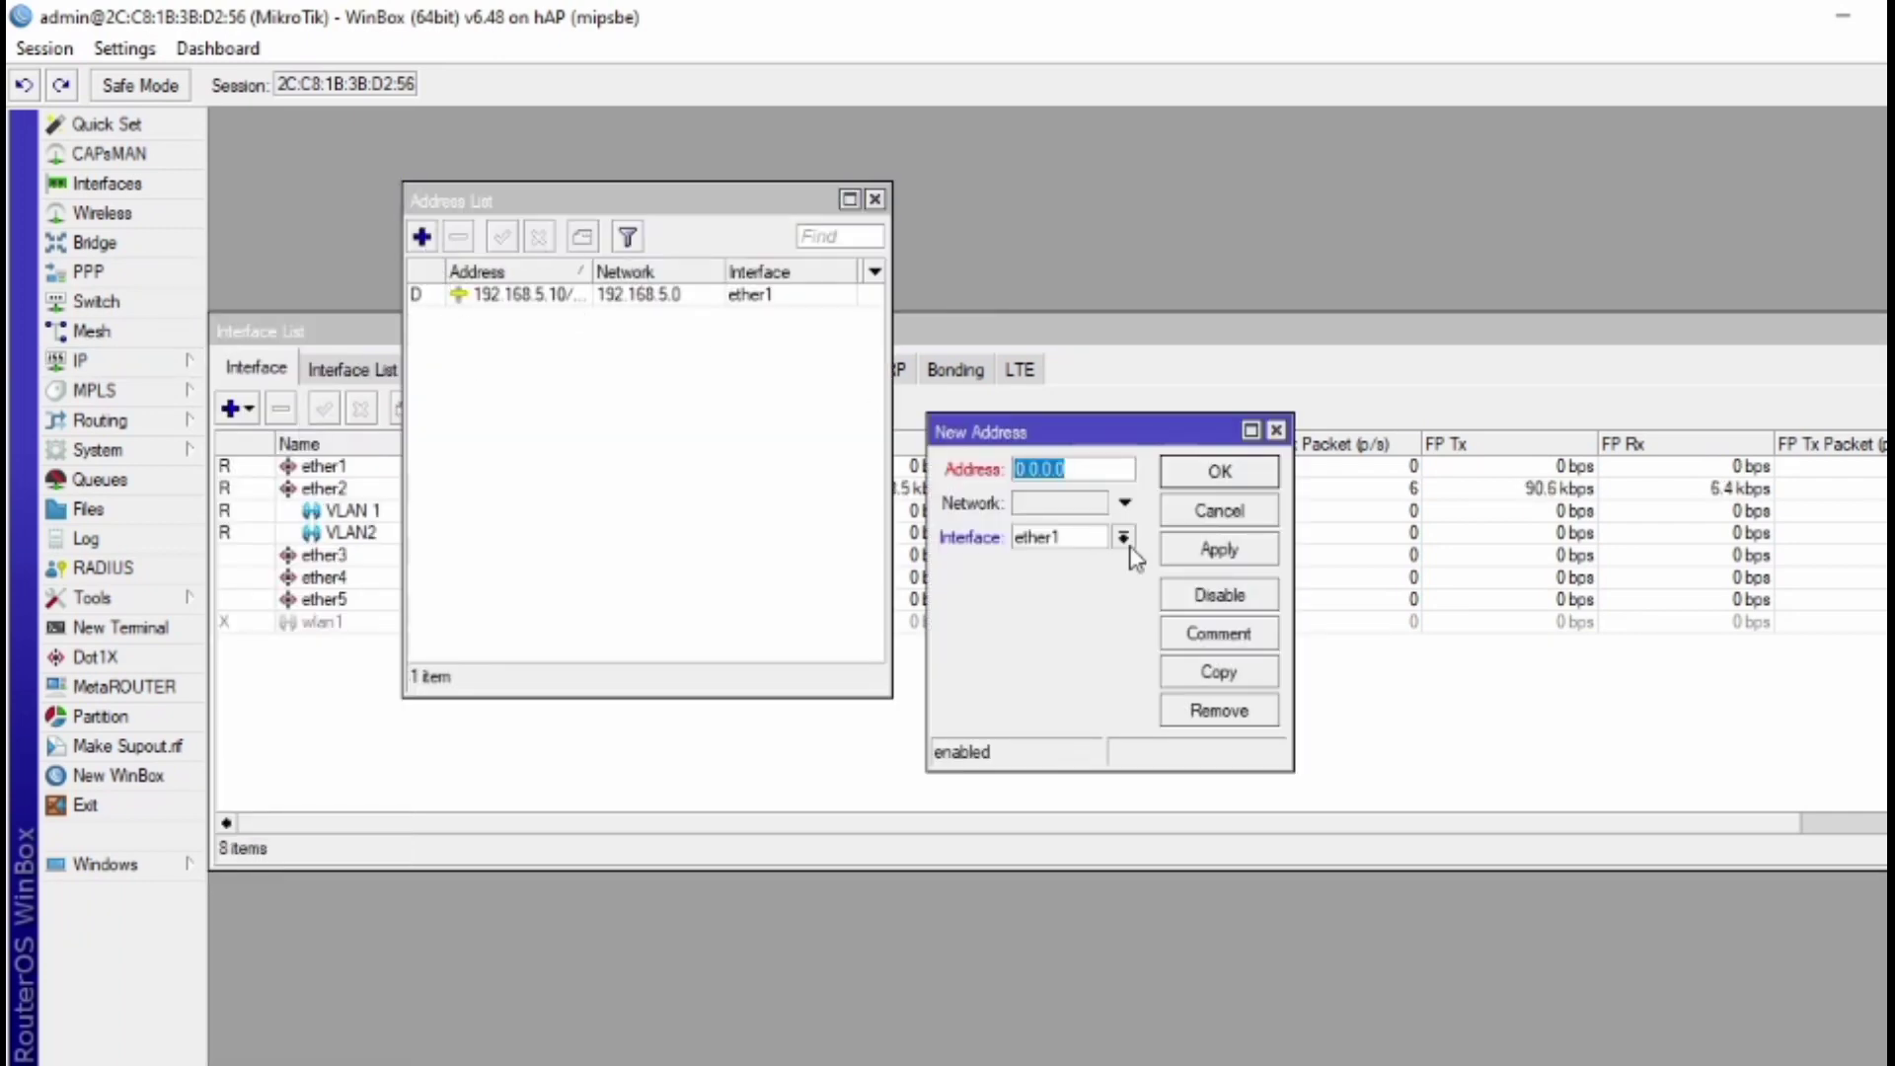
left_click(1124, 537)
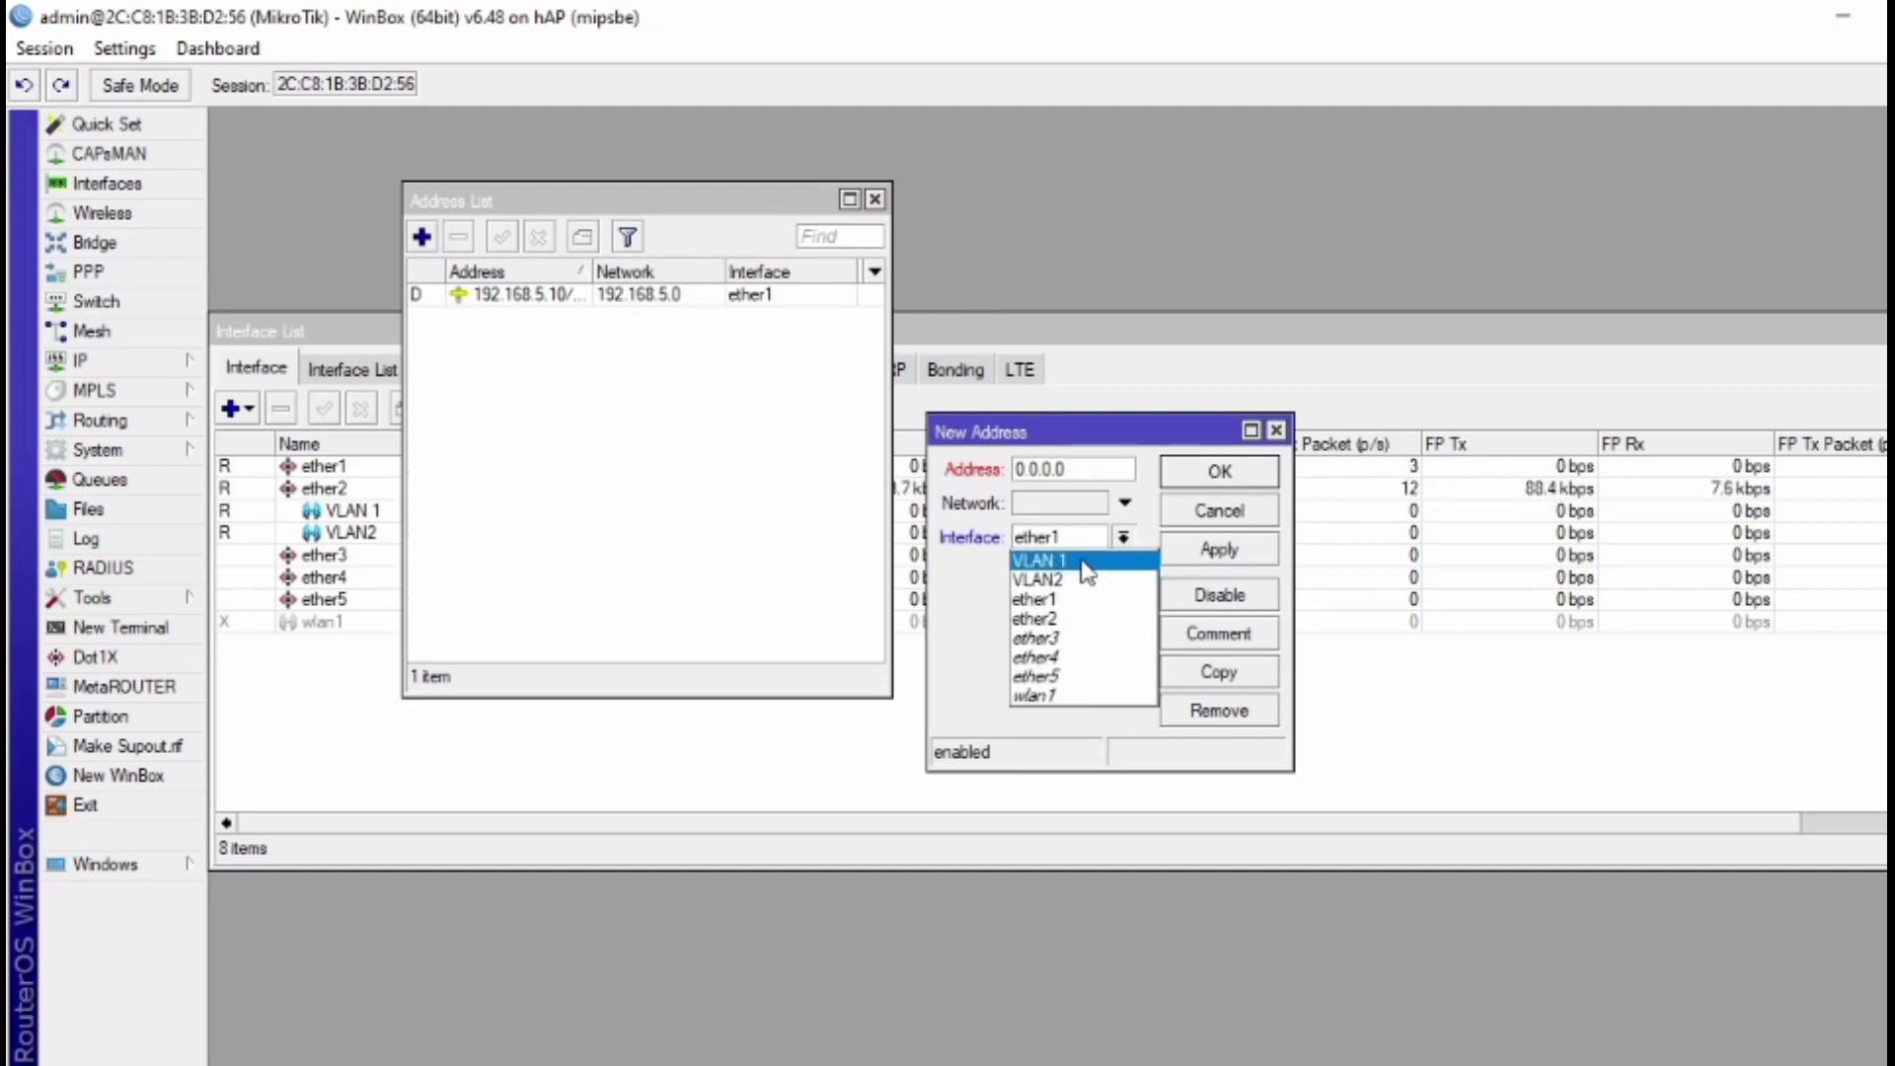
left_click(1084, 562)
left_click(1113, 470)
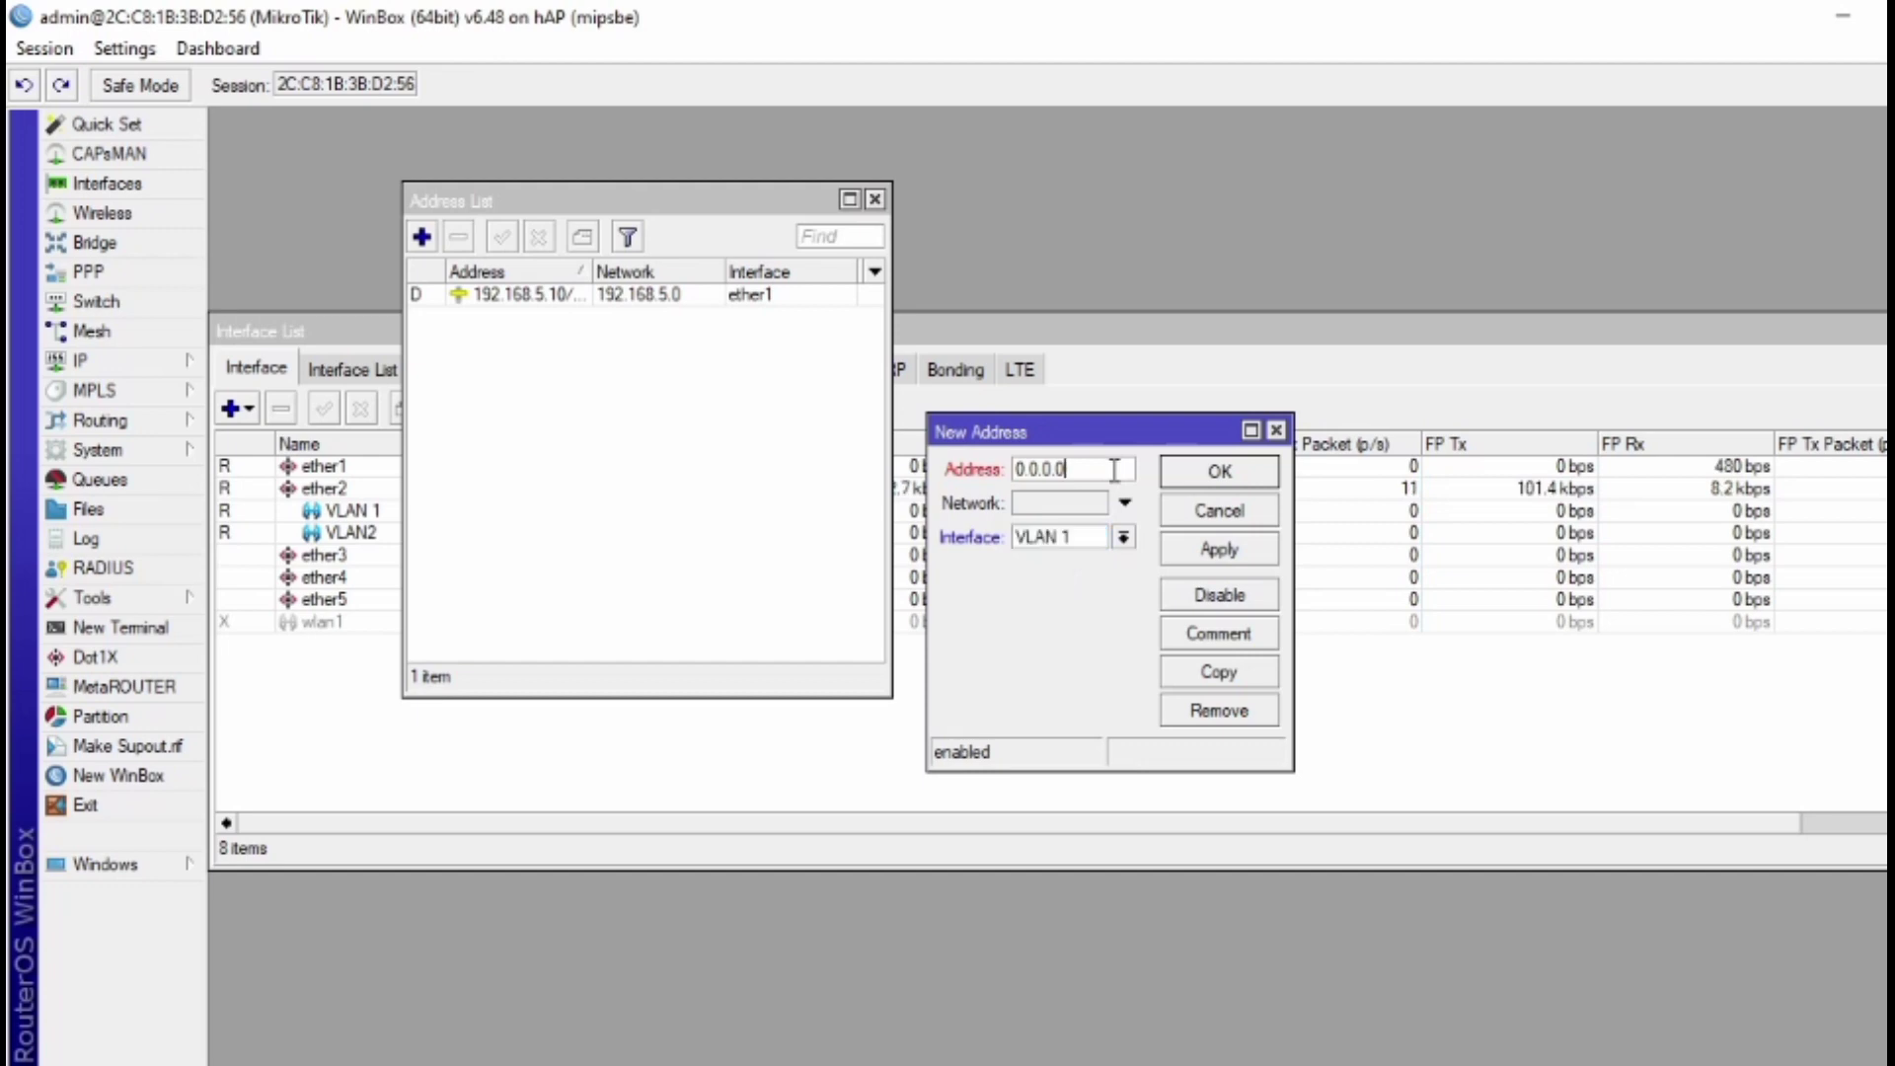
key("BackSpace")
key("BackSpace")
key("BackSpace")
key("BackSpace")
type("10.10.10.1/24")
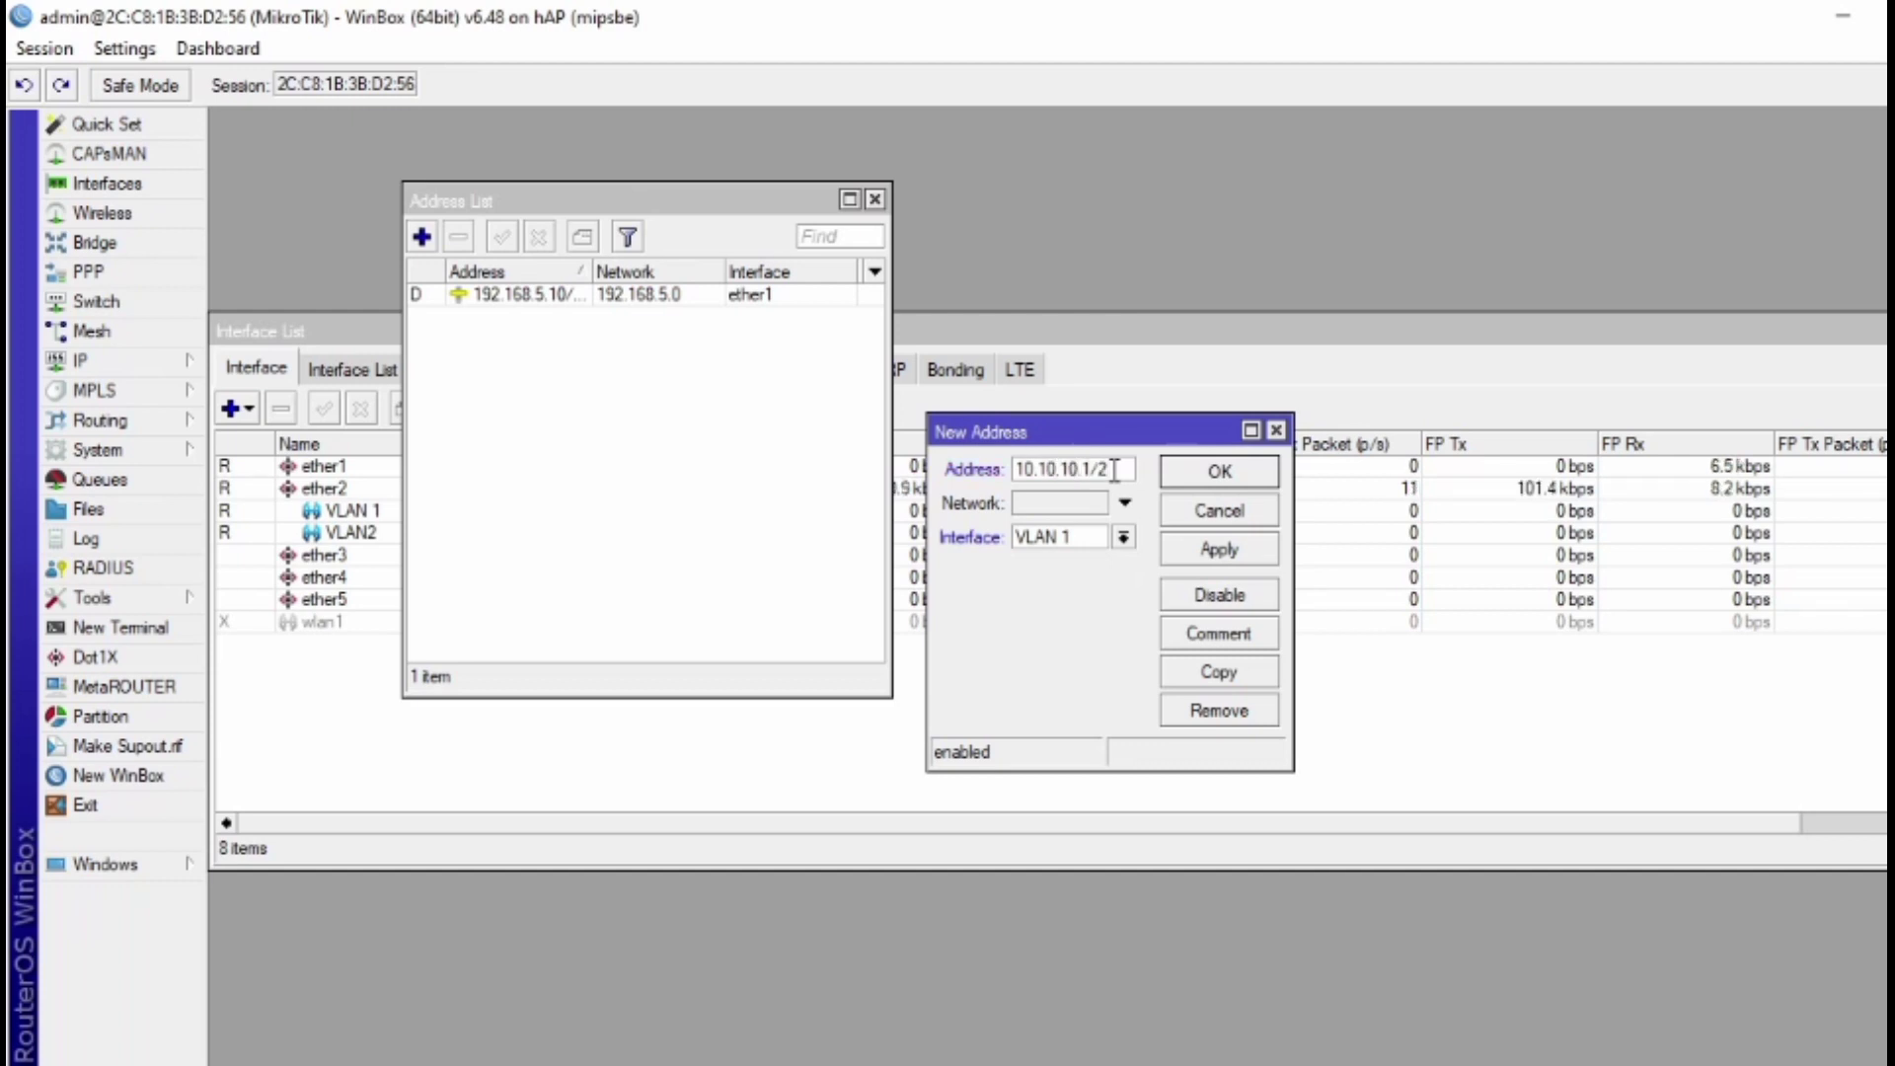
left_click(1199, 558)
left_click(1269, 479)
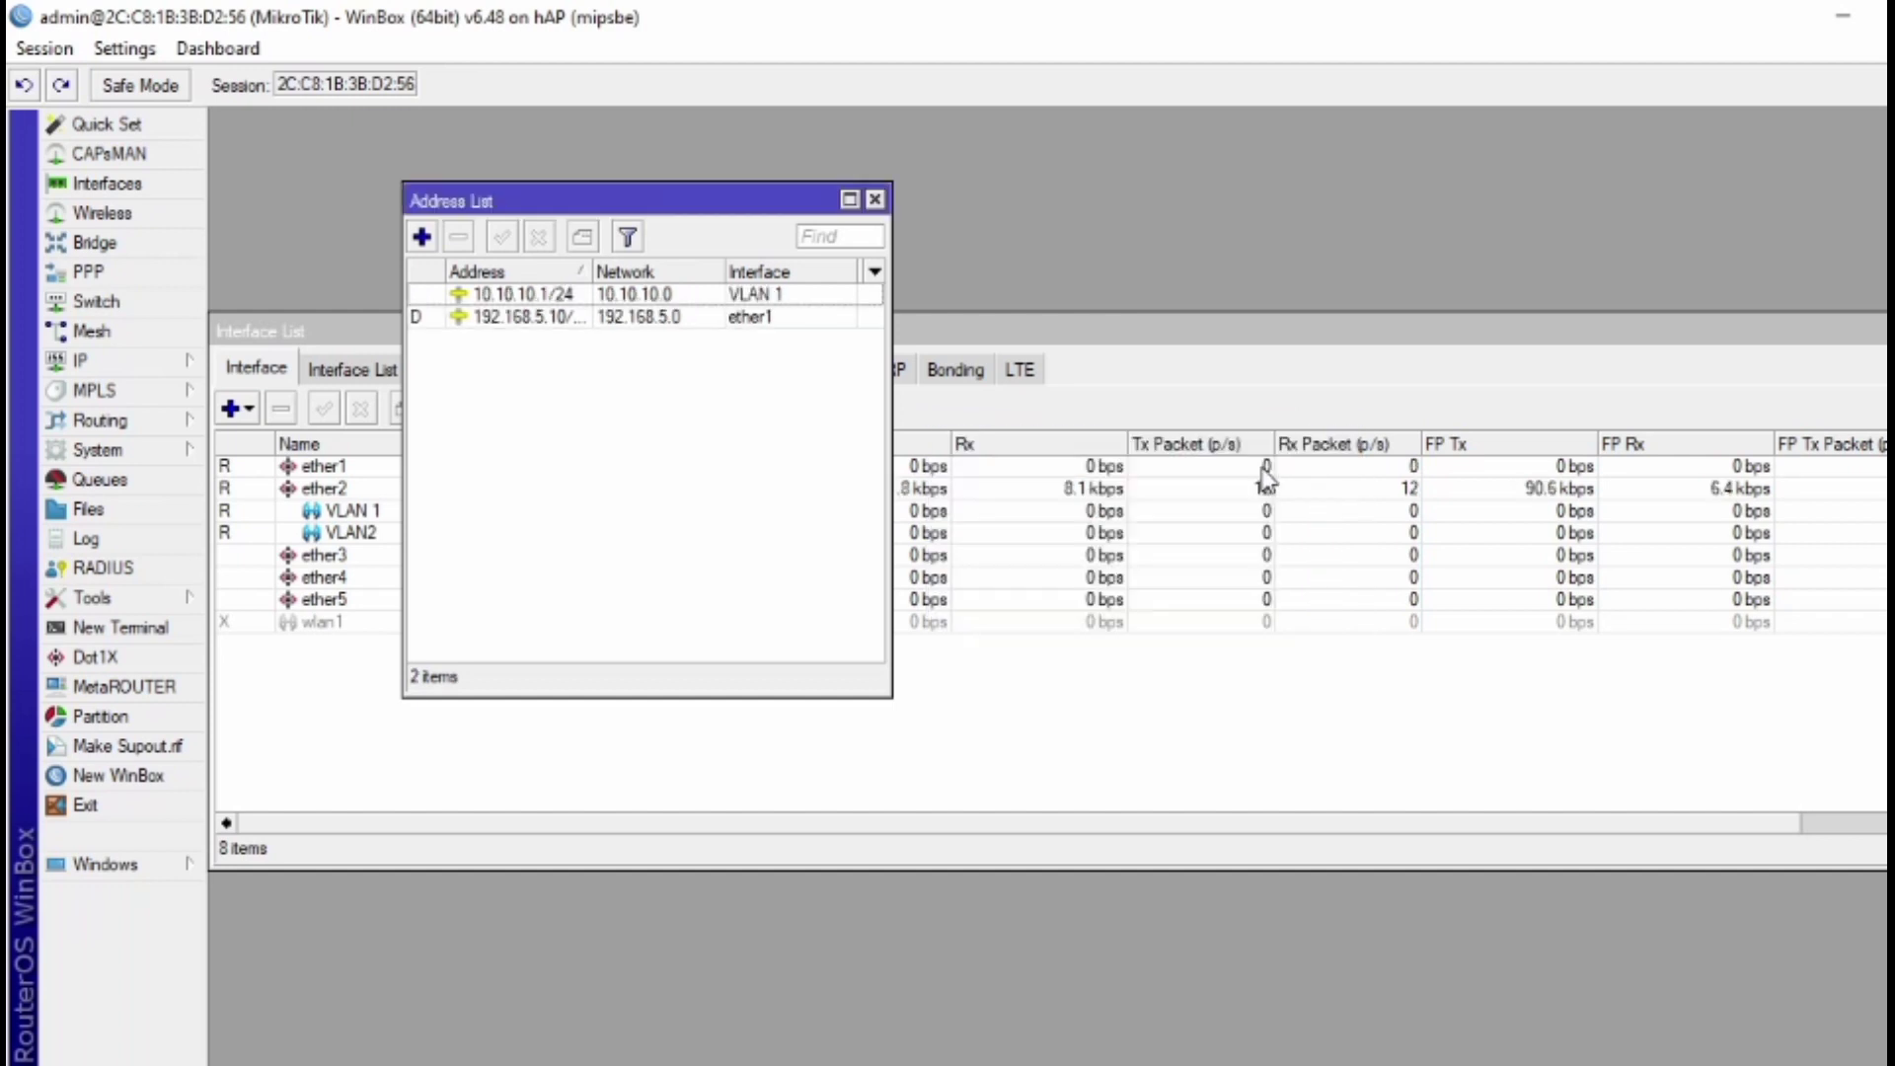
Assign the IP address 20.20.20.1/24 to the VLAN2 interface and save it.
left_click(422, 238)
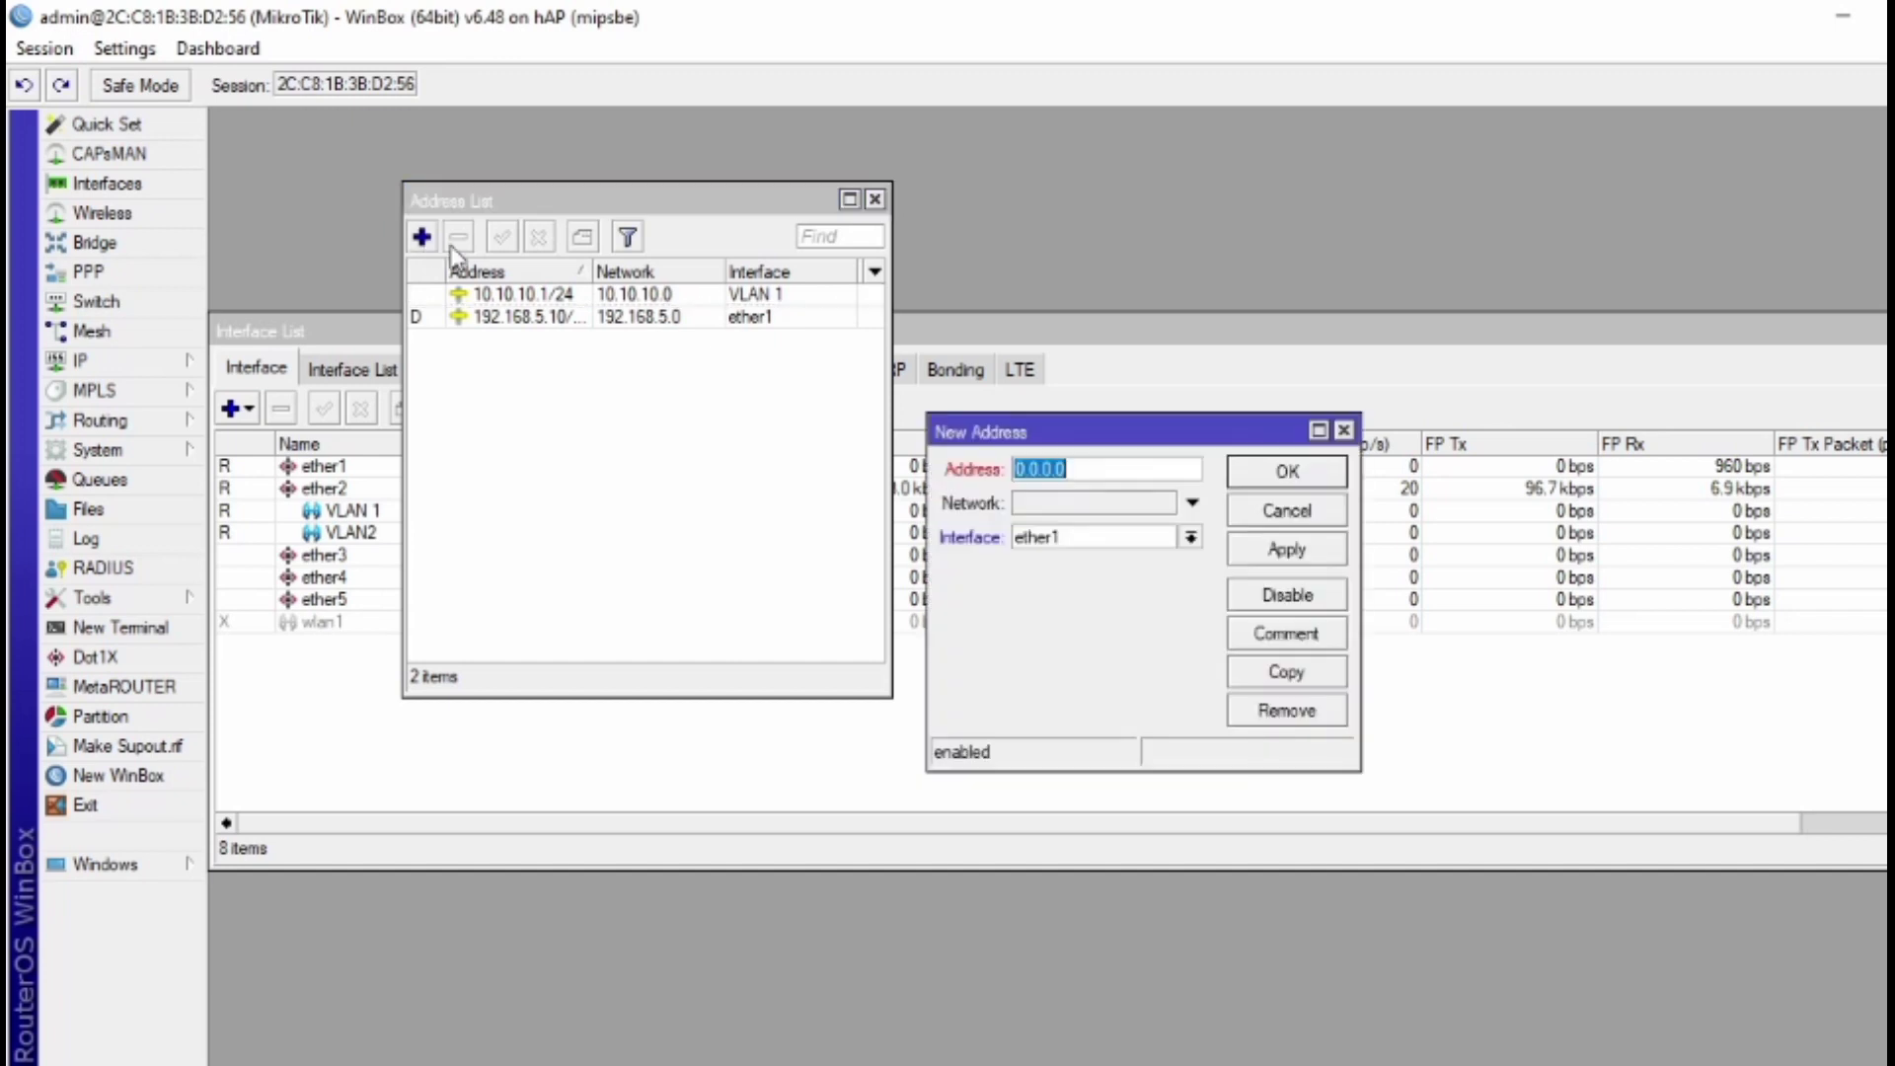
key("BackSpace")
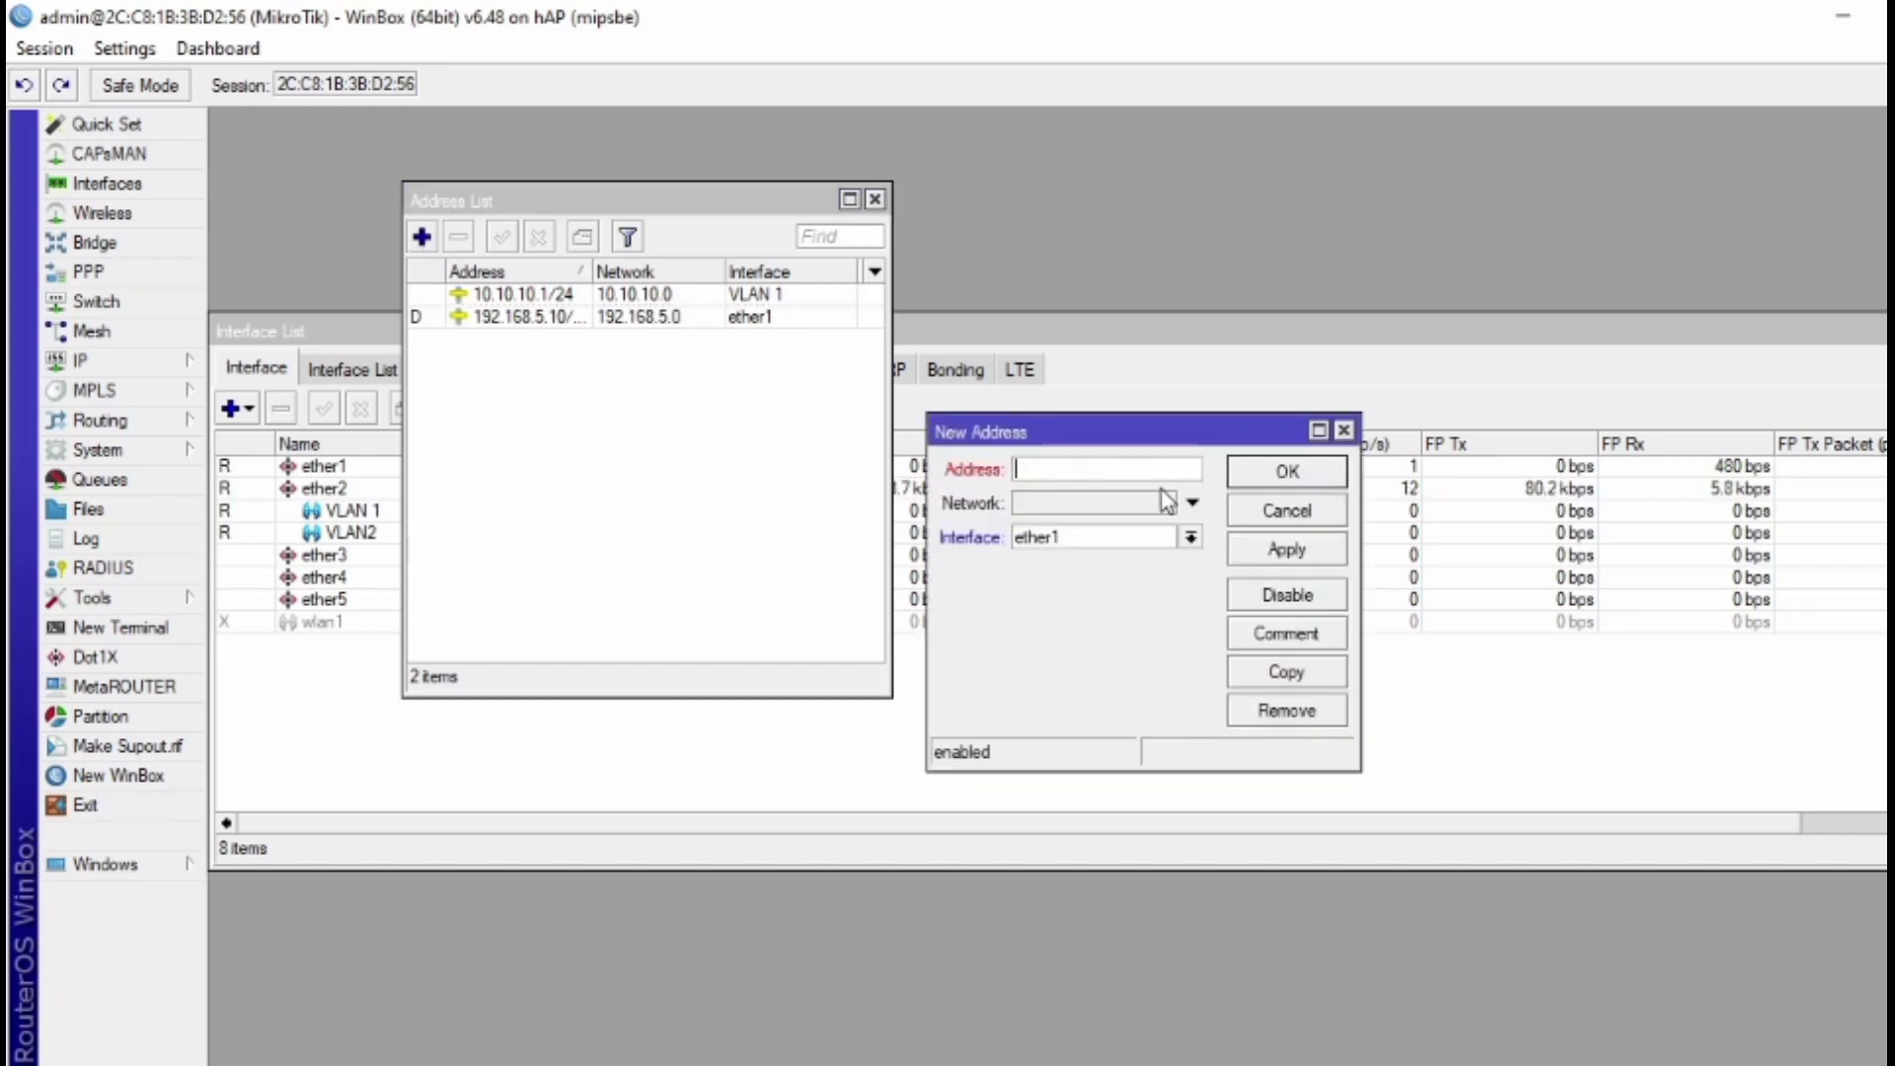
type("1")
key("BackSpace")
key("BackSpace")
type("0.20.2")
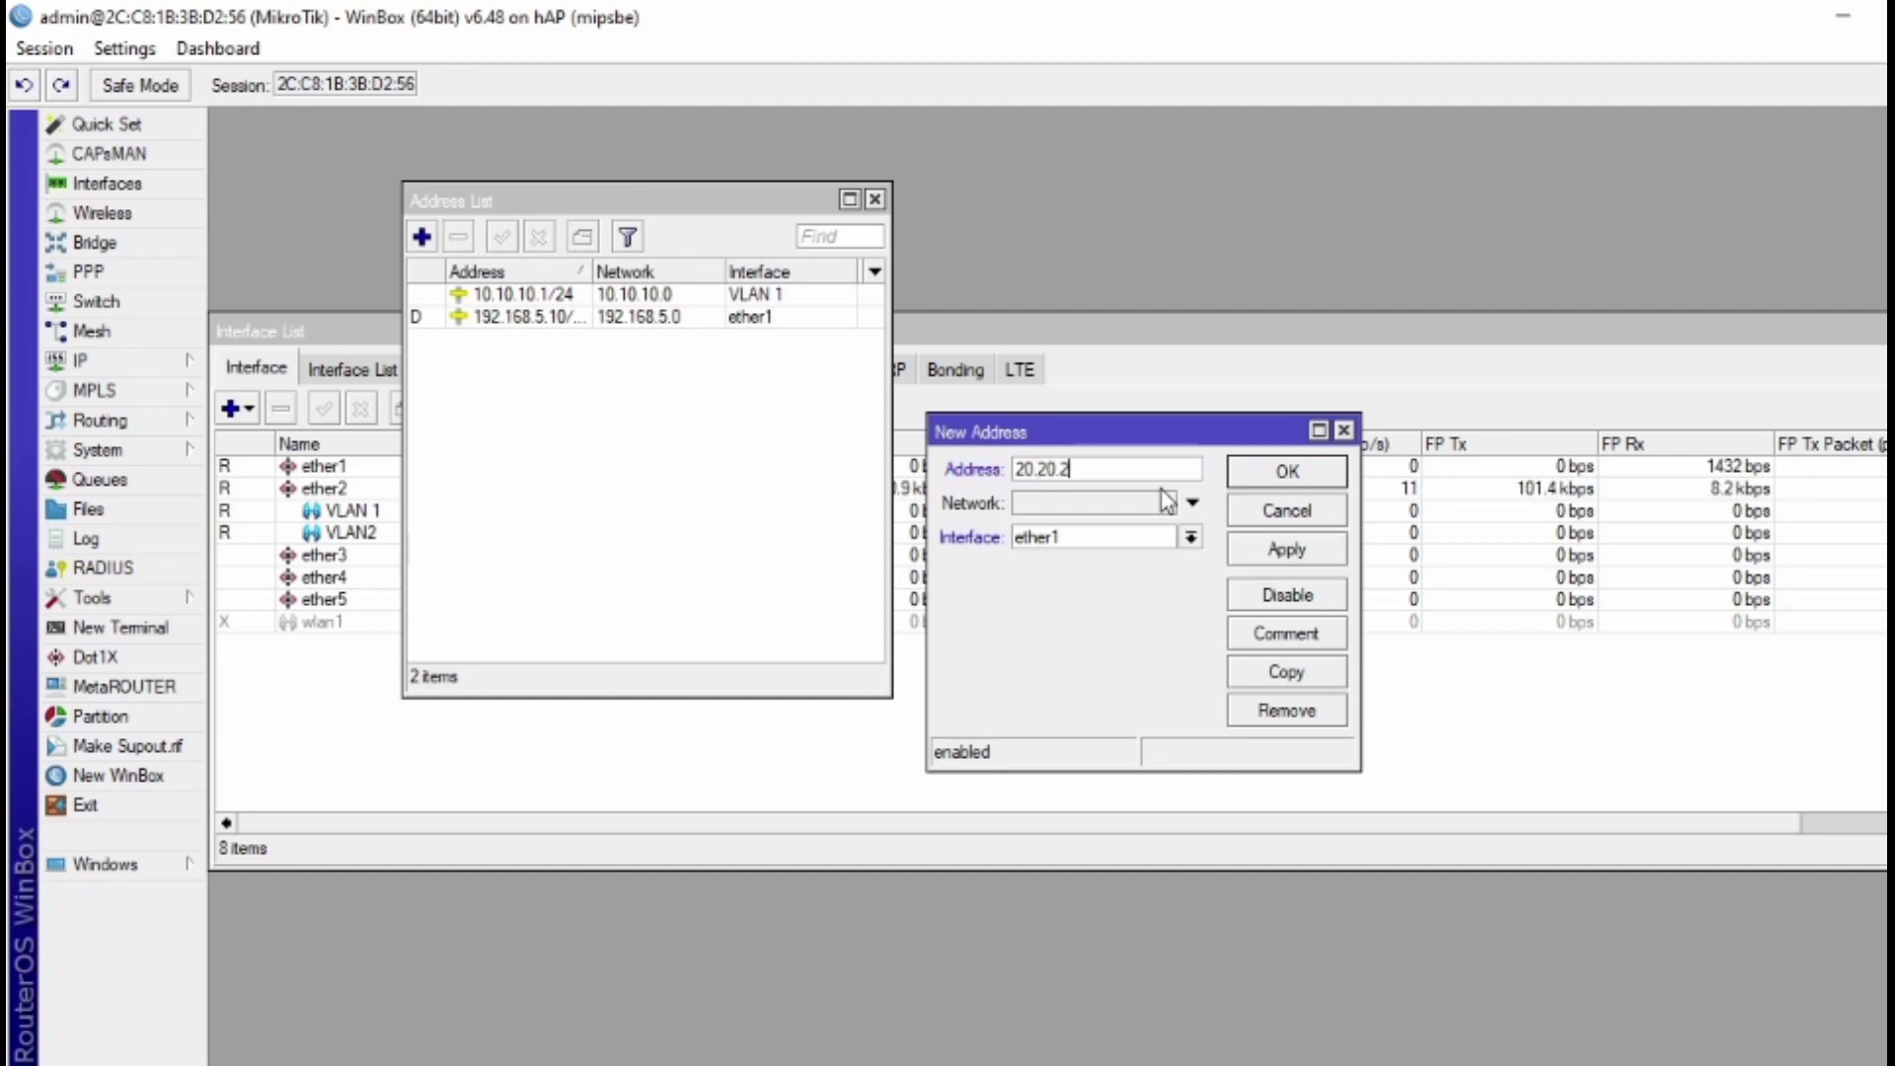
type("0.1/24")
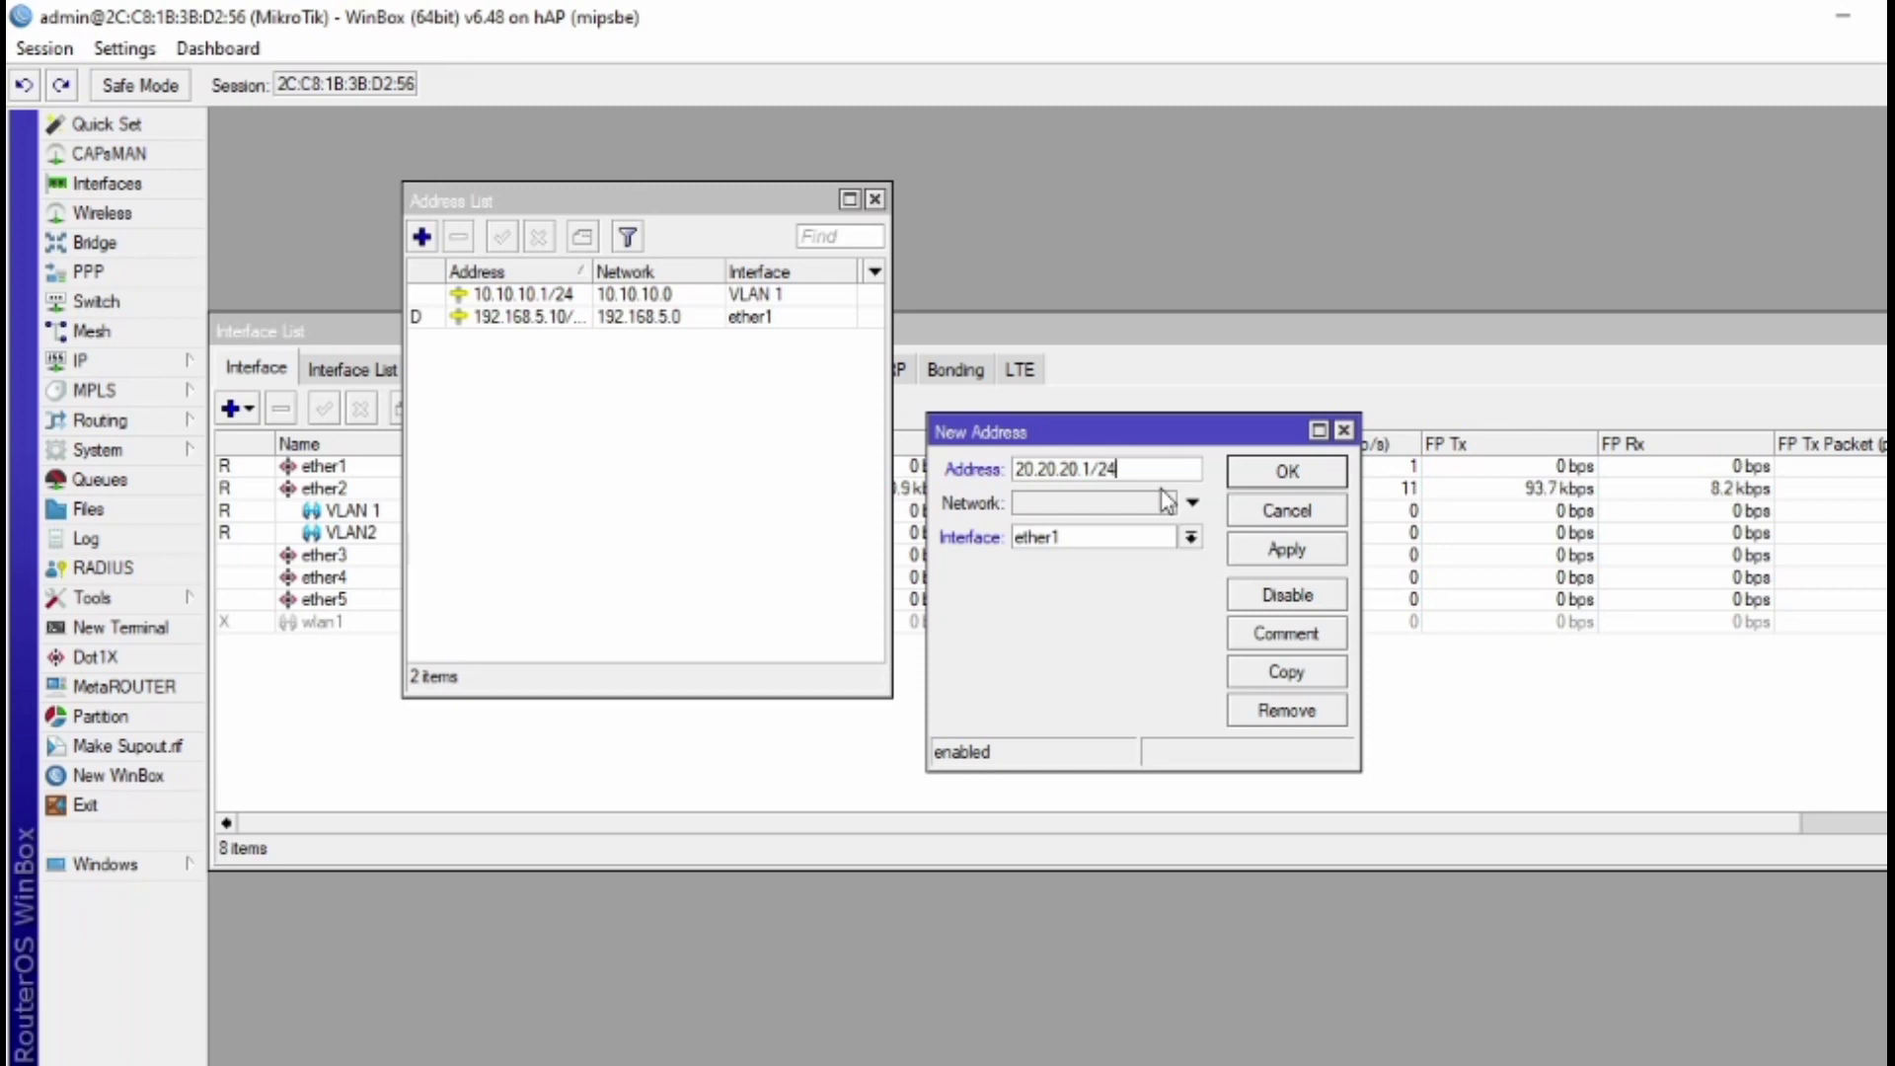
left_click(1173, 540)
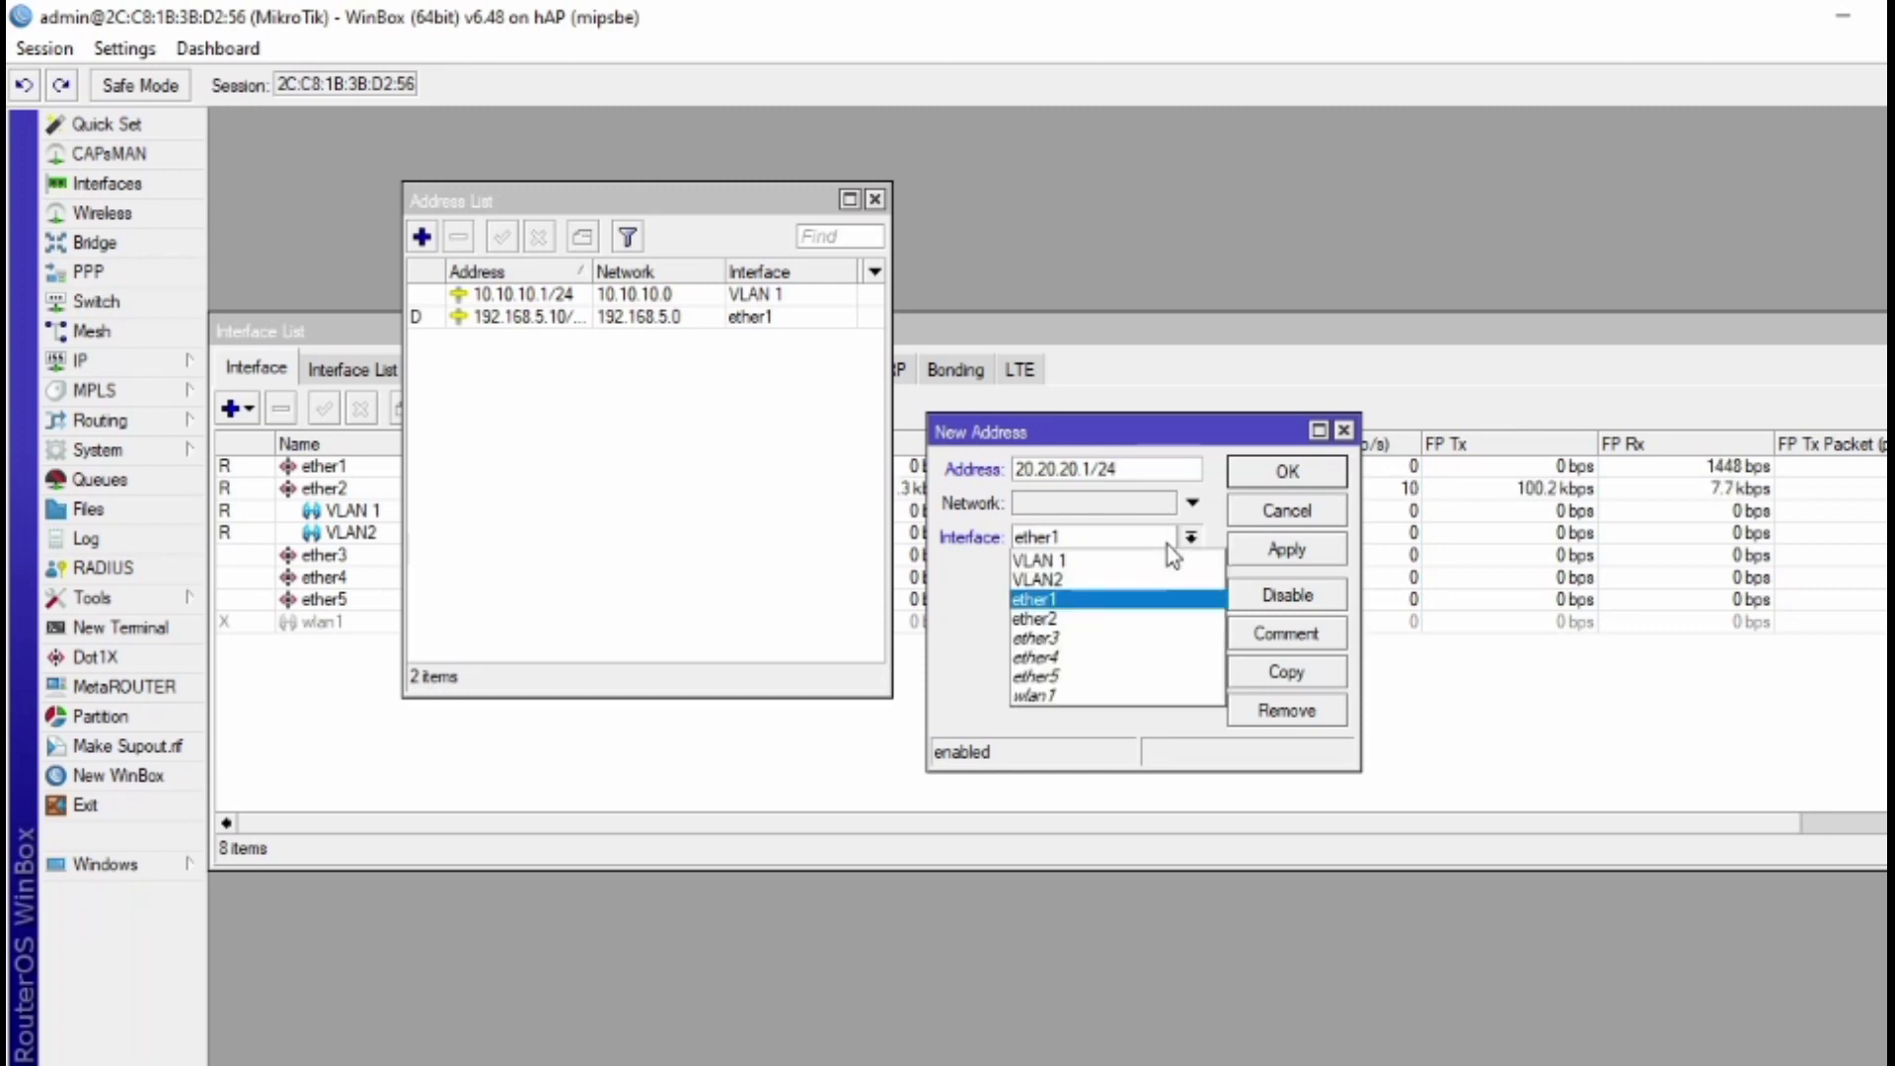
left_click(1161, 582)
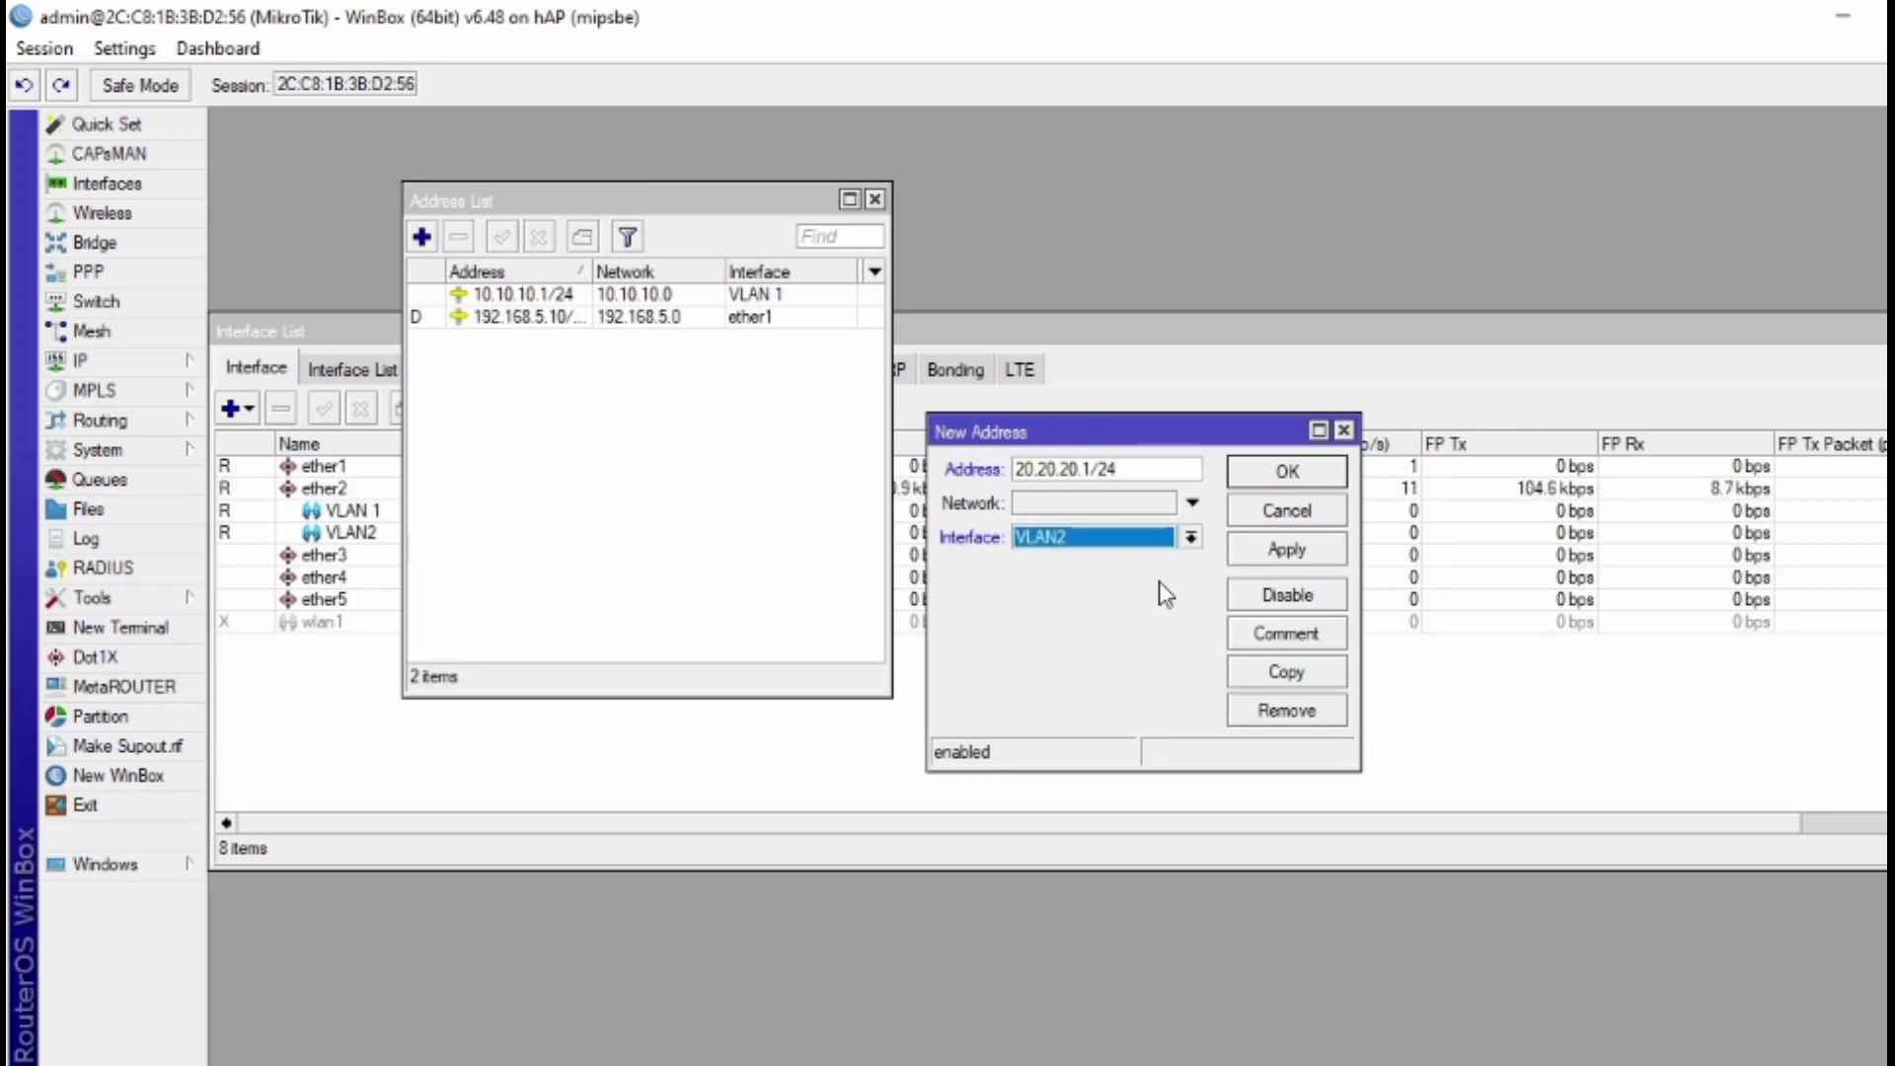
left_click(1279, 565)
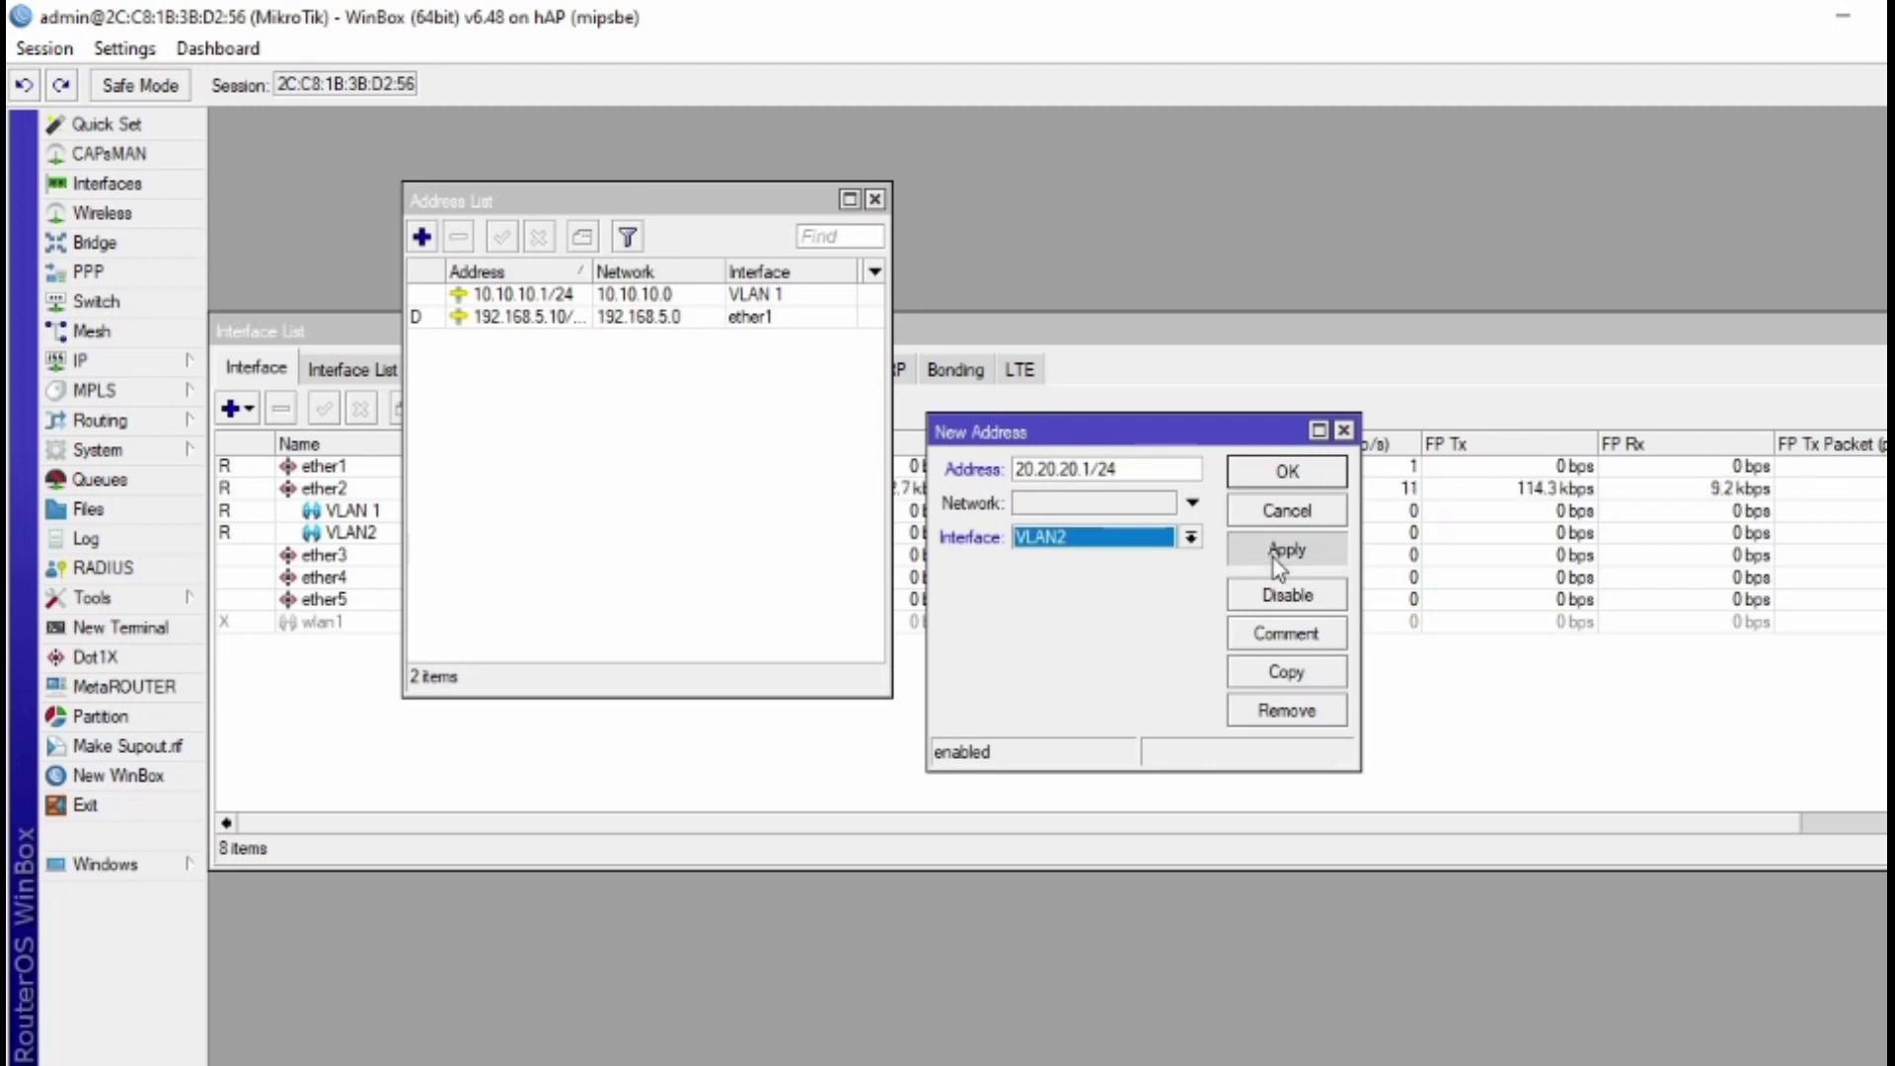
left_click(1284, 476)
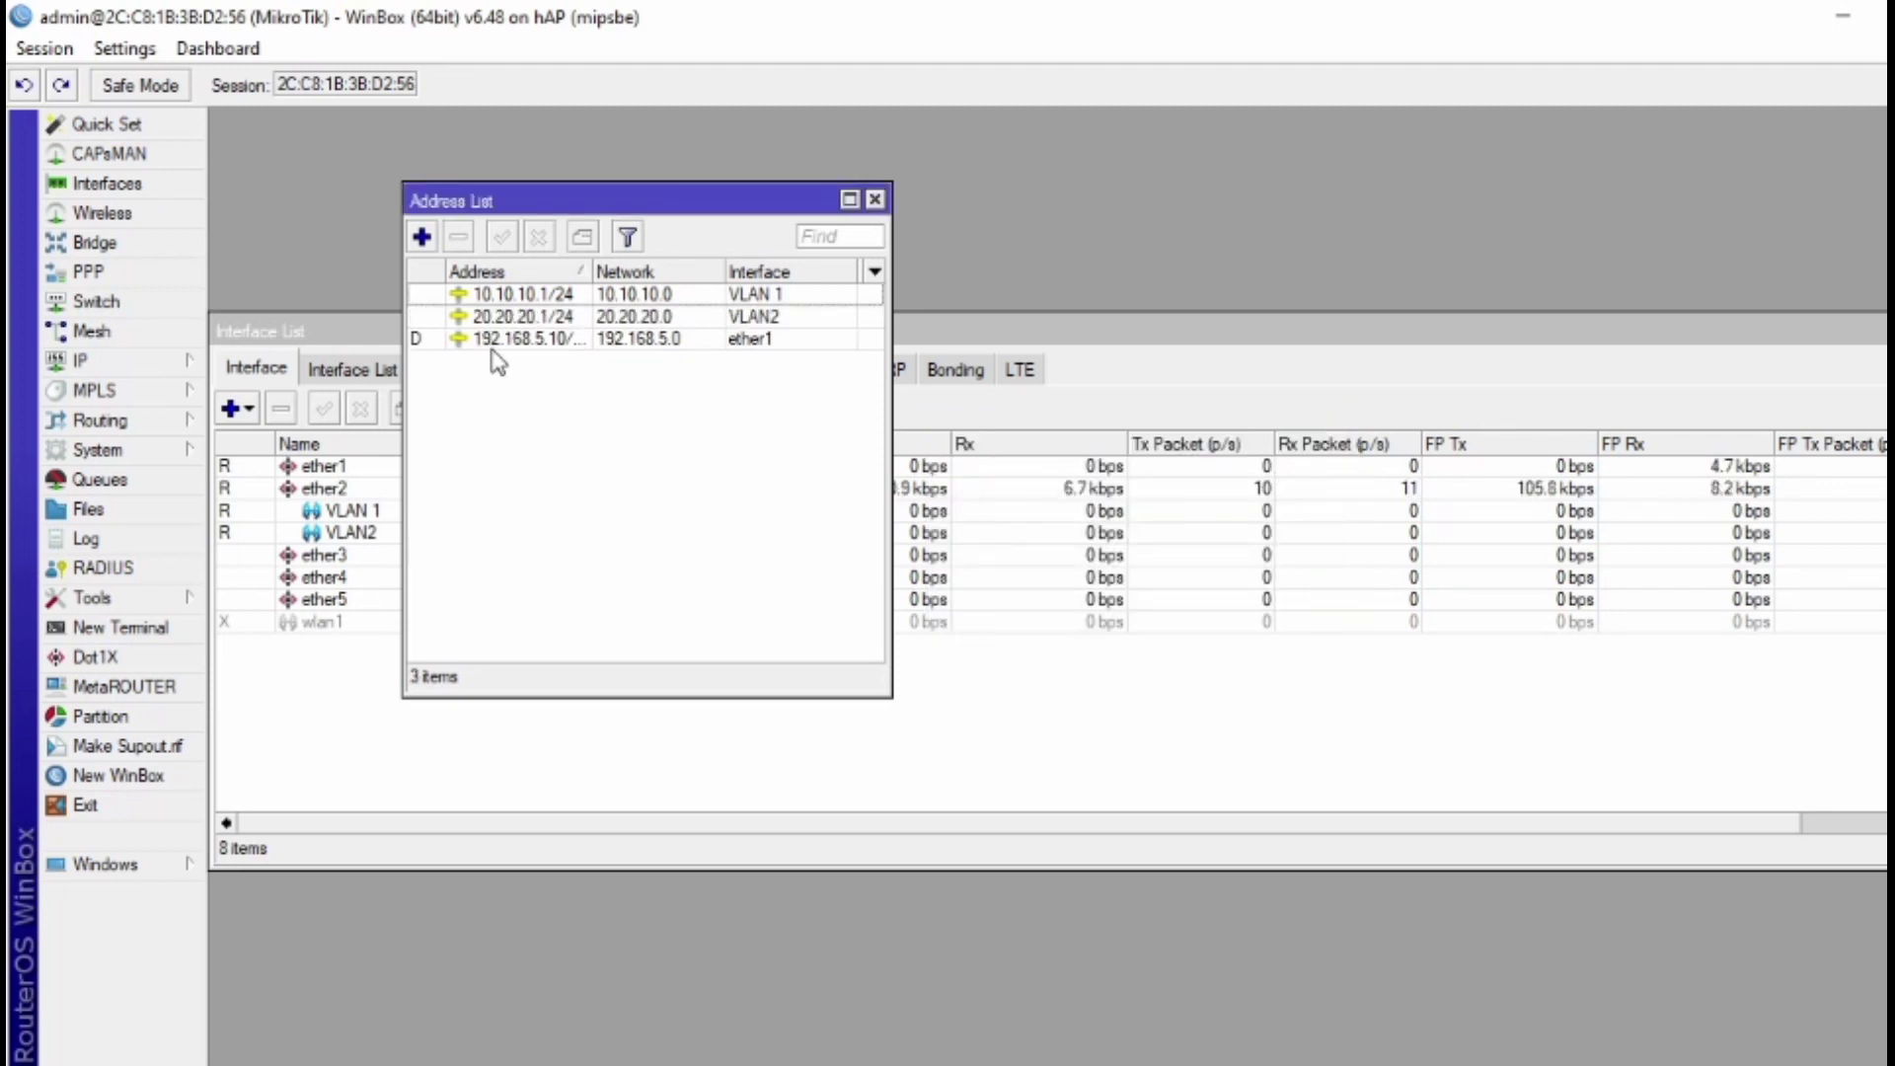
Run the DHCP server setup on VLAN 1, accepting all suggested network, gateway, address pool, DNS and lease time values.
left_click(183, 361)
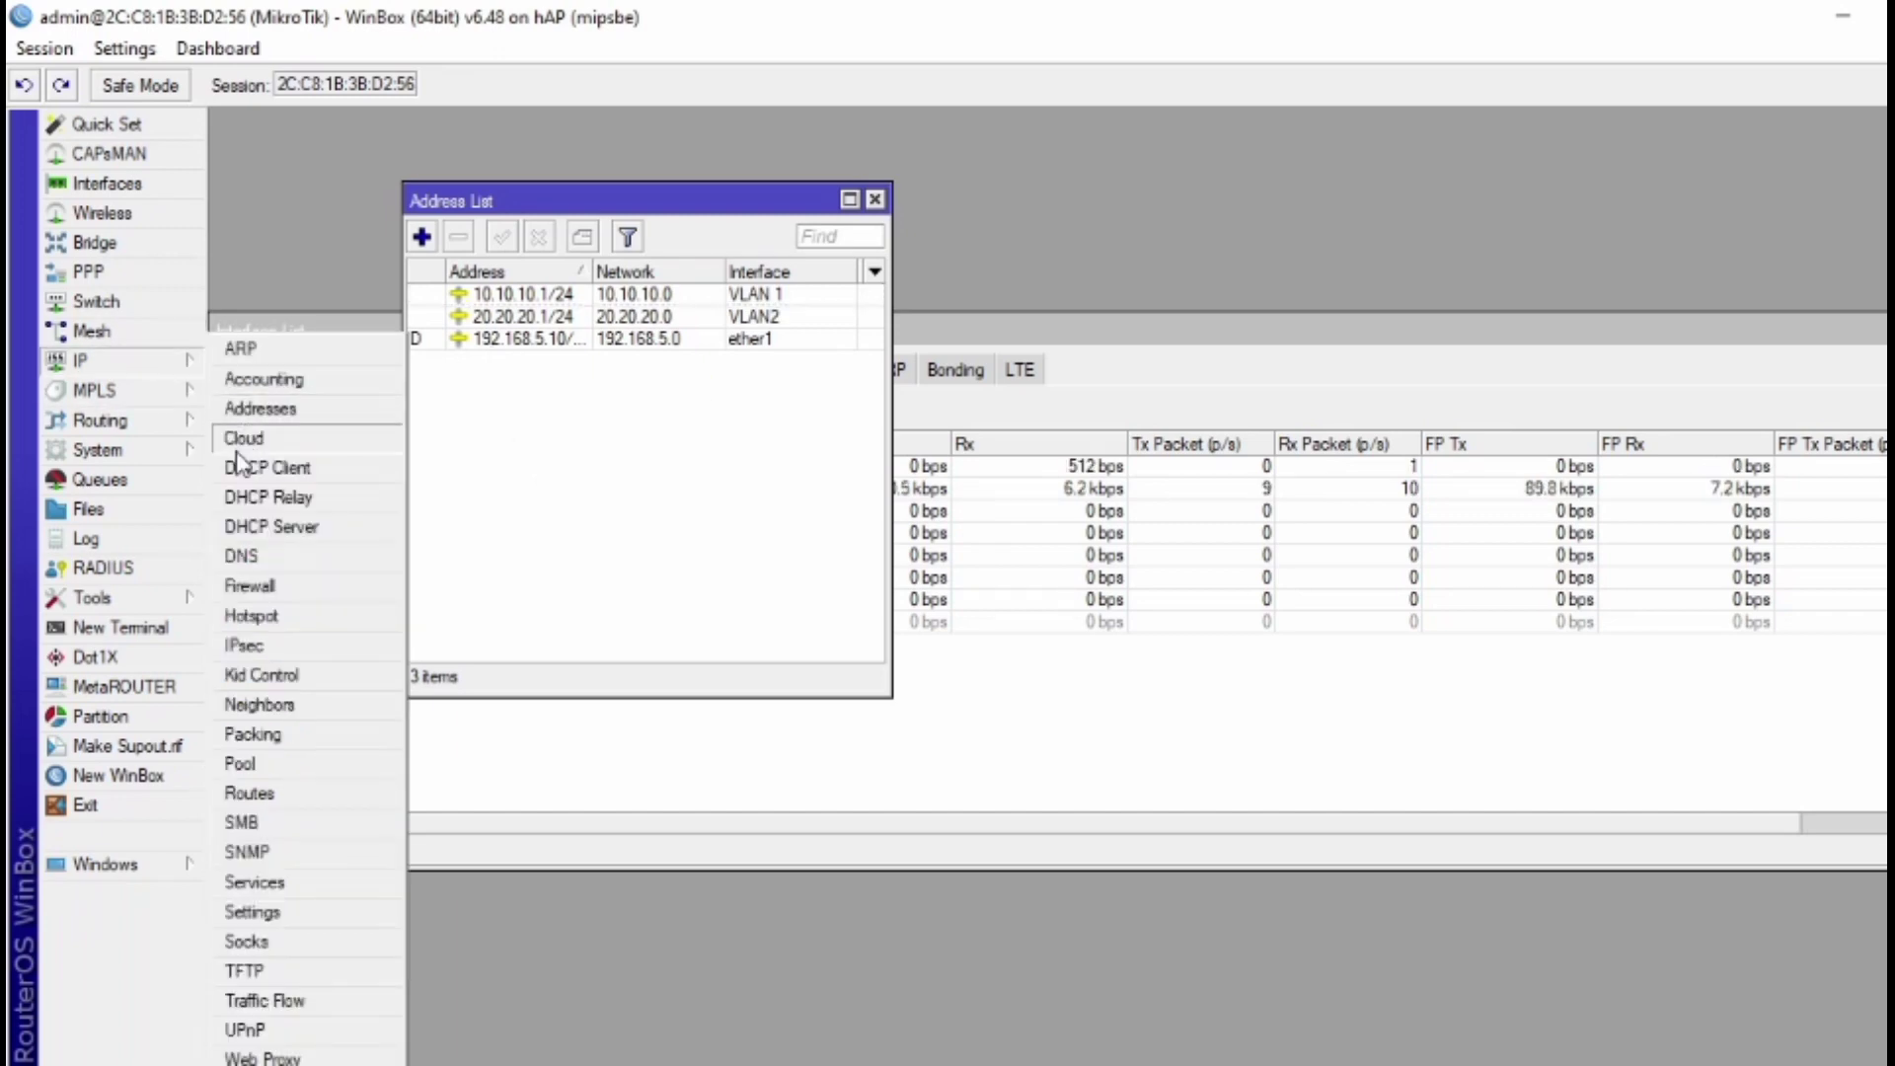
left_click(259, 527)
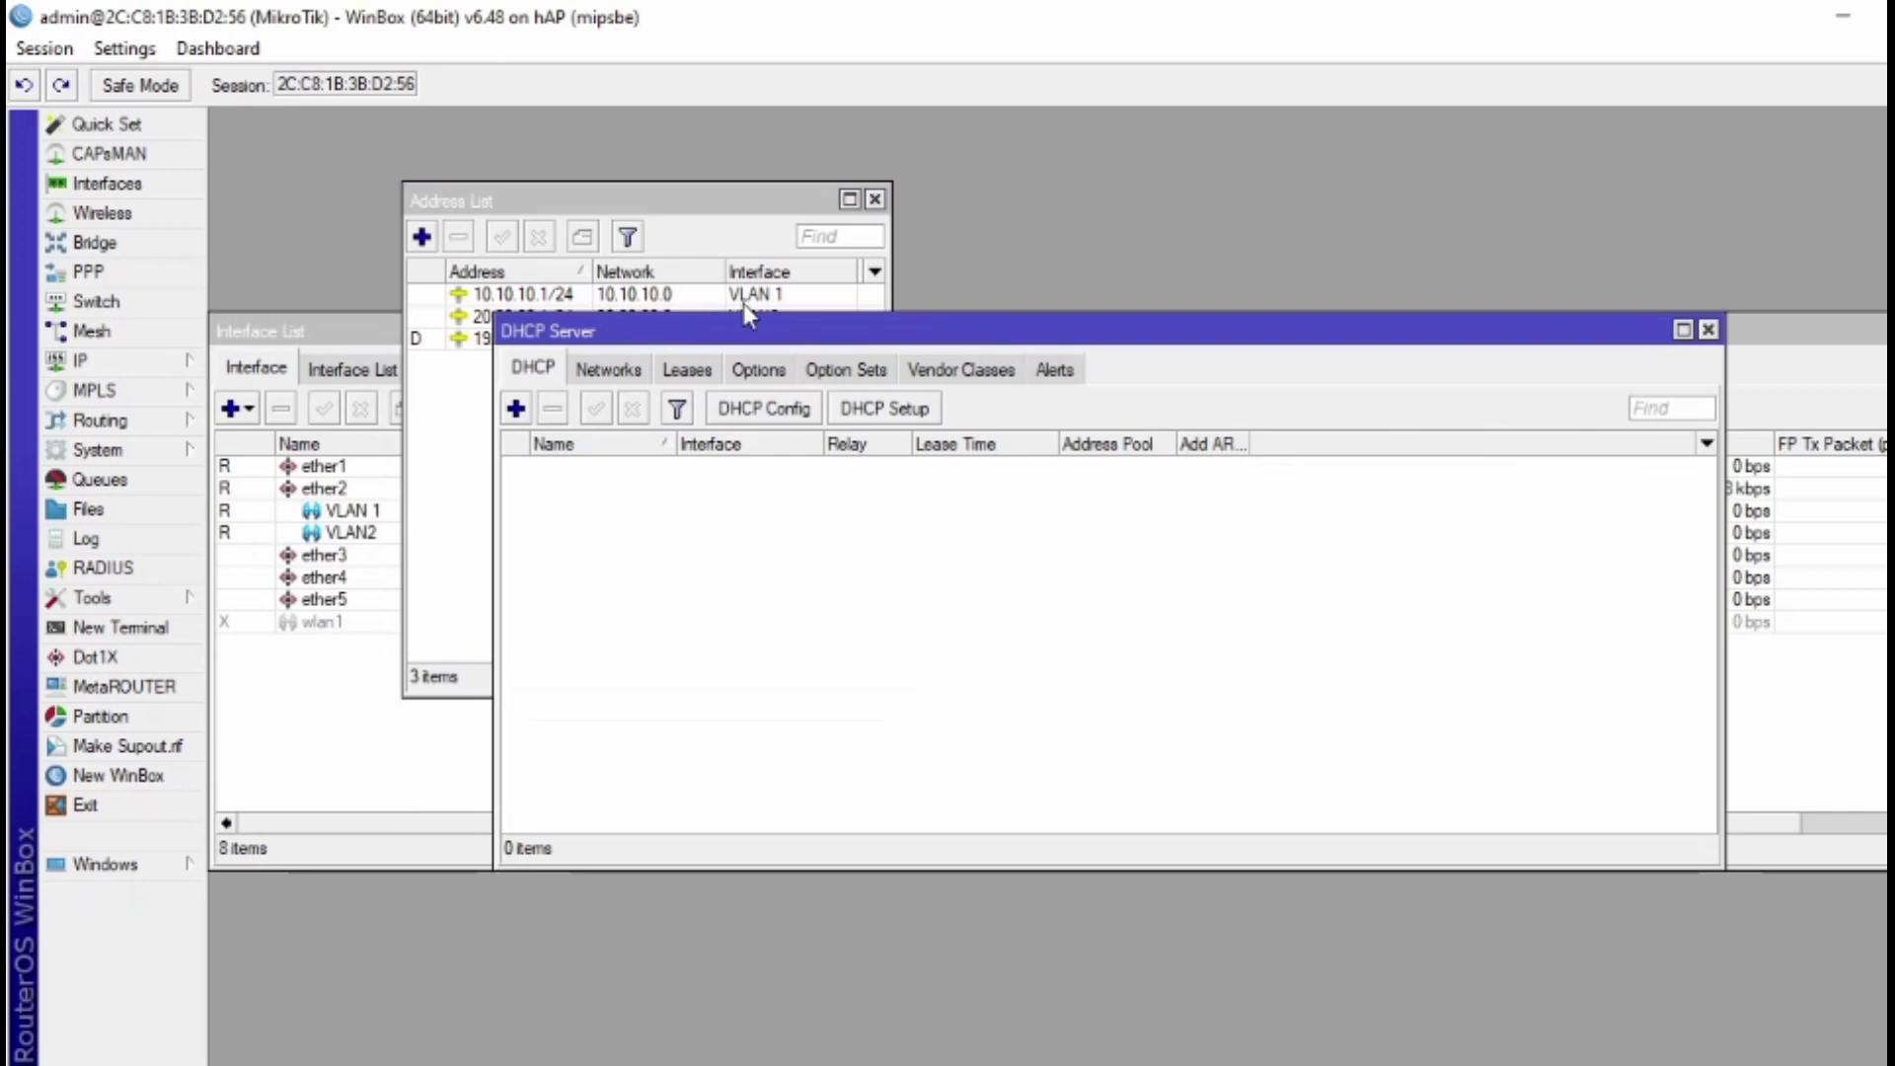
left_click(918, 410)
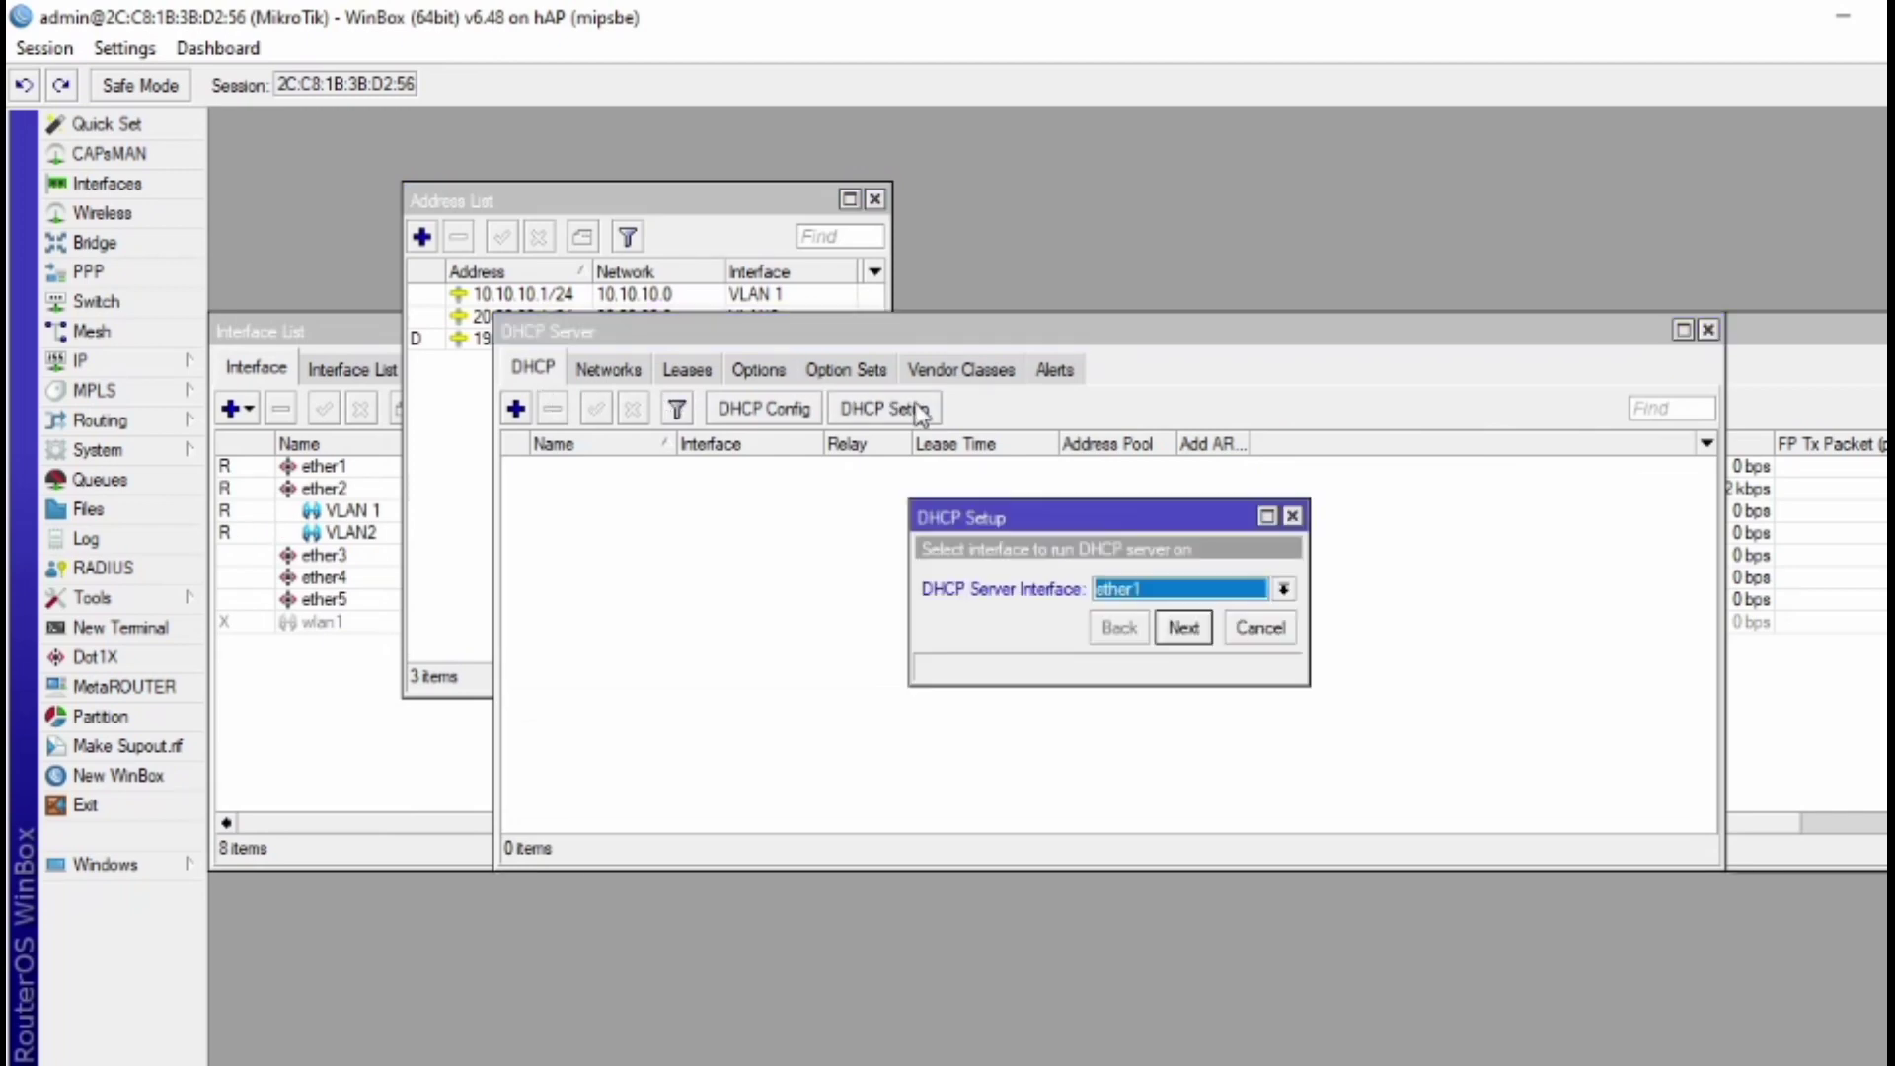
left_click(1185, 592)
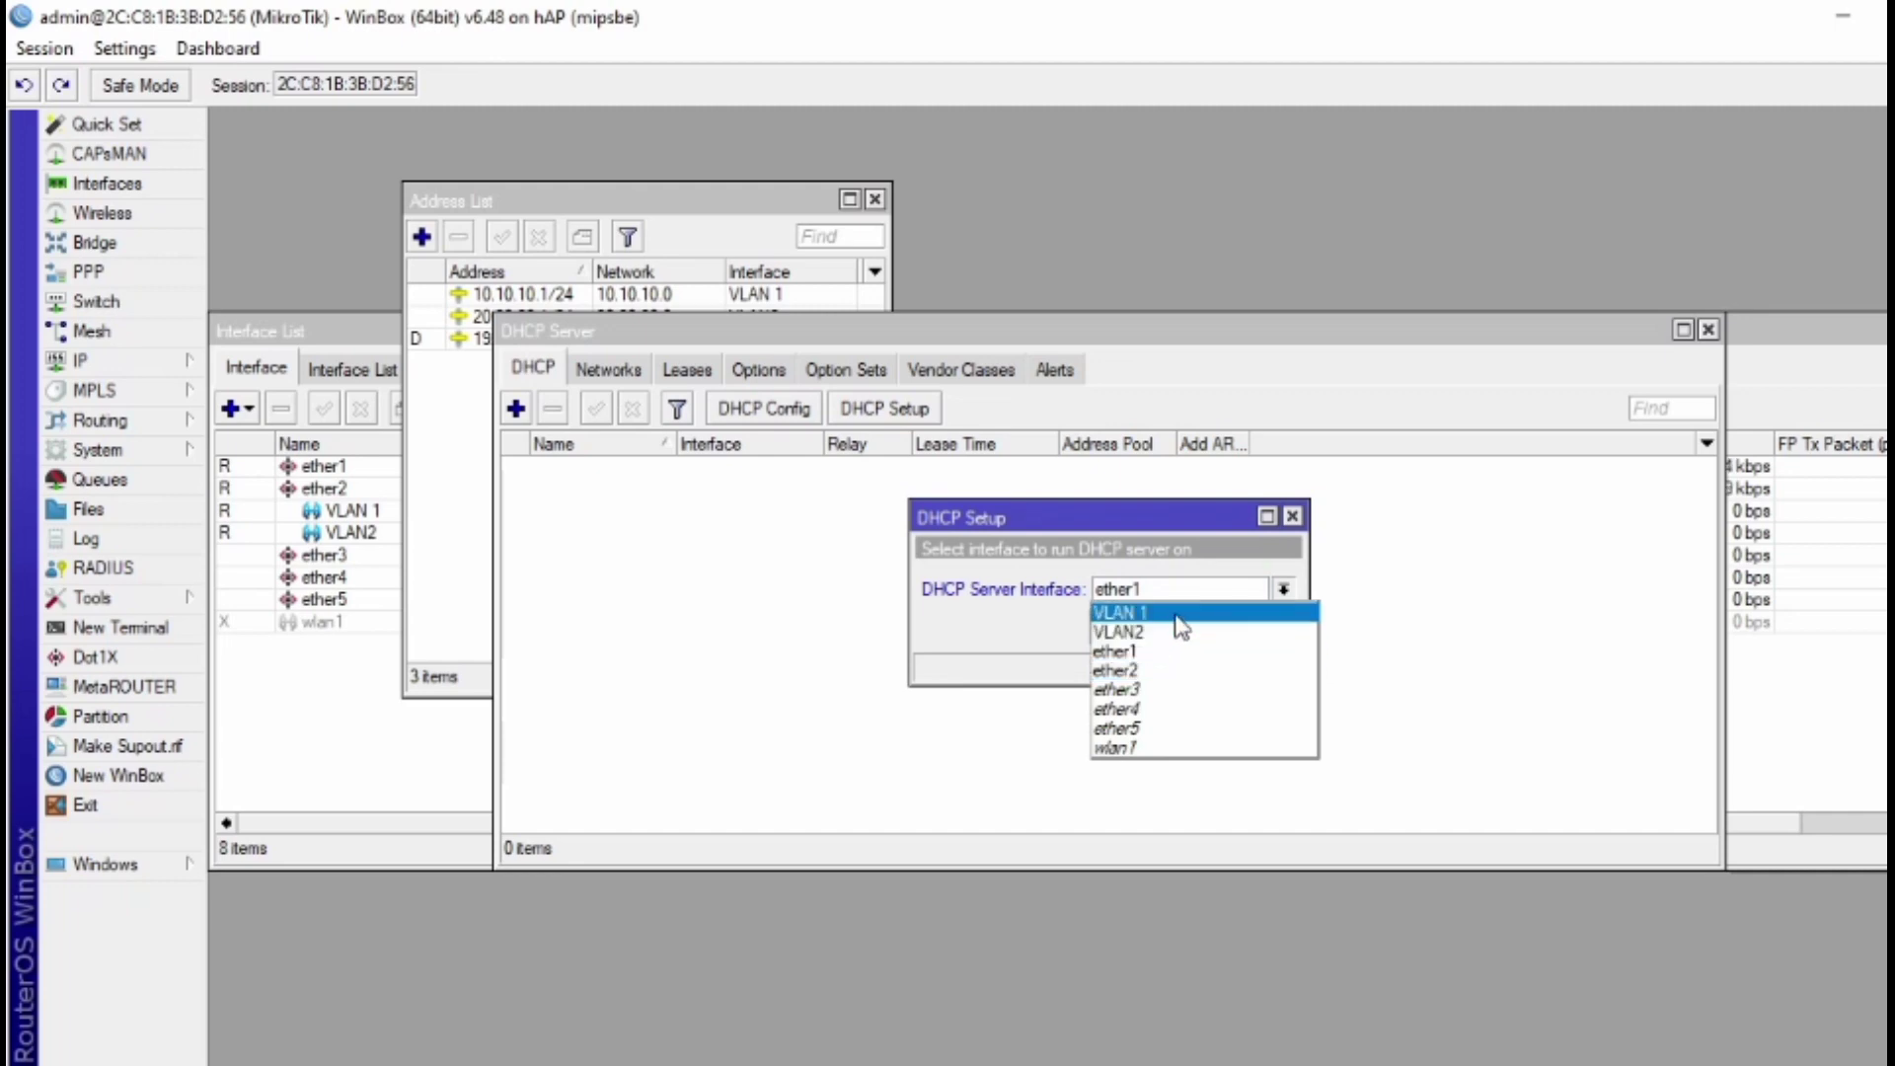
left_click(1179, 614)
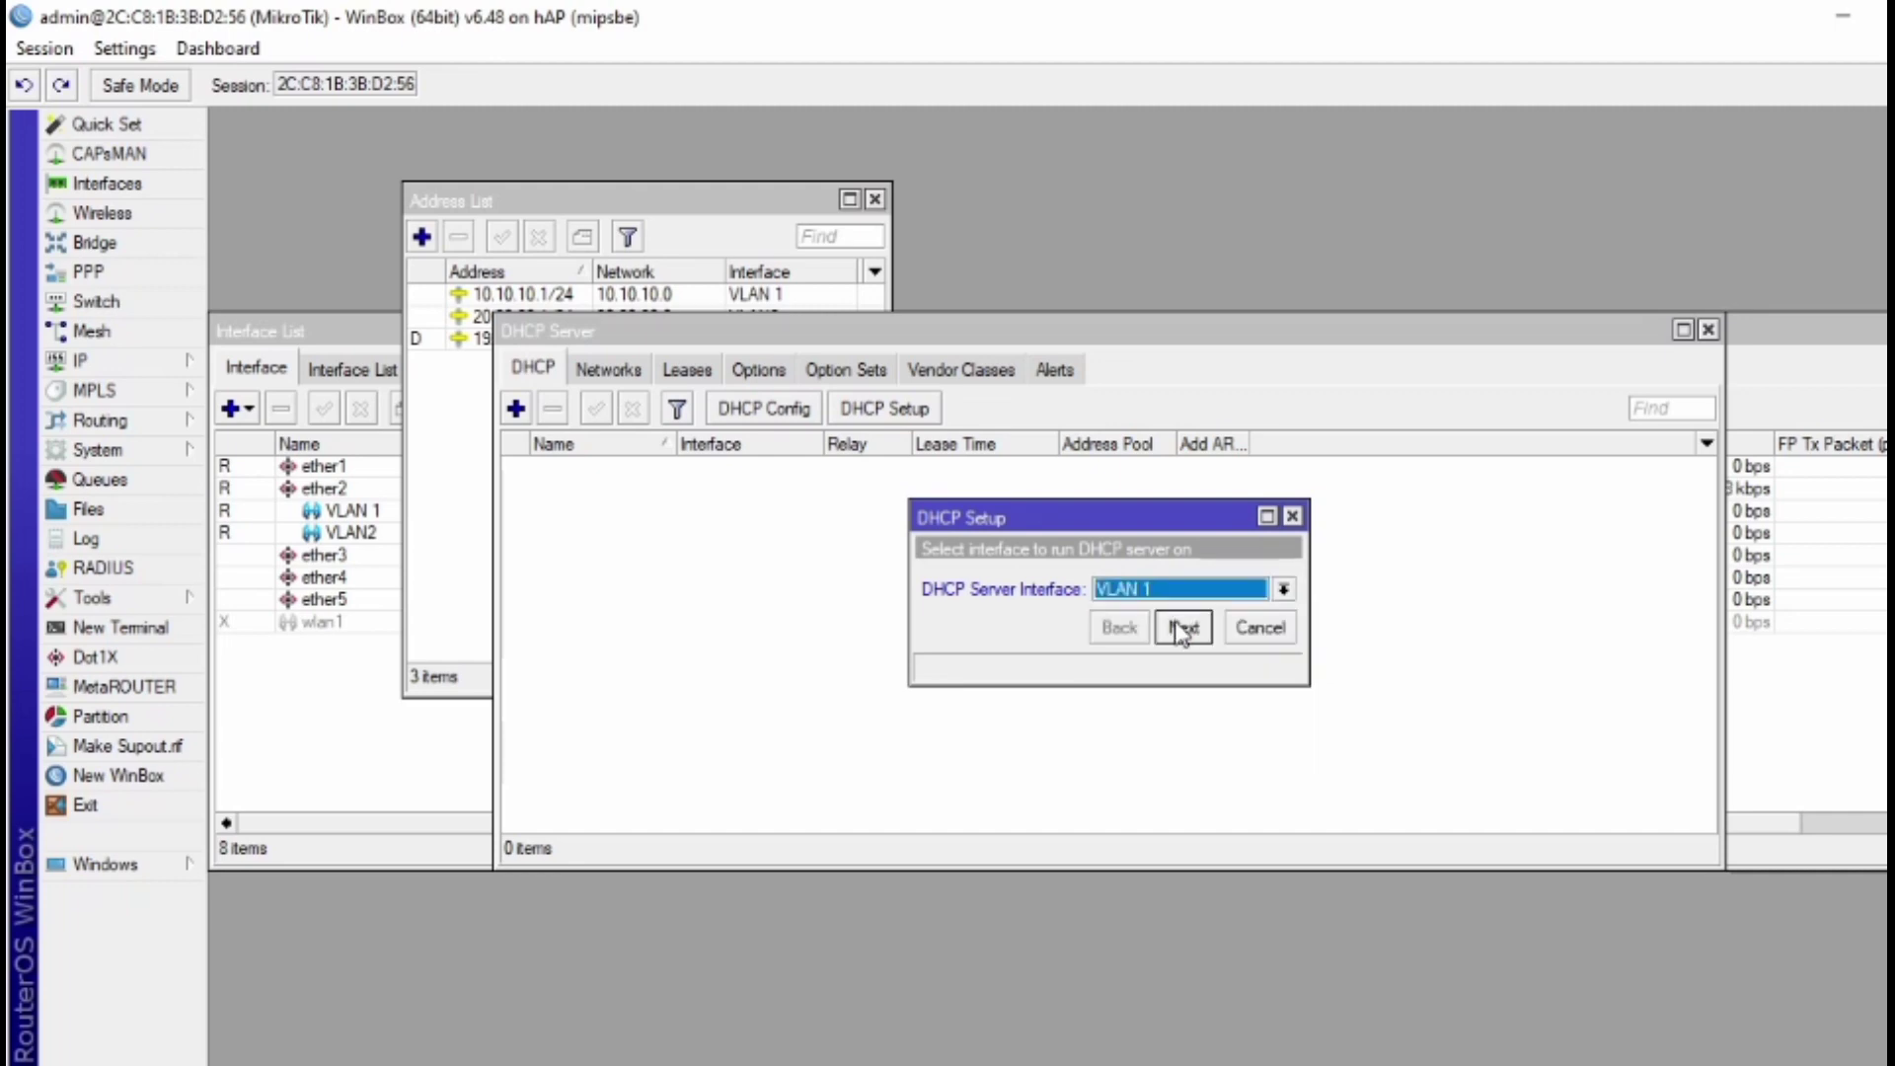
left_click(1182, 627)
left_click(1181, 628)
left_click(1182, 628)
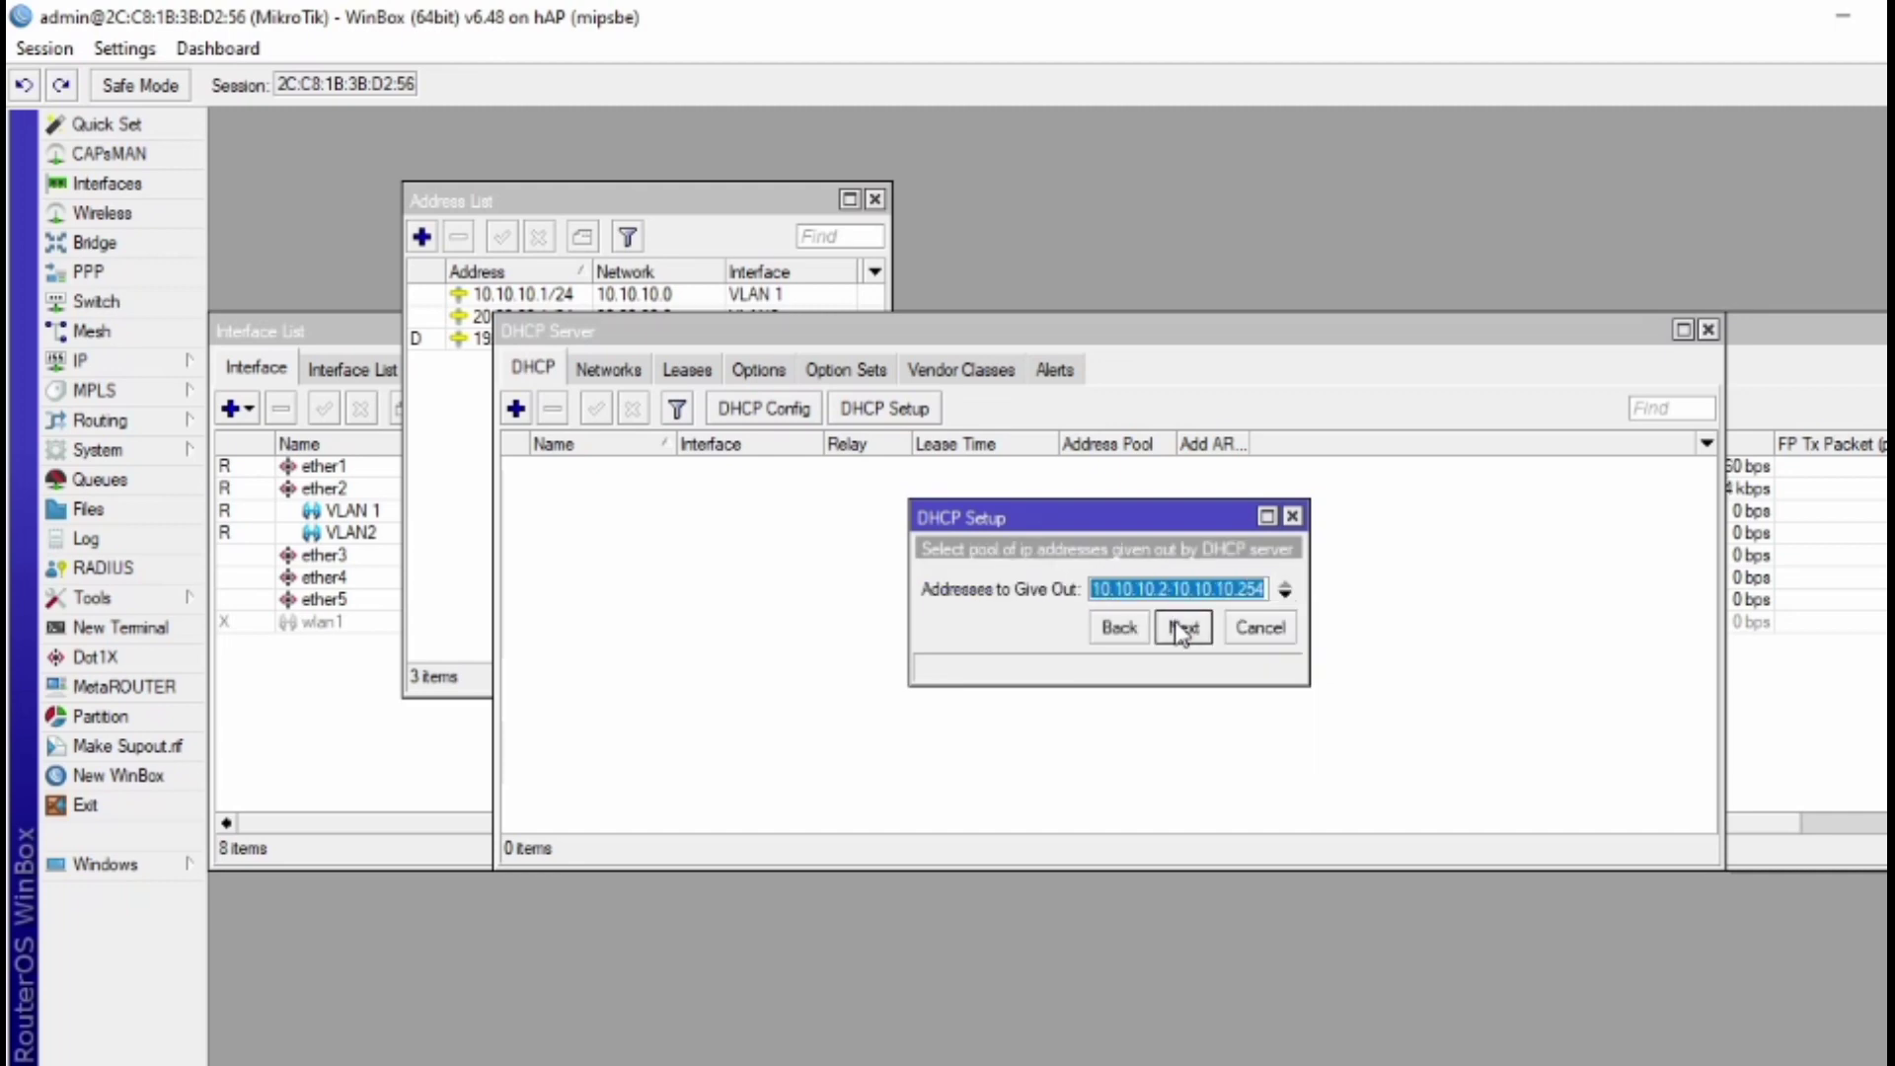
left_click(1181, 628)
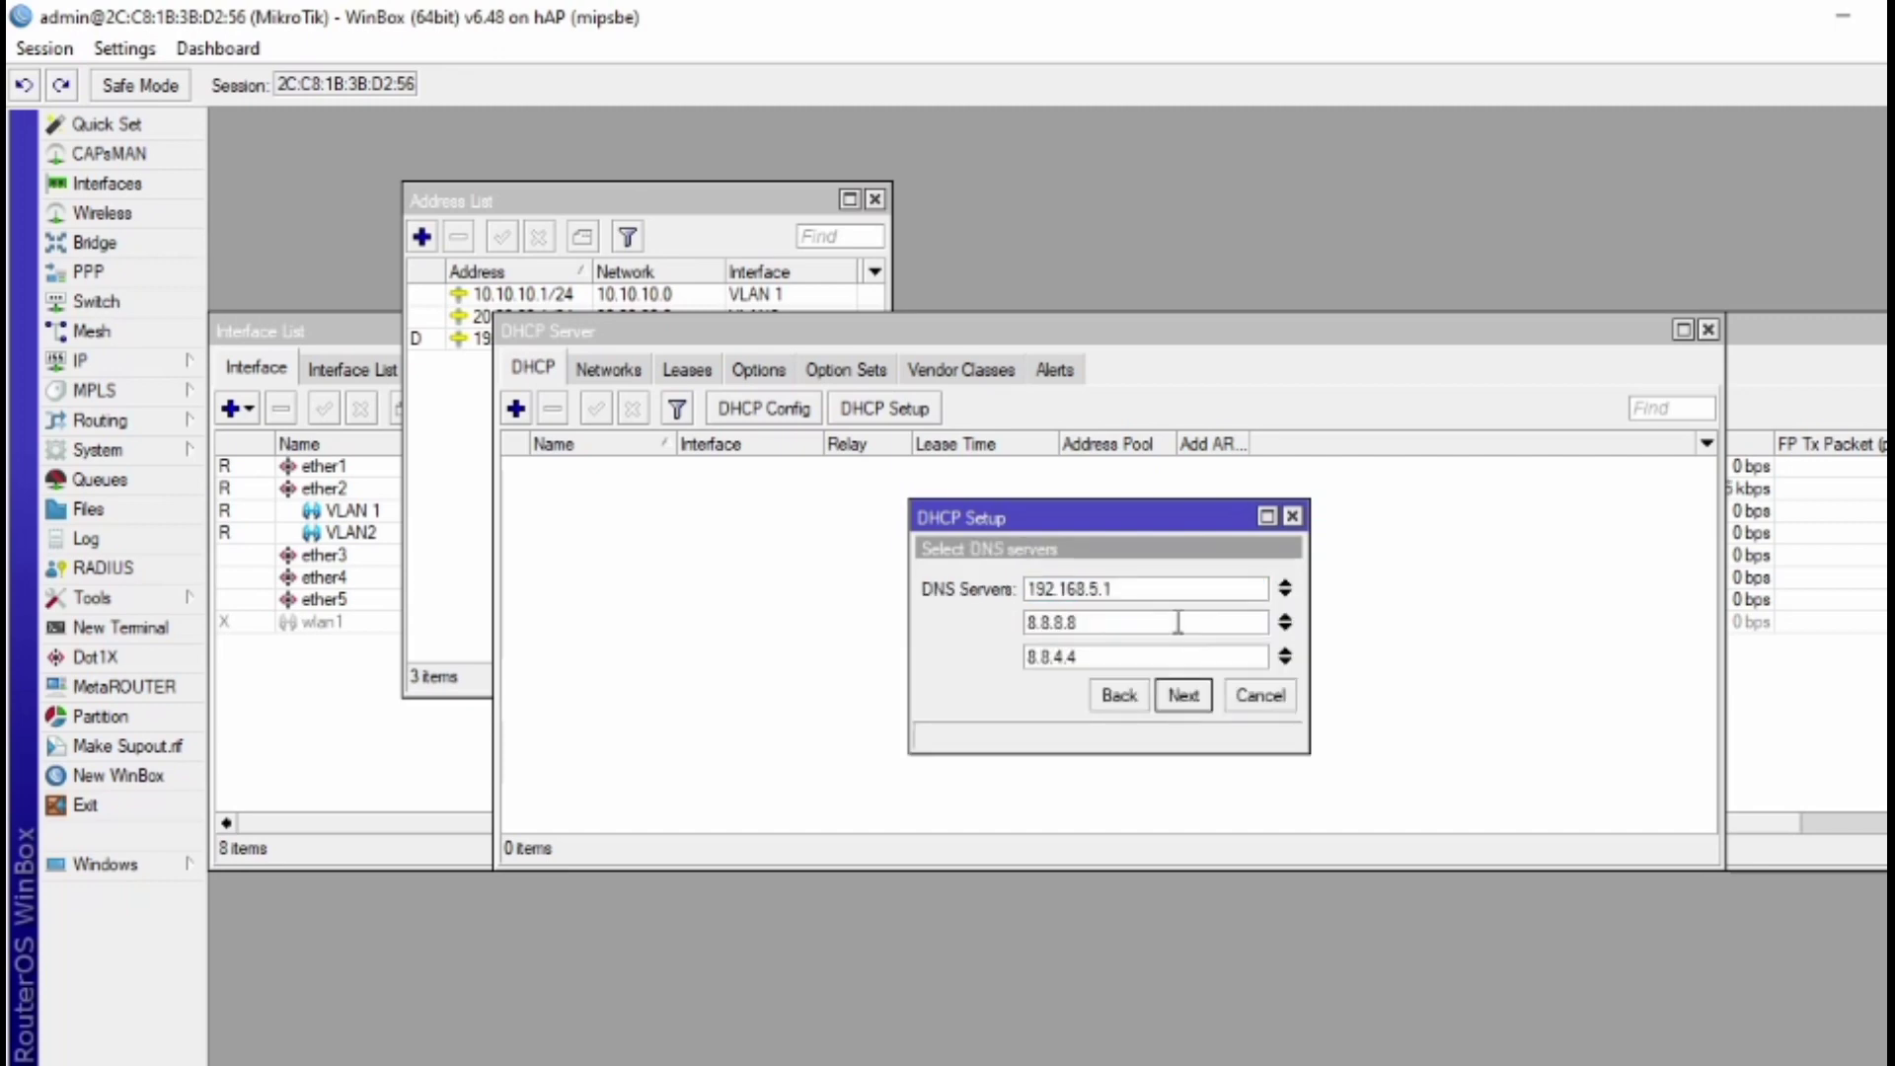
left_click(1181, 701)
left_click(1181, 699)
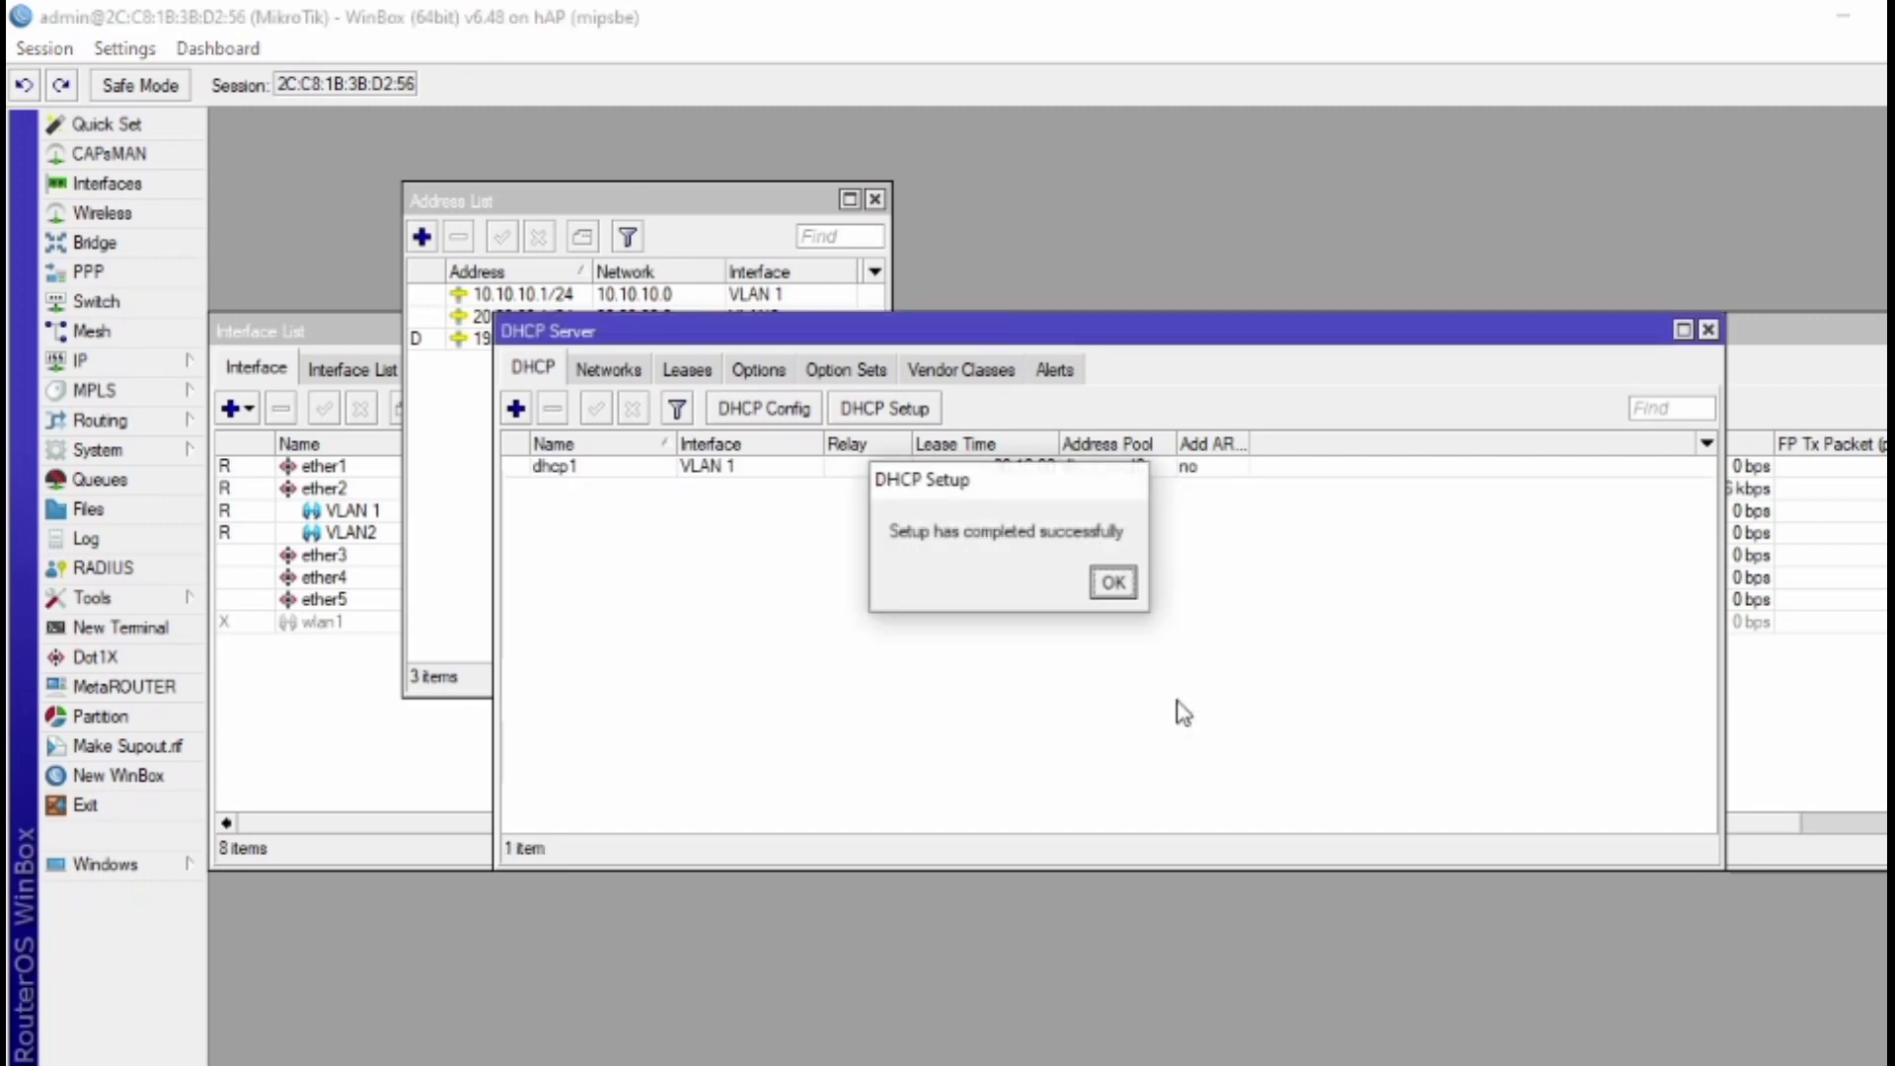
left_click(1113, 582)
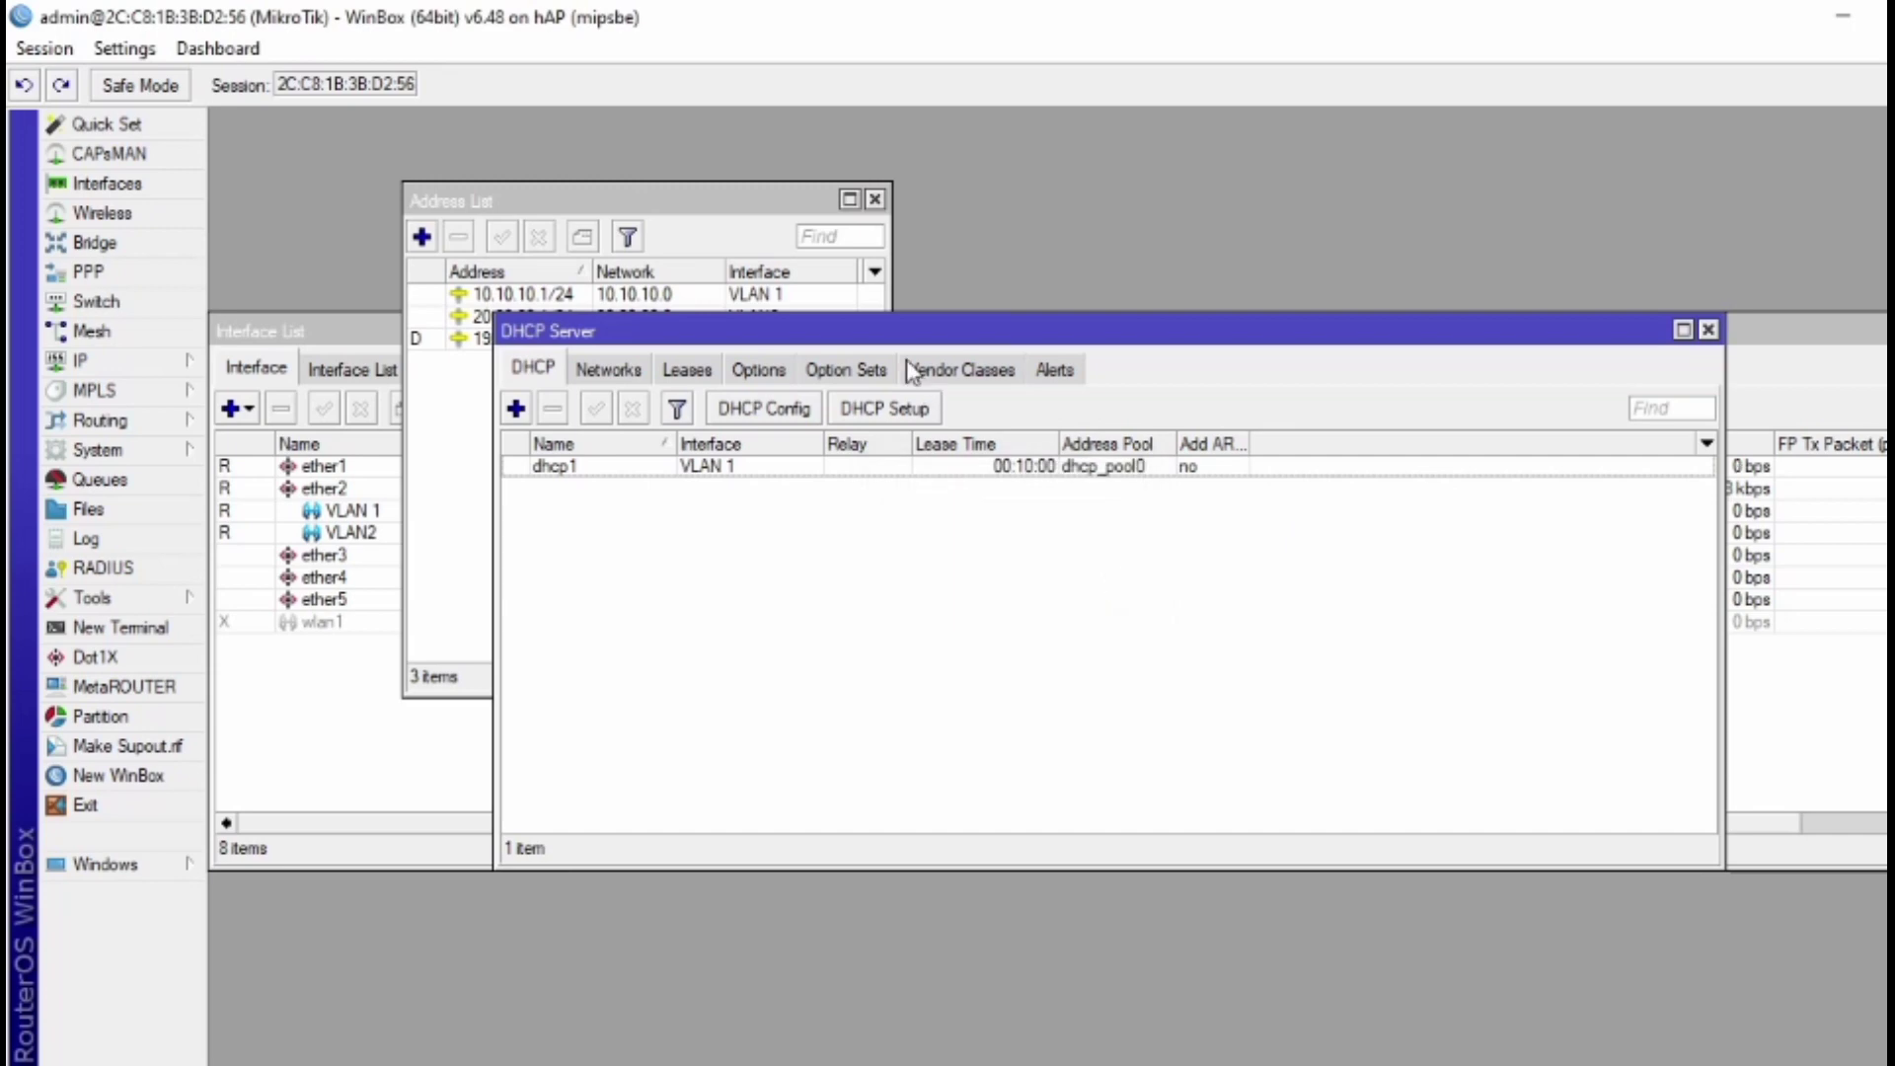
Run the DHCP server setup on VLAN2, accepting all suggested network, gateway, pool, DNS and lease time values.
left_click(881, 408)
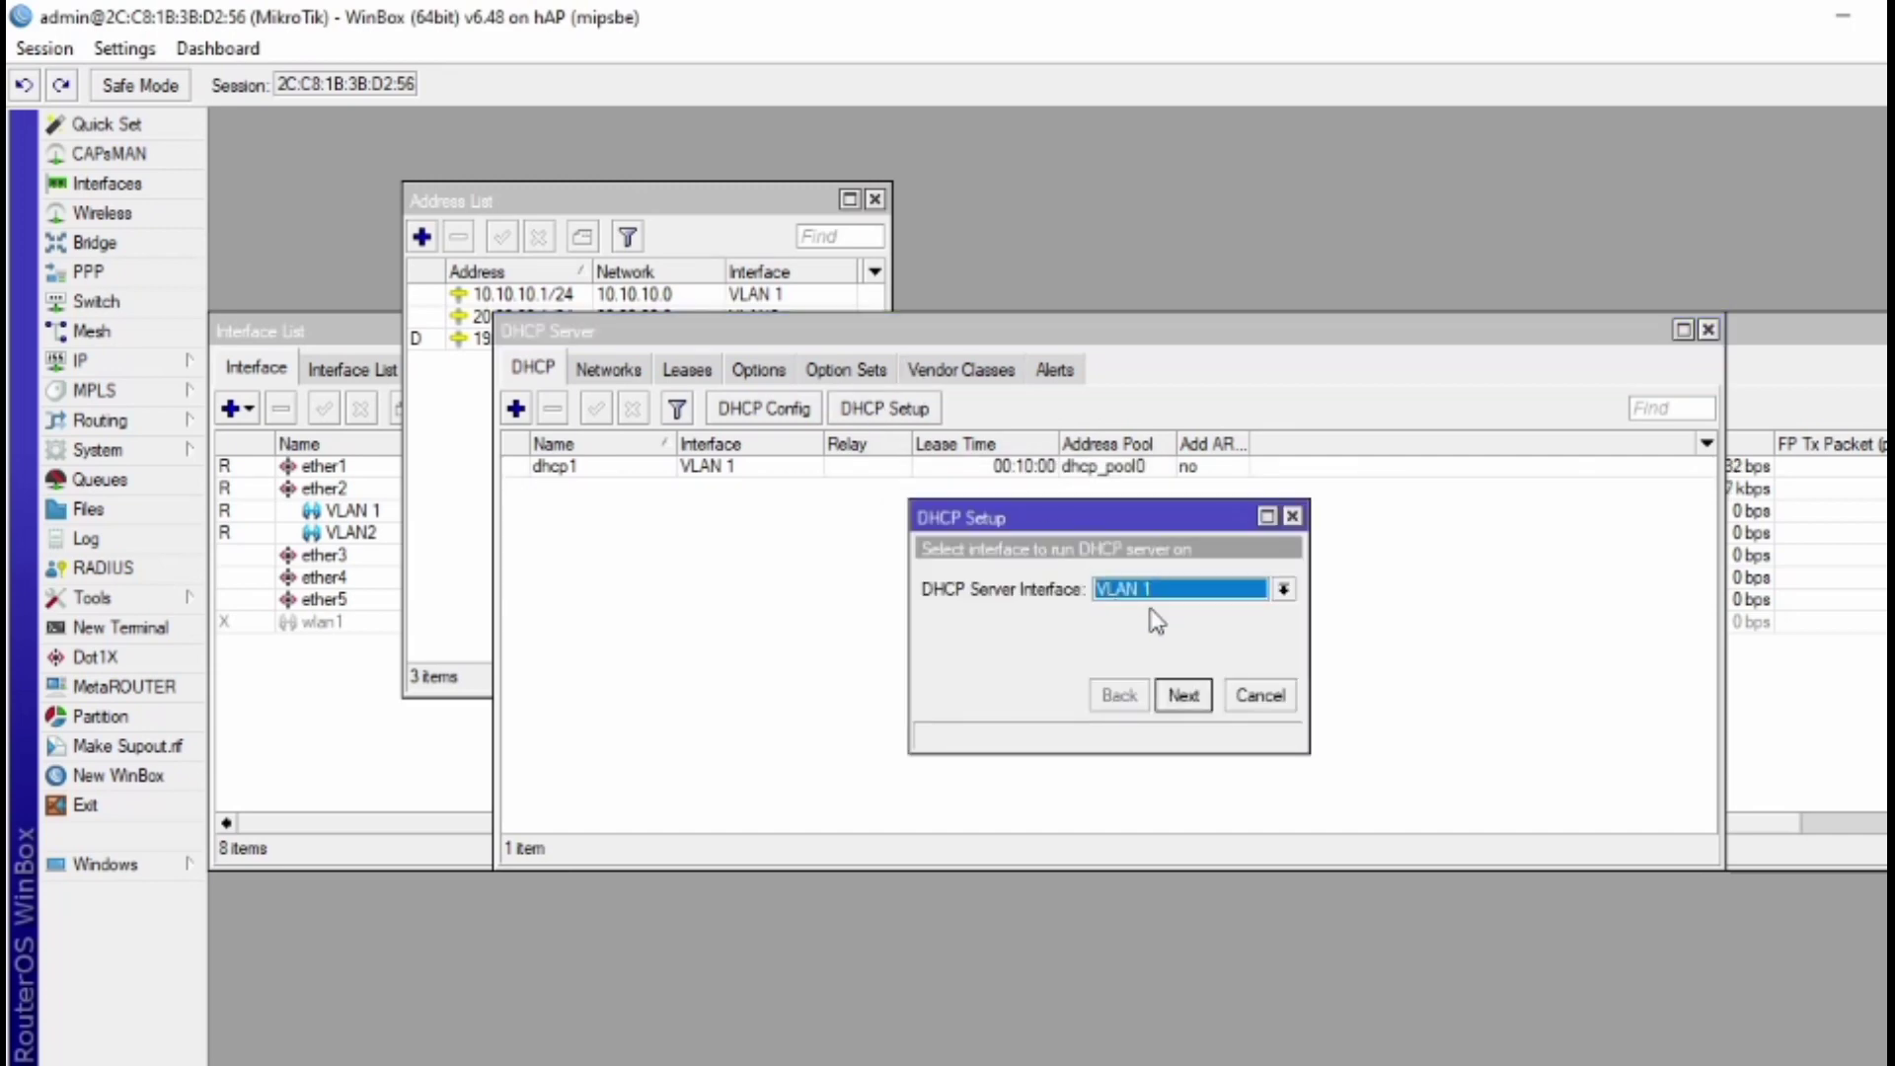
left_click(1153, 591)
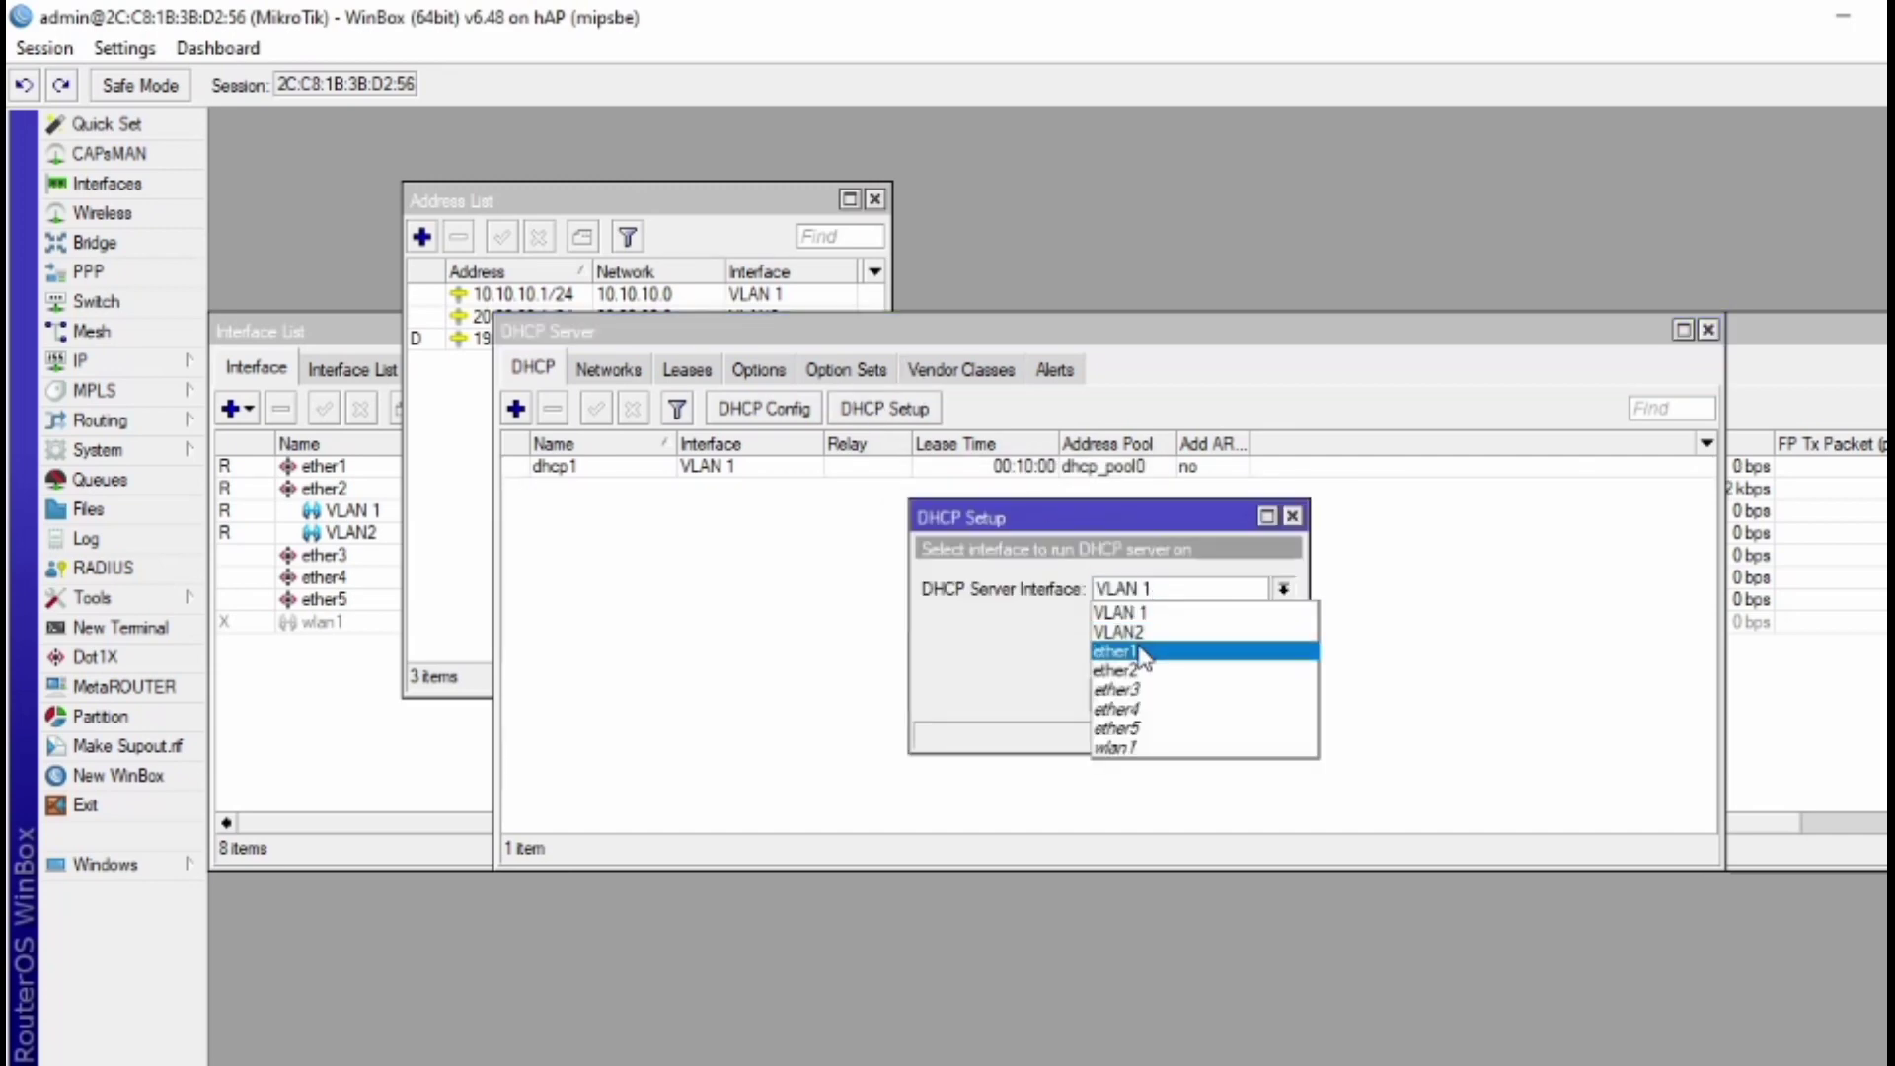
left_click(1145, 632)
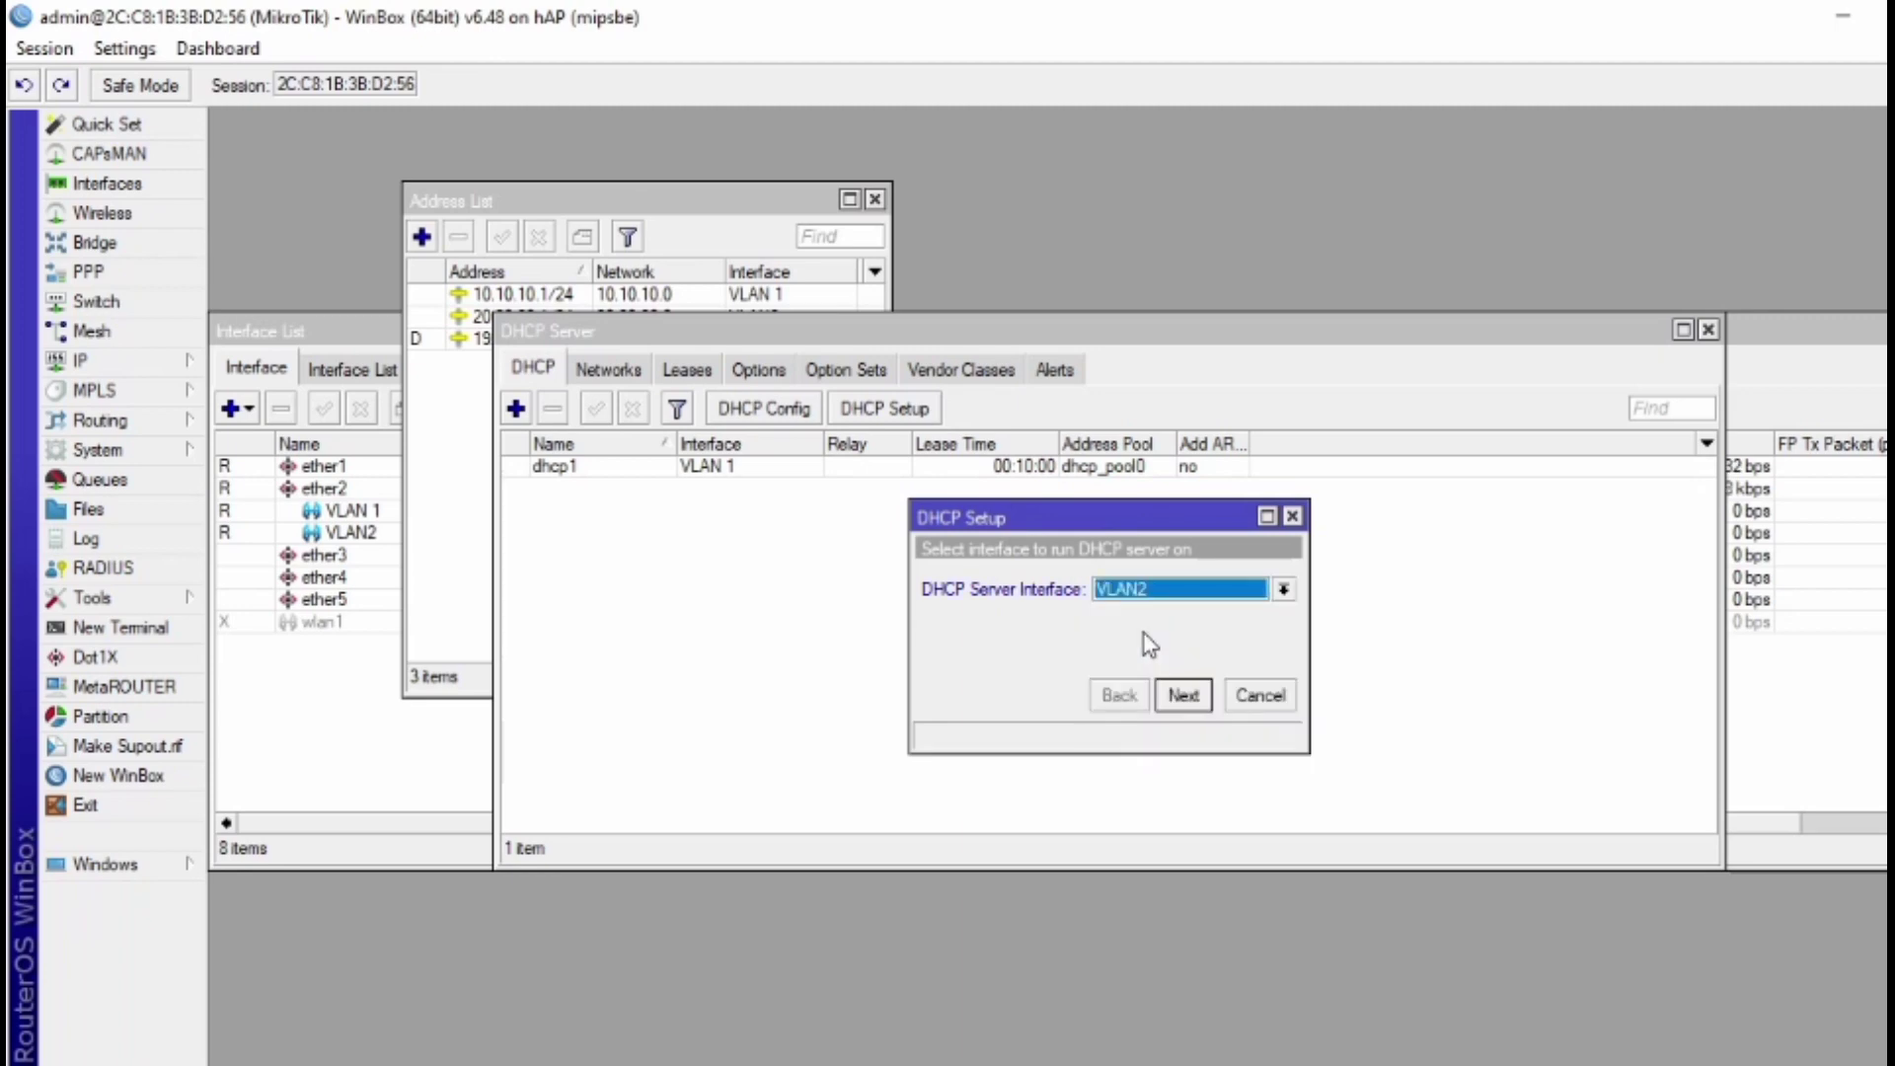
left_click(1176, 695)
left_click(1177, 694)
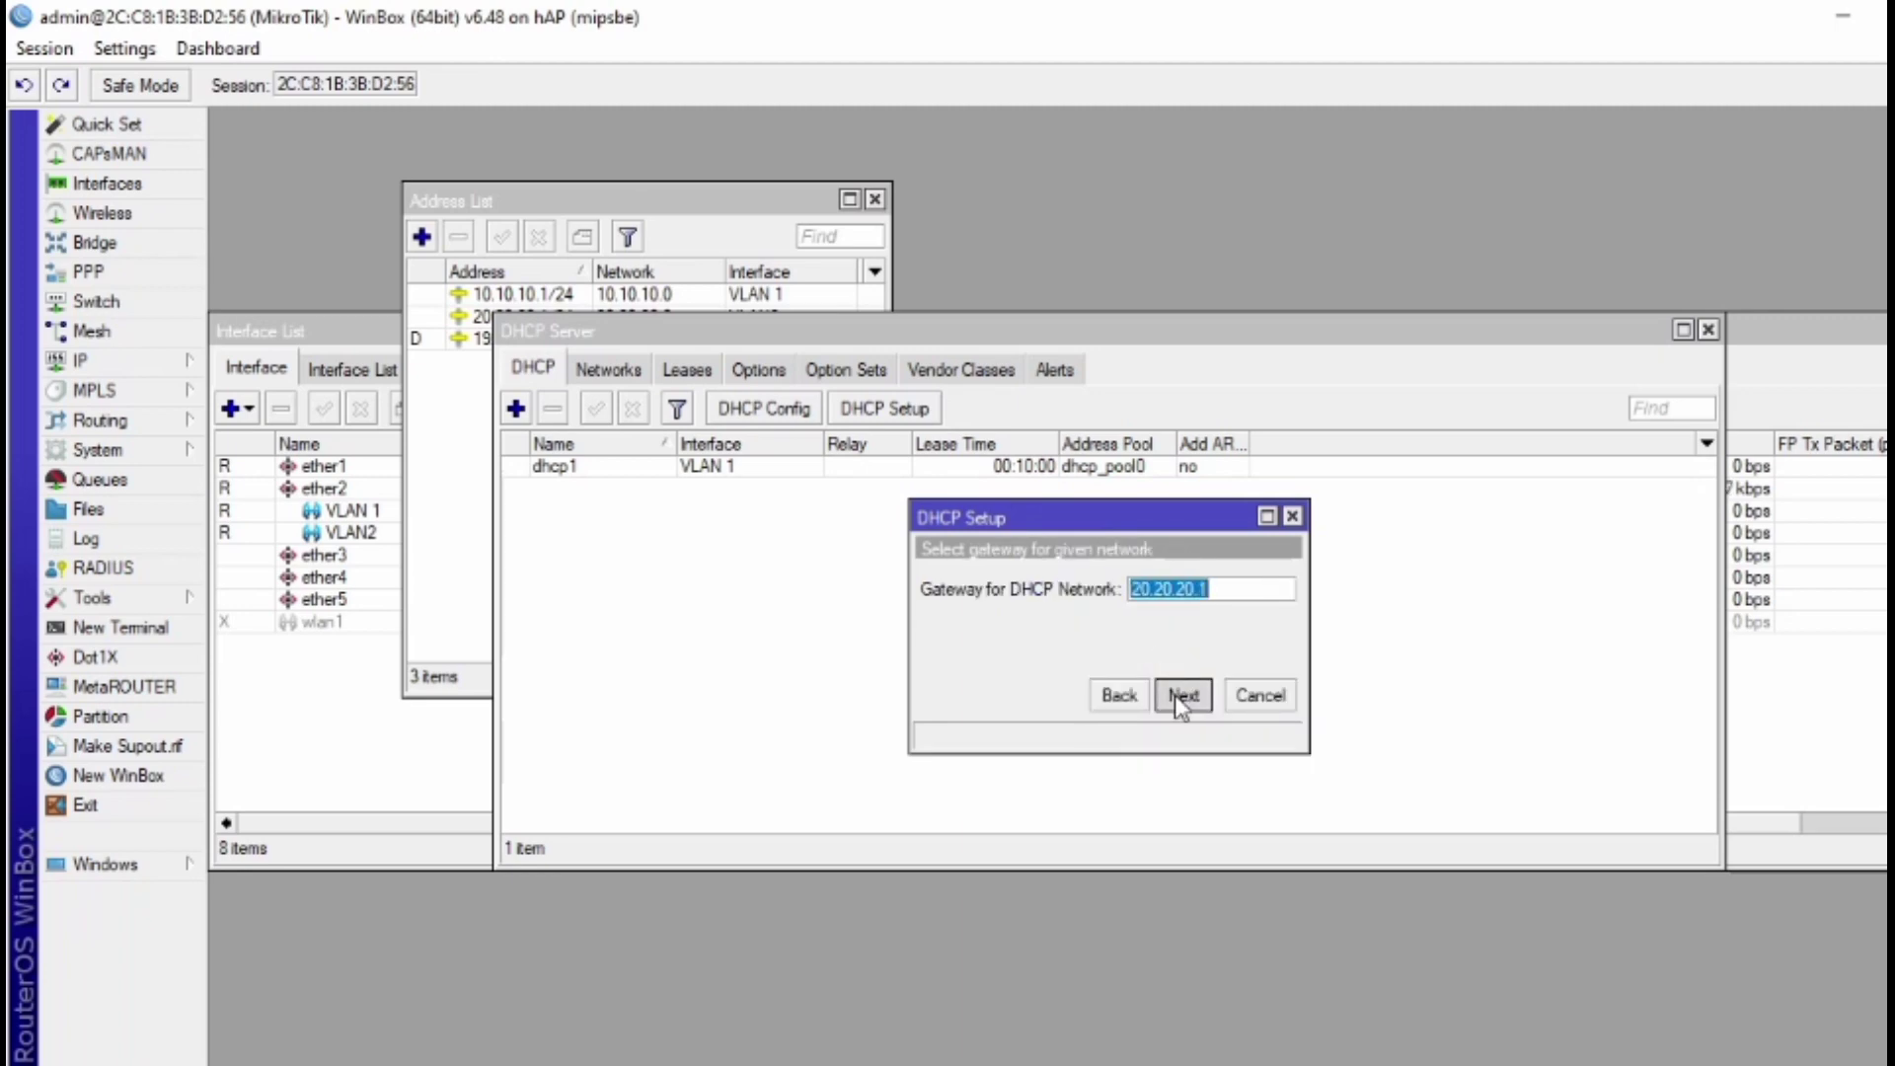
left_click(1176, 695)
left_click(1177, 695)
left_click(1174, 694)
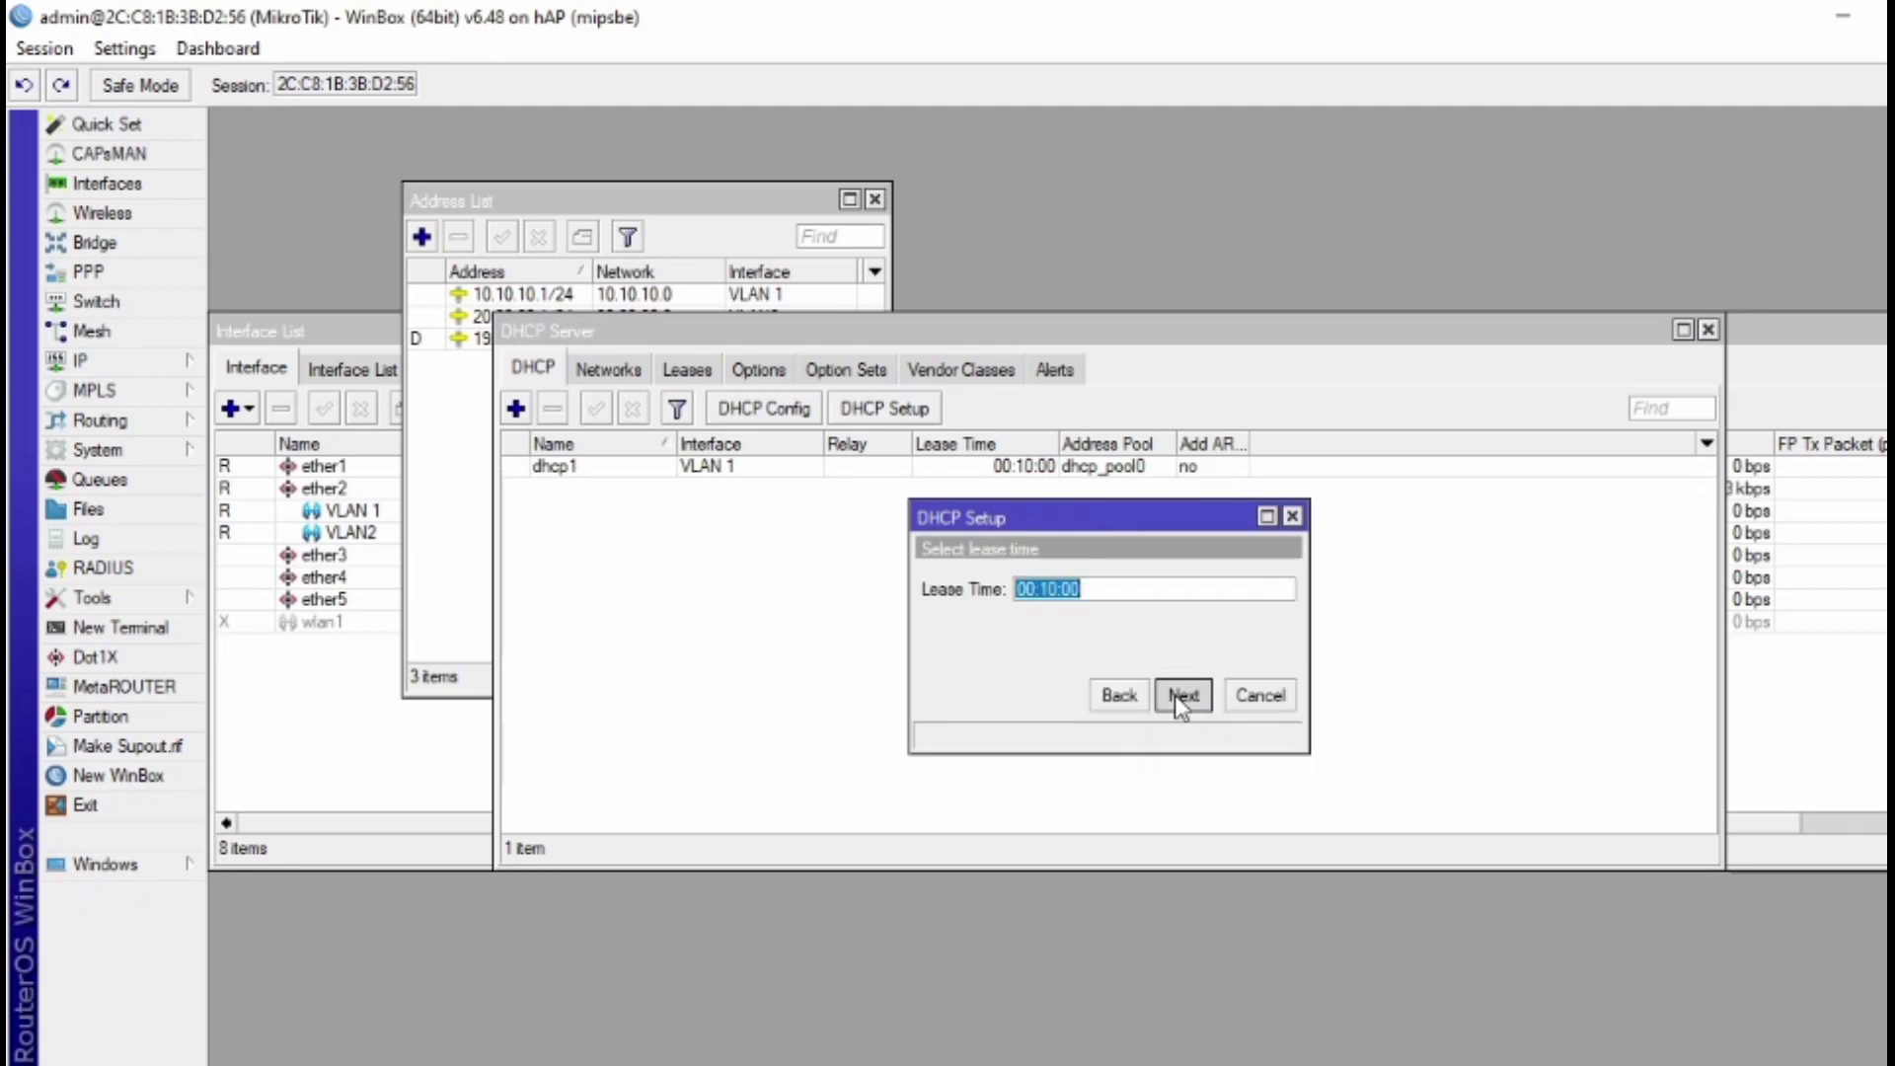
left_click(1175, 694)
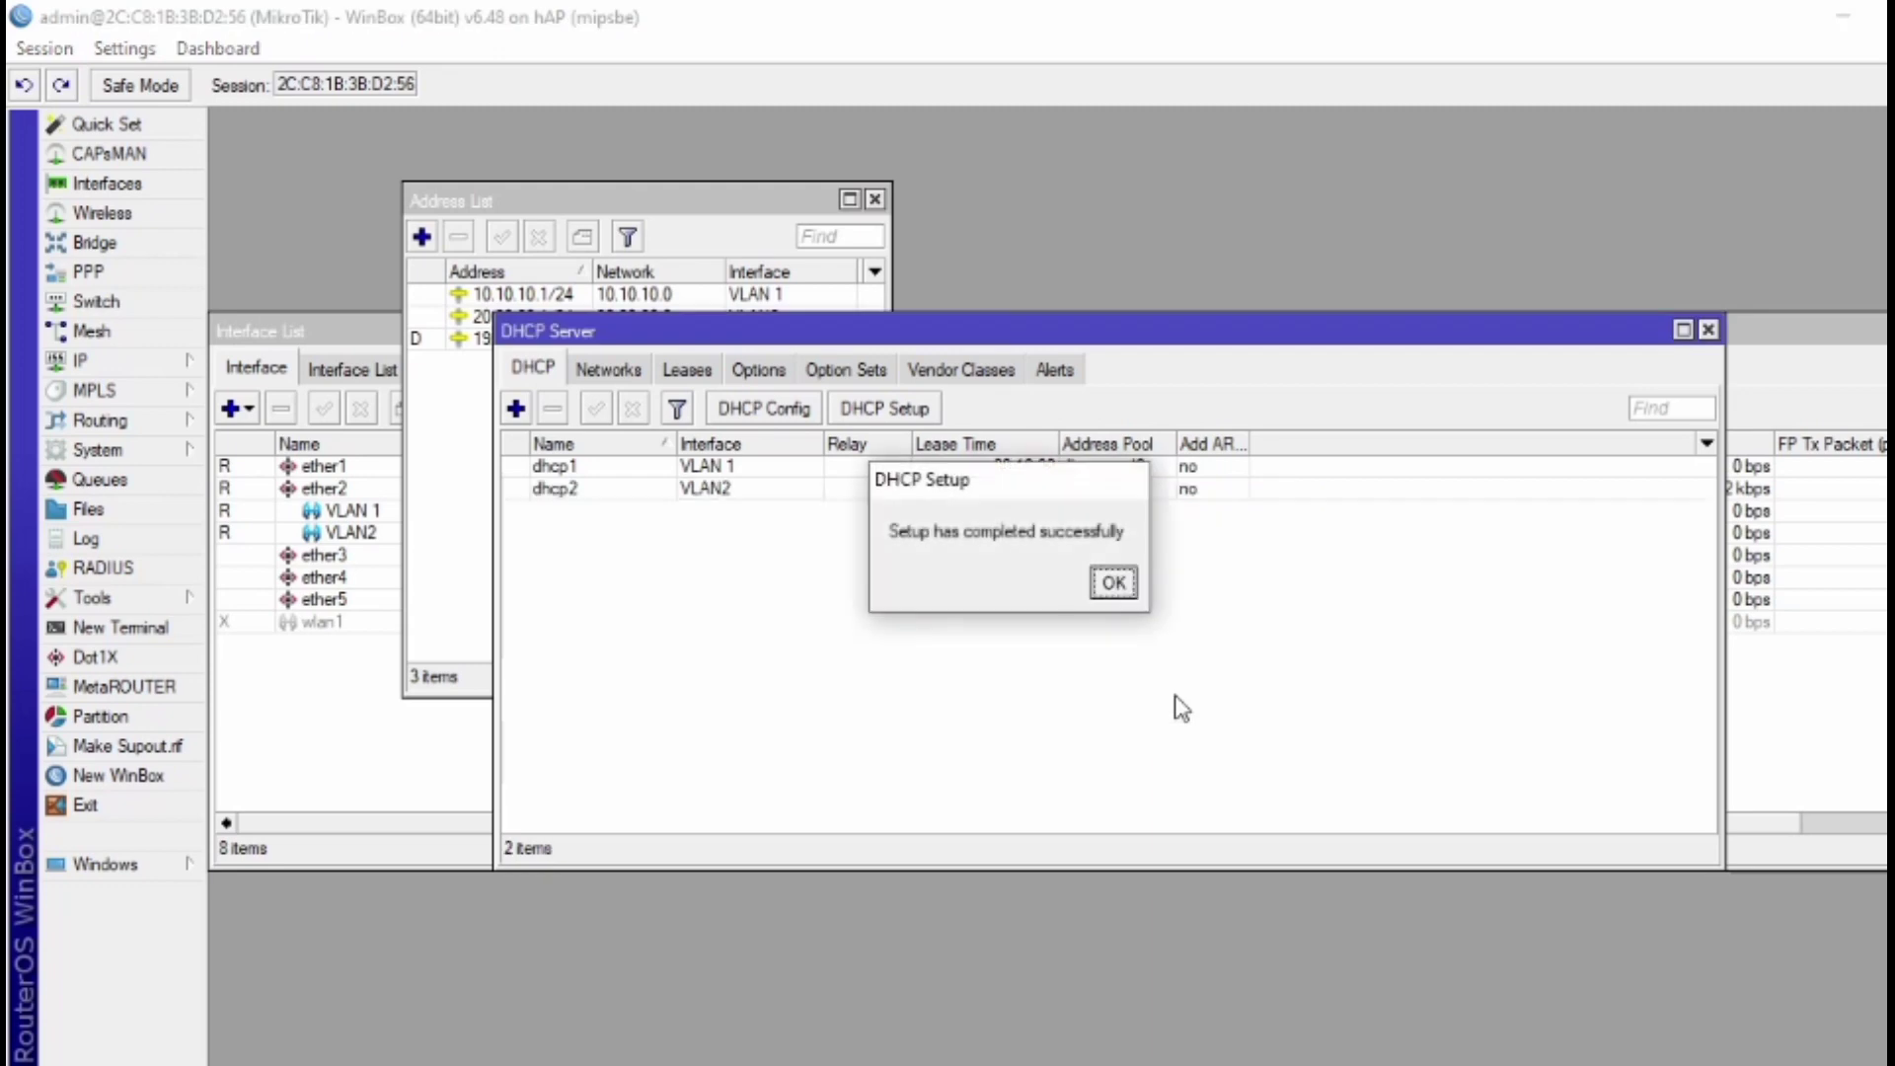
left_click(1110, 584)
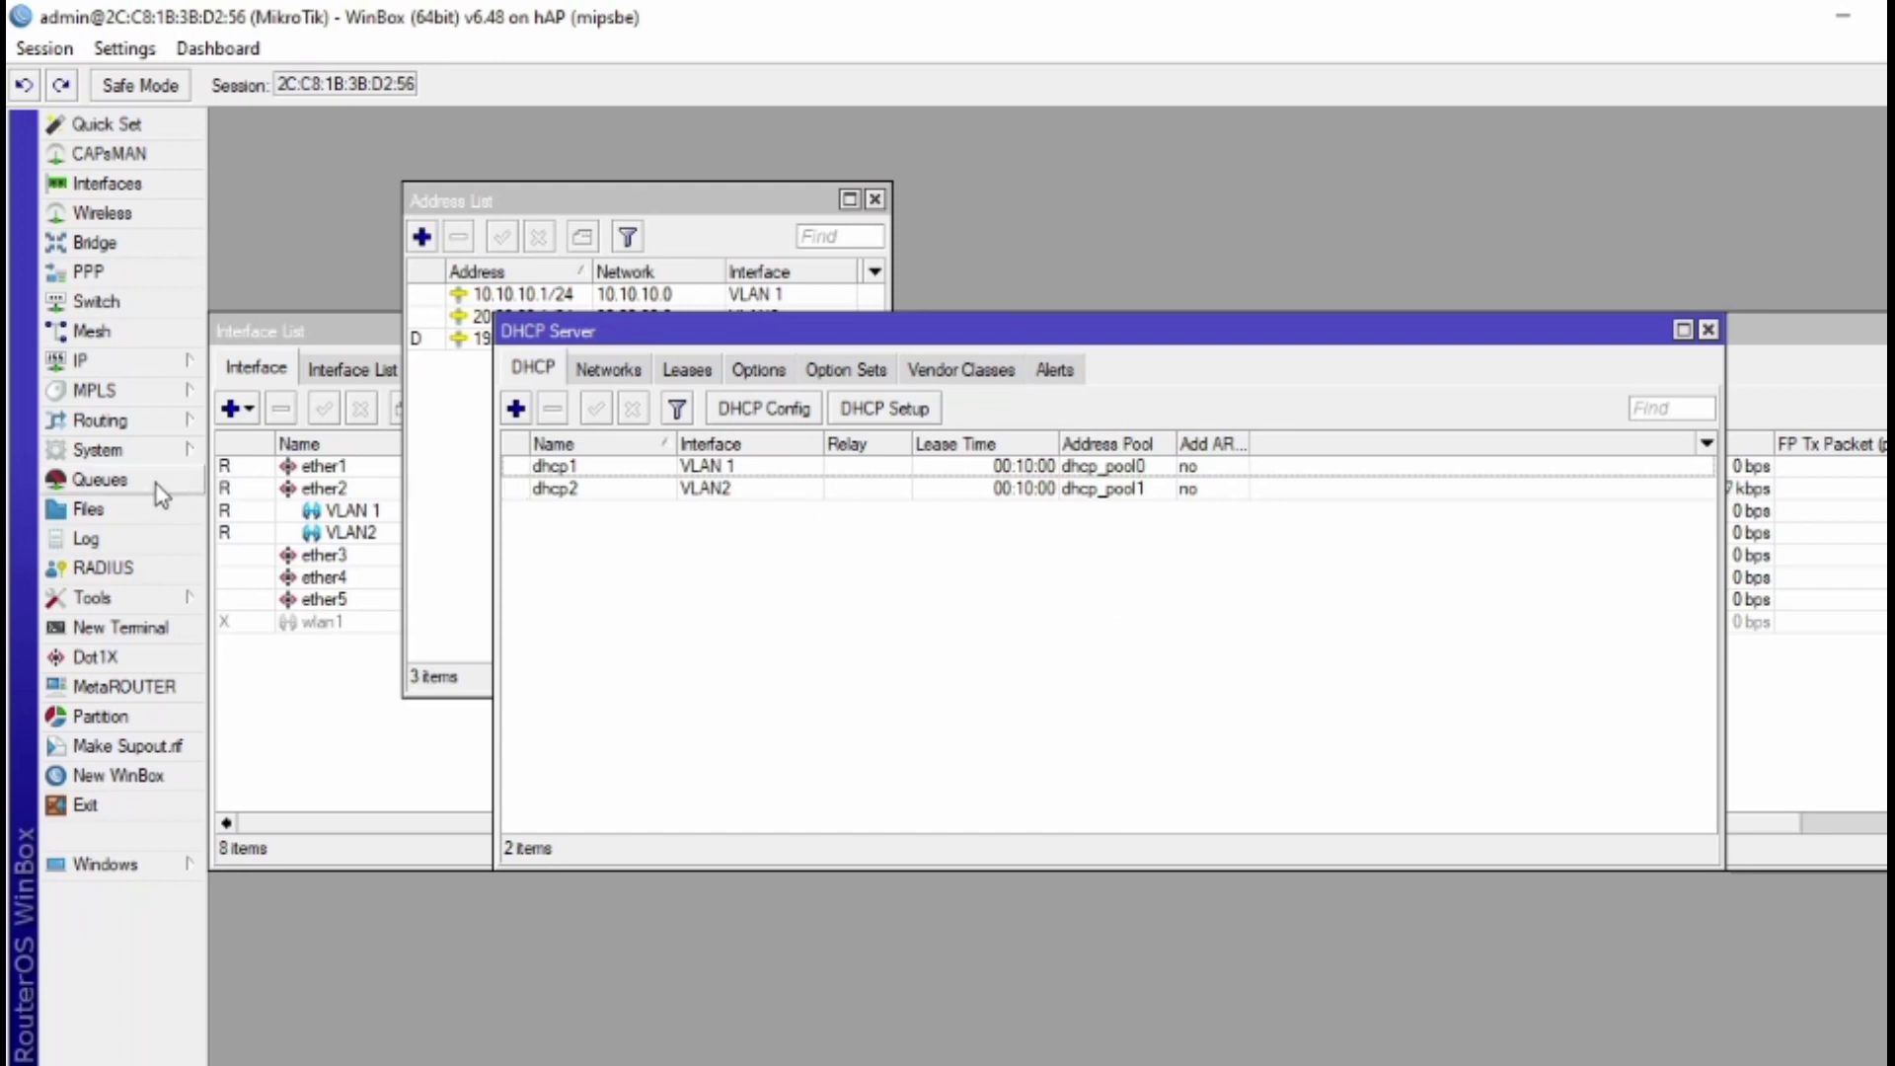
Start the hotspot setup and choose wlan1 as the hotspot interface.
left_click(117, 362)
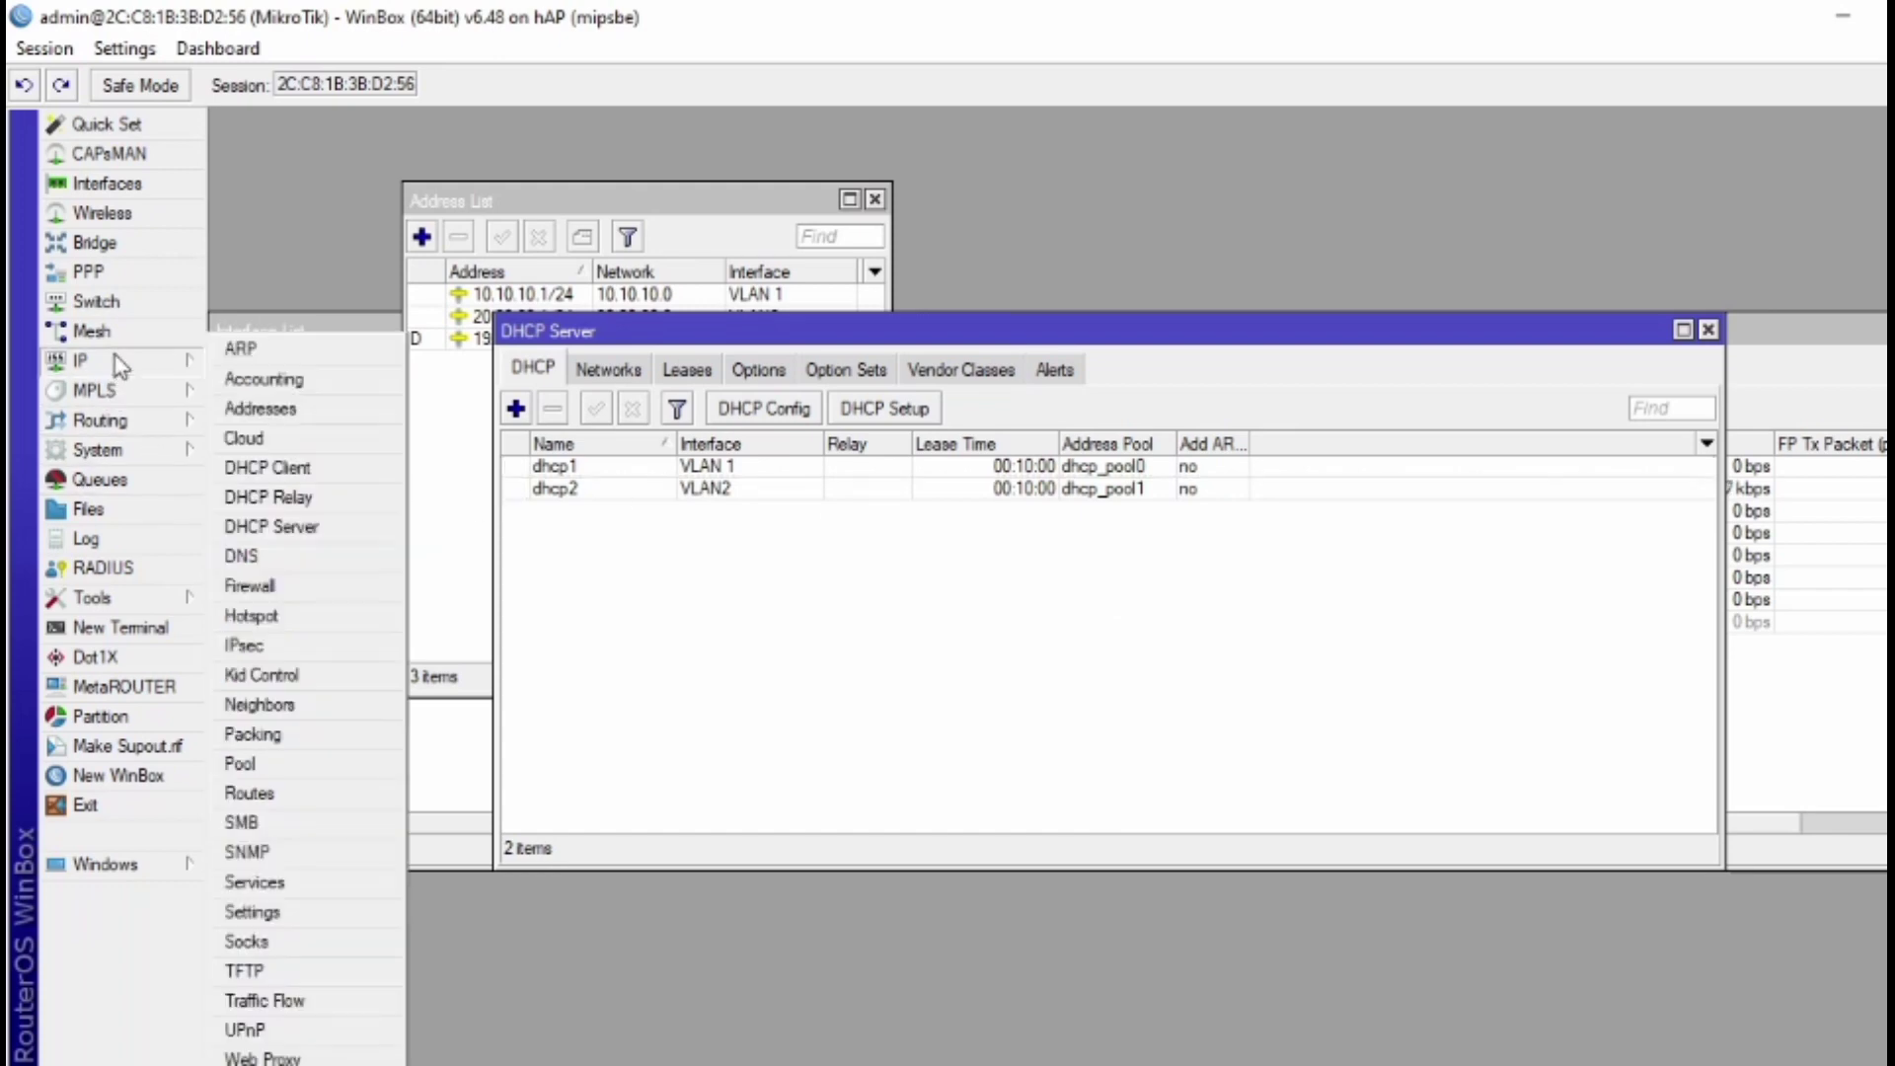
left_click(302, 621)
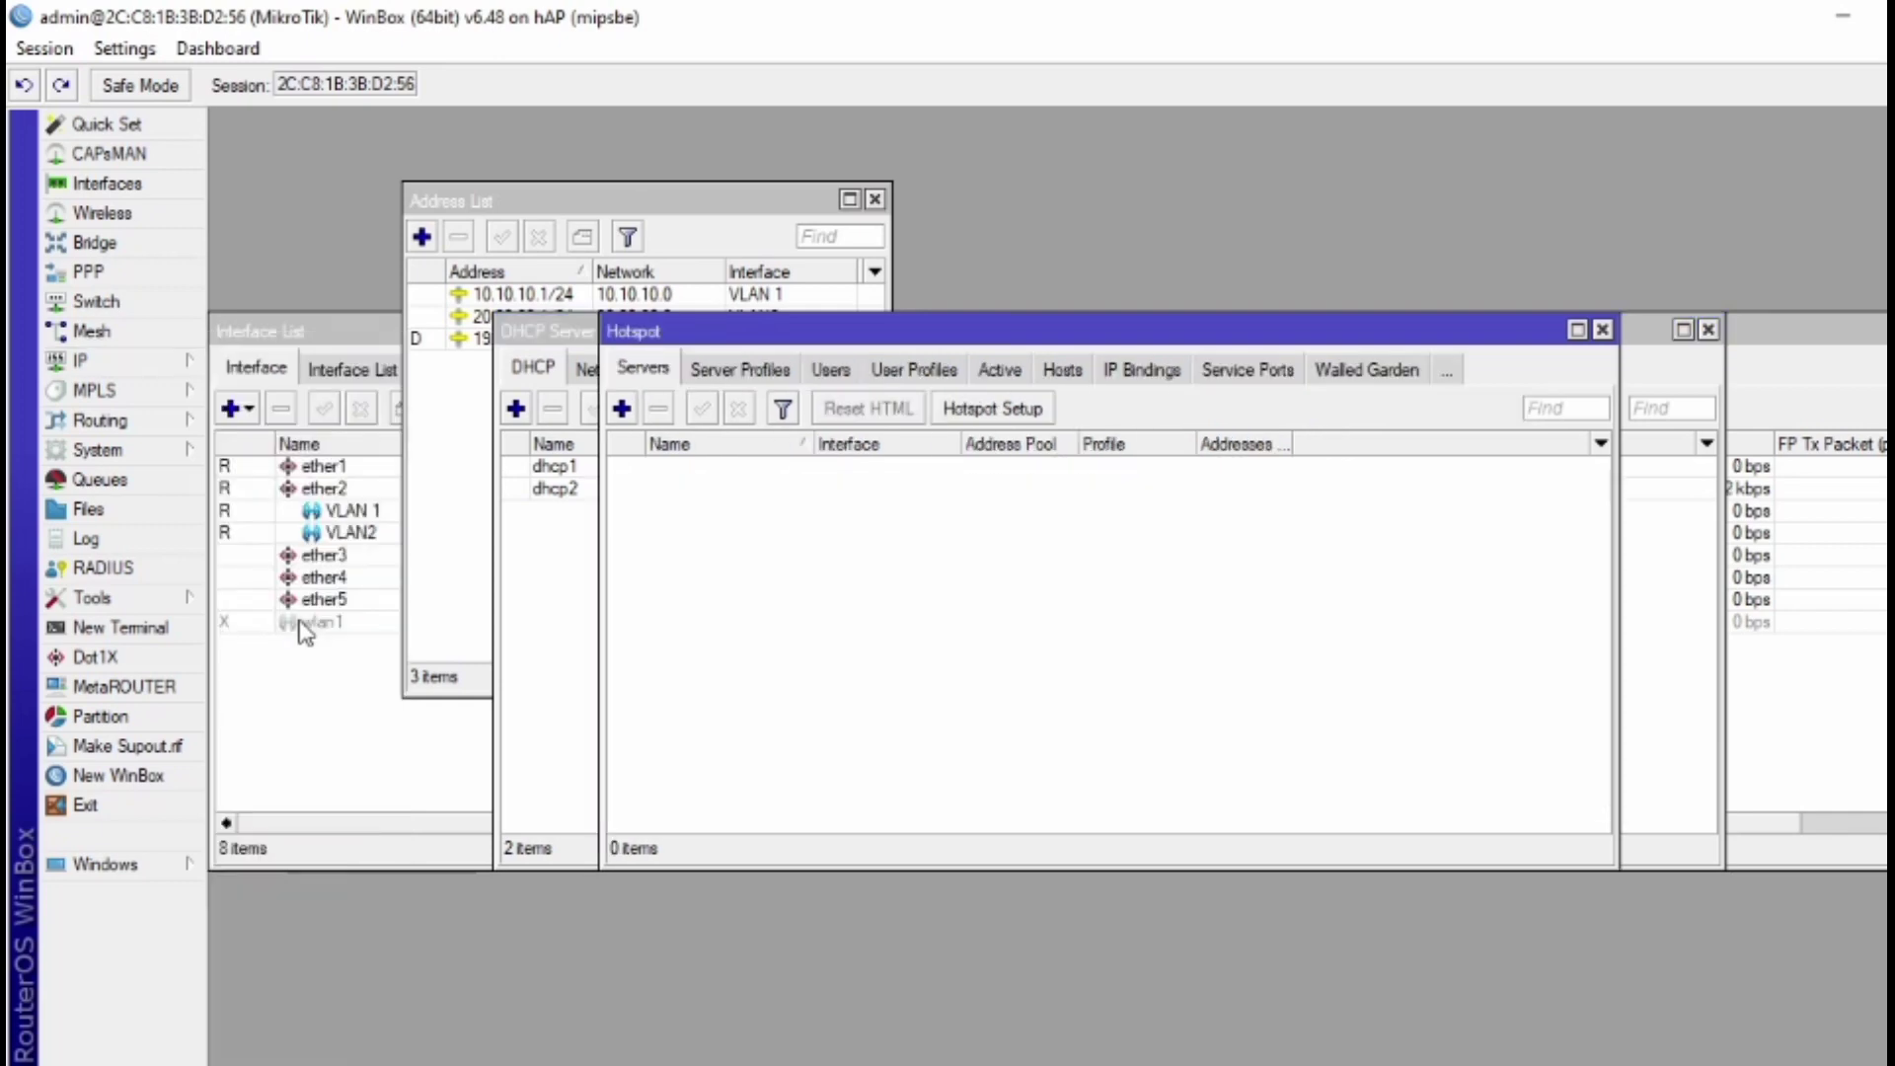
left_click(990, 415)
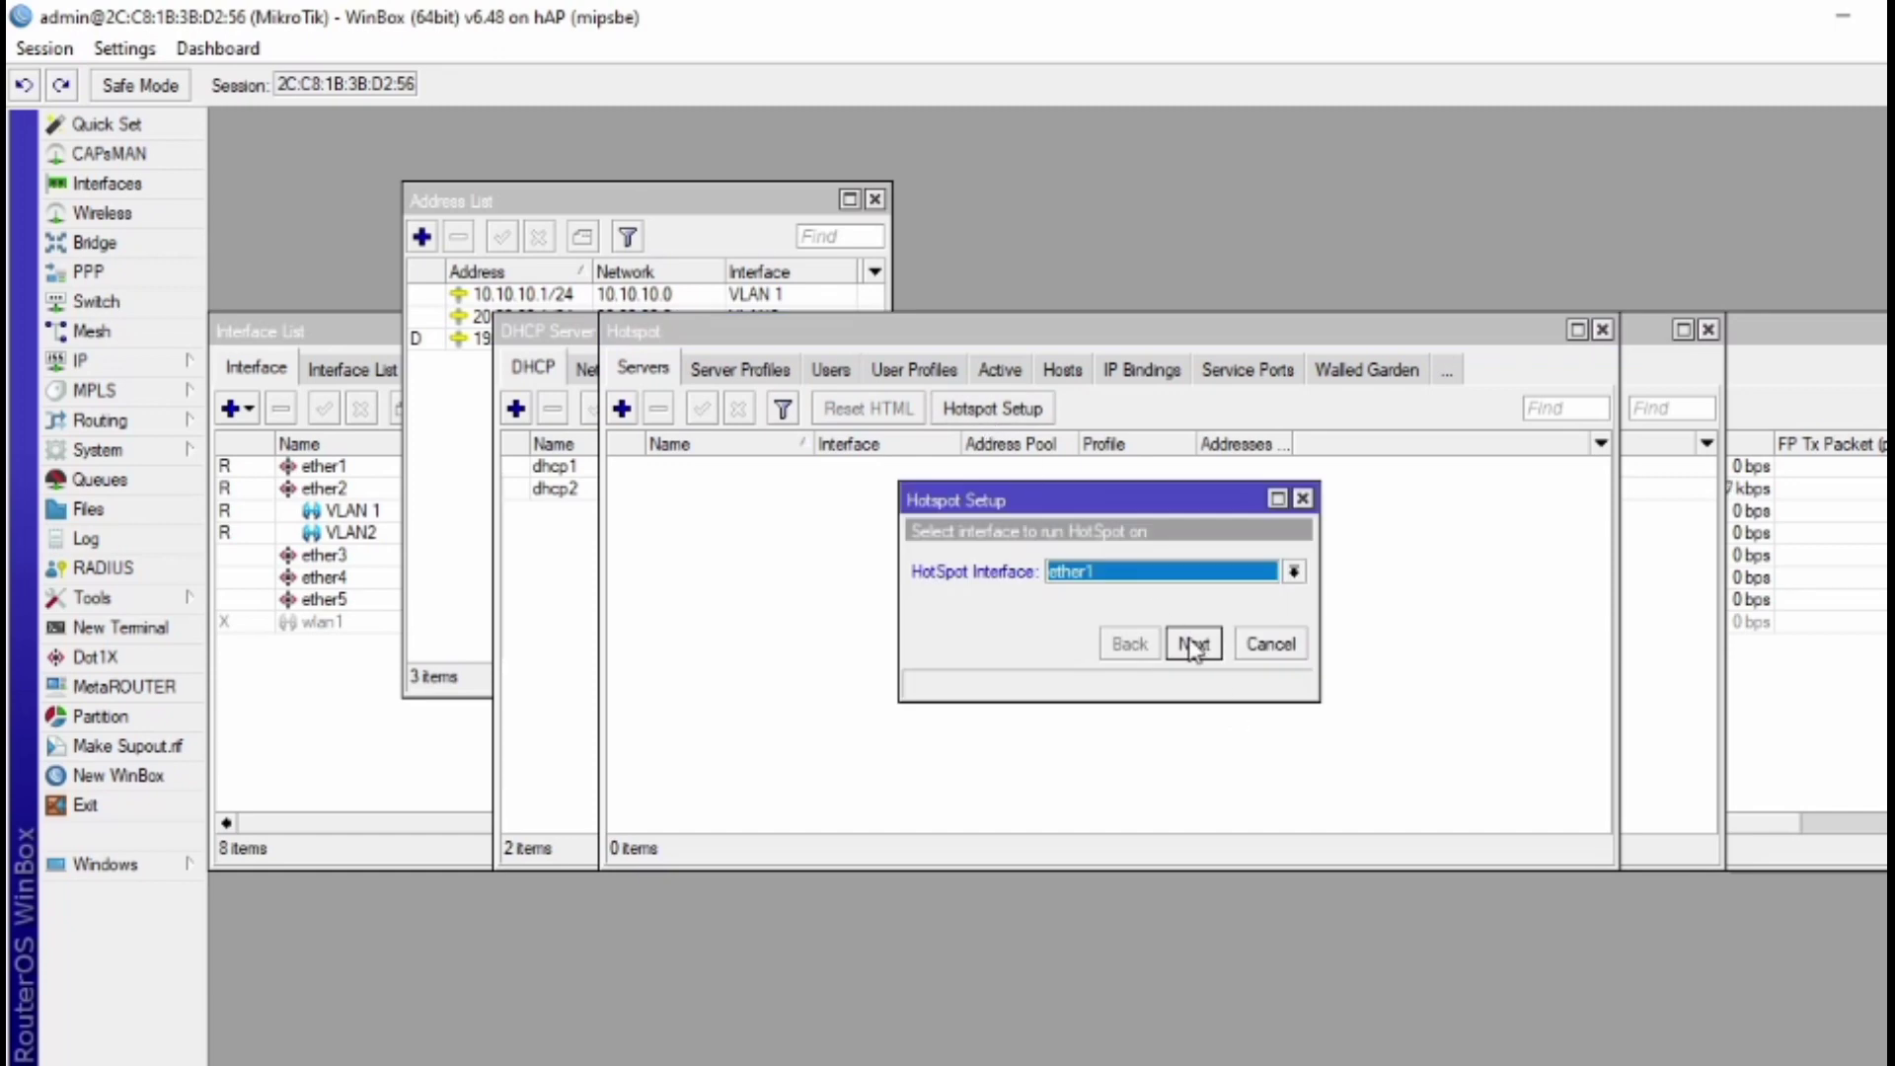
left_click(1174, 582)
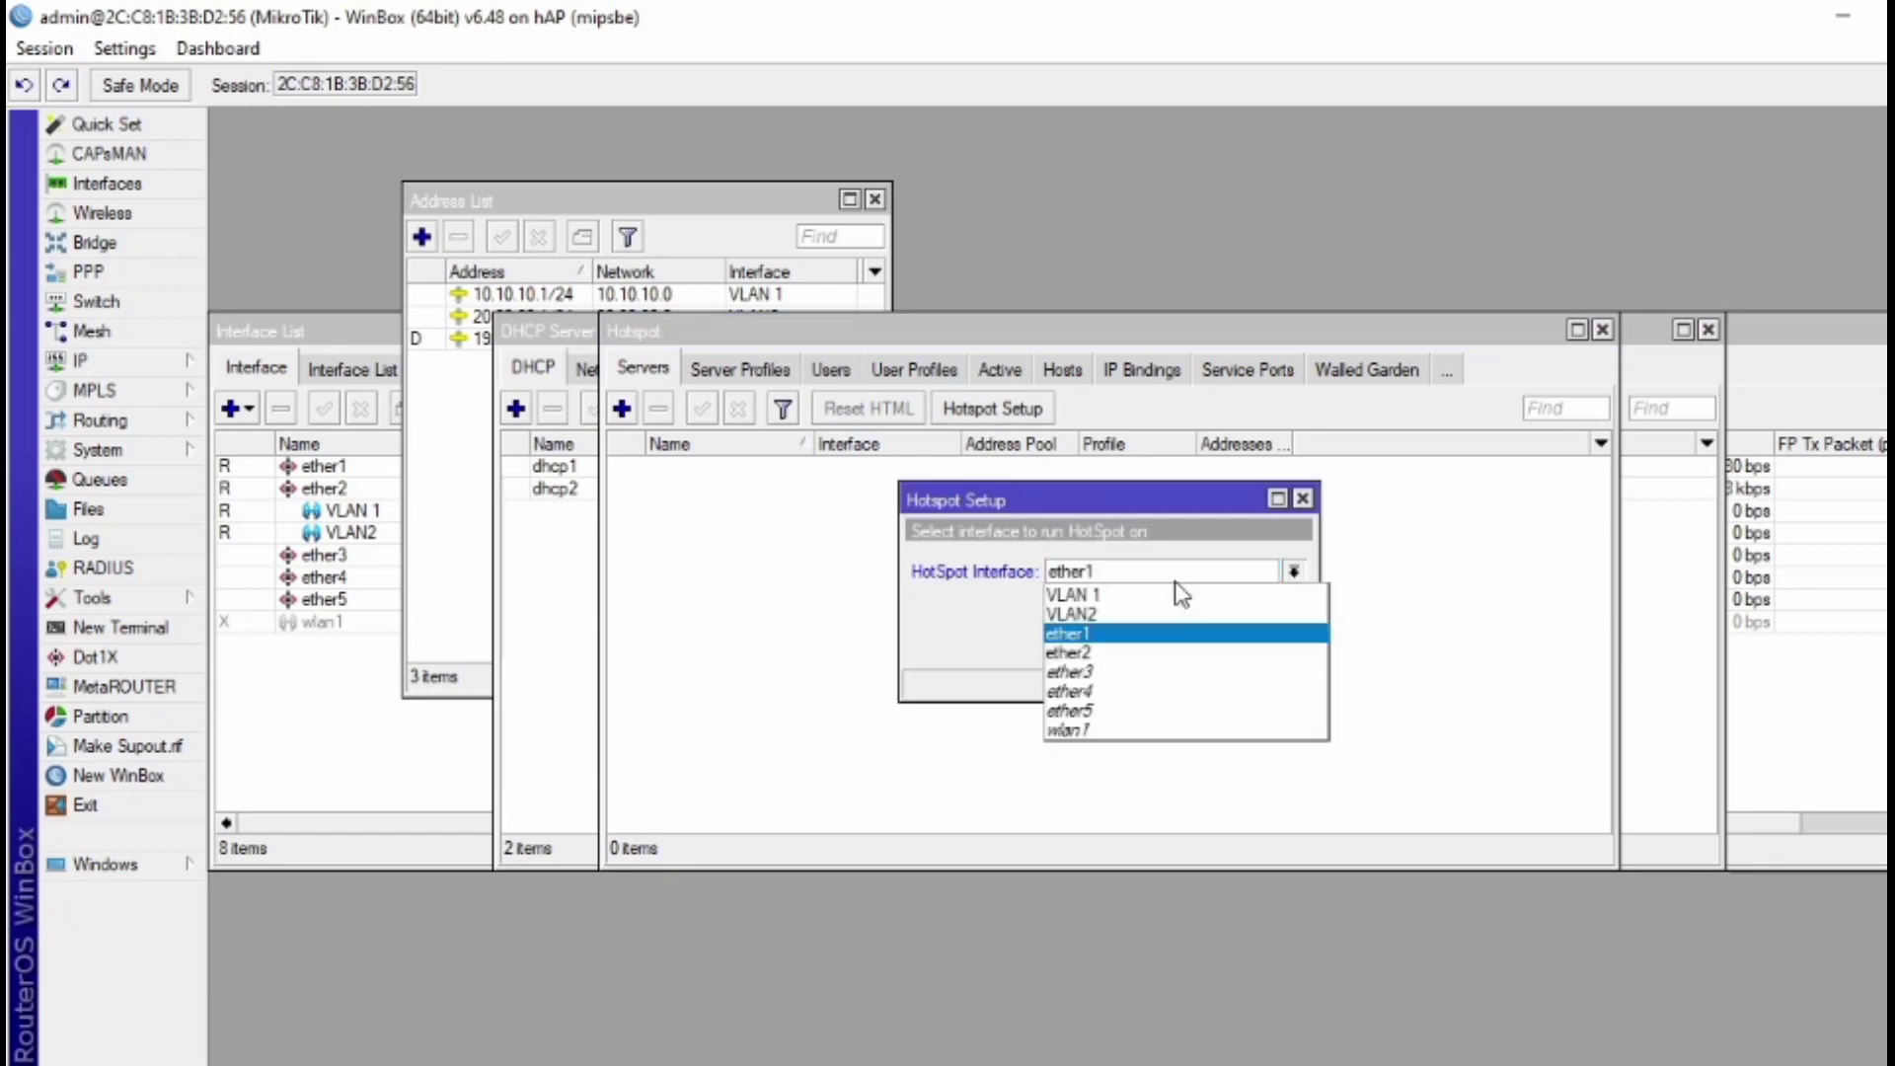
left_click(1128, 731)
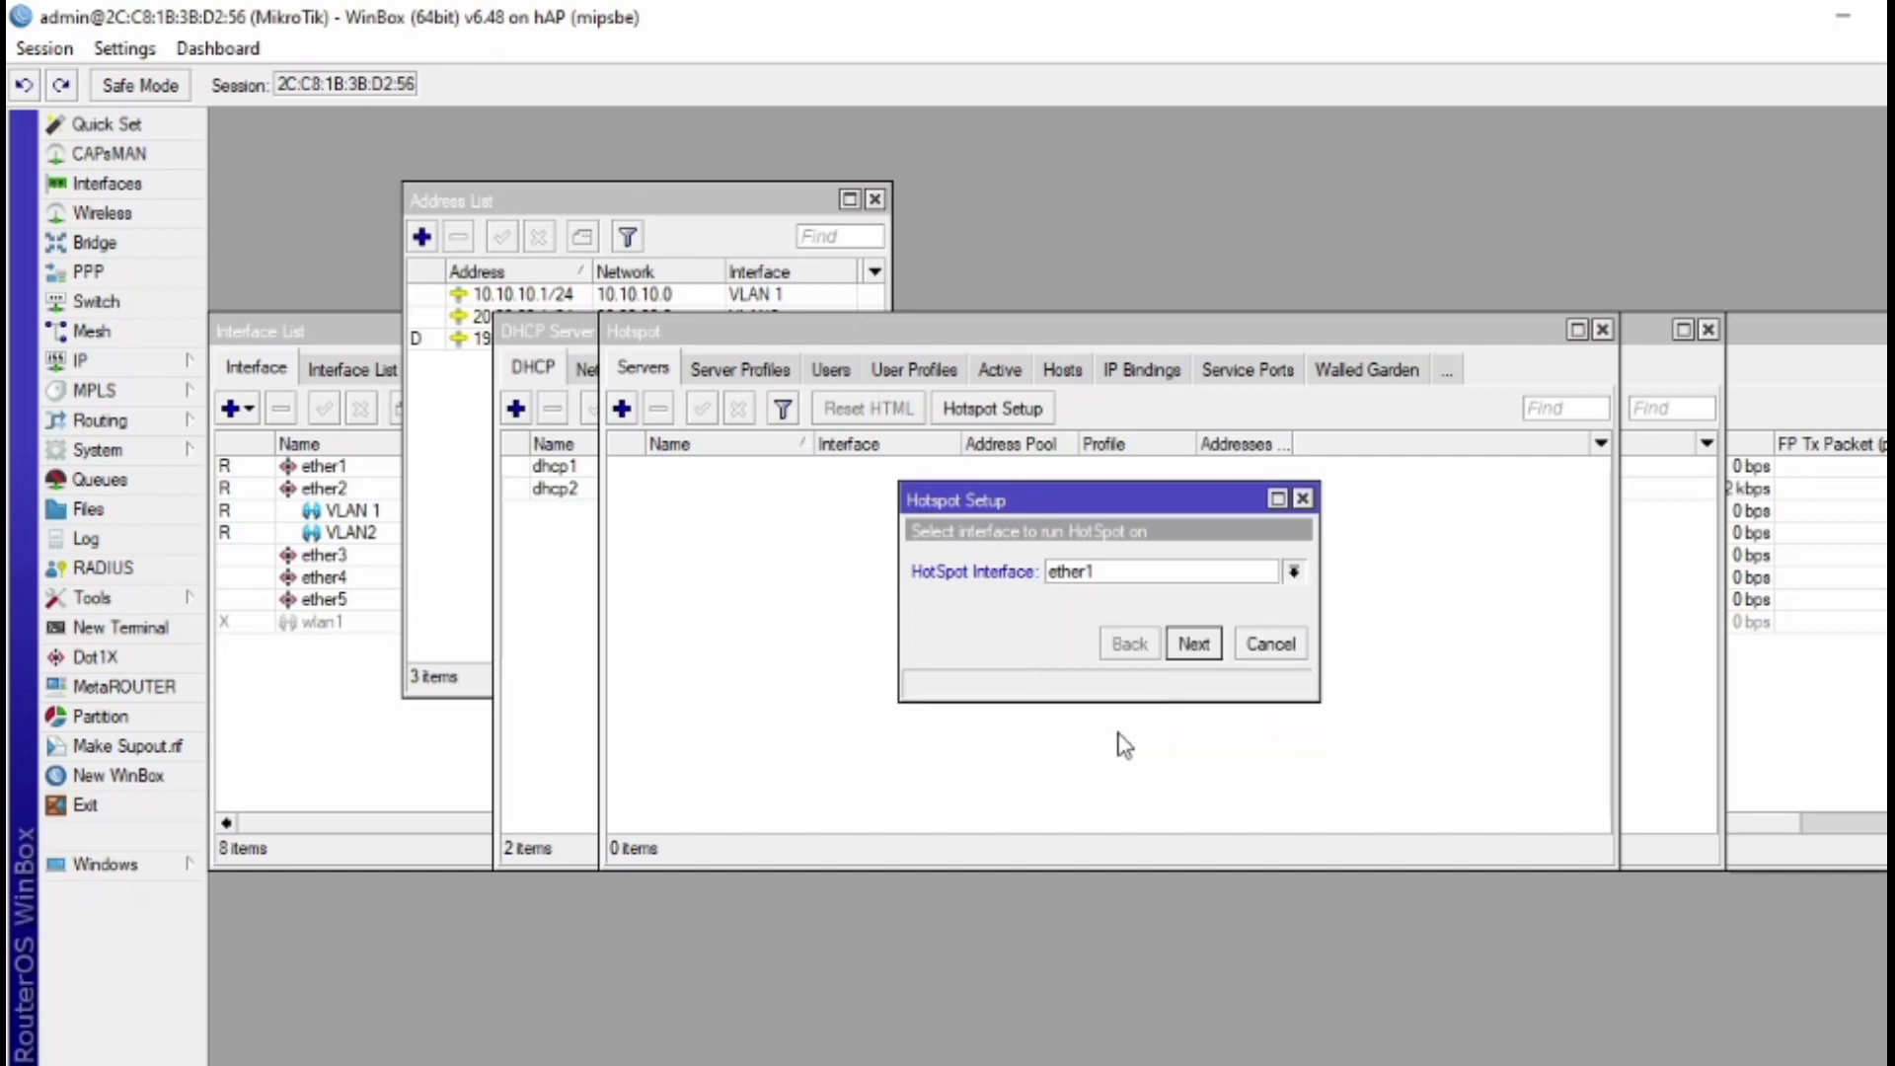
Complete the hotspot setup with the suggested values, no SSL certificate and an empty DNS name.
left_click(1180, 646)
left_click(1180, 646)
left_click(1181, 647)
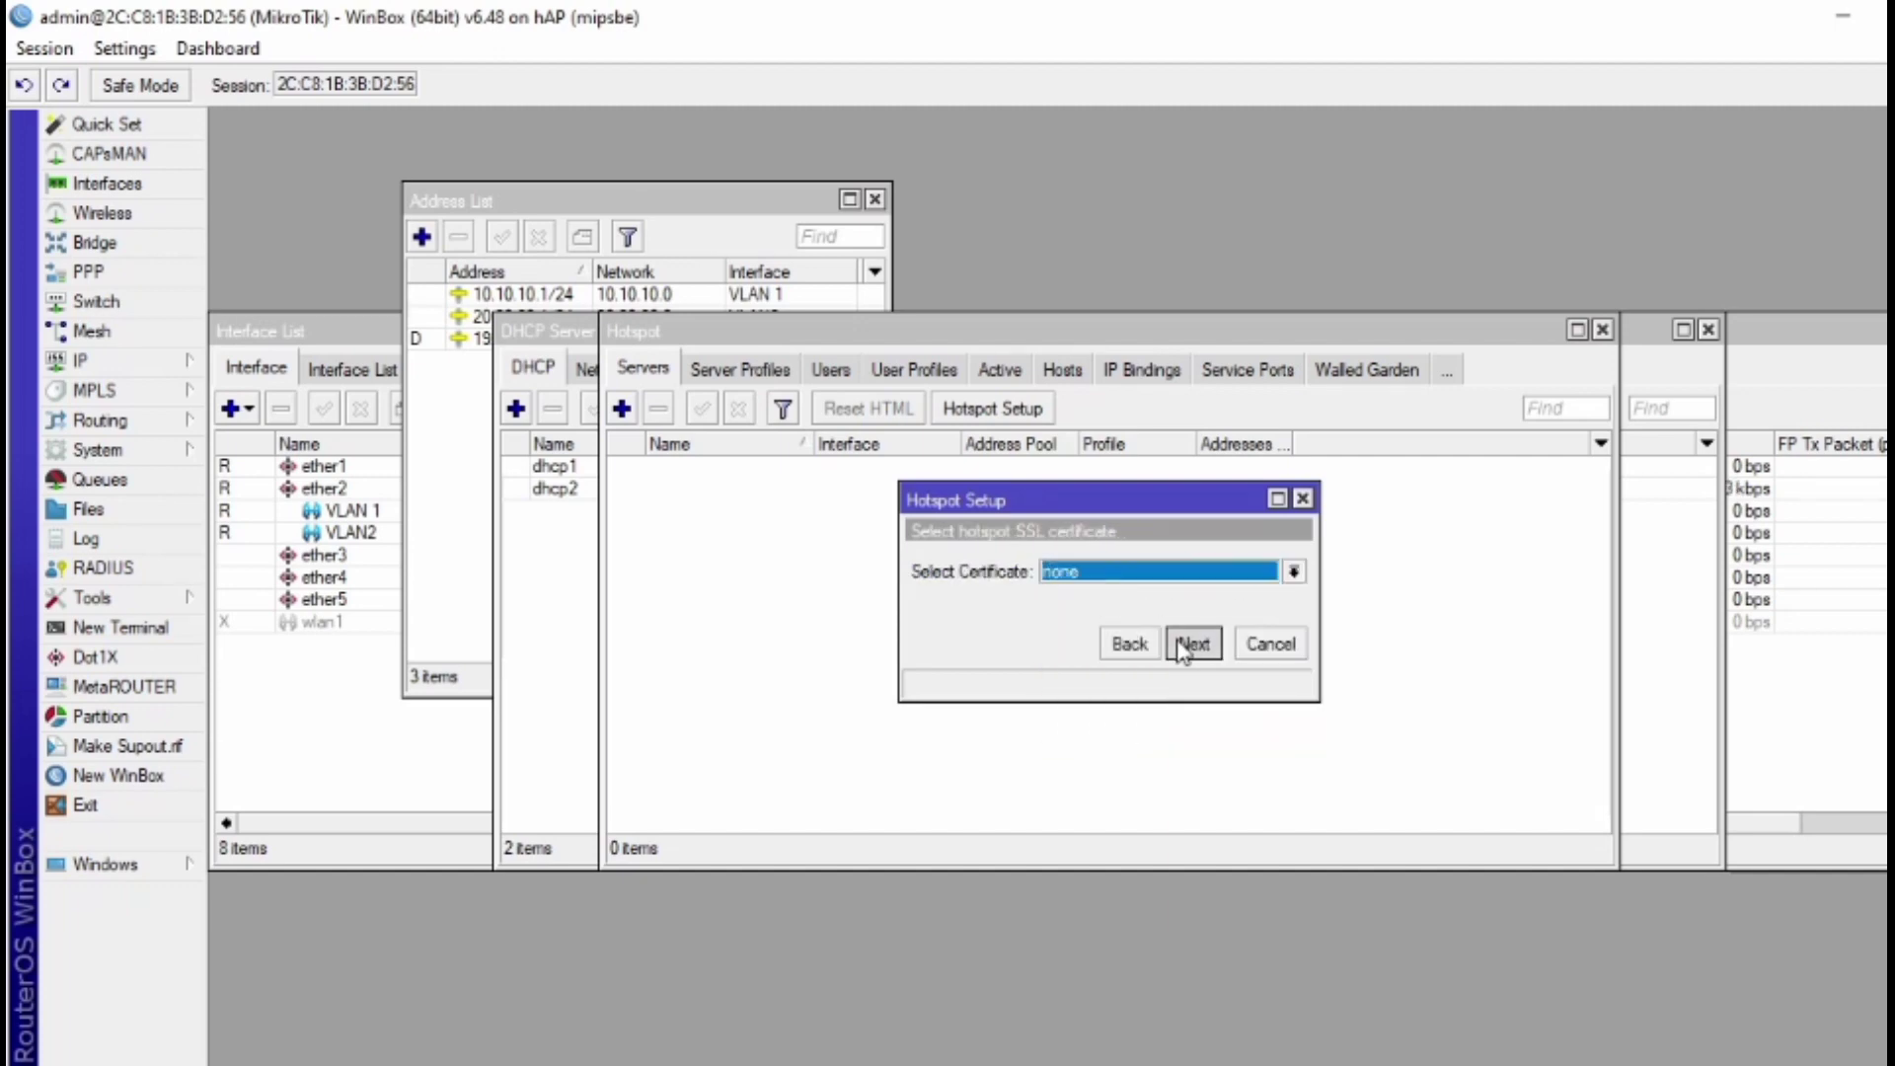
left_click(1180, 646)
left_click(1181, 646)
left_click(1181, 646)
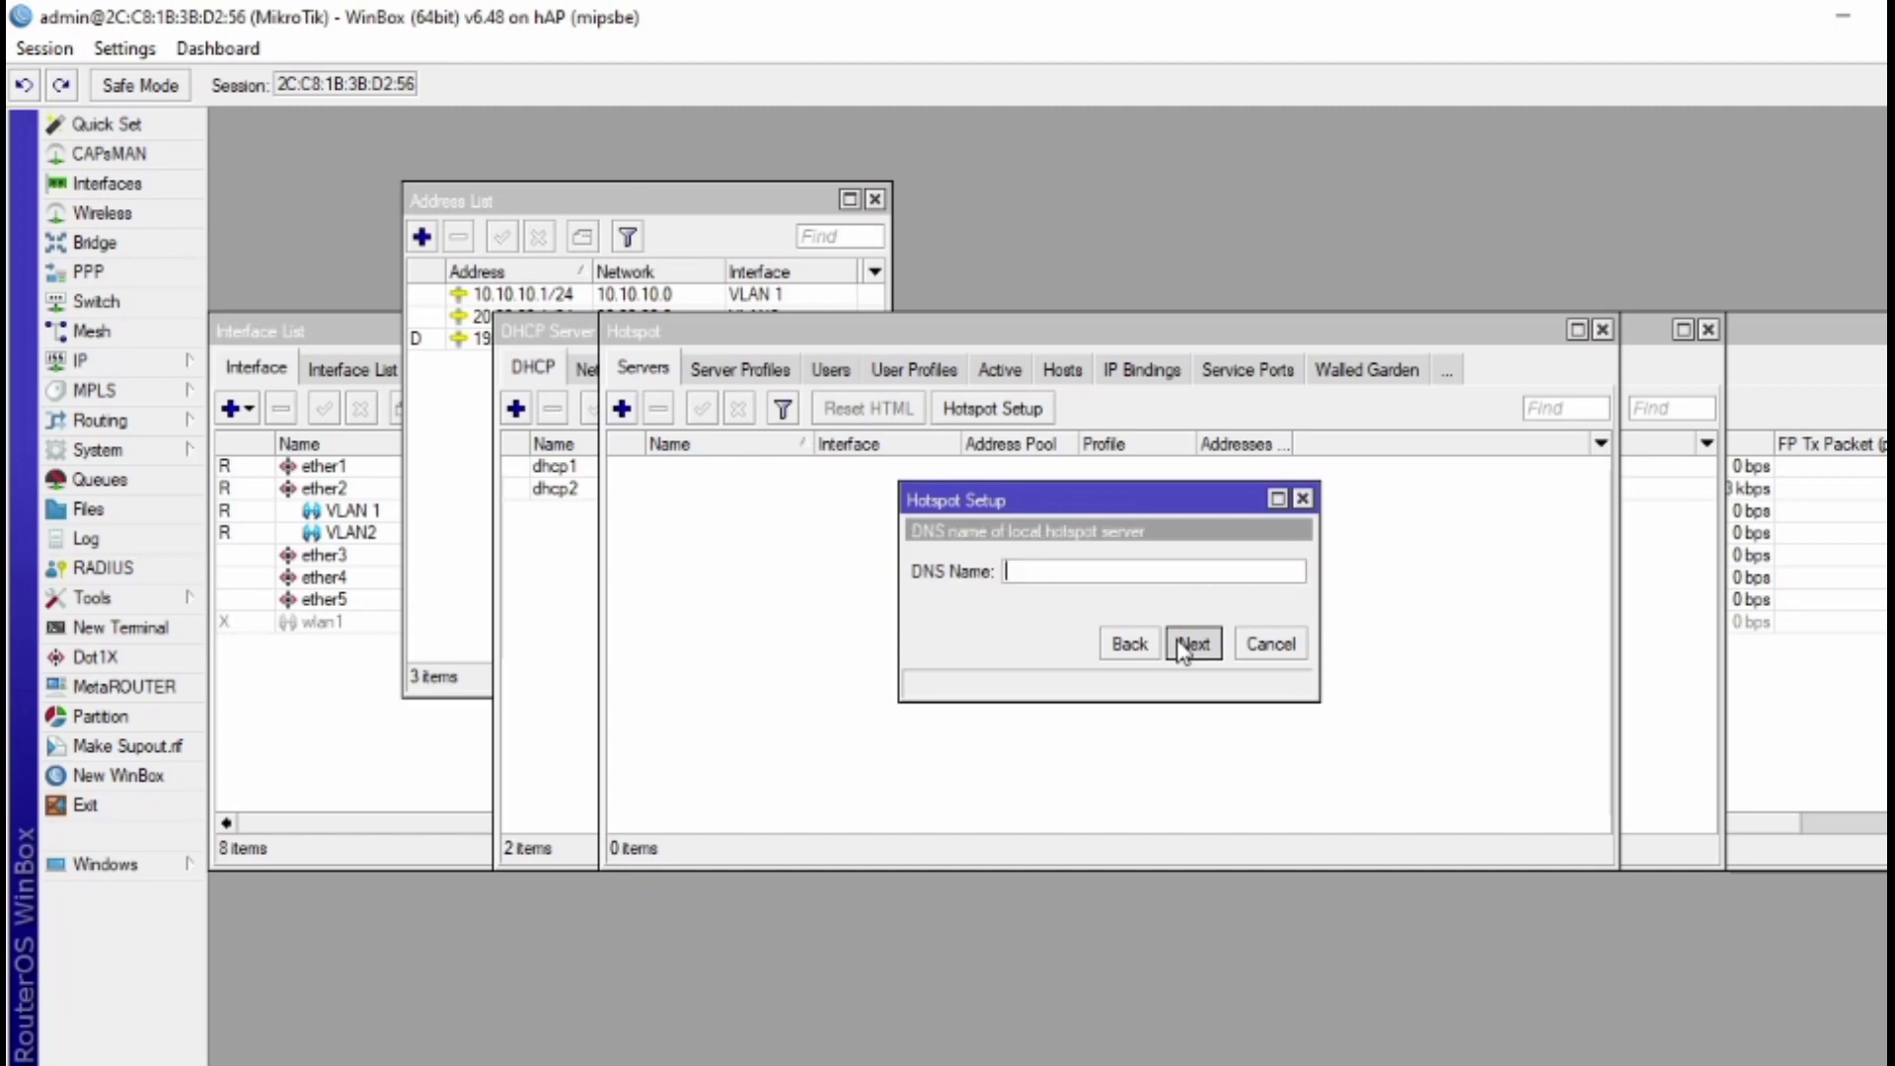
left_click(1180, 646)
left_click(1180, 647)
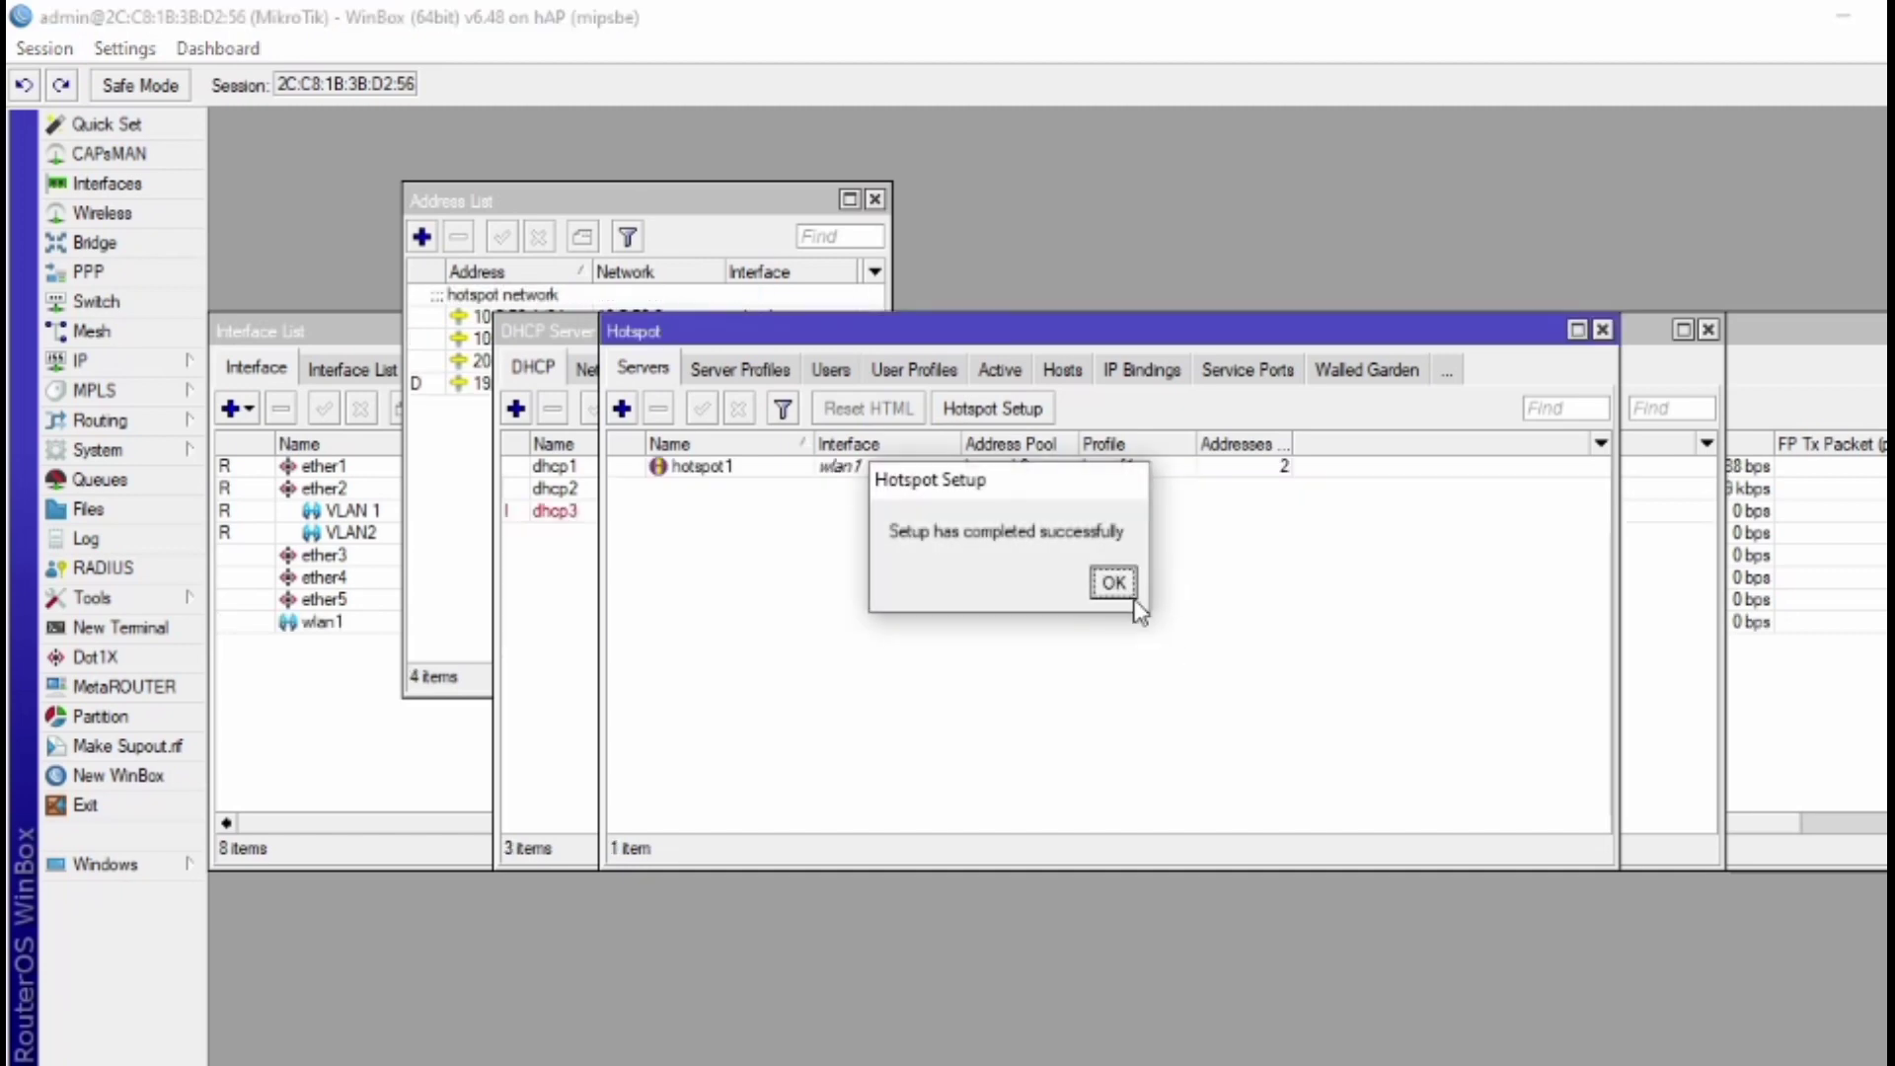
left_click(1132, 596)
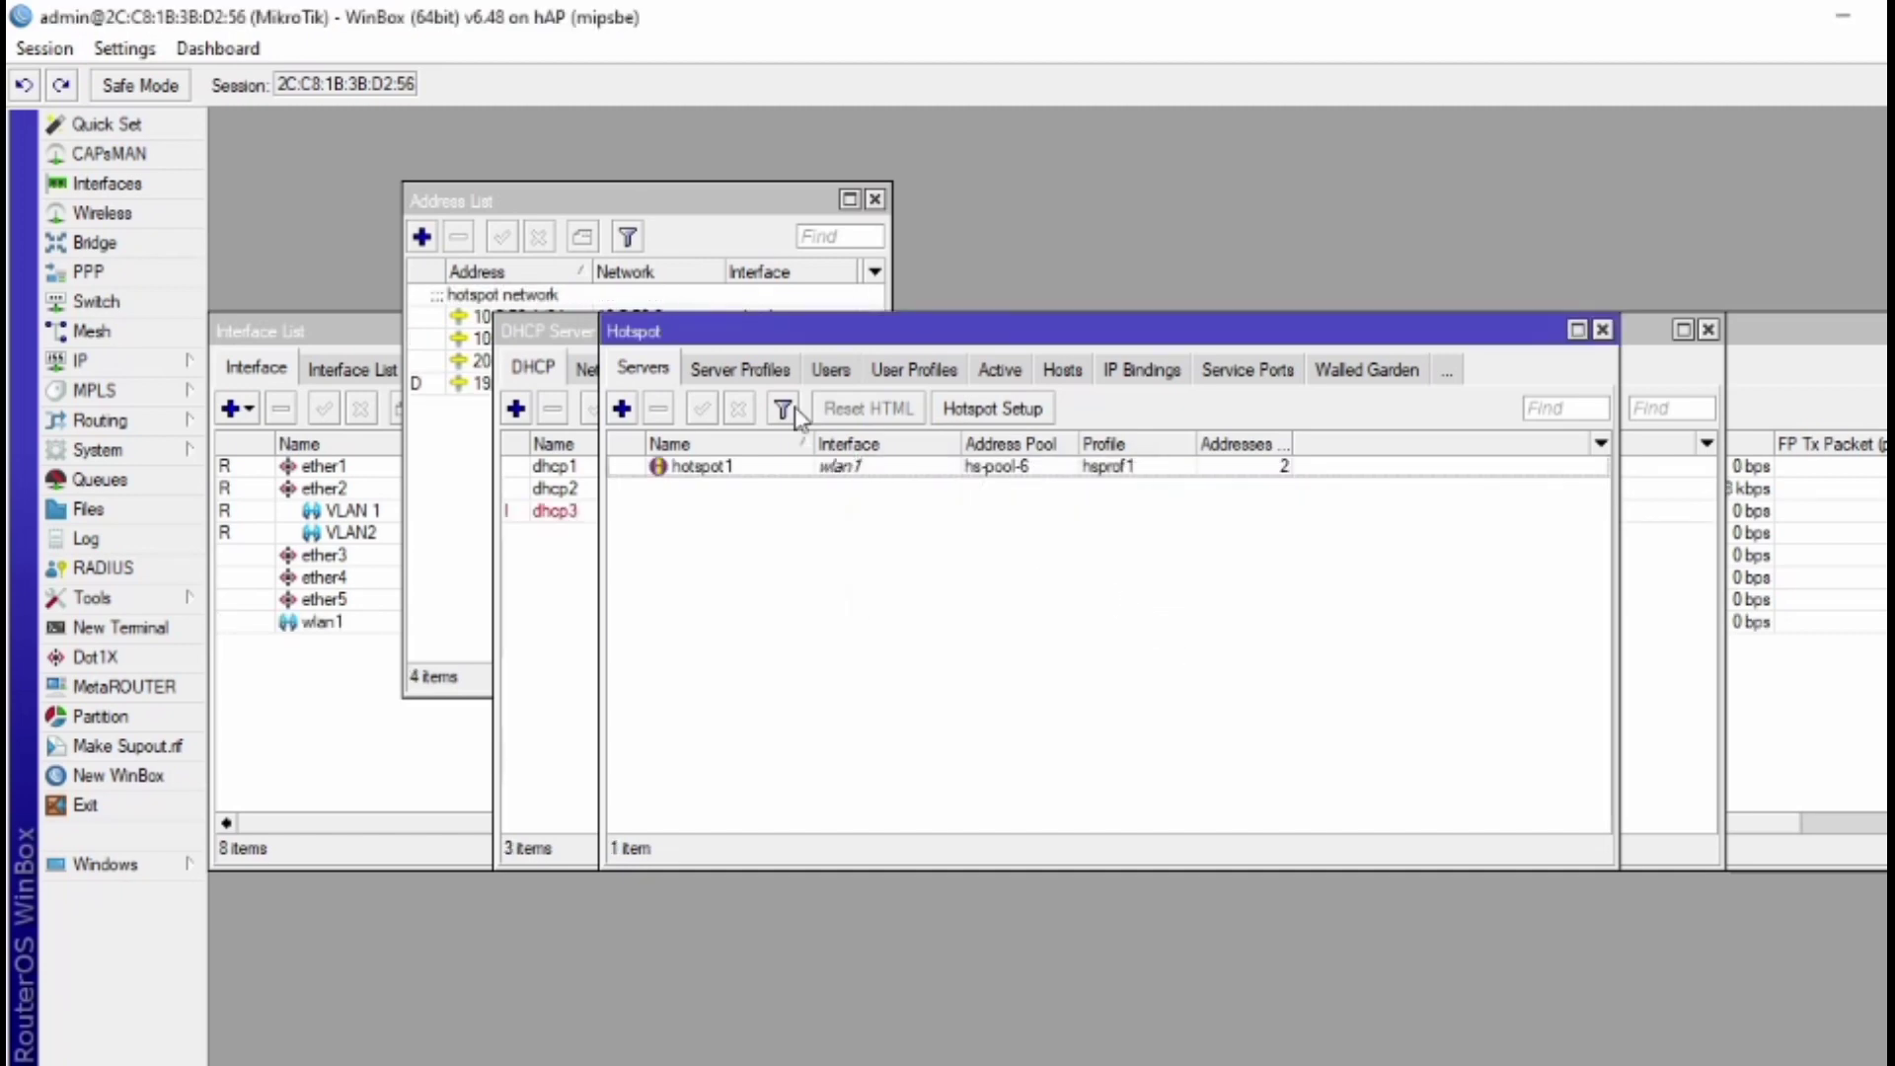
Set a password for the admin hotspot user and save it.
left_click(721, 379)
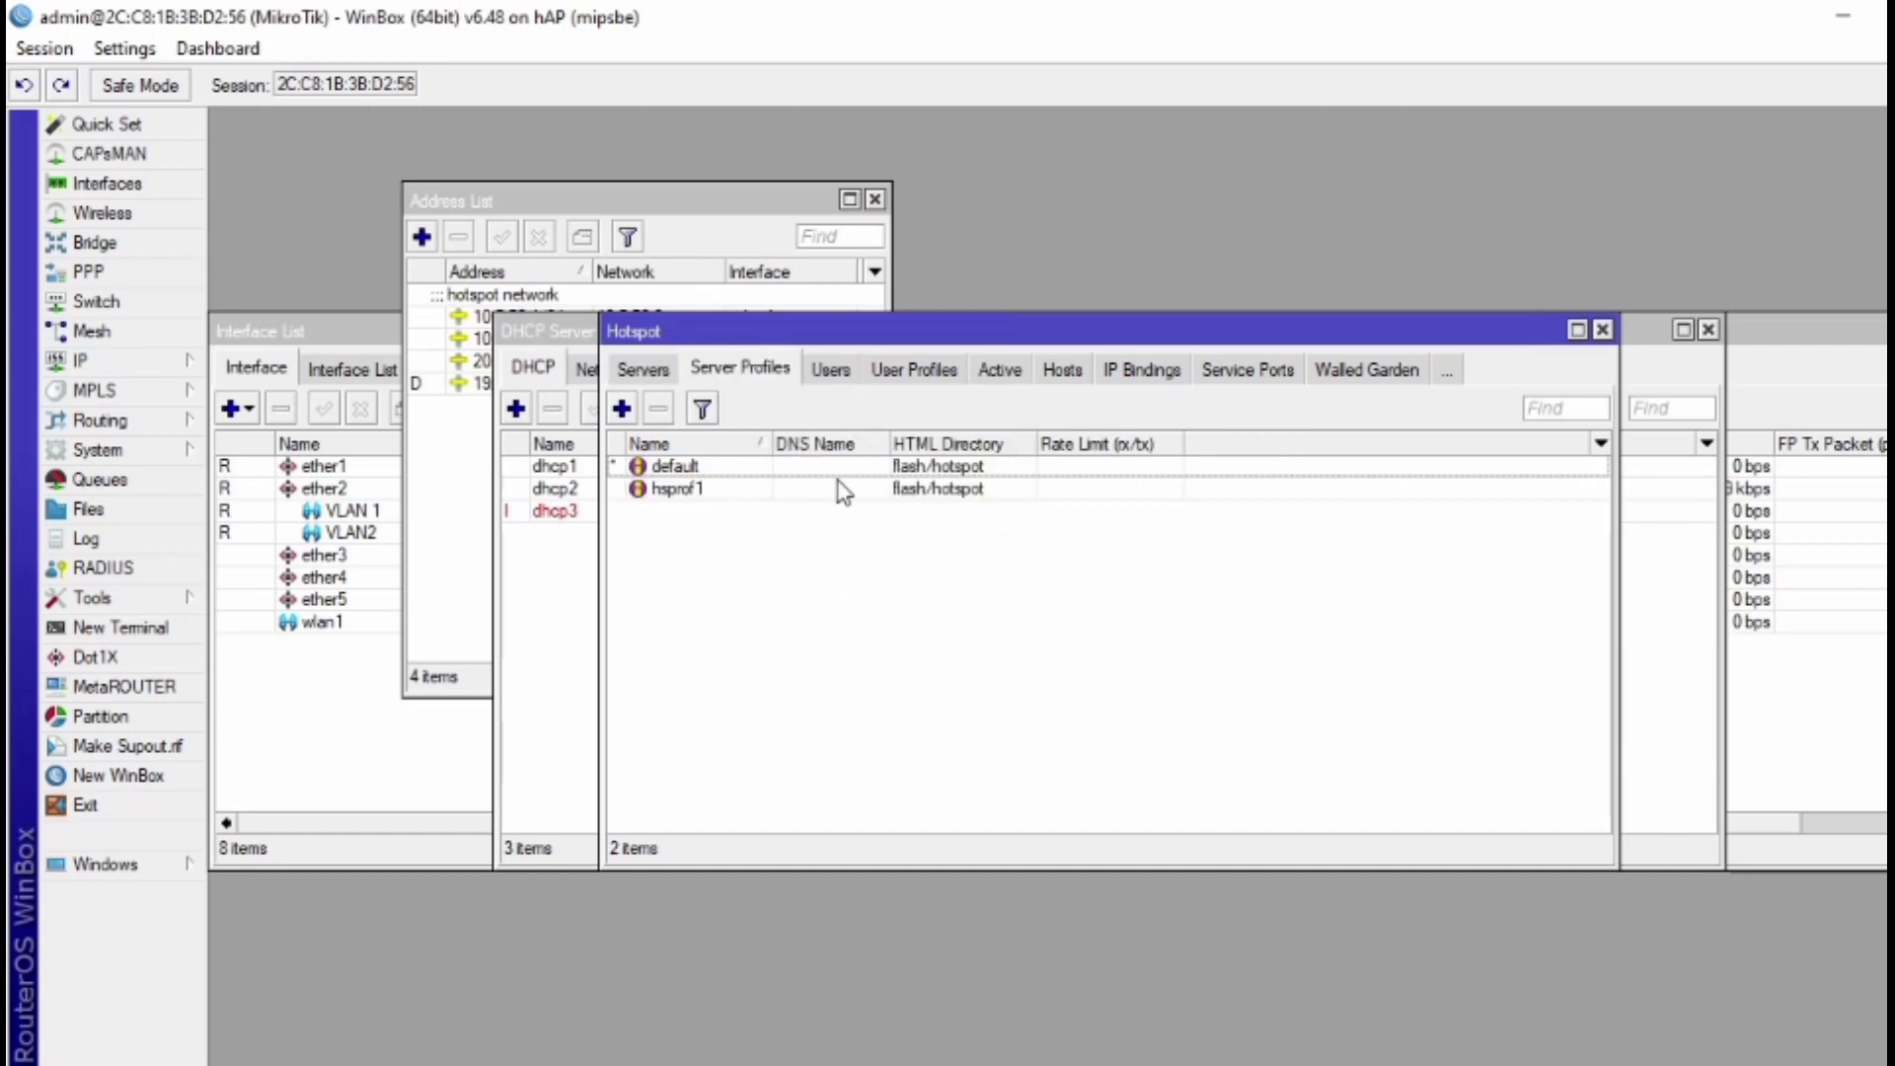
left_click(845, 381)
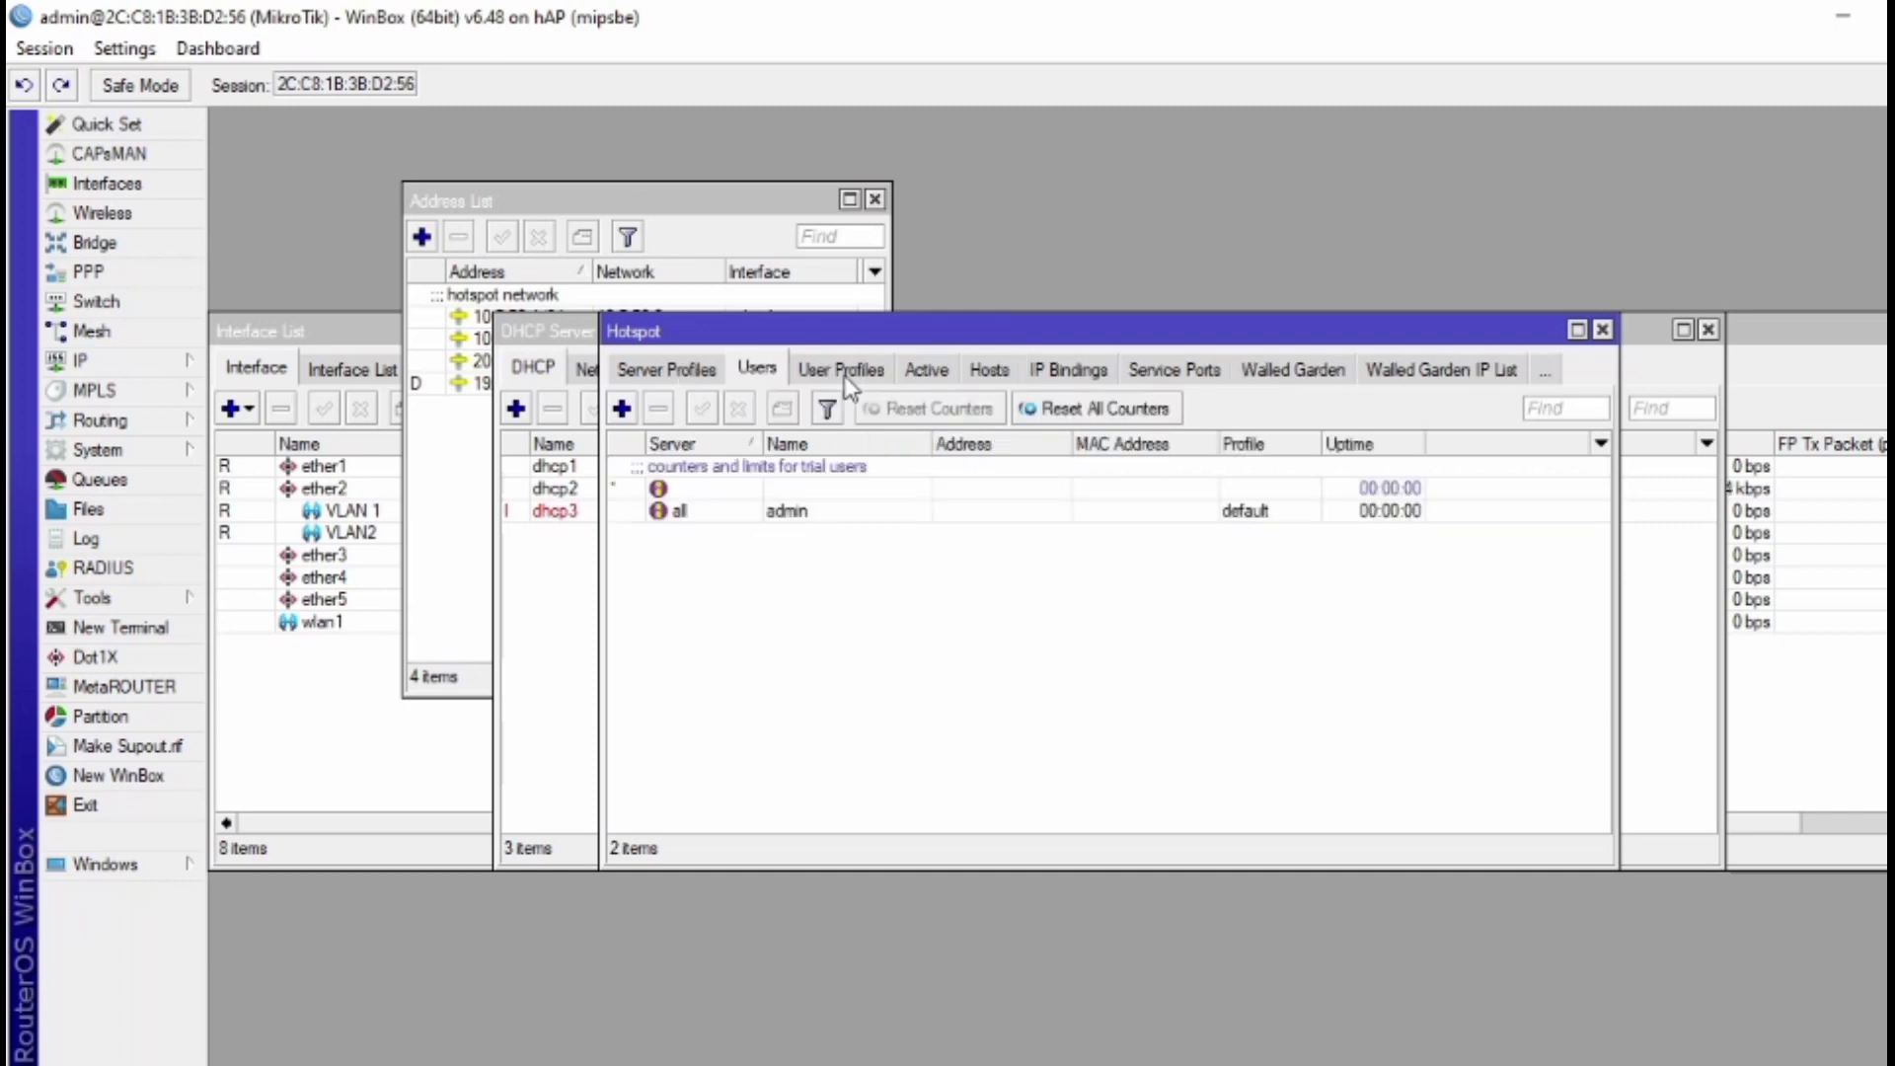
double_click(886, 511)
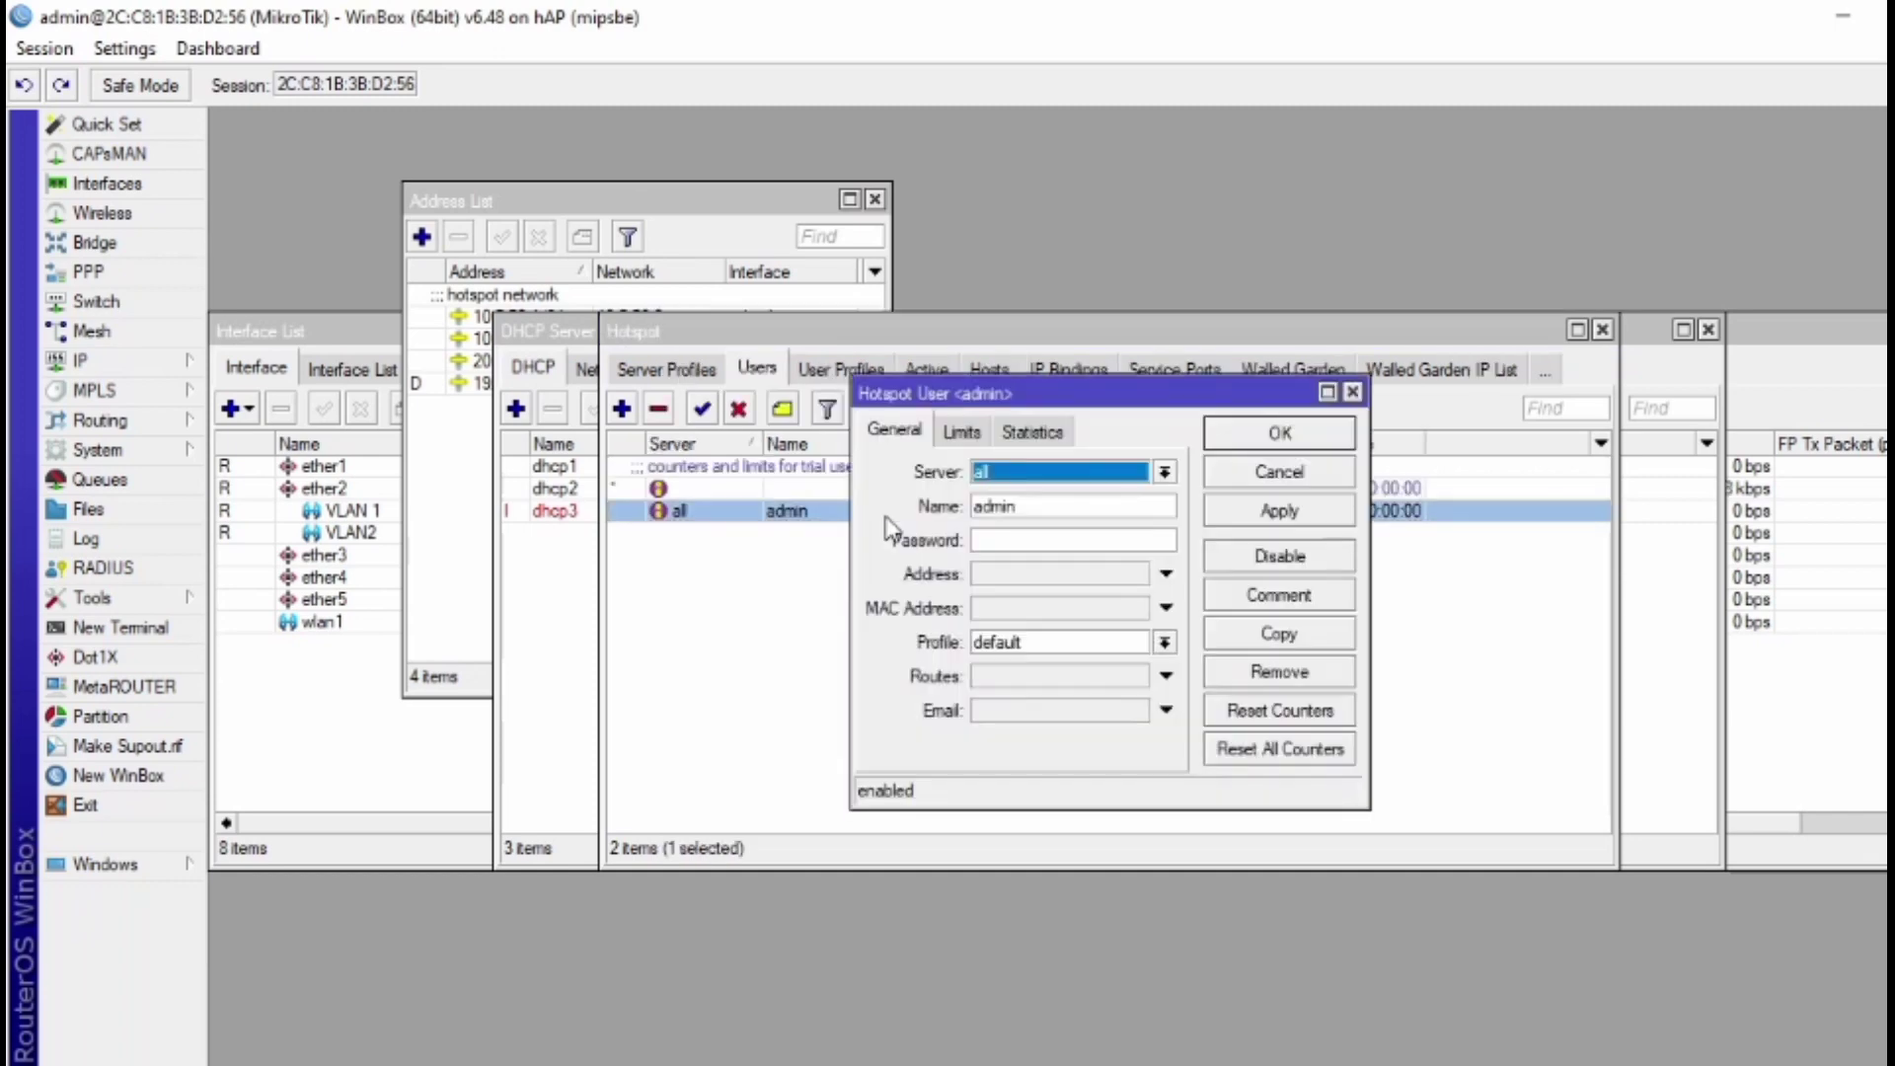
left_click(1044, 541)
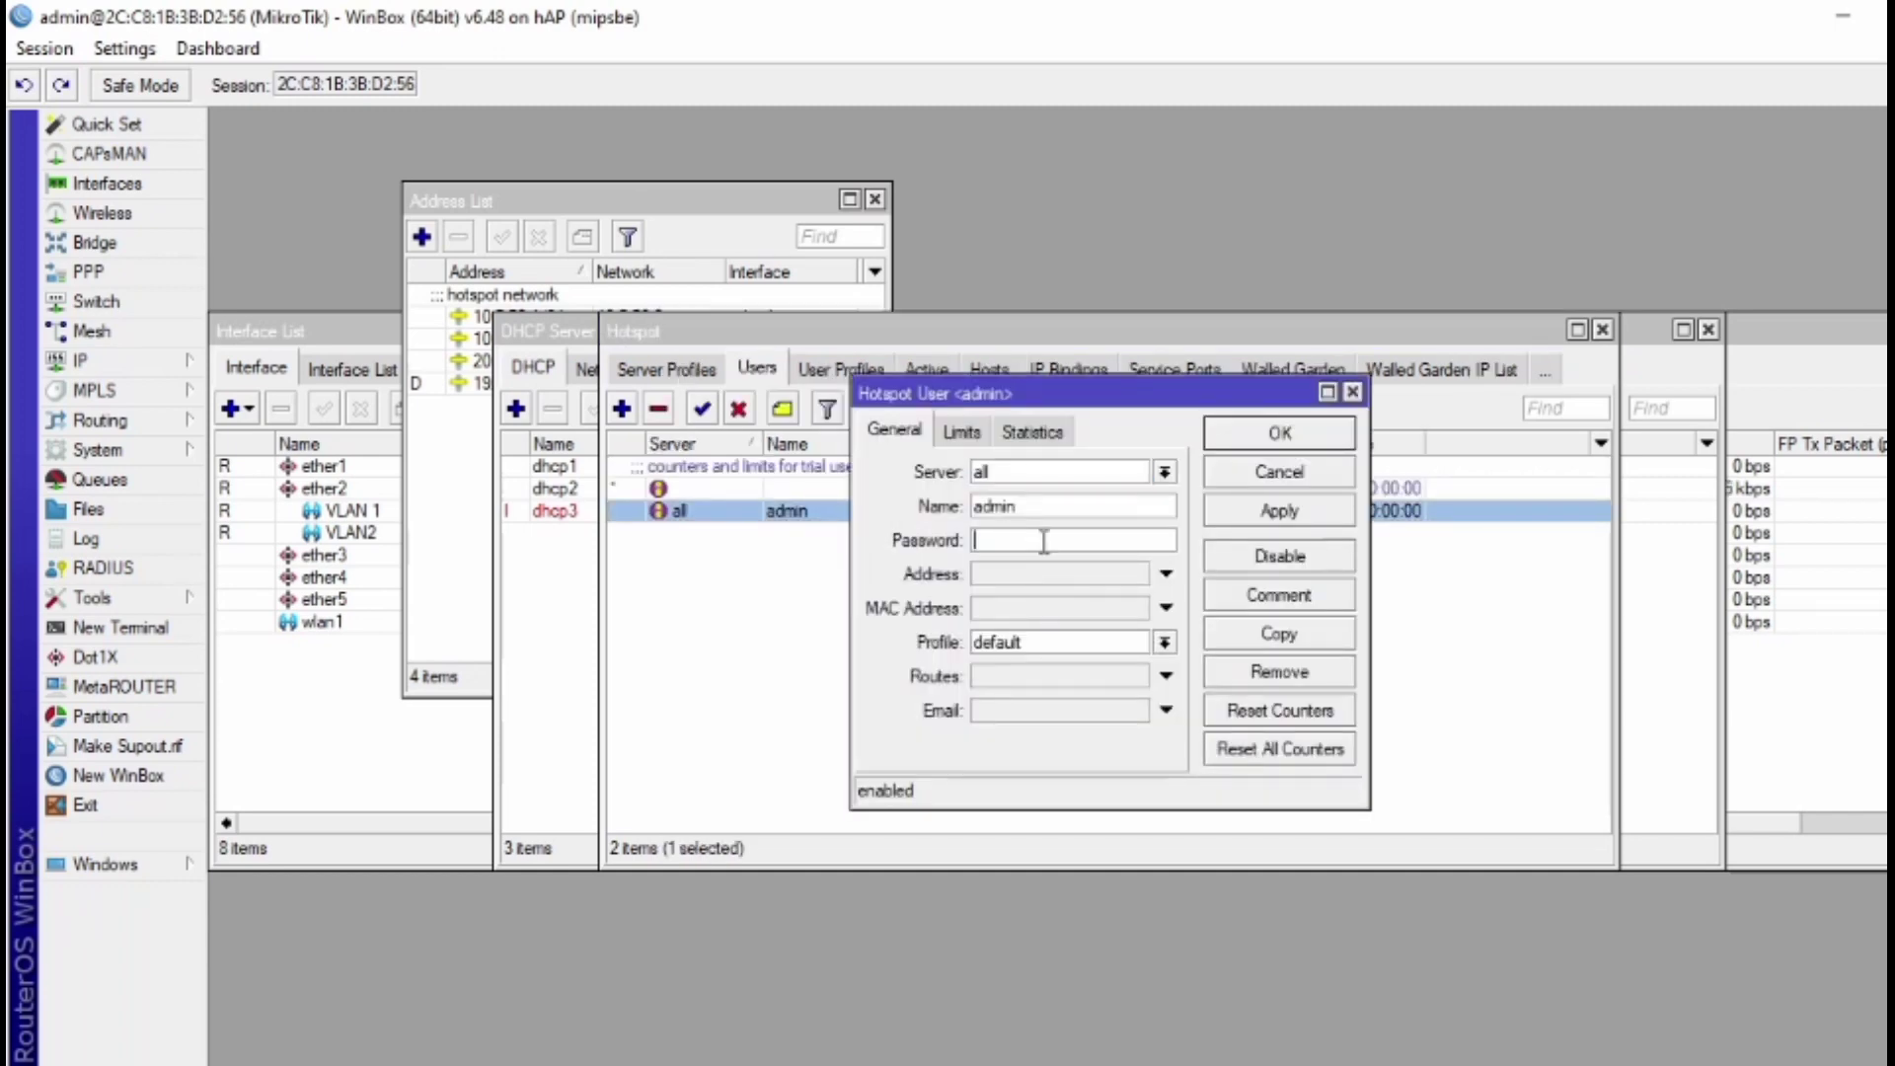
type("***")
left_click(1255, 516)
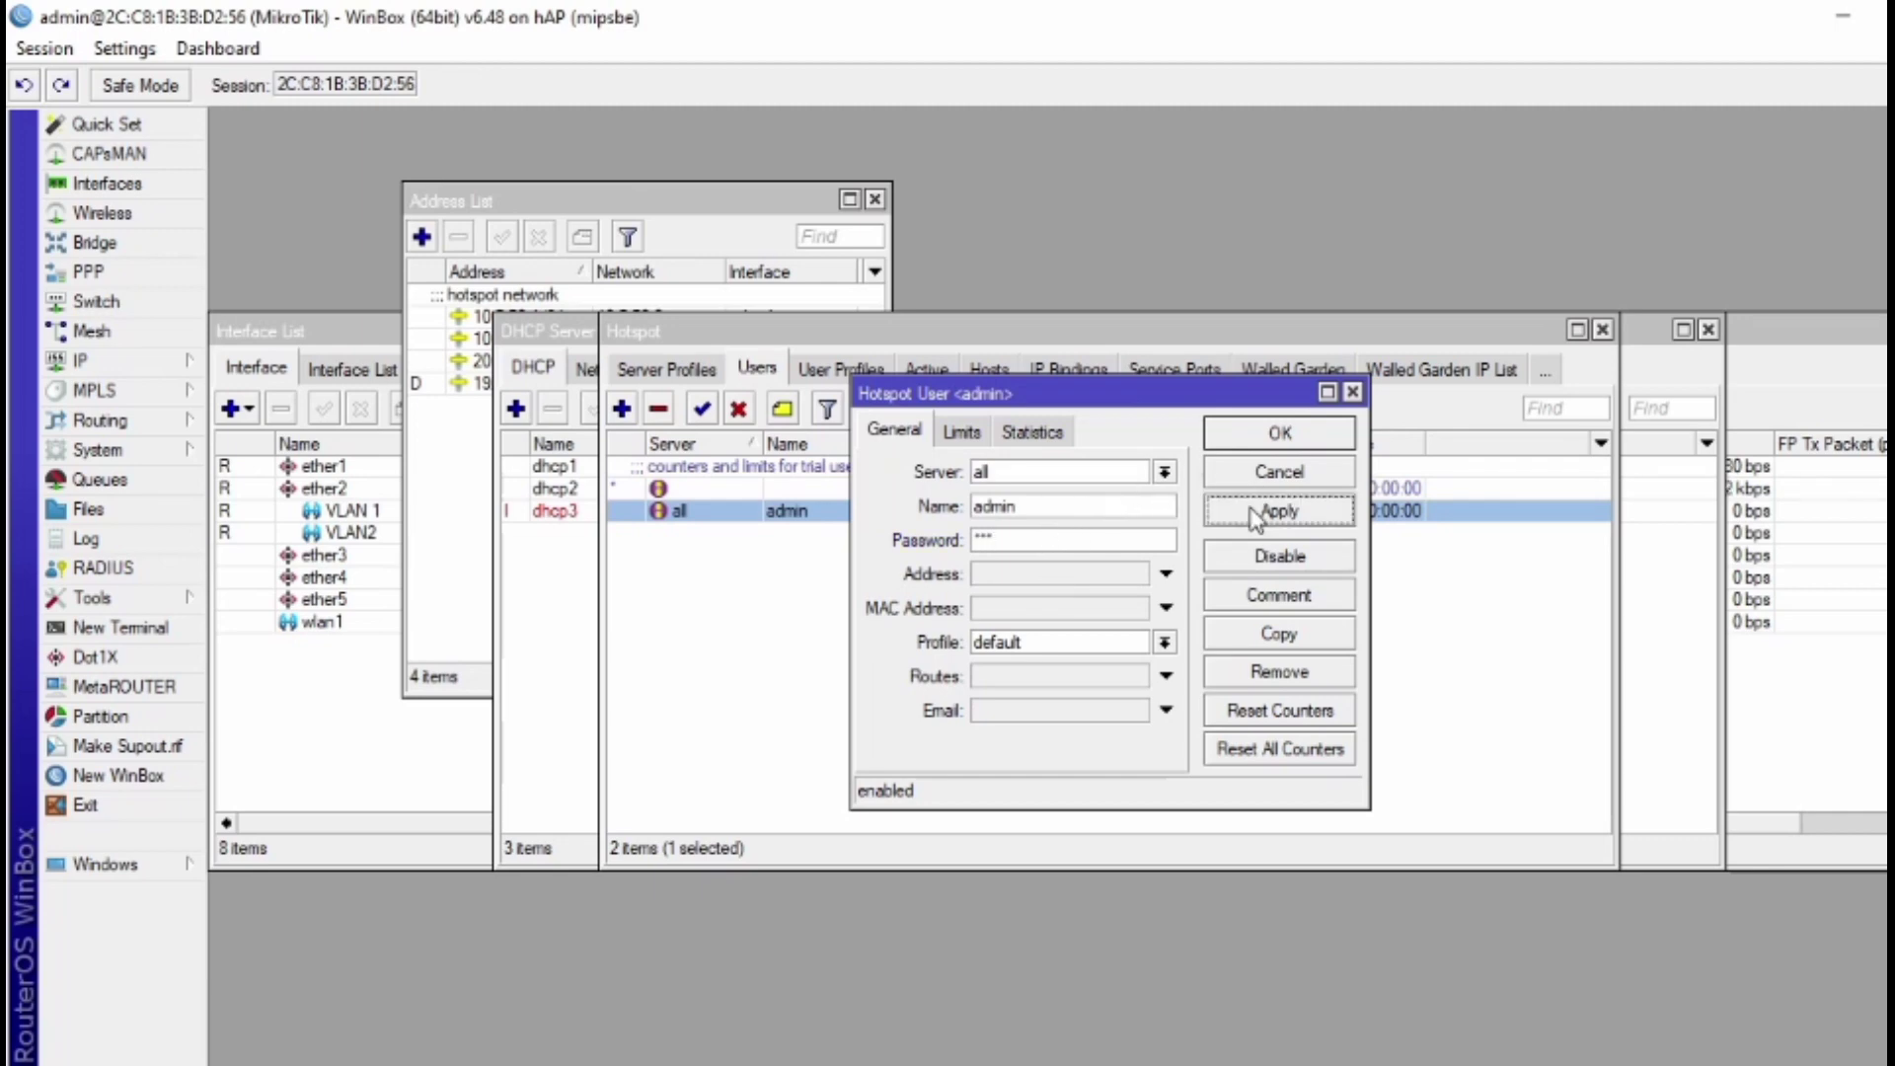
left_click(1283, 431)
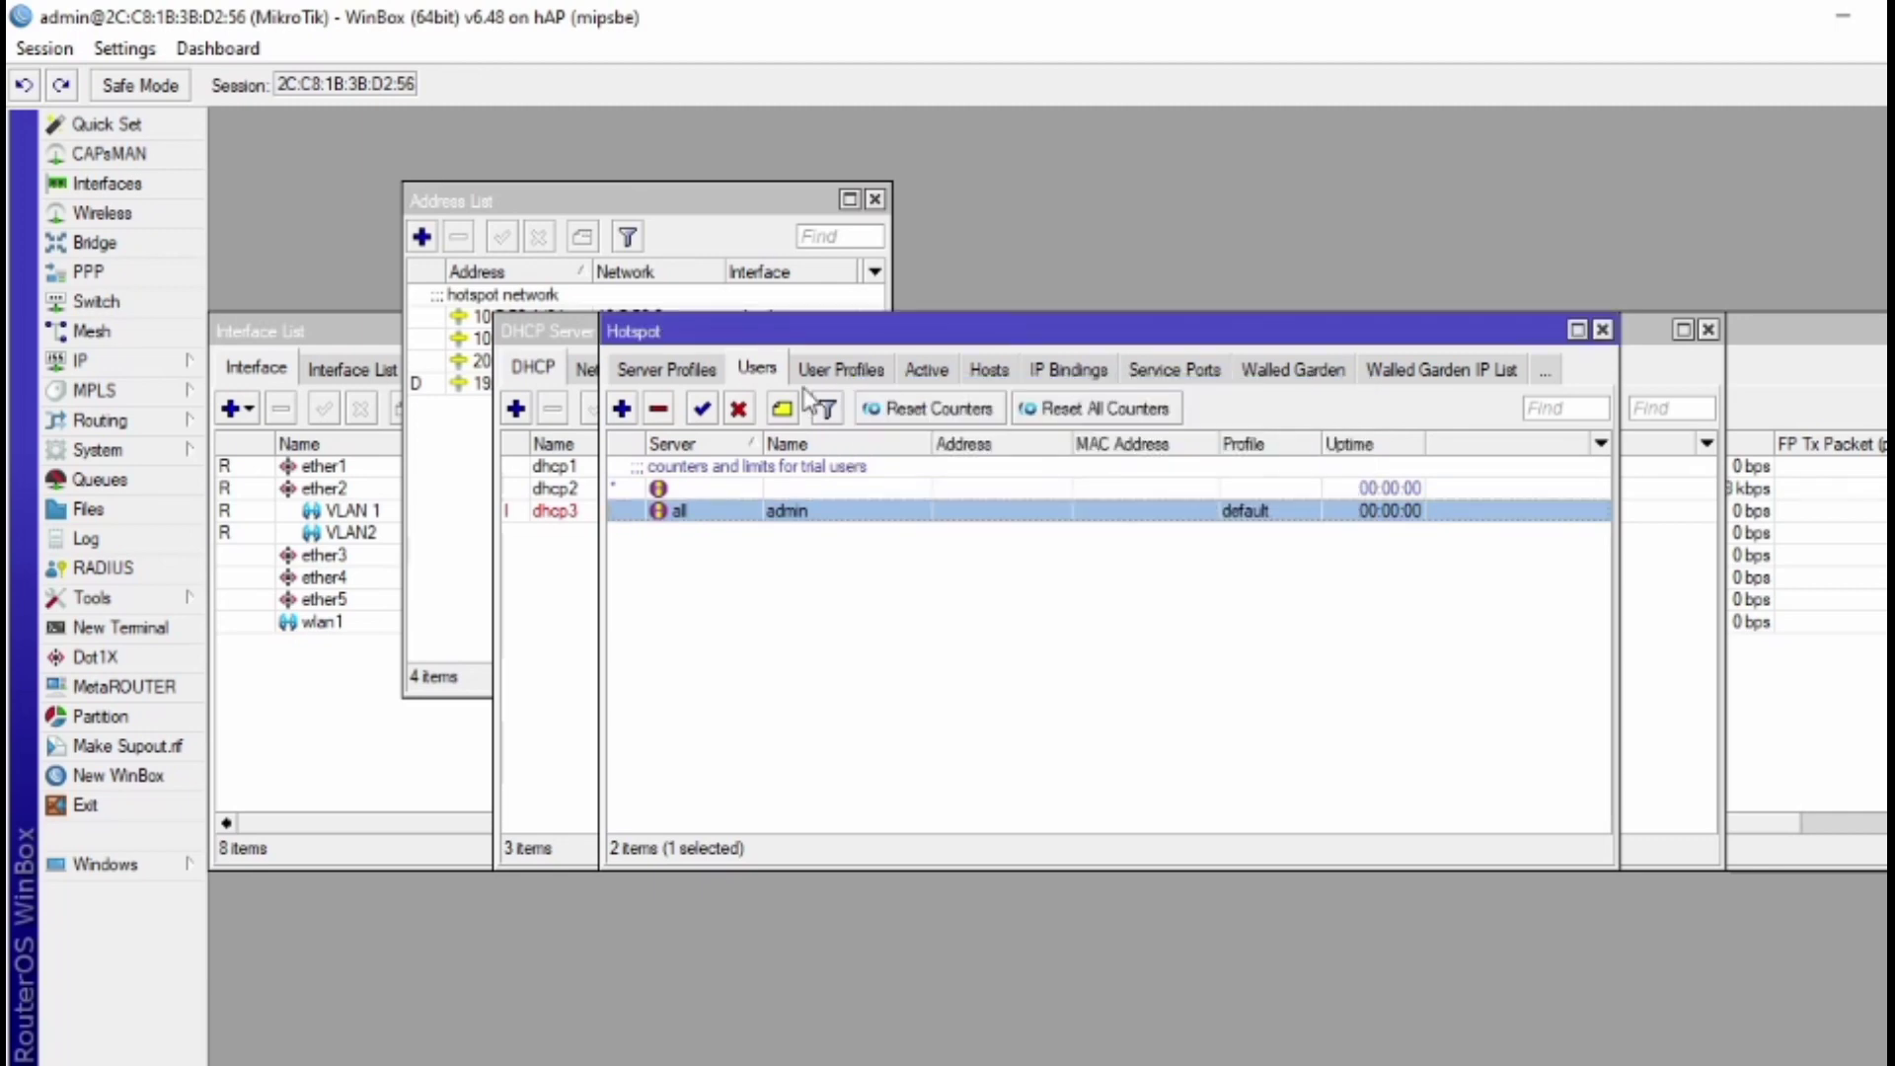
Set the wlan1 wireless interface to ap bridge mode with the 2GHz-B/G/N band.
left_click(116, 215)
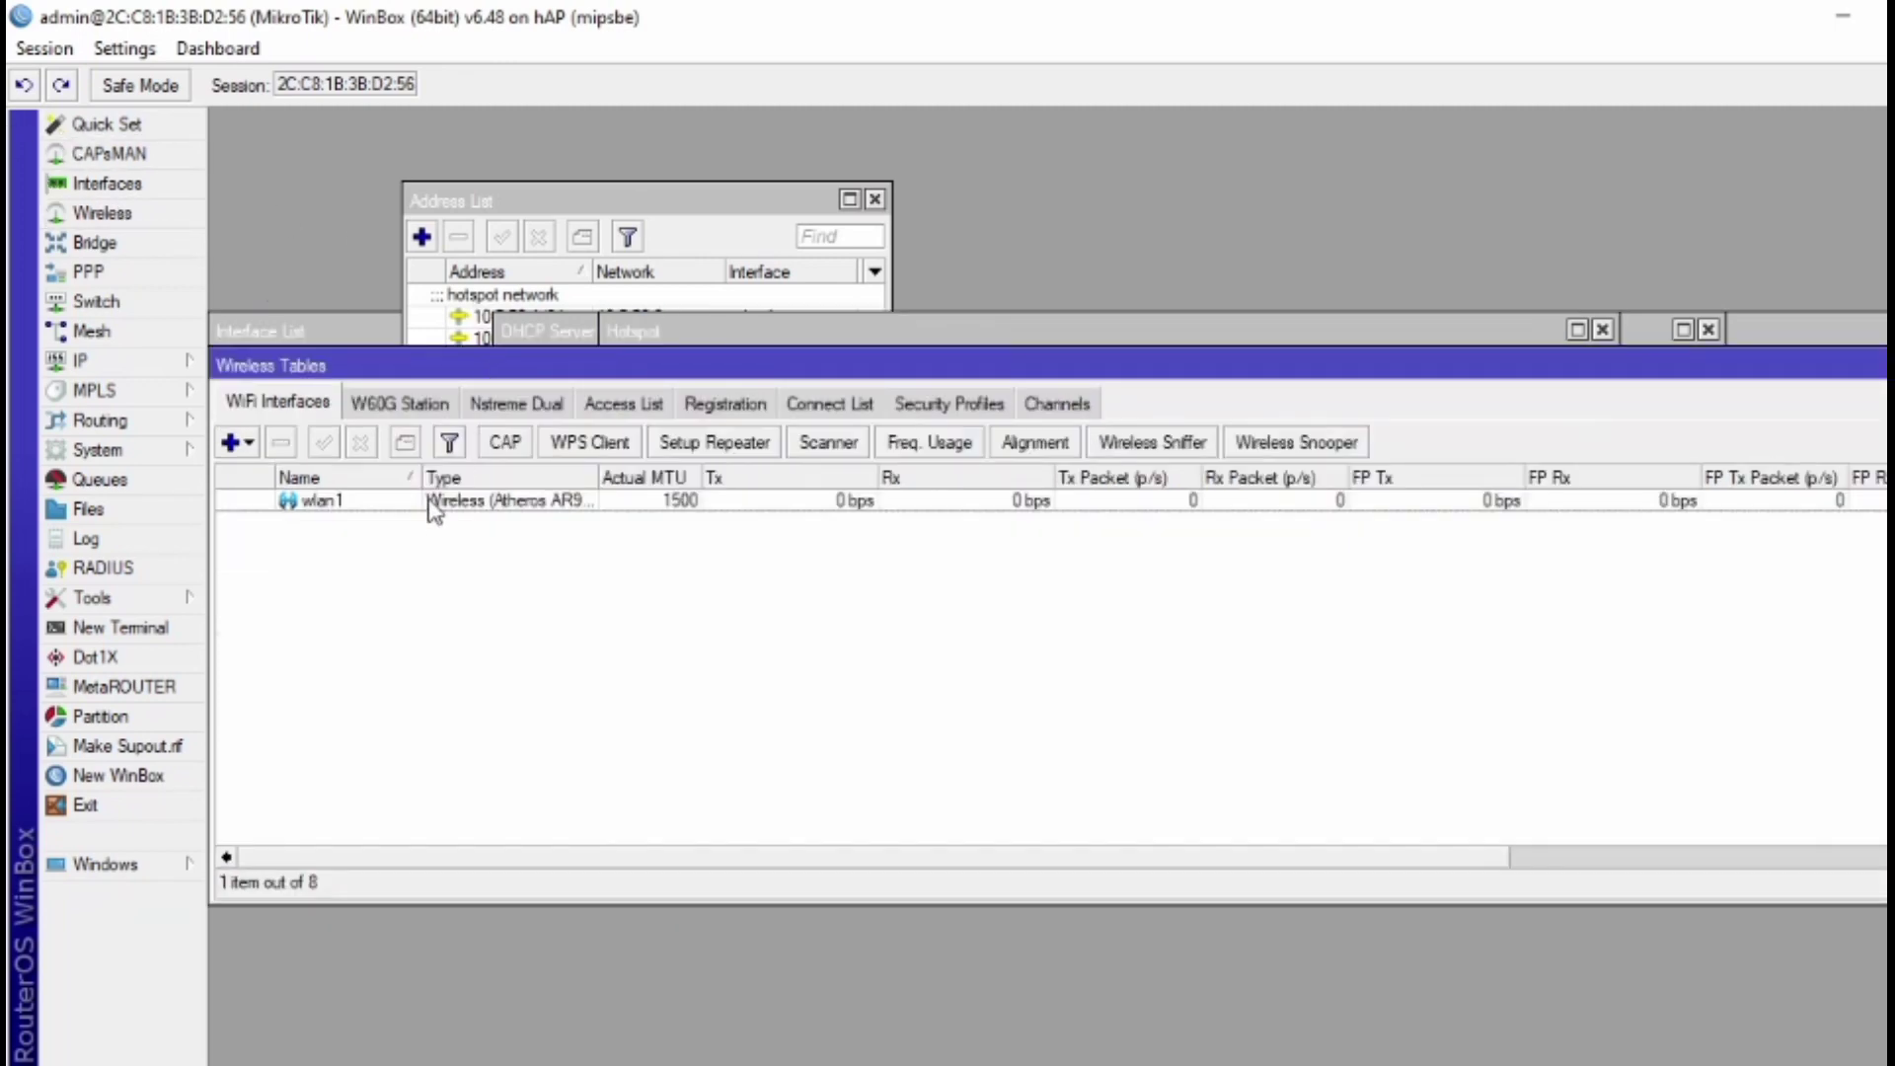
double_click(429, 499)
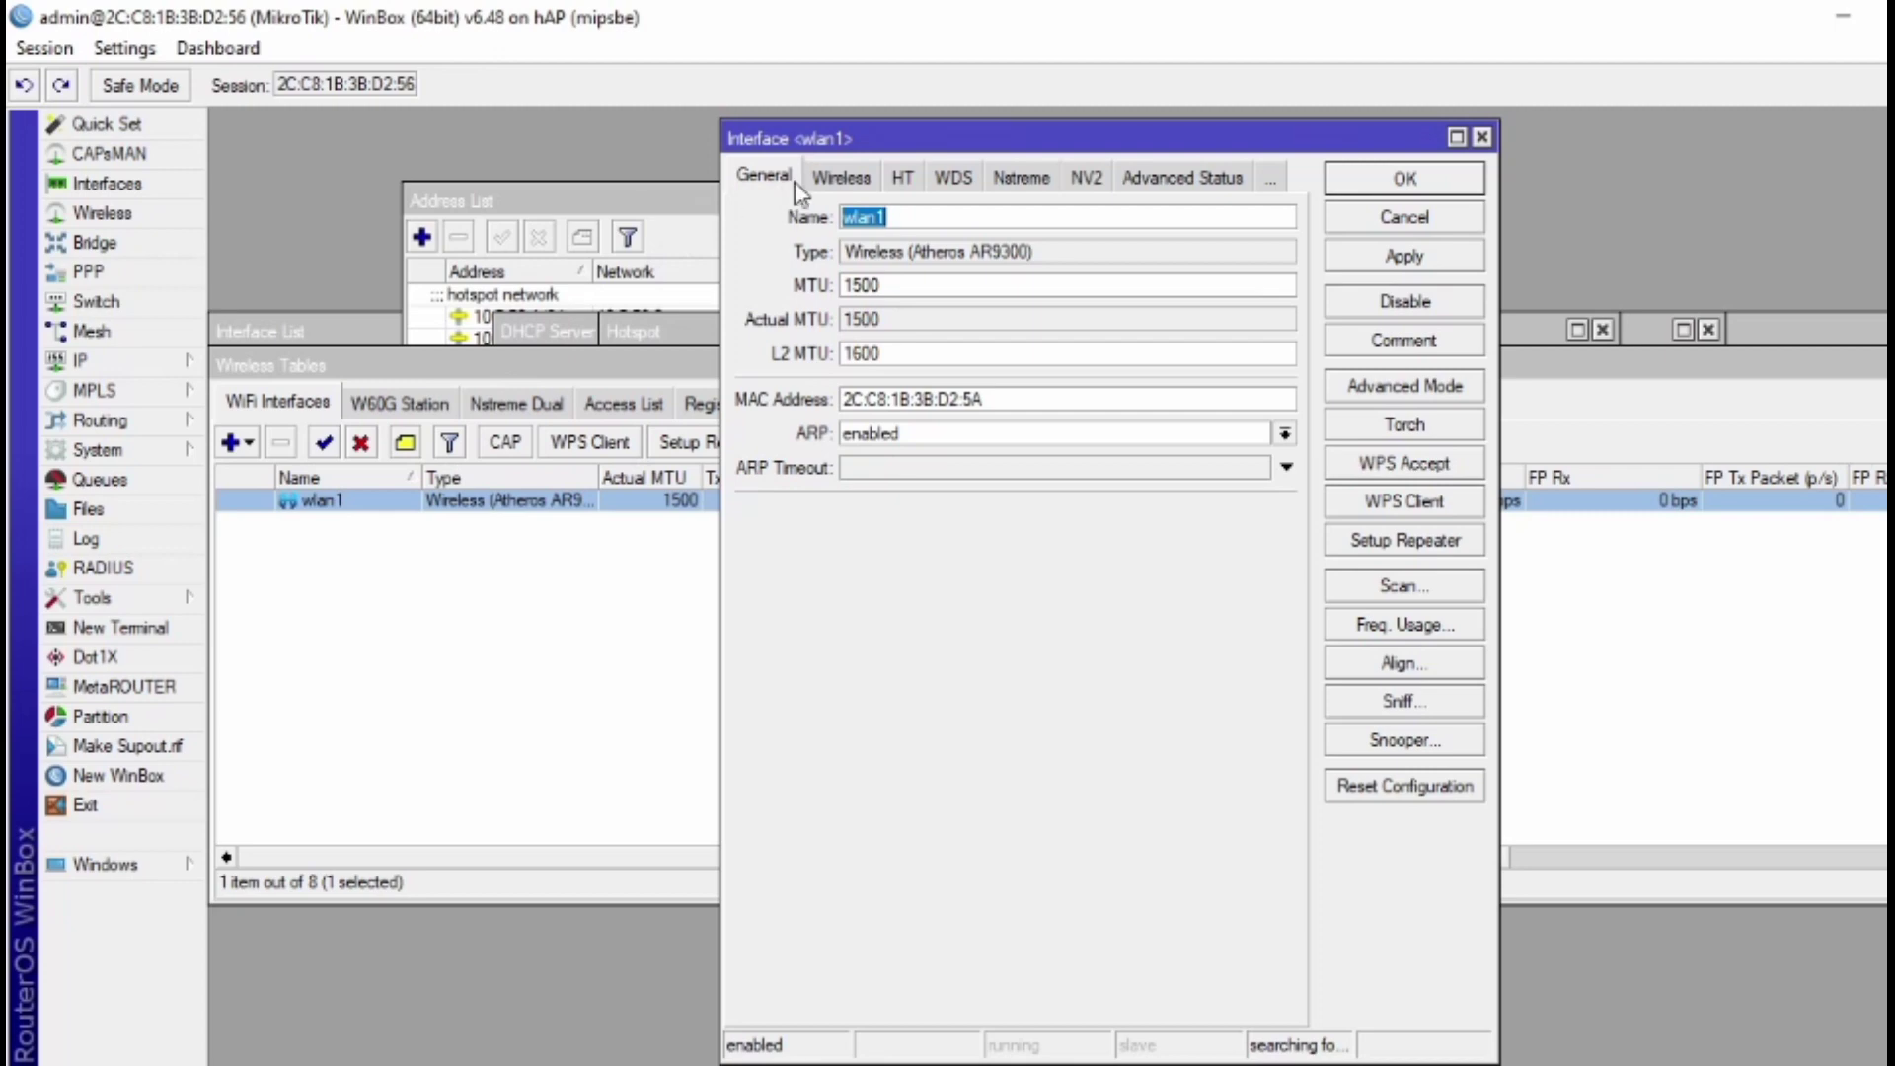
left_click(842, 174)
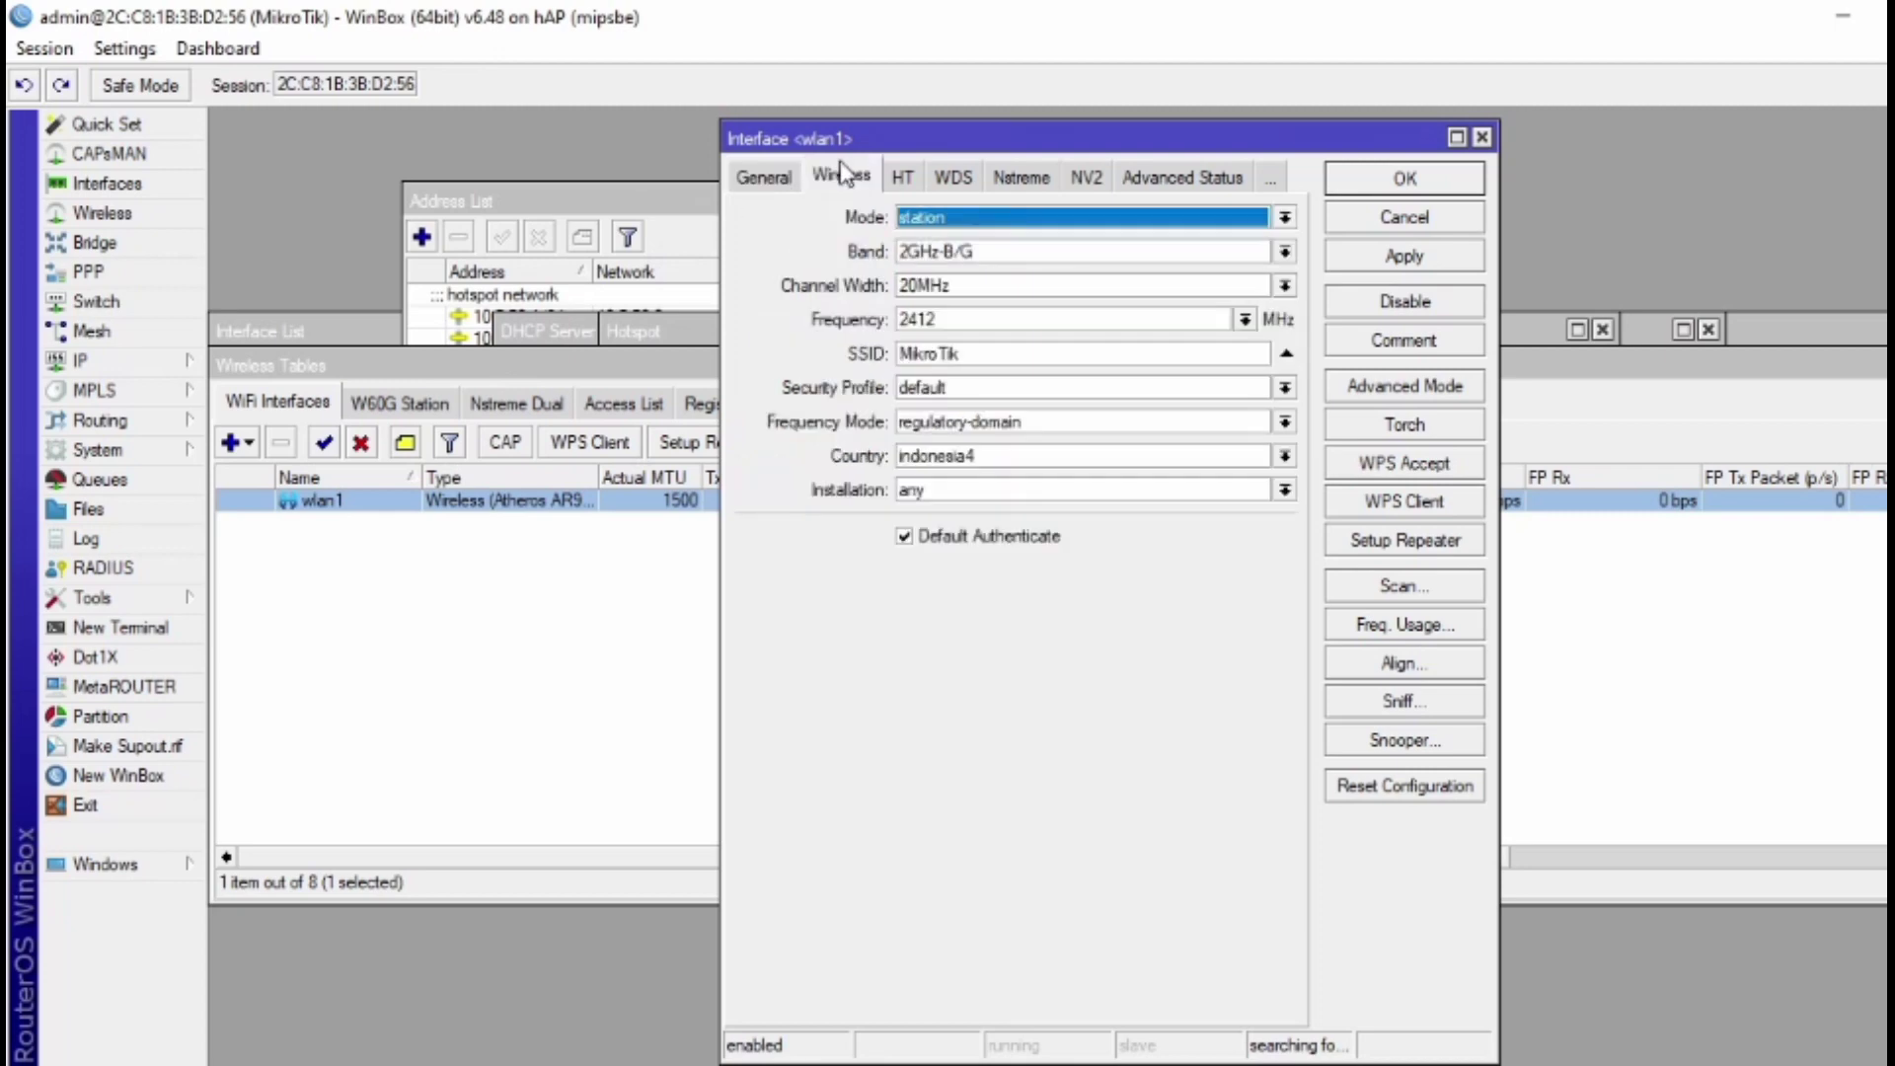
left_click(969, 223)
left_click(982, 264)
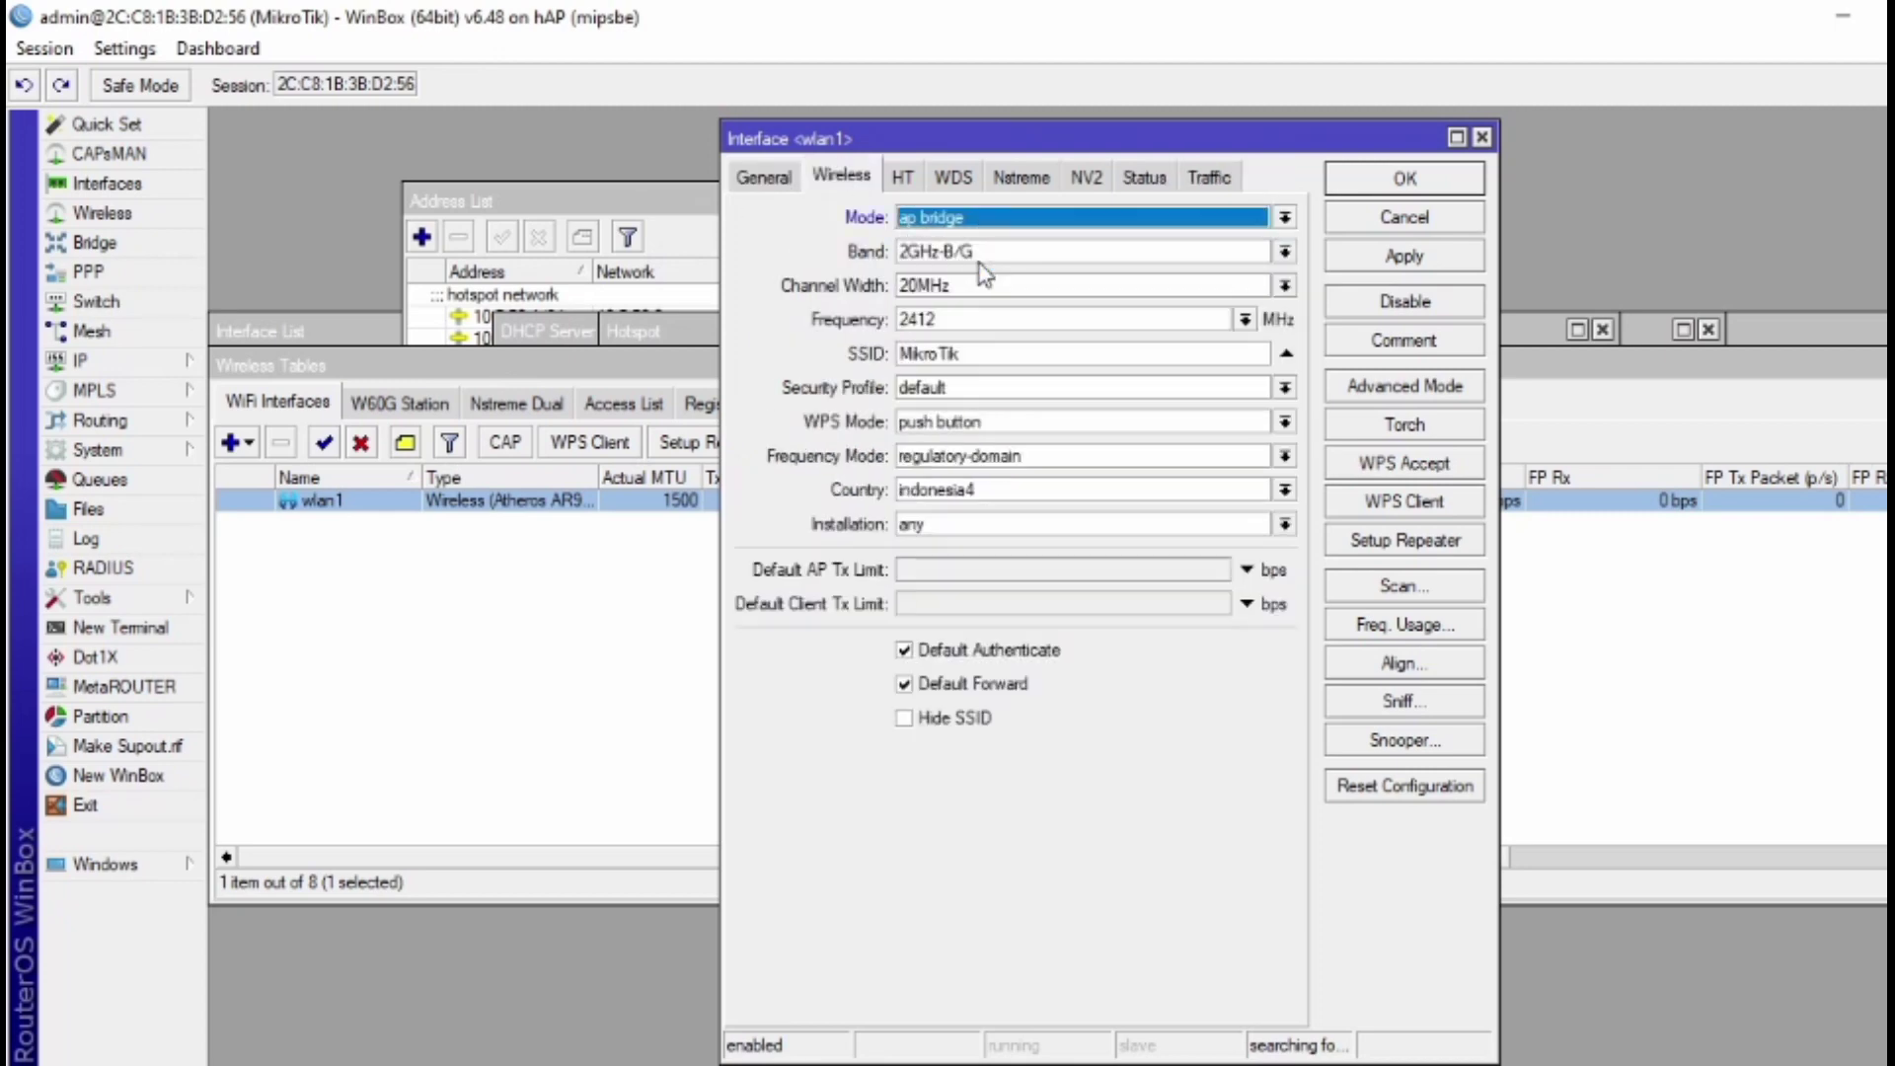
left_click(997, 256)
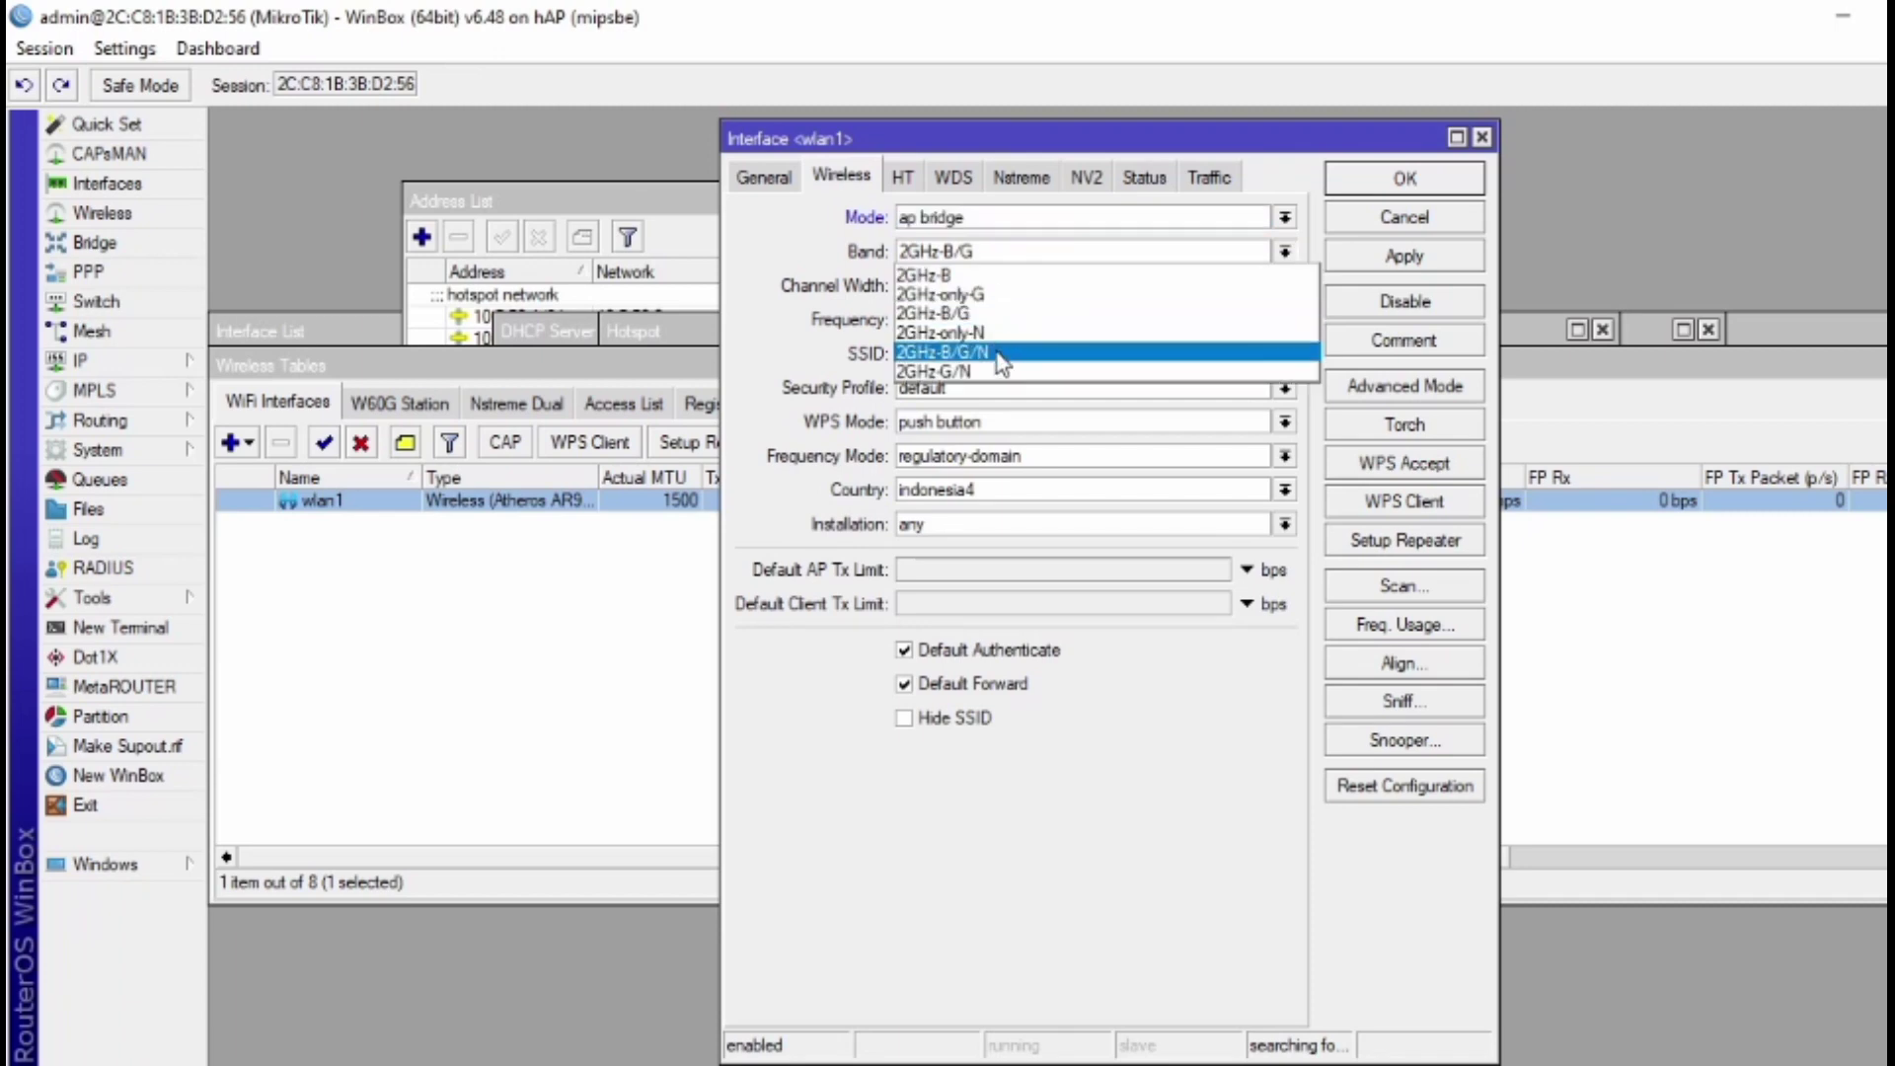
left_click(1002, 353)
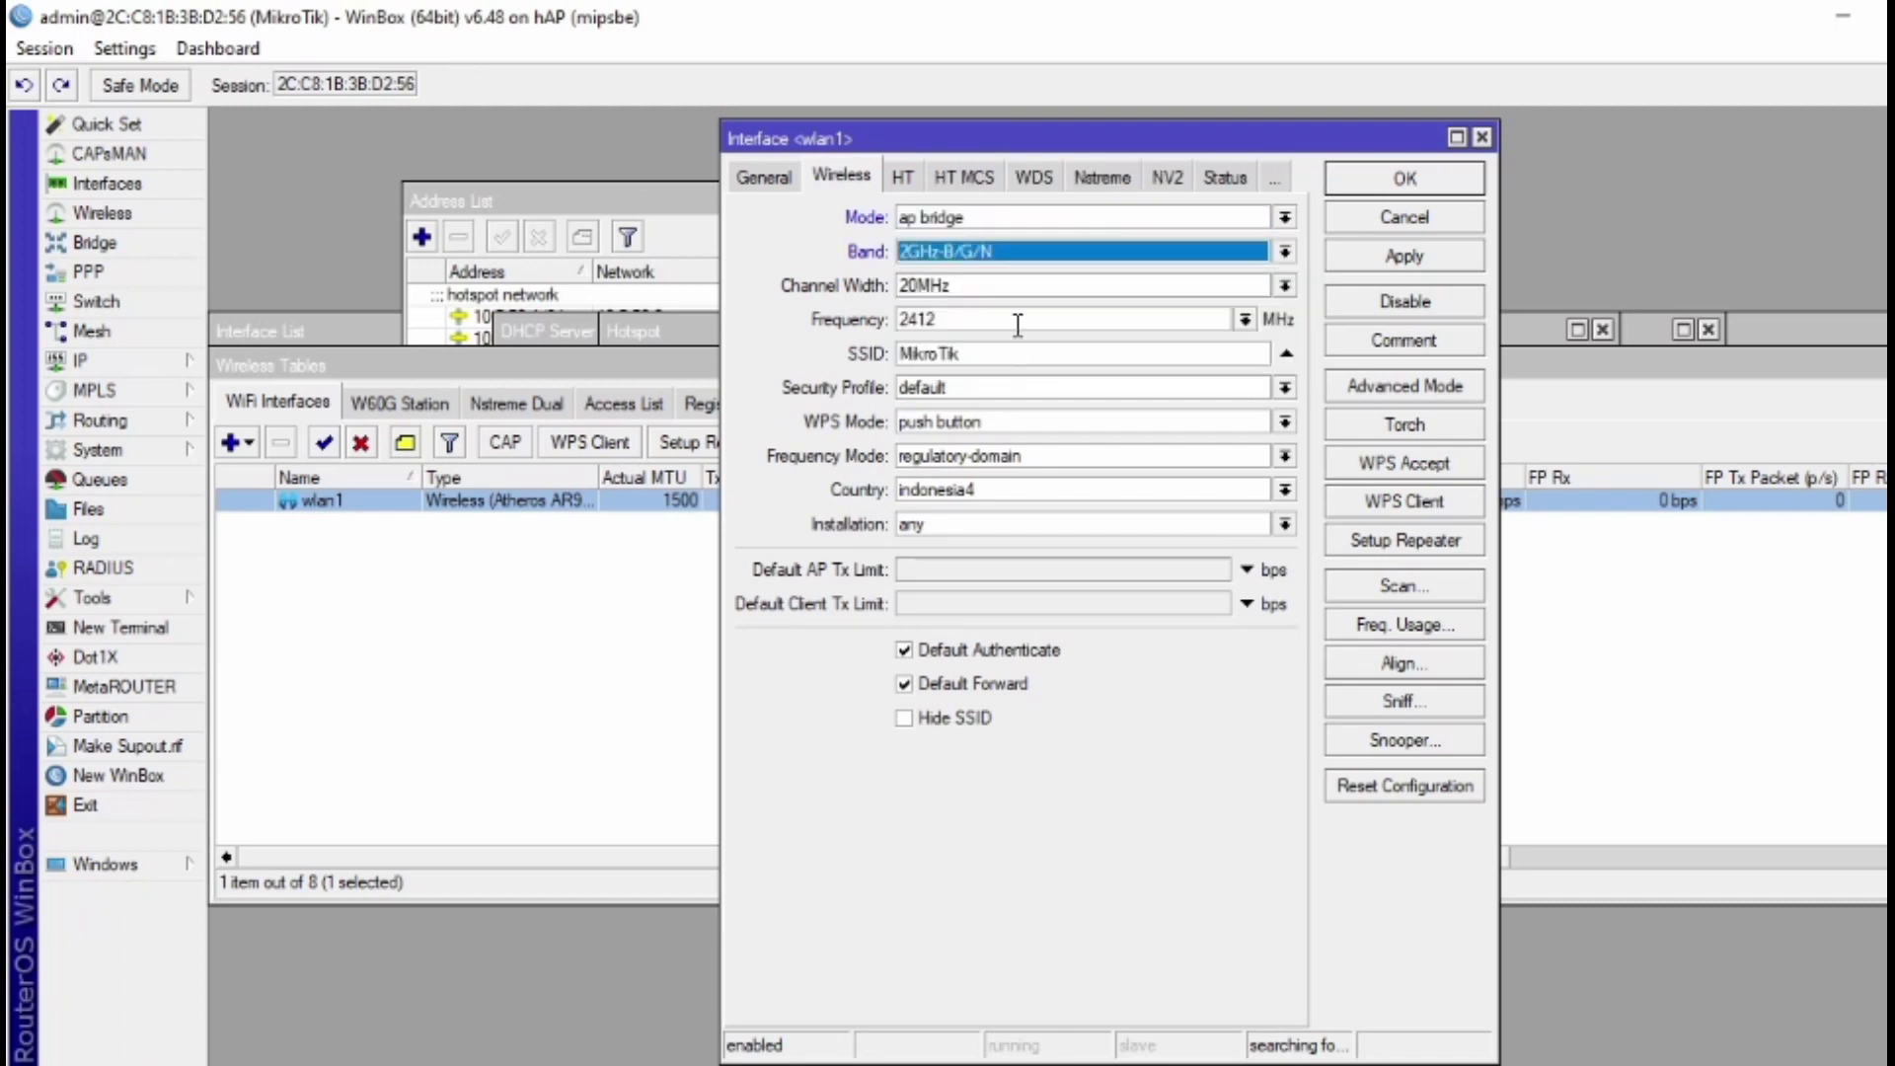
left_click(1244, 319)
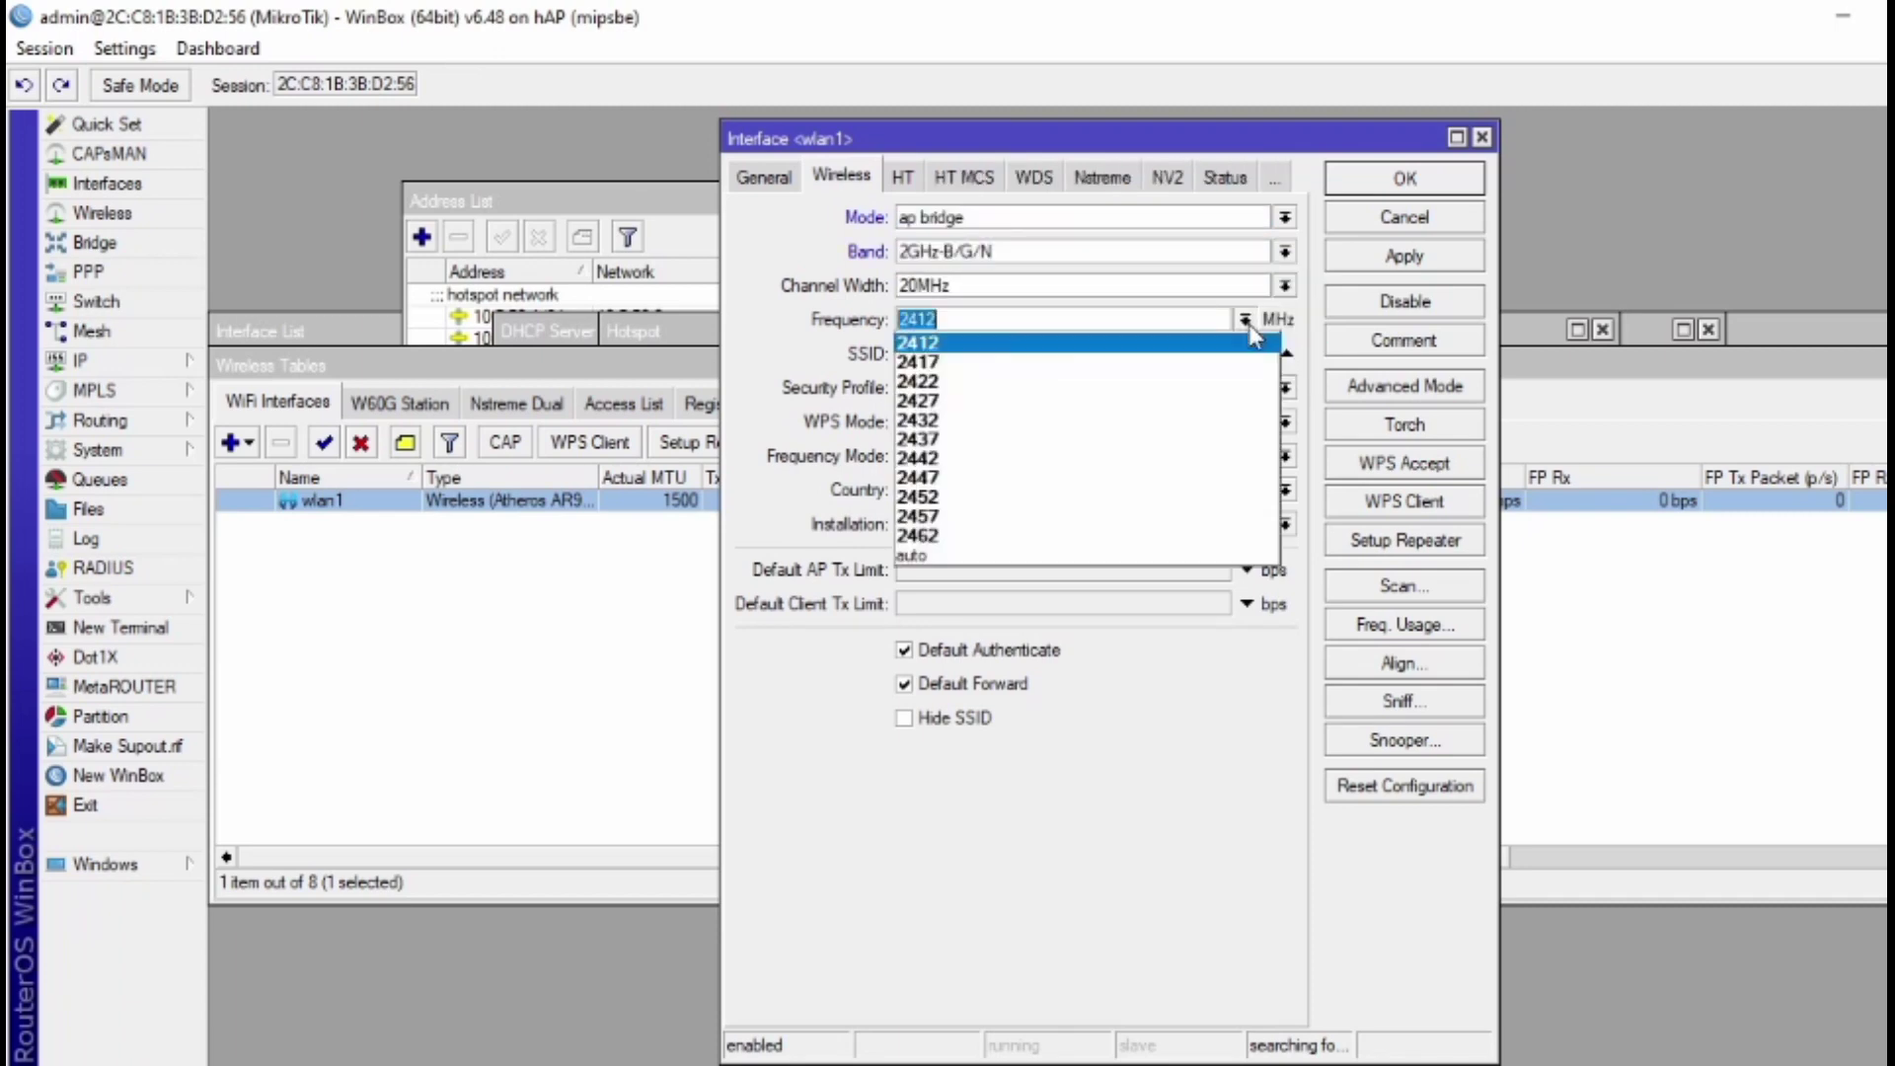
left_click(1187, 569)
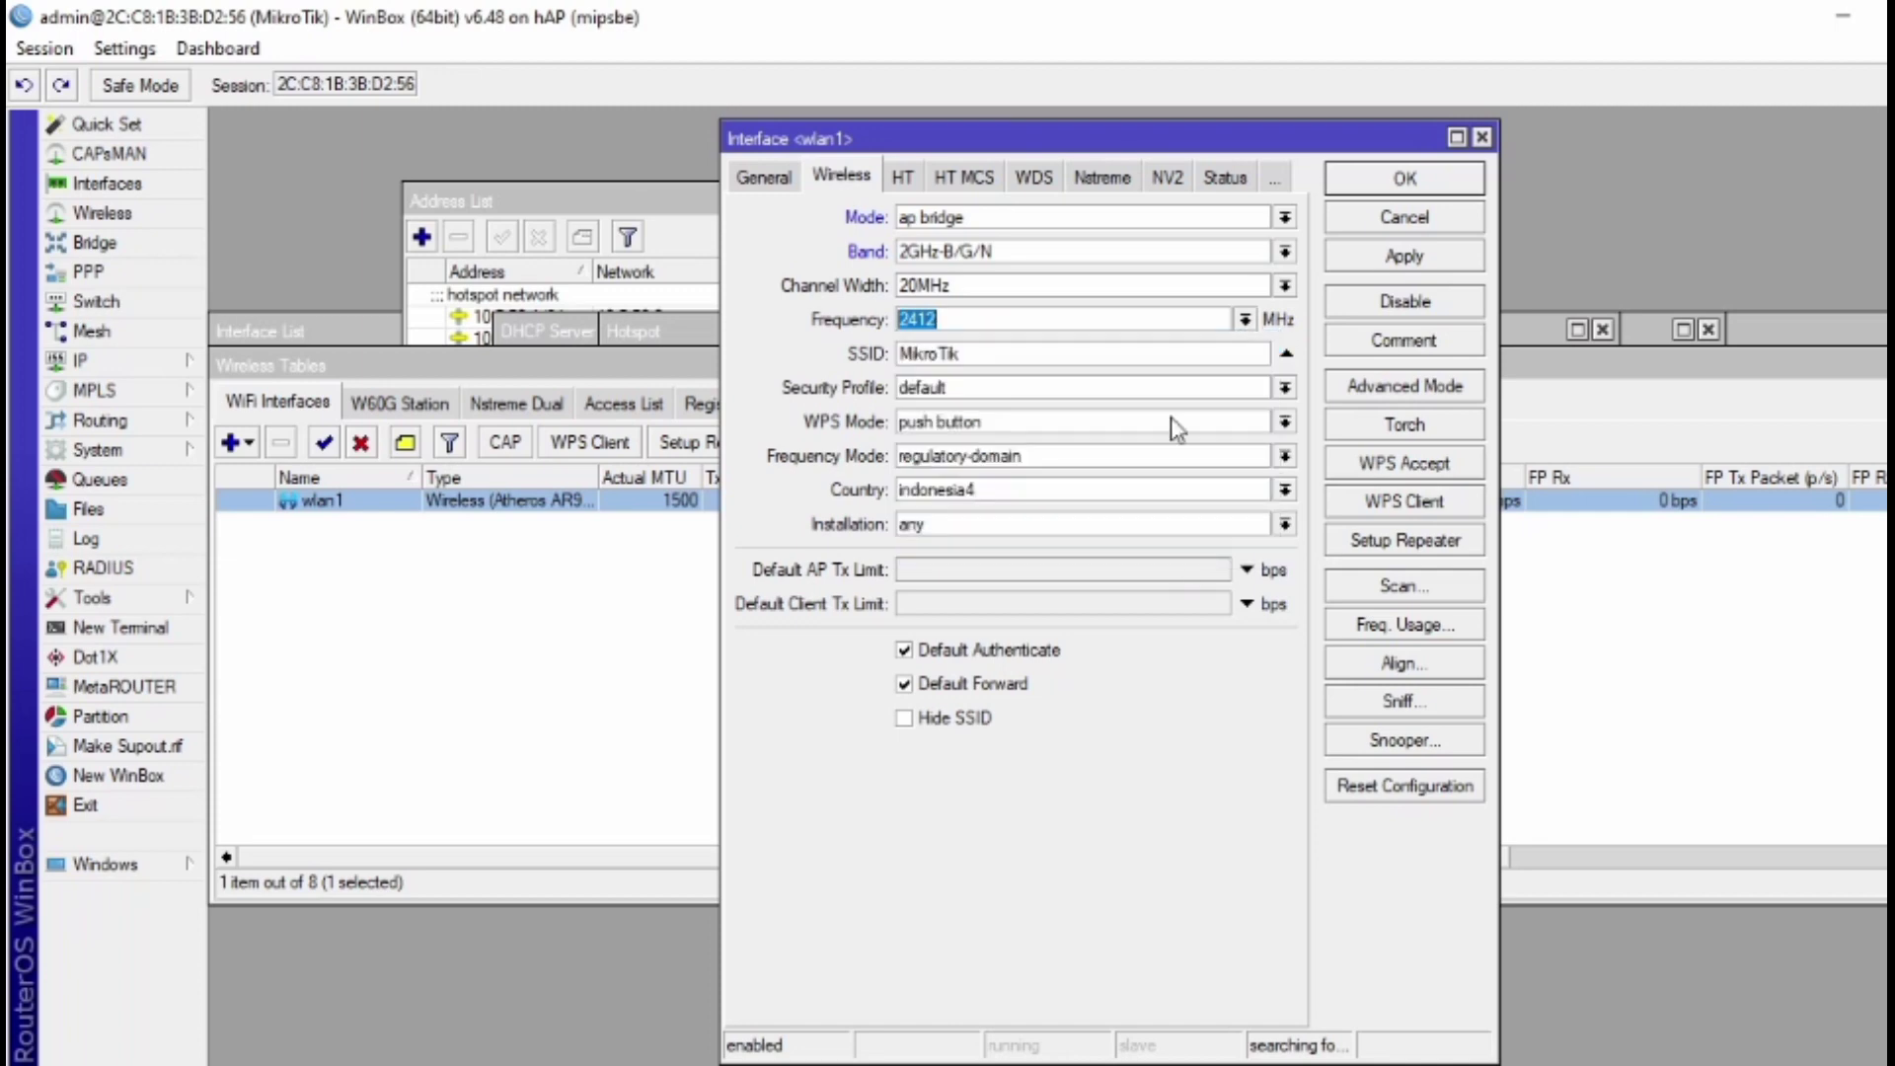
Change the SSID of wlan1 to CALON DPR and save the wireless settings.
left_click(1161, 361)
key("BackSpace")
key("BackSpace")
key("BackSpace")
key("BackSpace")
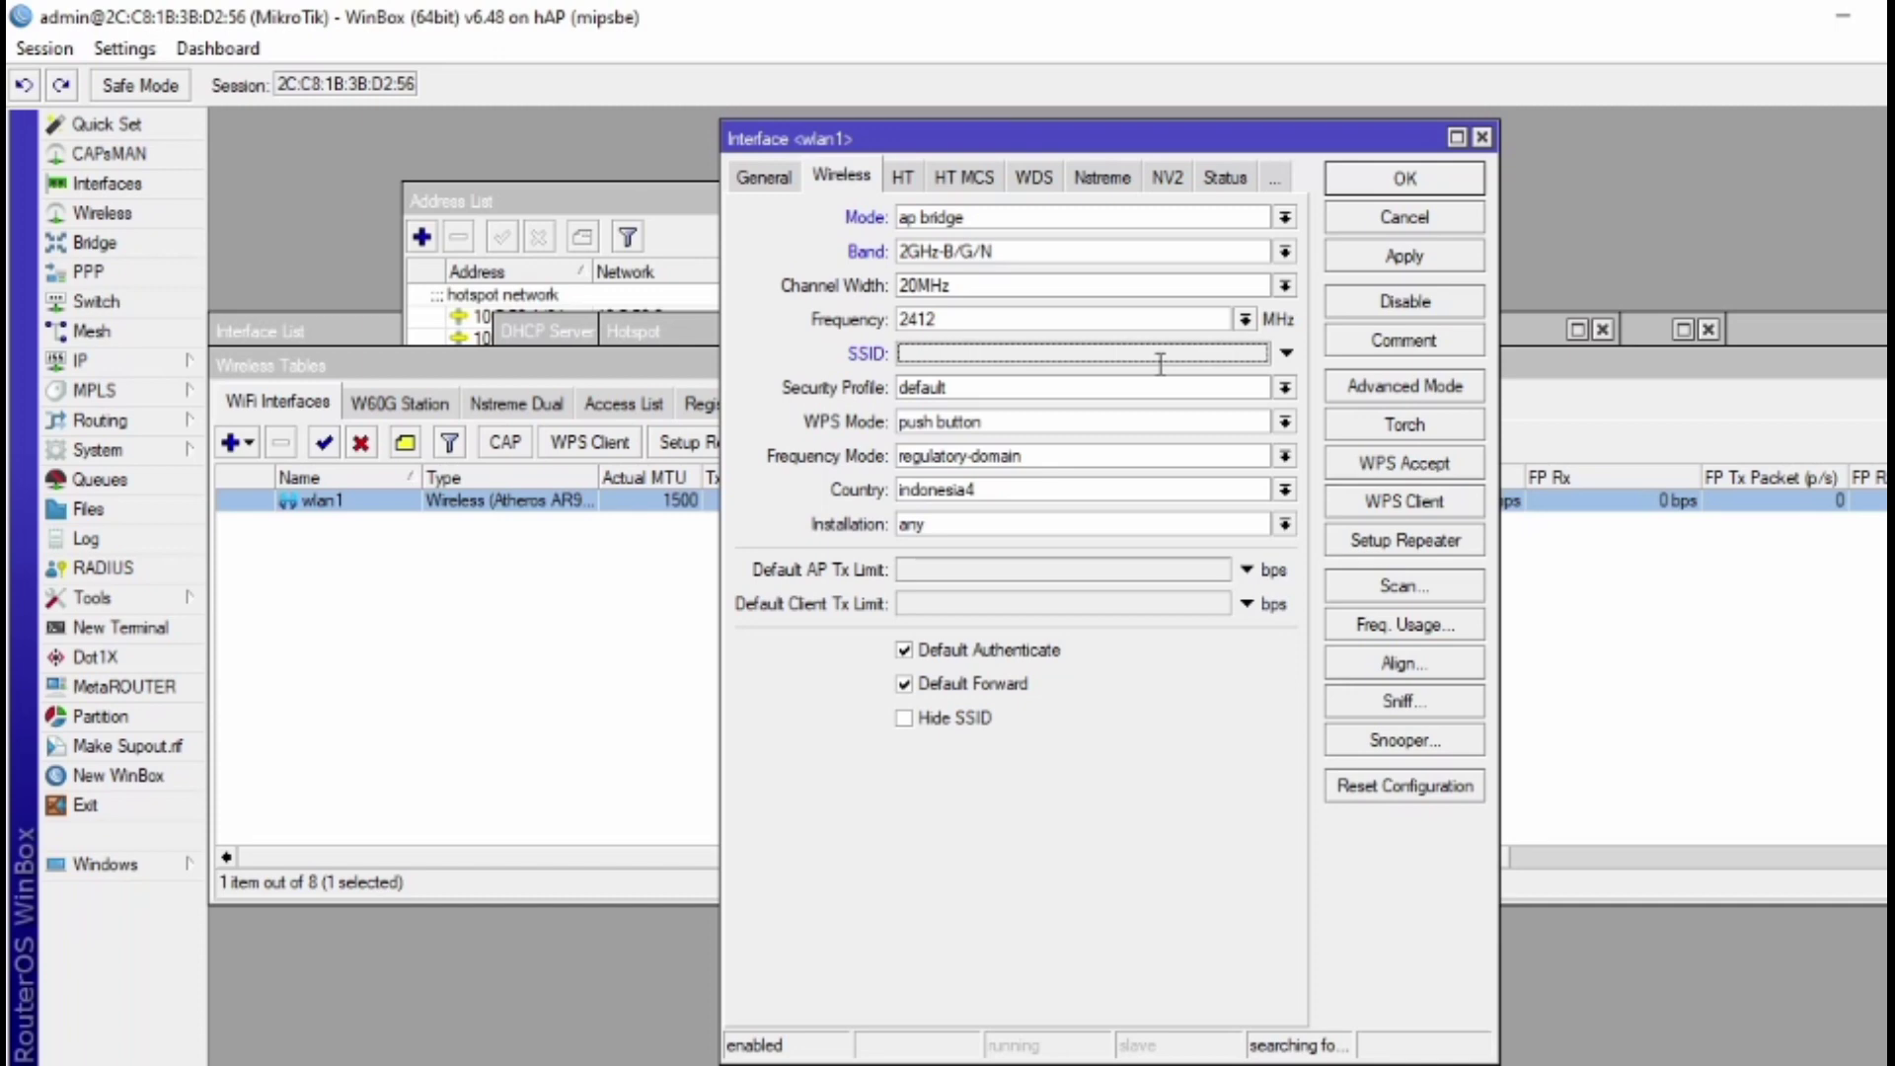
type("CALON DPR")
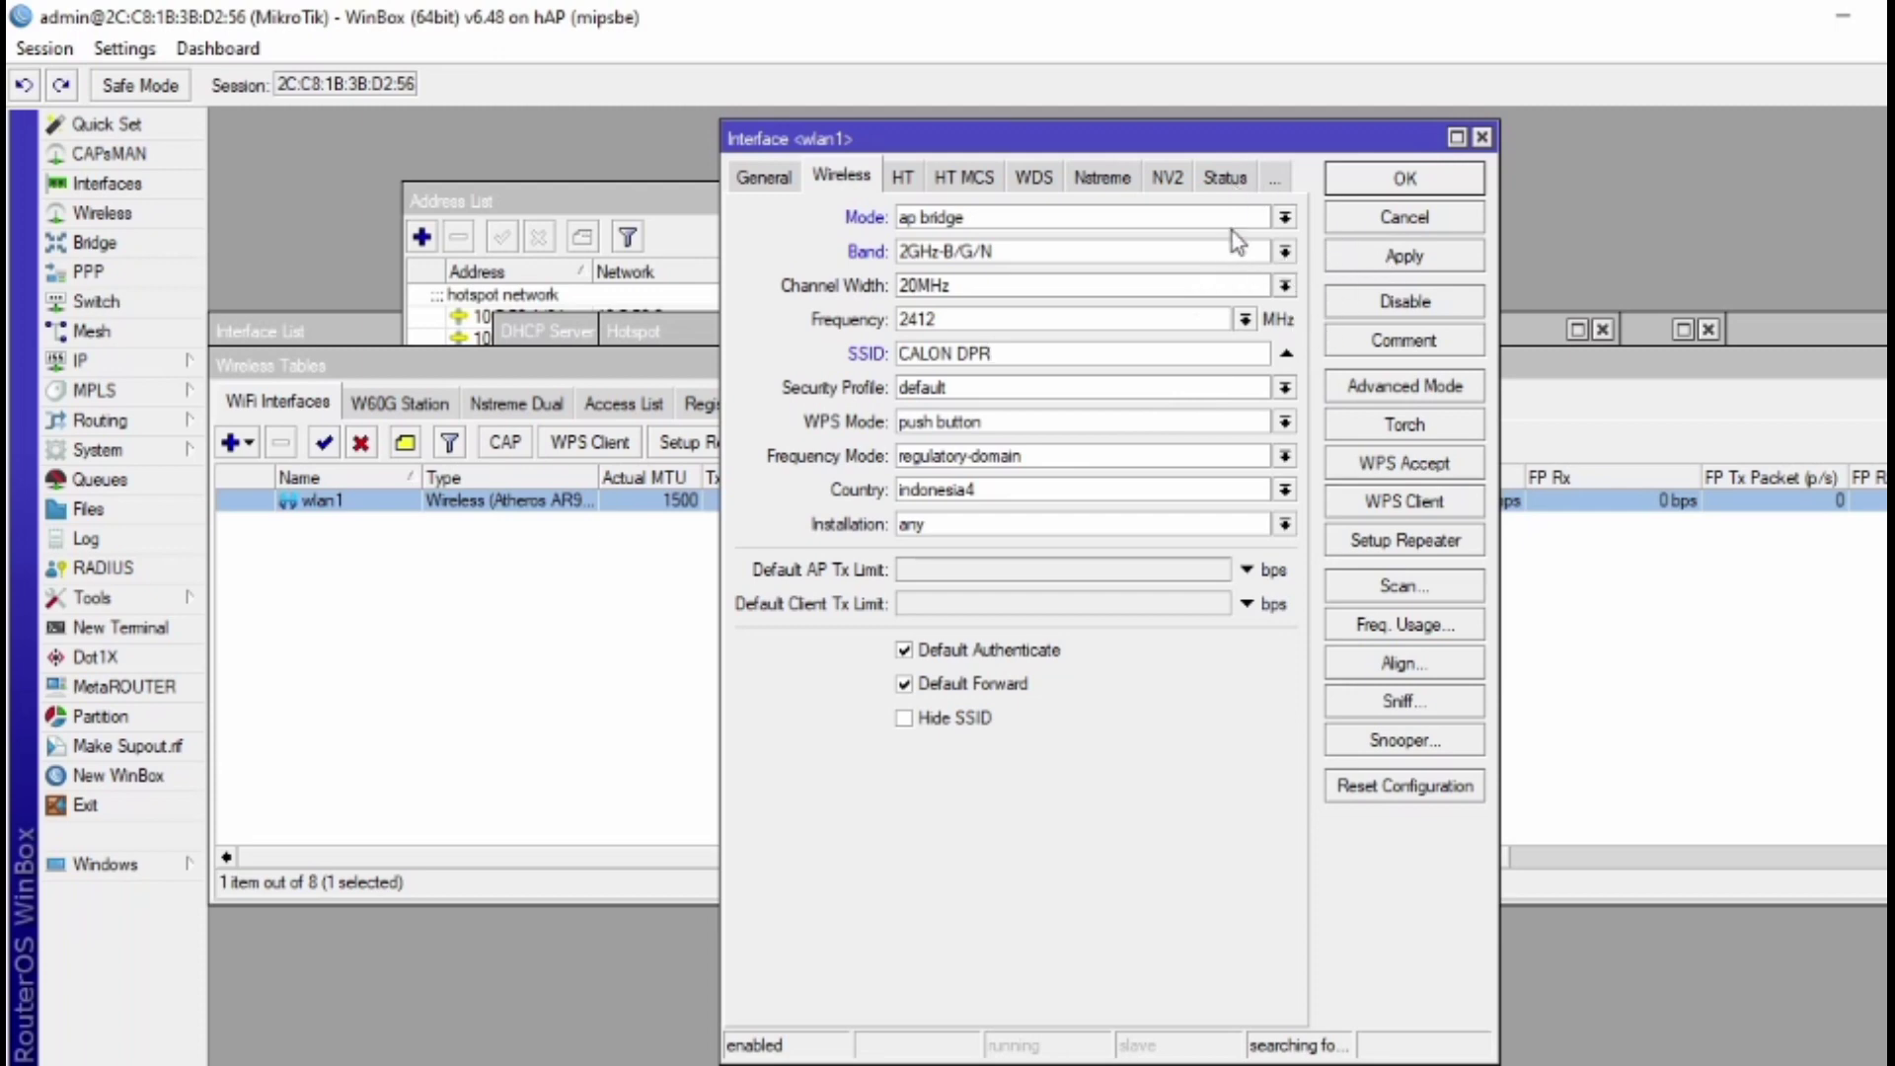
left_click(1403, 256)
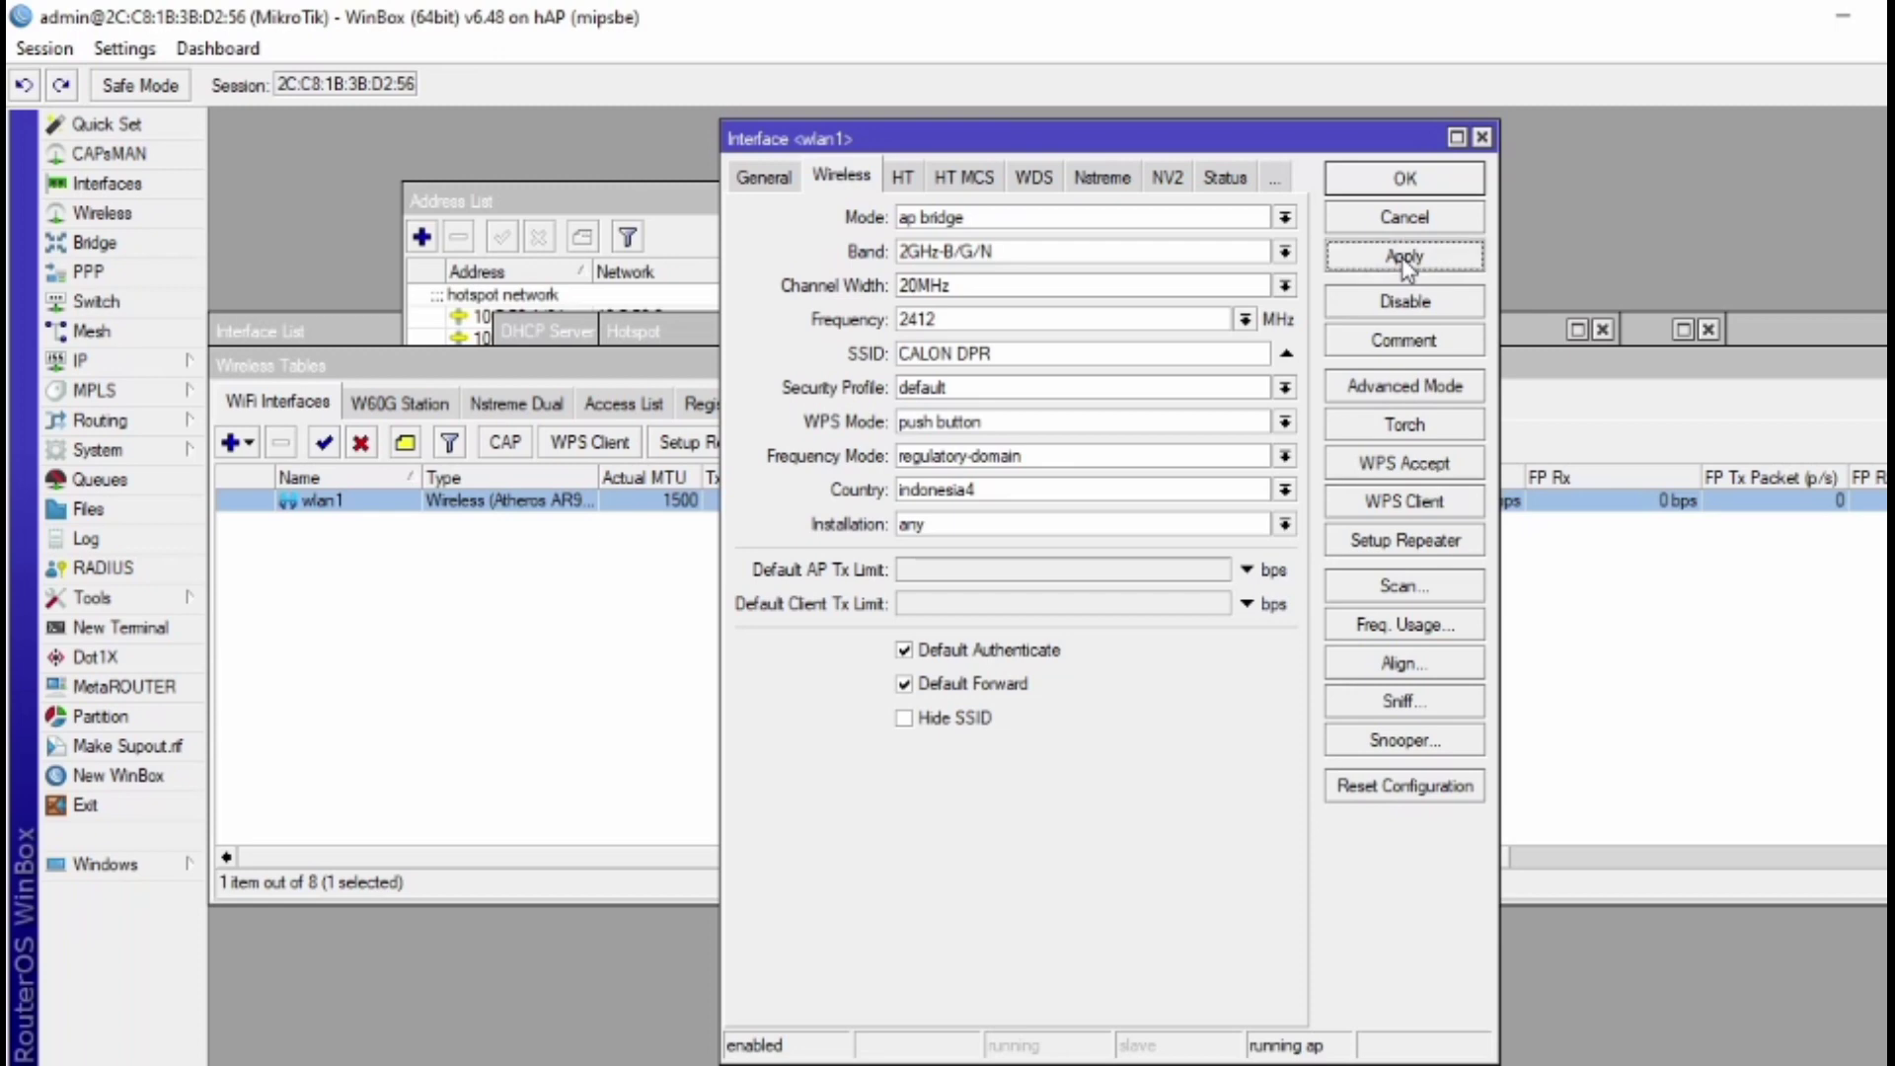
left_click(1407, 178)
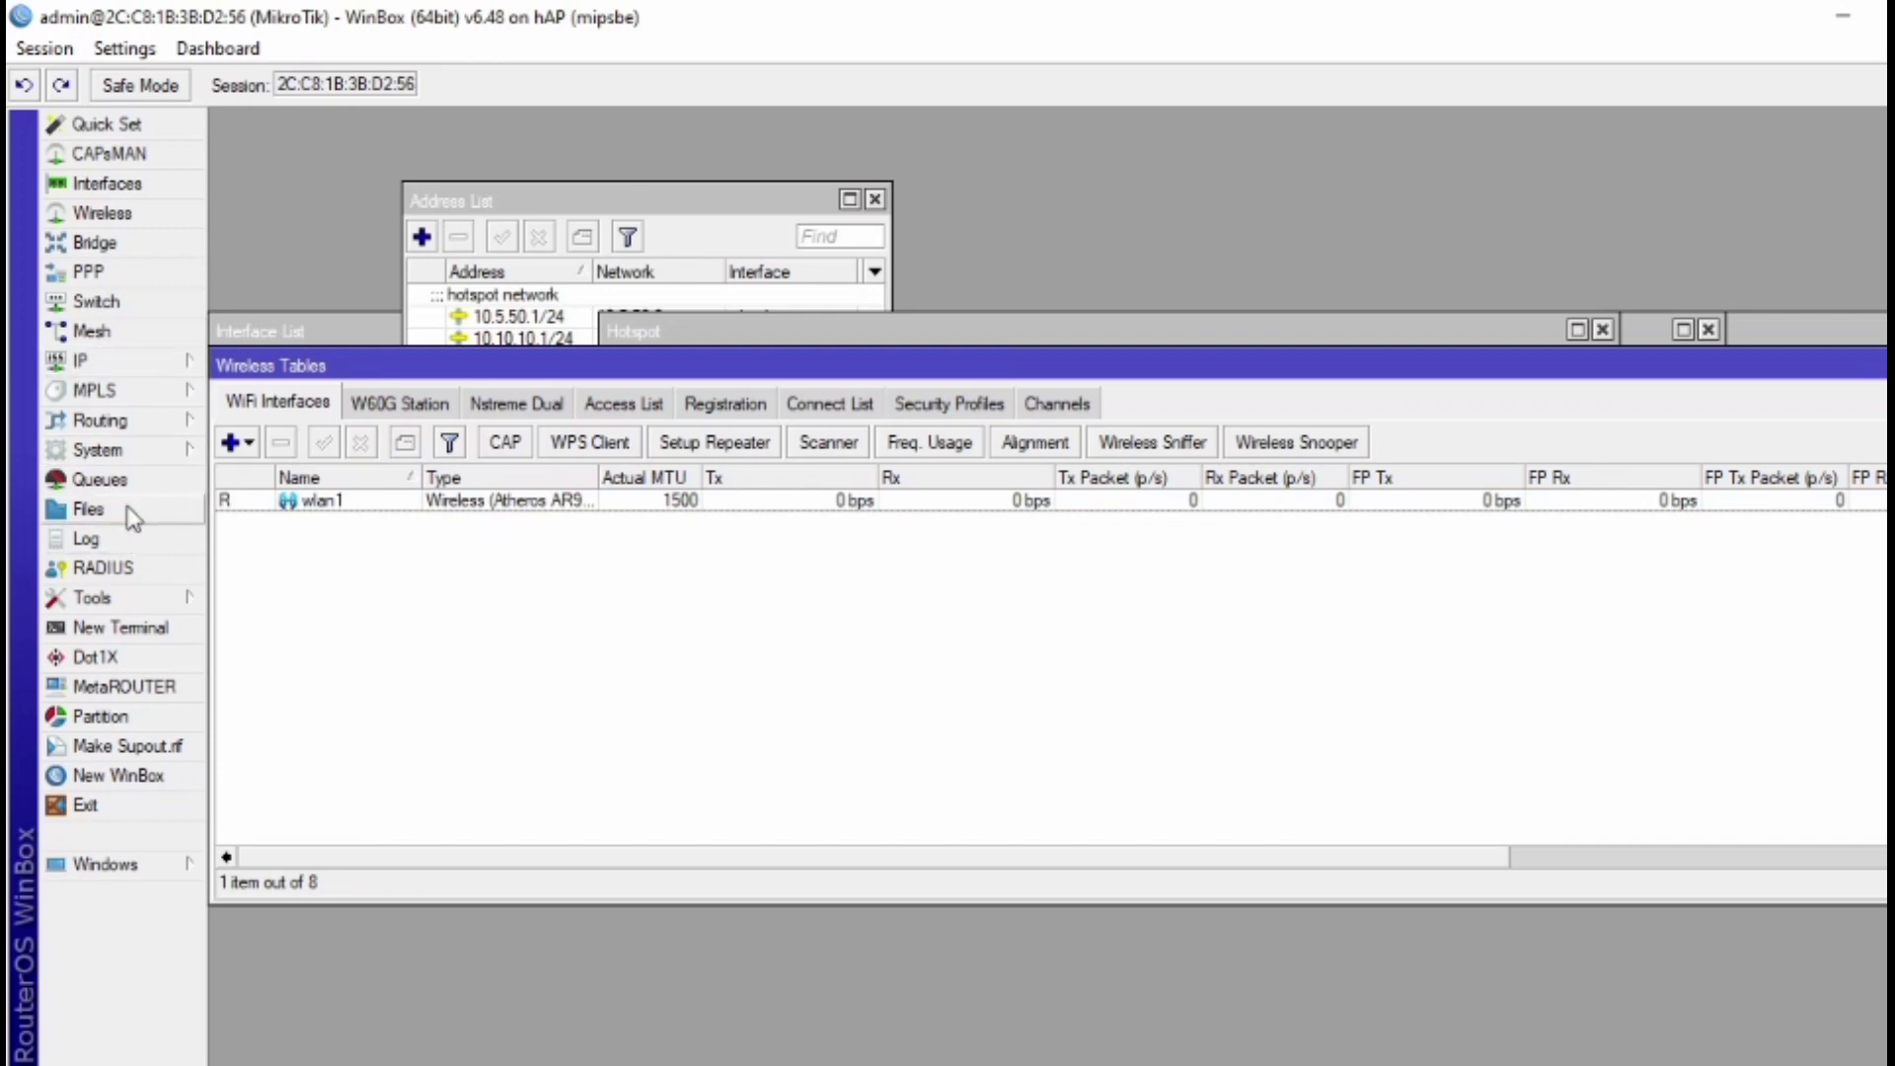
Copy the Neon folder from the computer's Downloads folder in File Explorer into the router's file list.
left_click(89, 510)
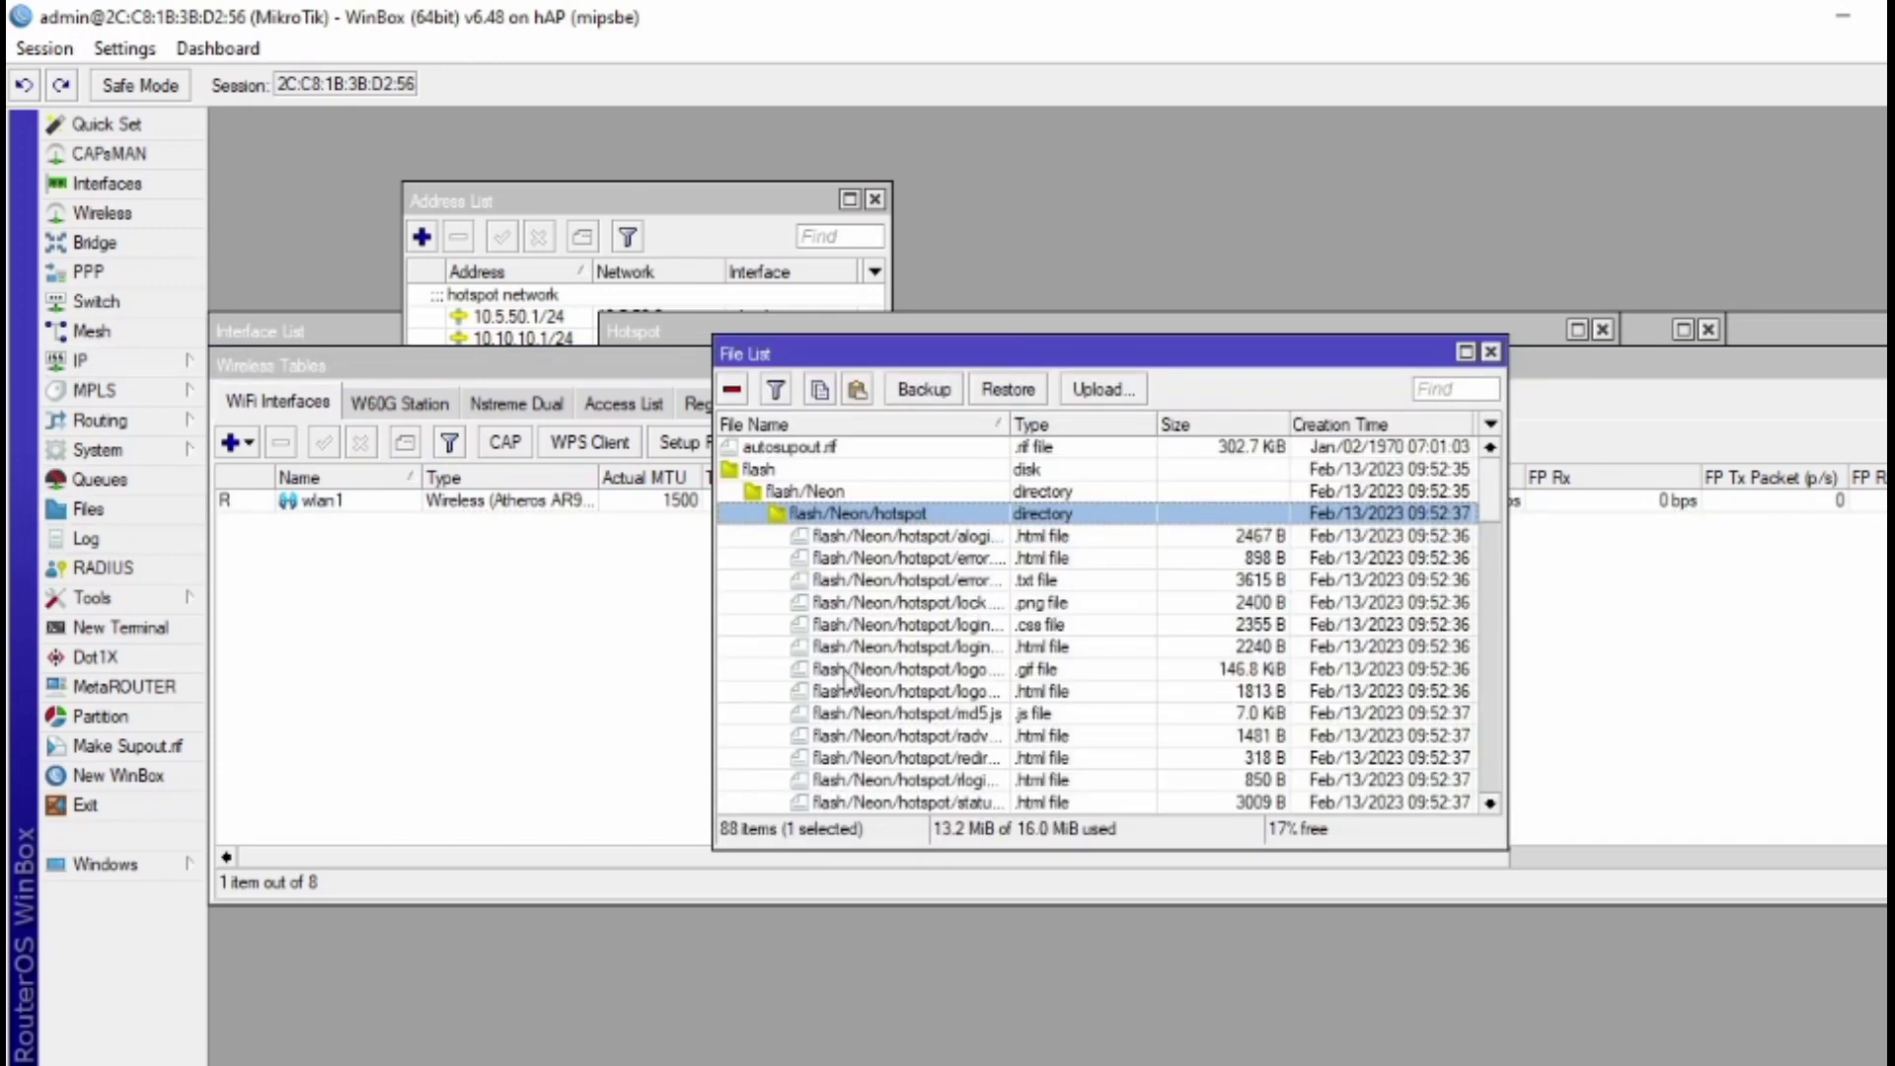
mouse_move(548, 1065)
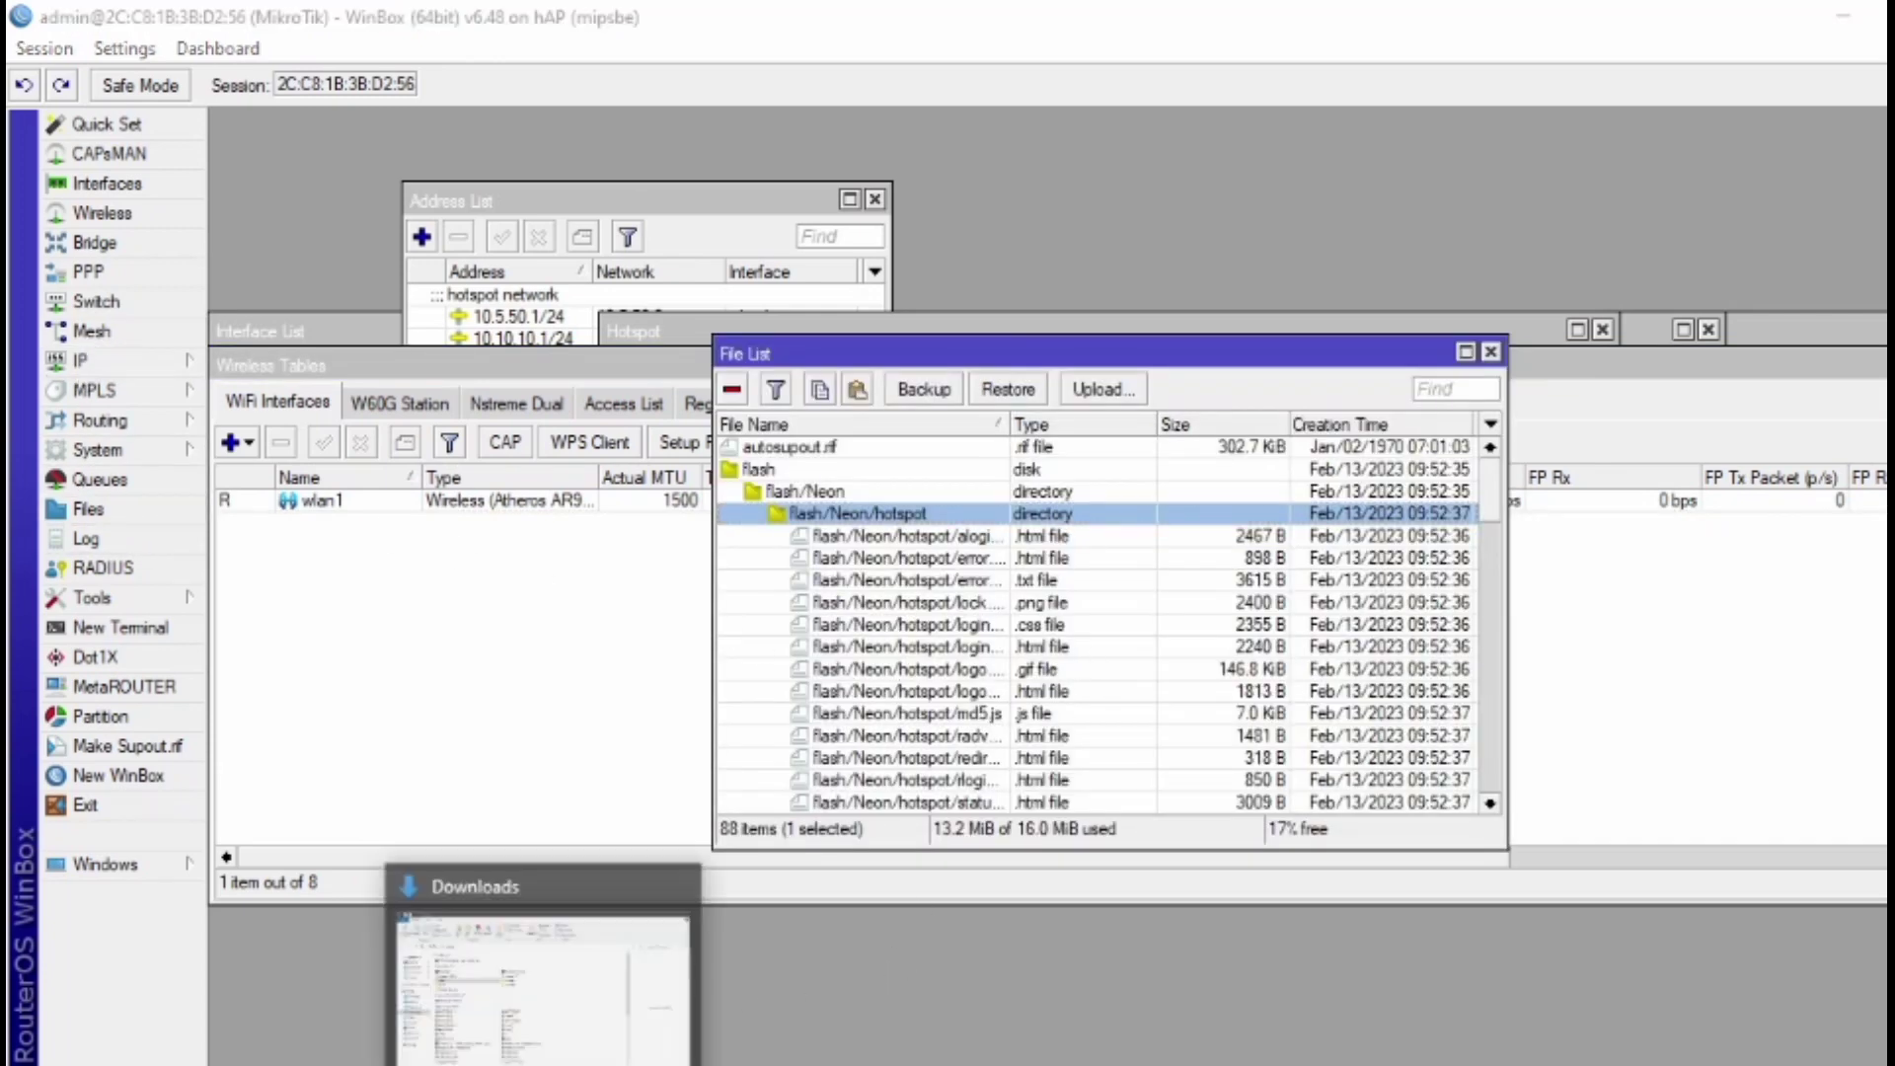
left_click(548, 987)
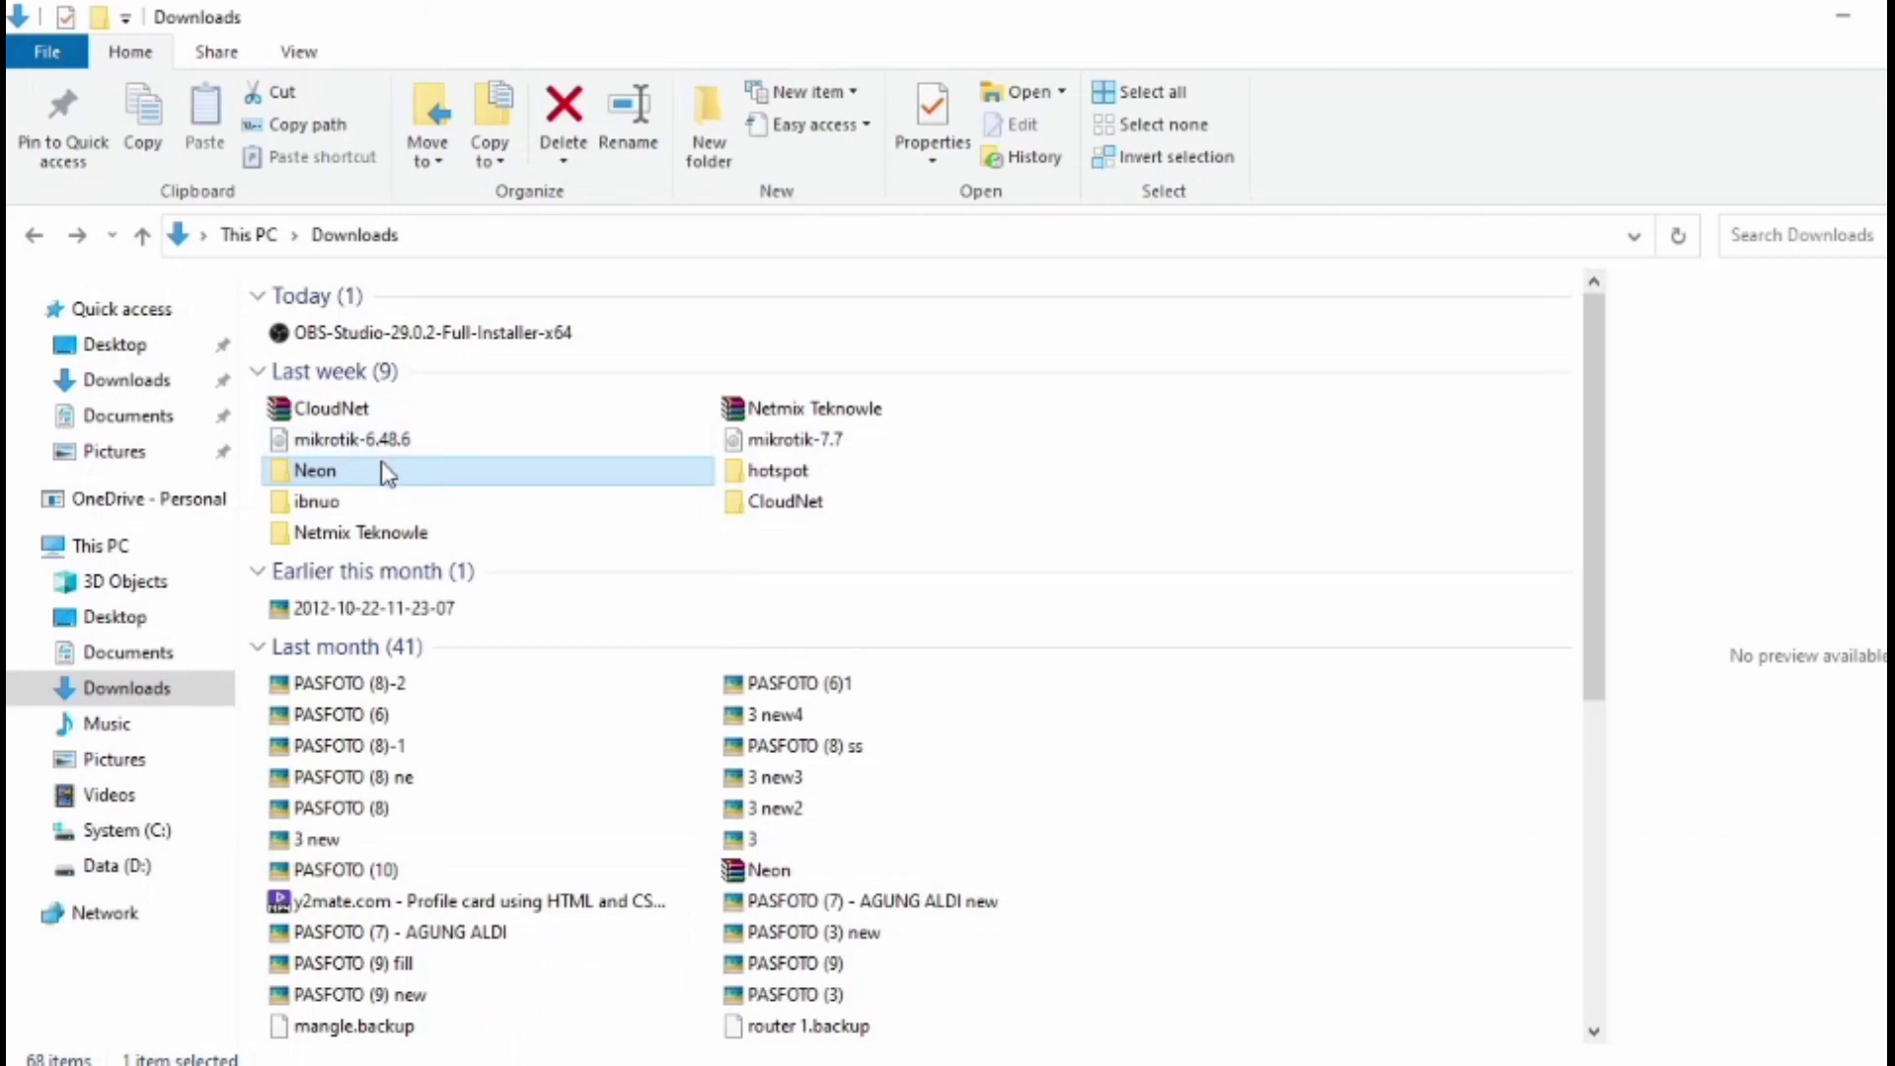
left_click_drag(381, 460, 928, 456)
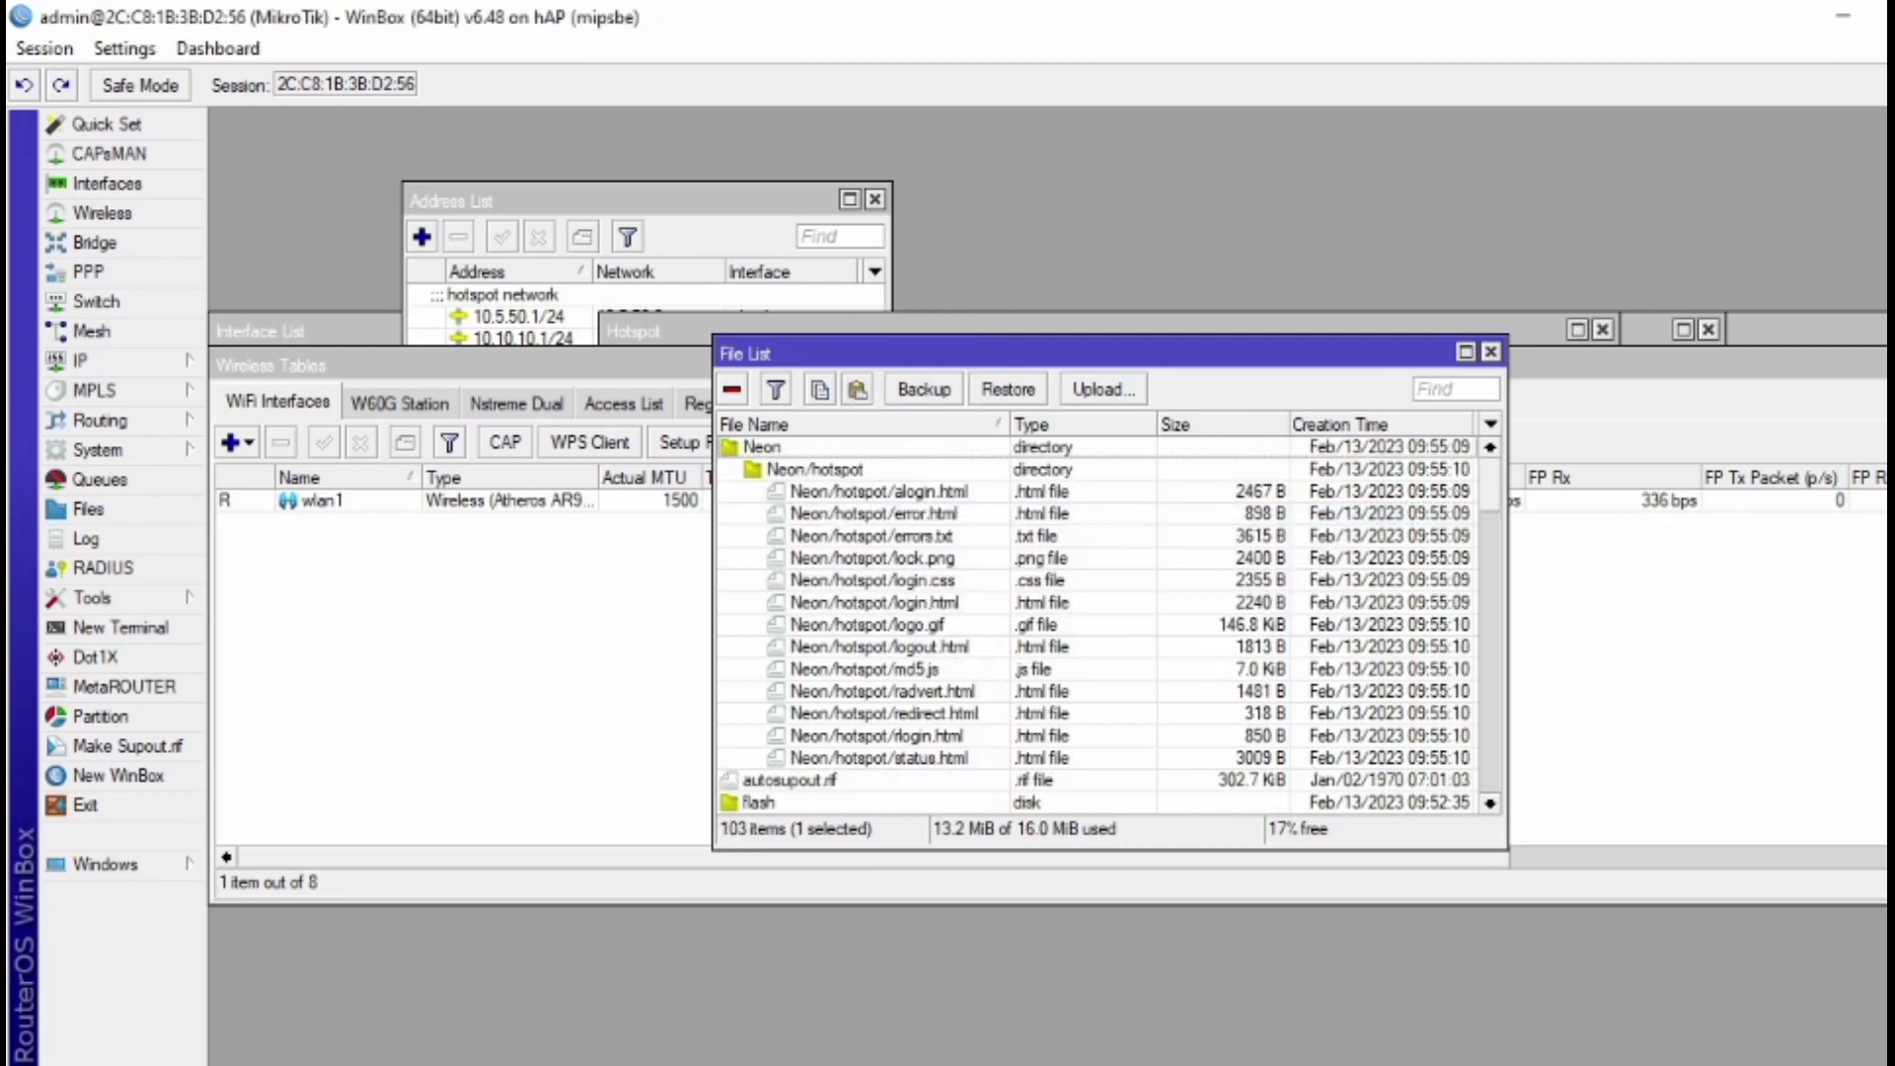
left_click(462, 673)
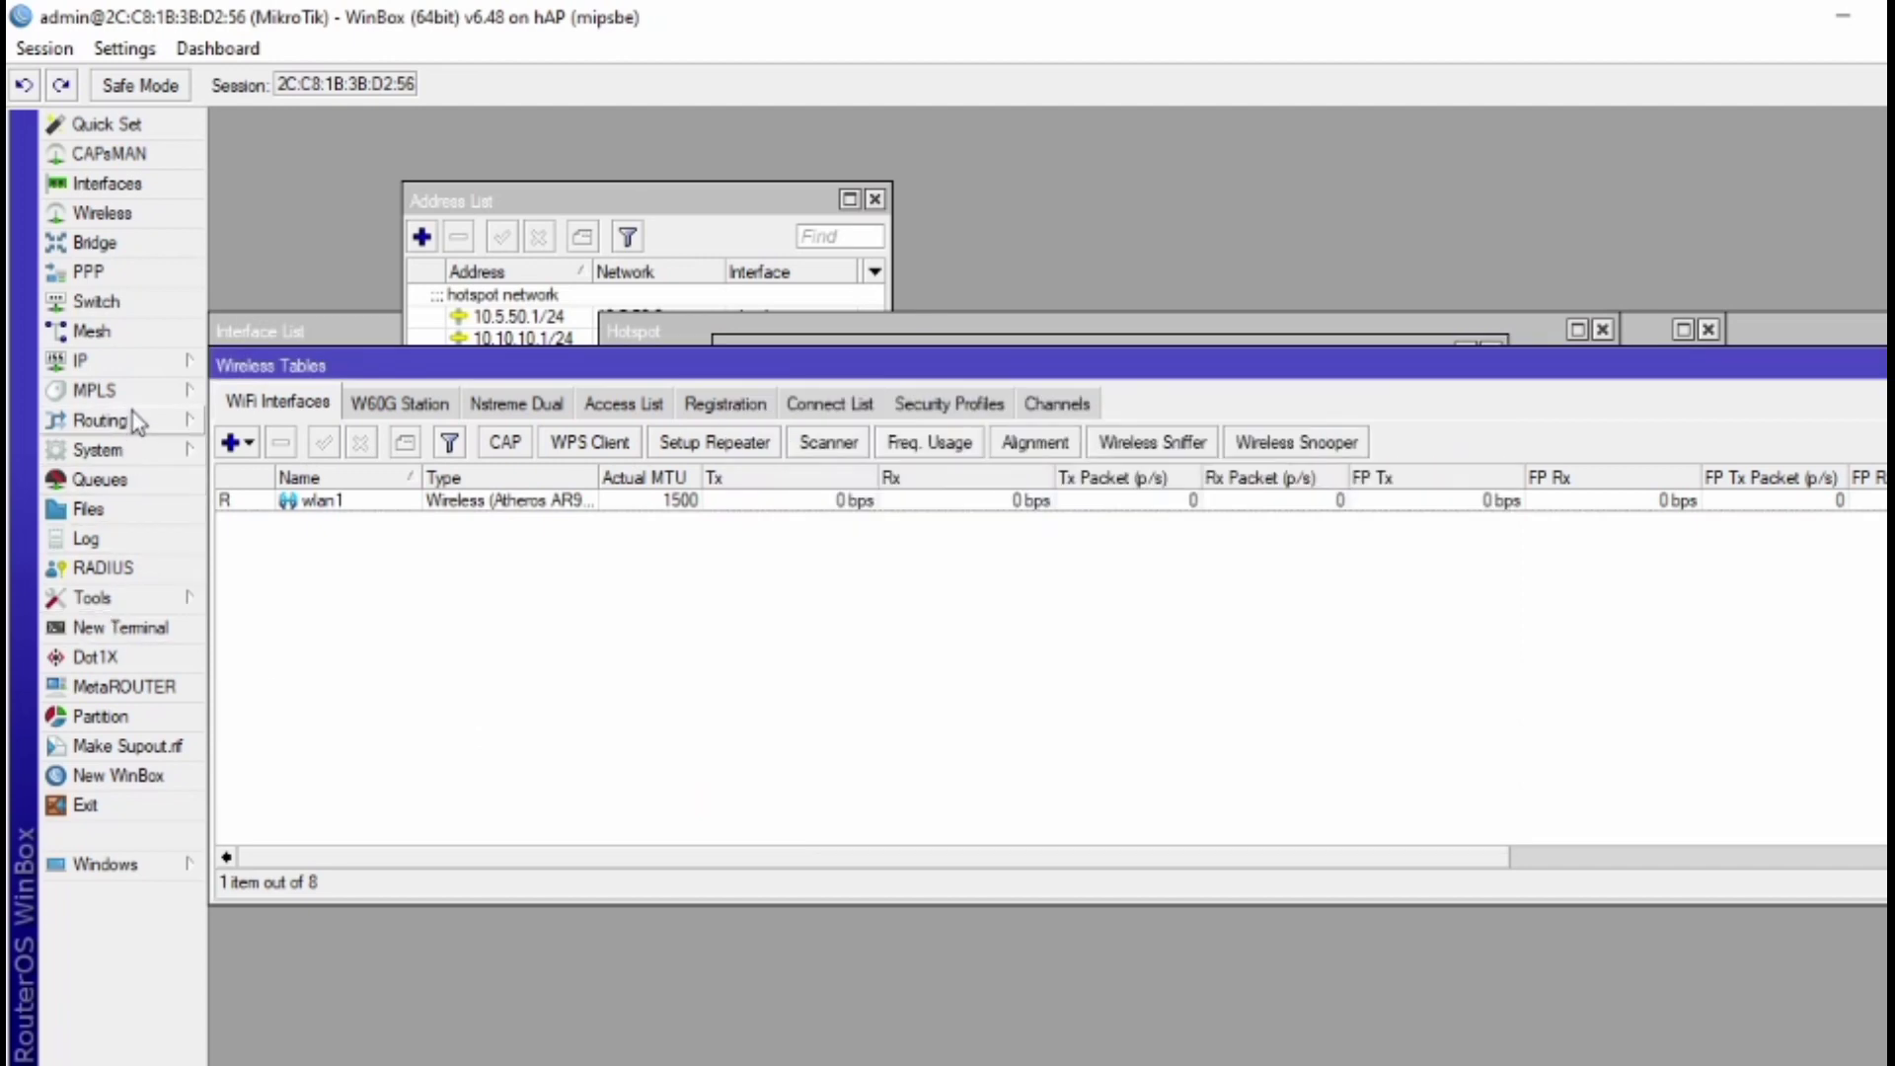
Set the HTML directory of the hsprof1 hotspot server profile to flash/Neon/hotspot and save the profile.
left_click(138, 362)
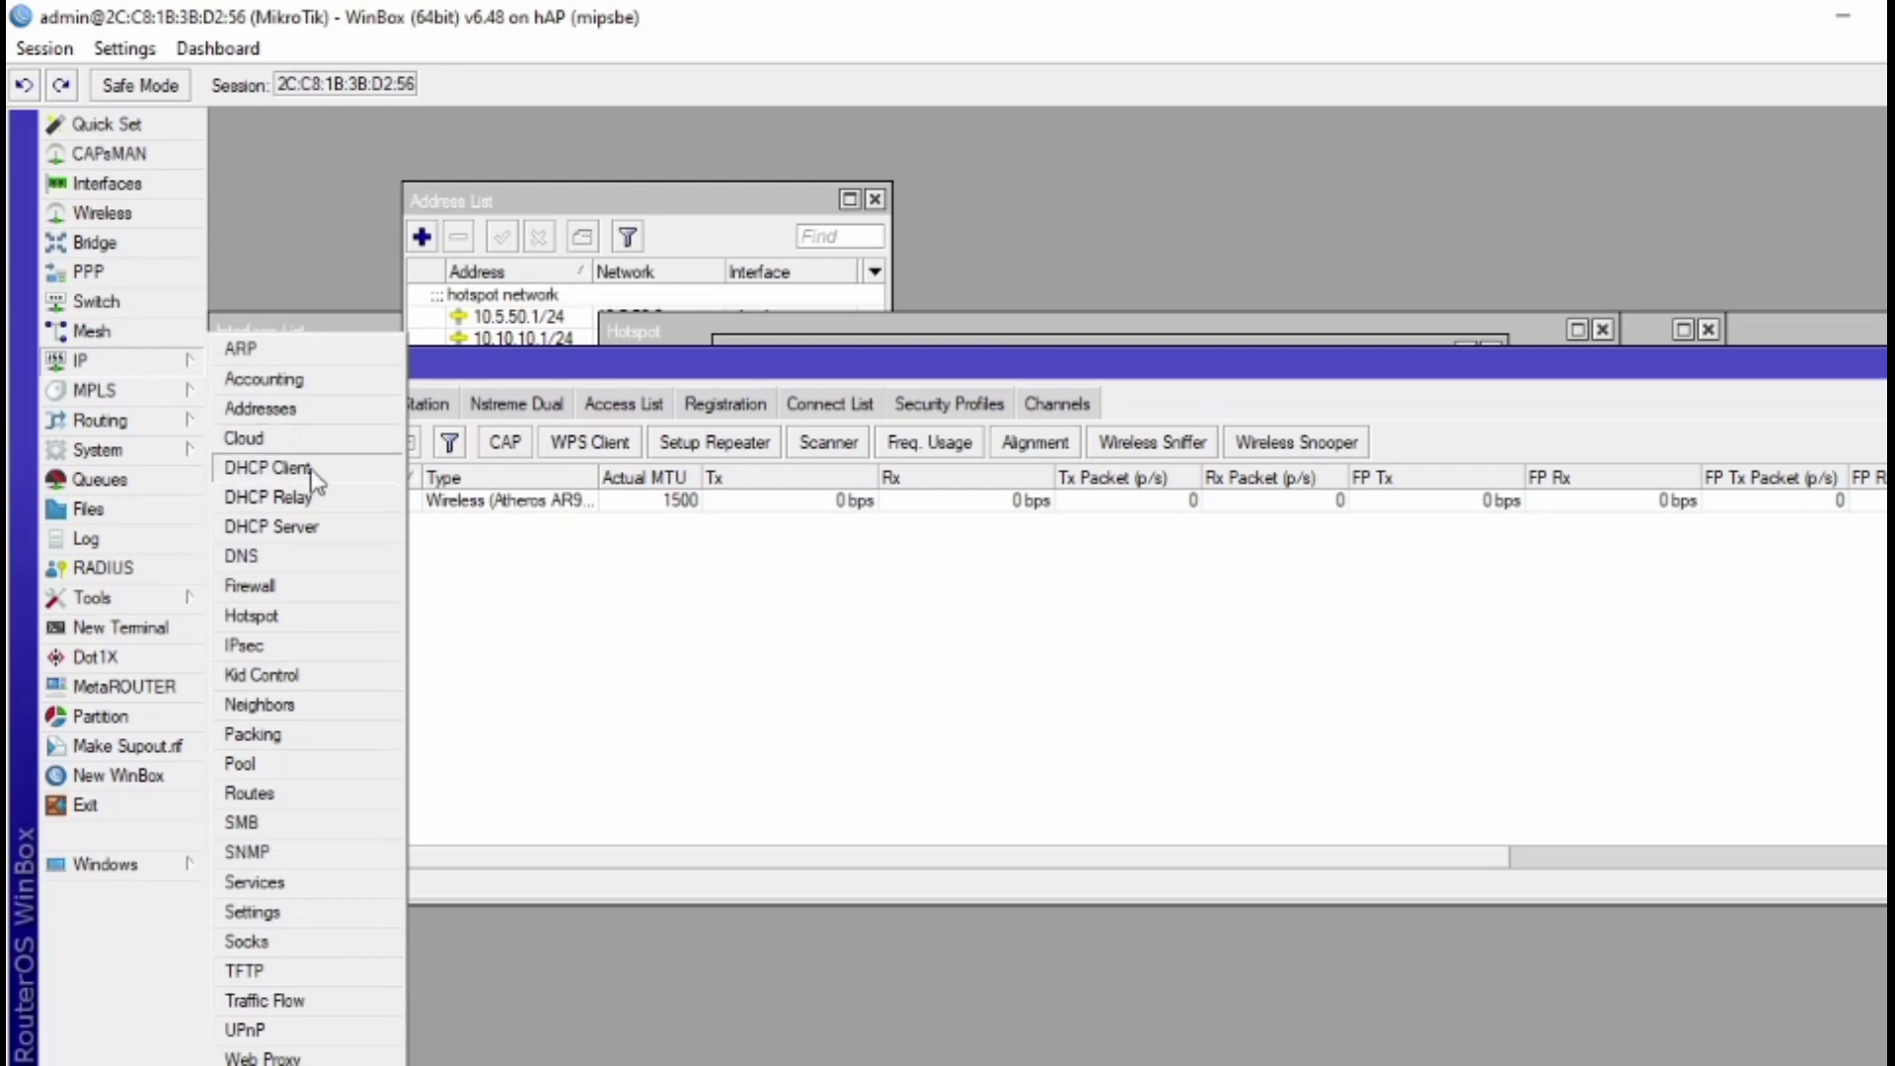
left_click(306, 617)
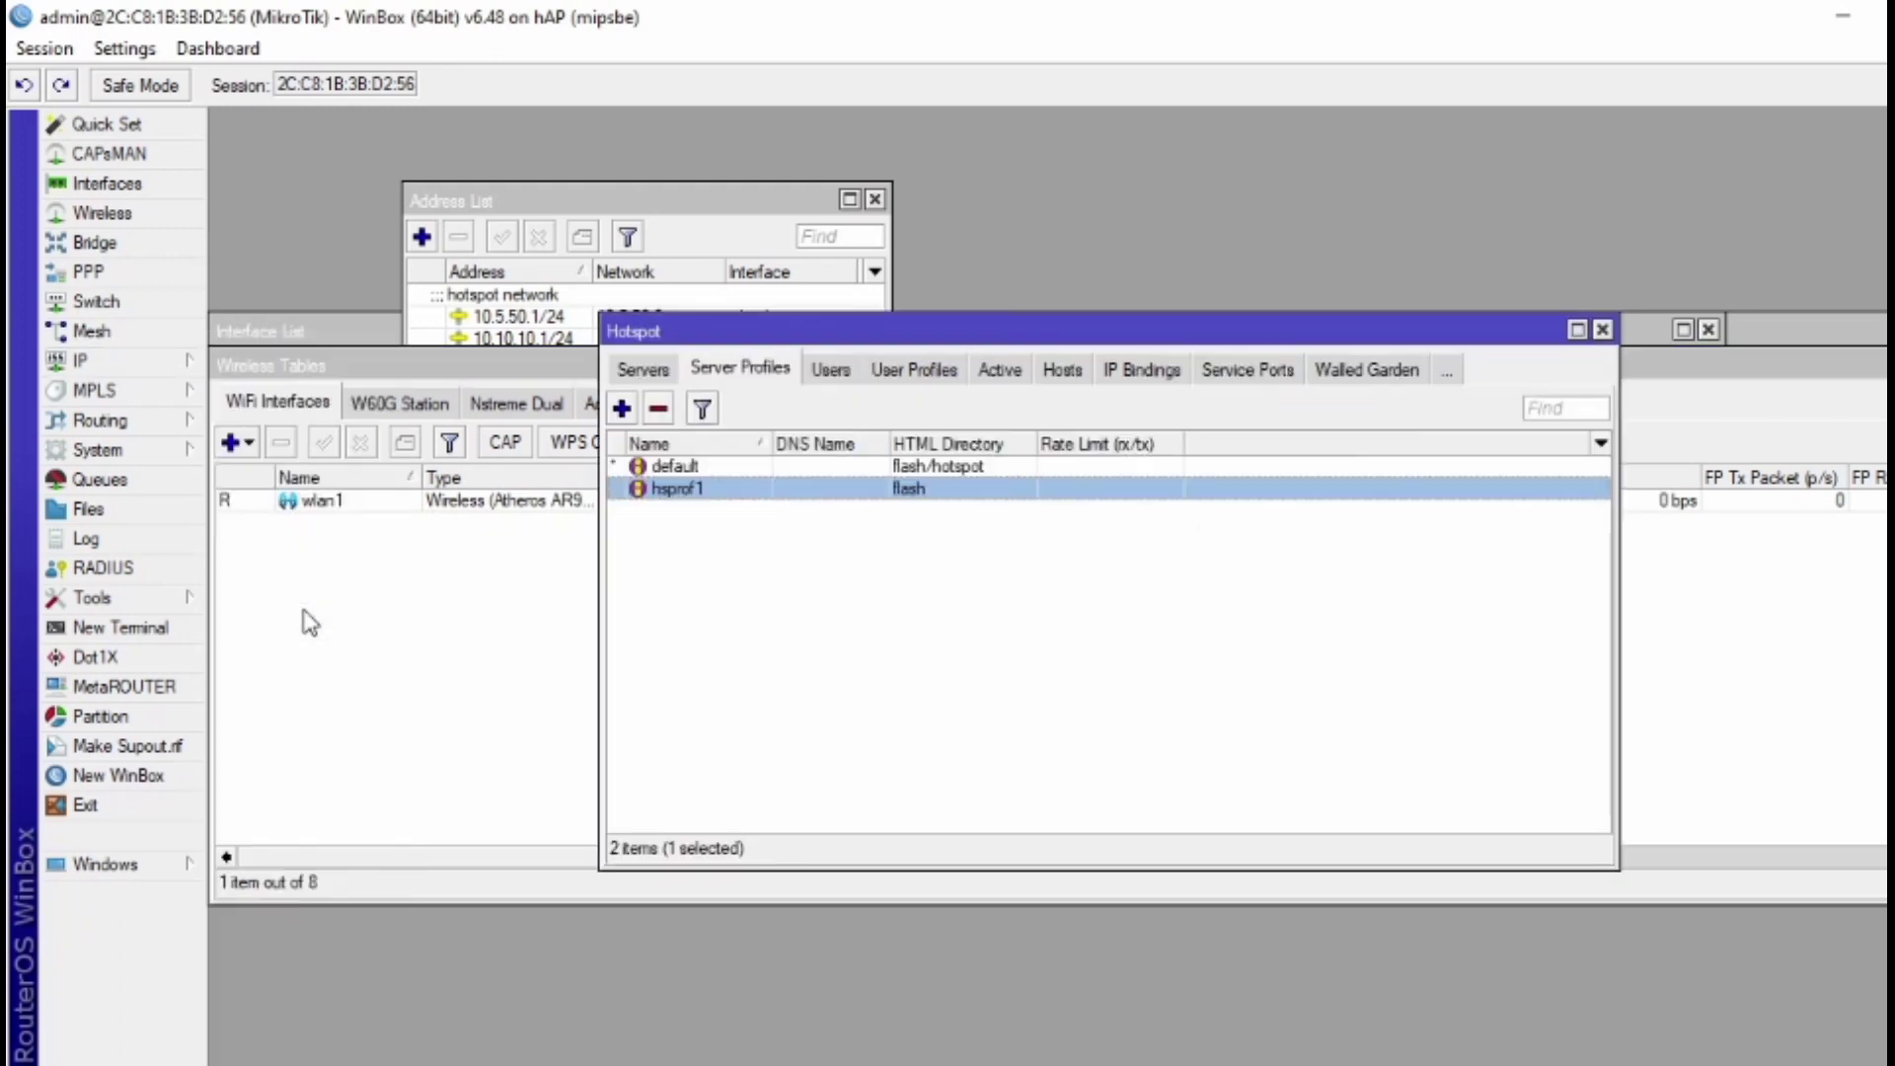
double_click(898, 489)
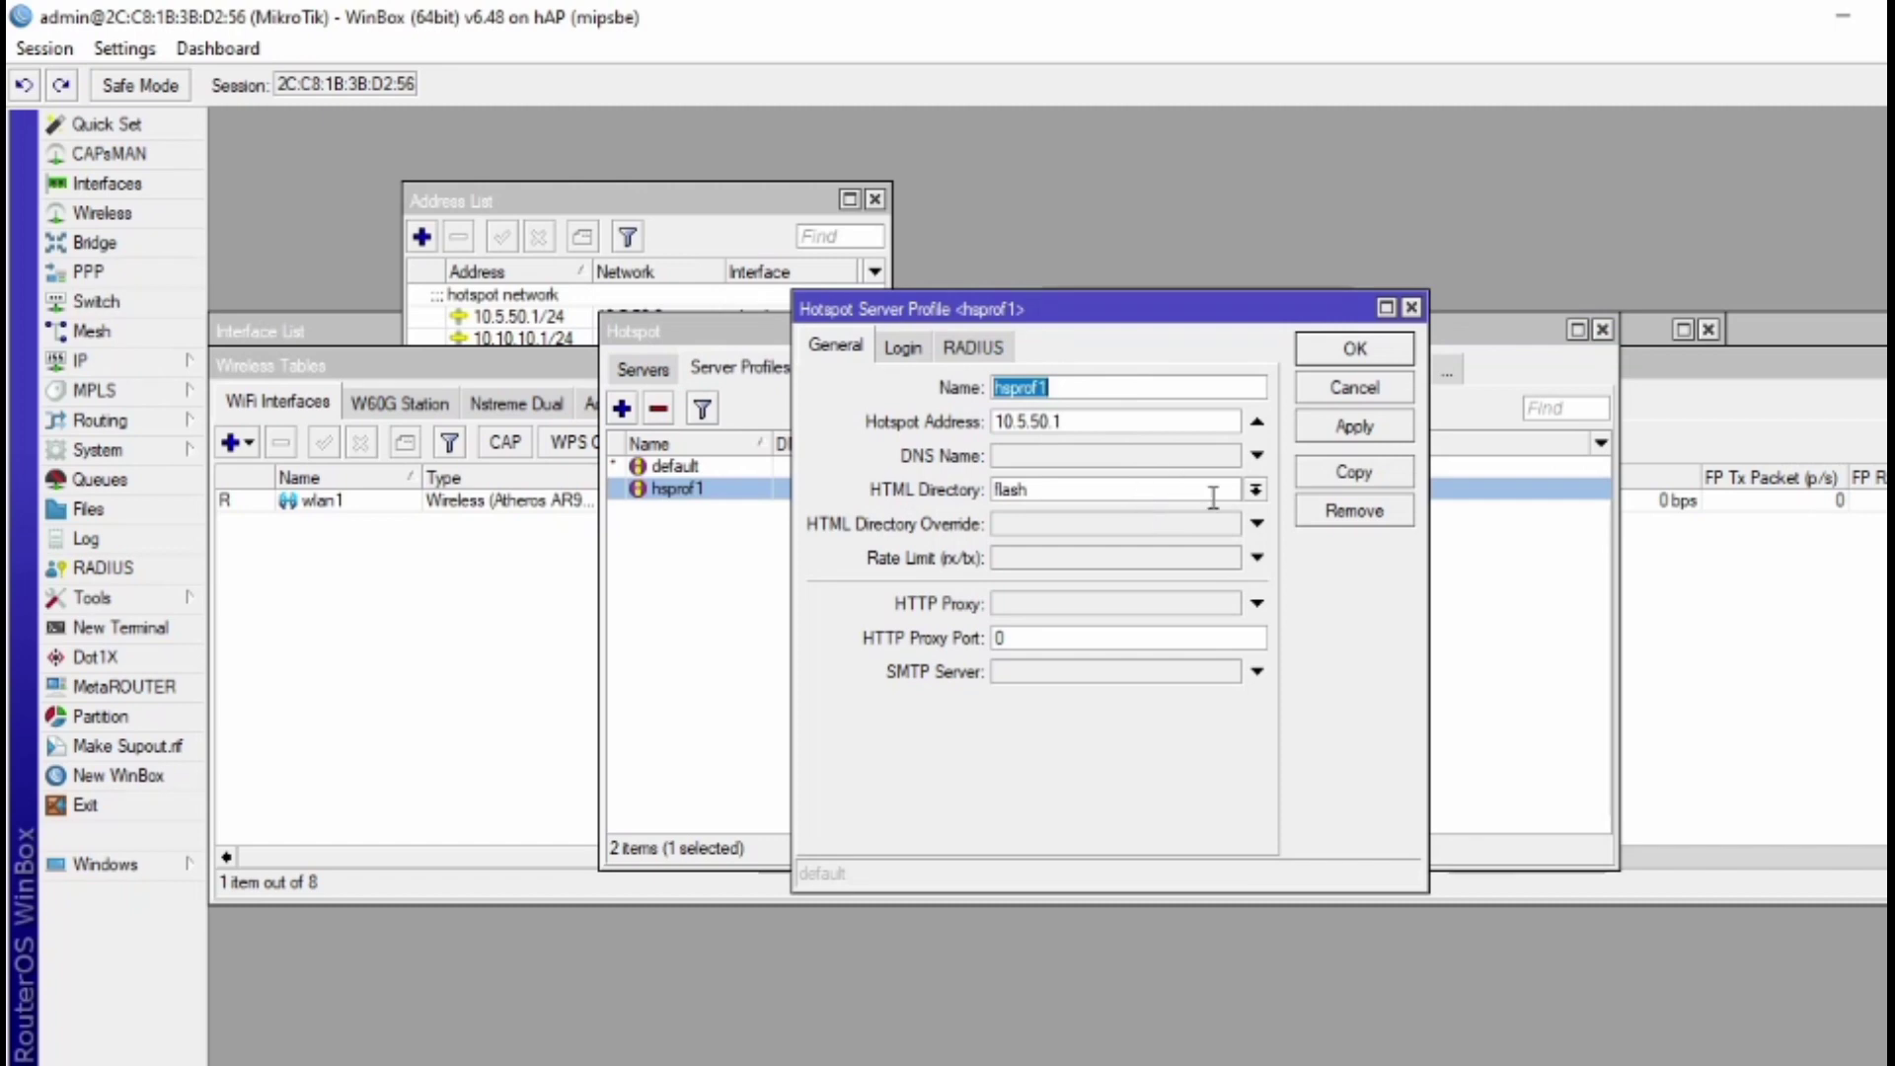
left_click(1254, 490)
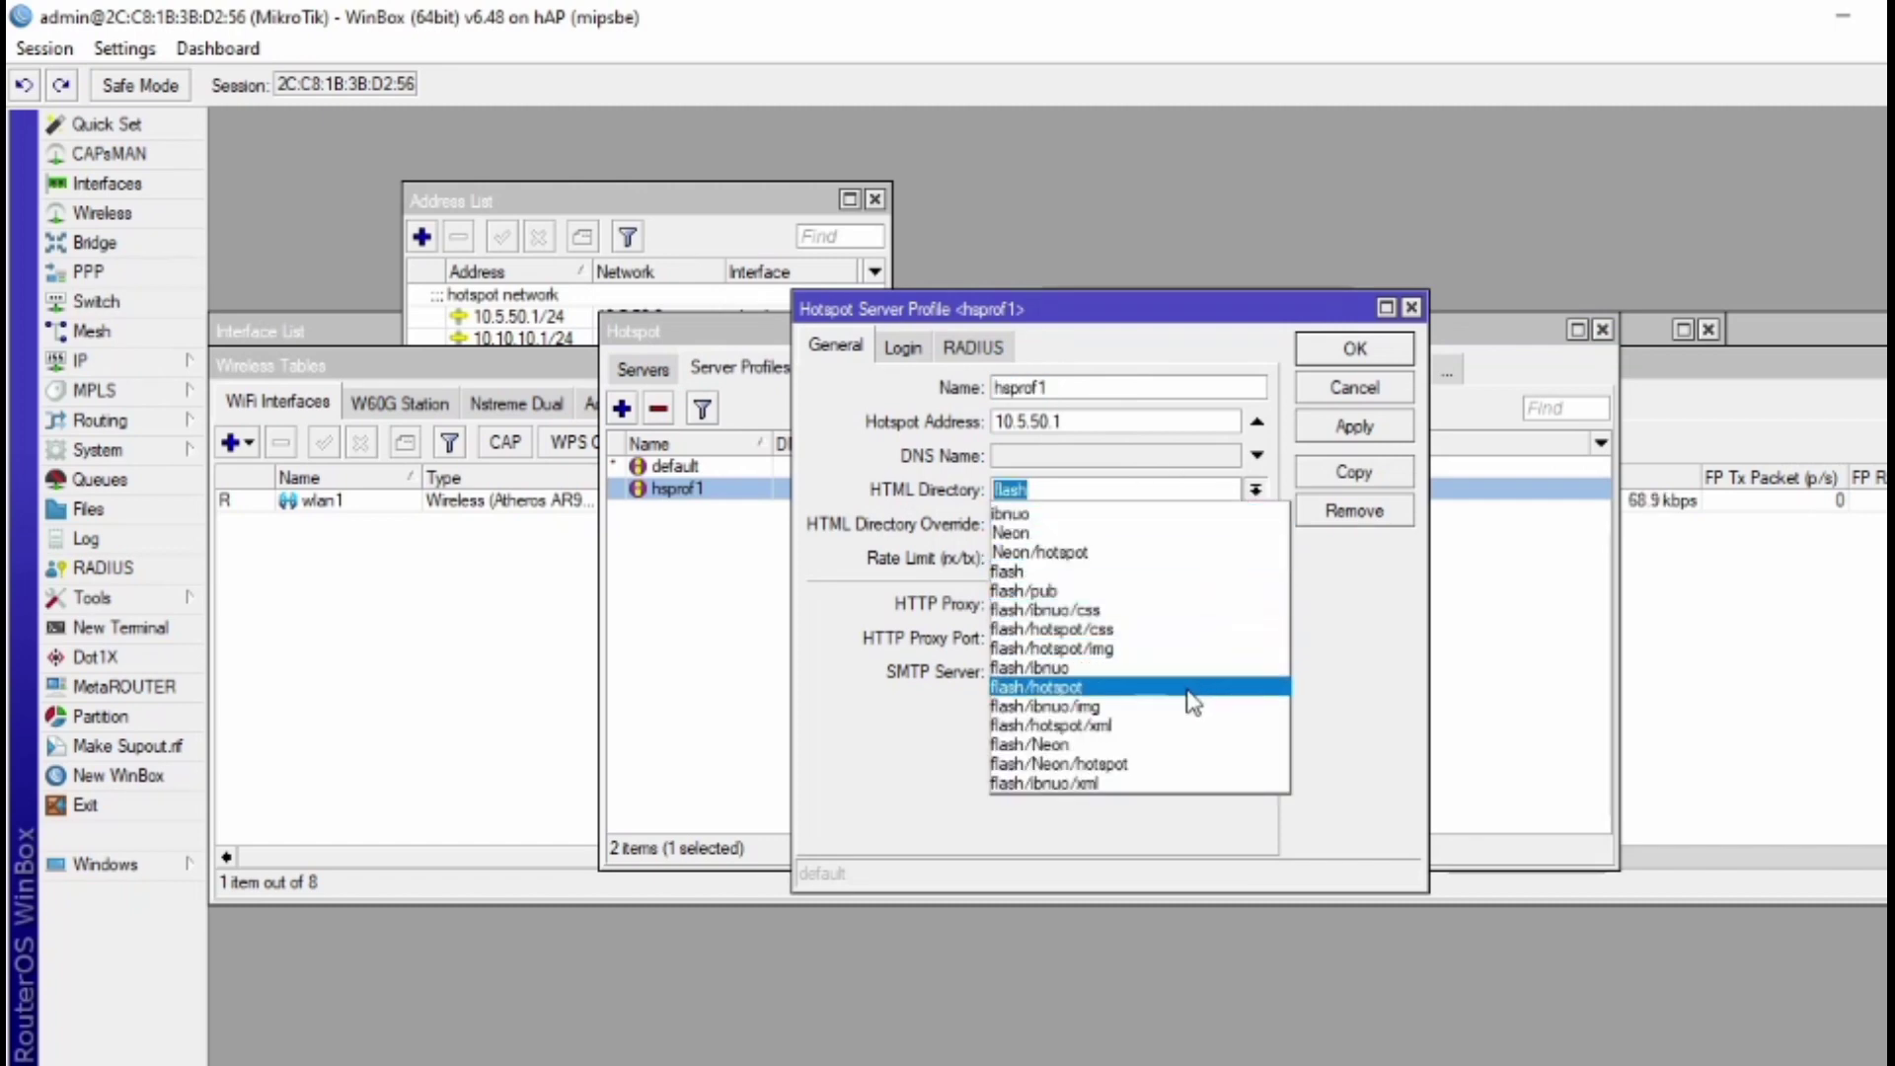
left_click(1135, 766)
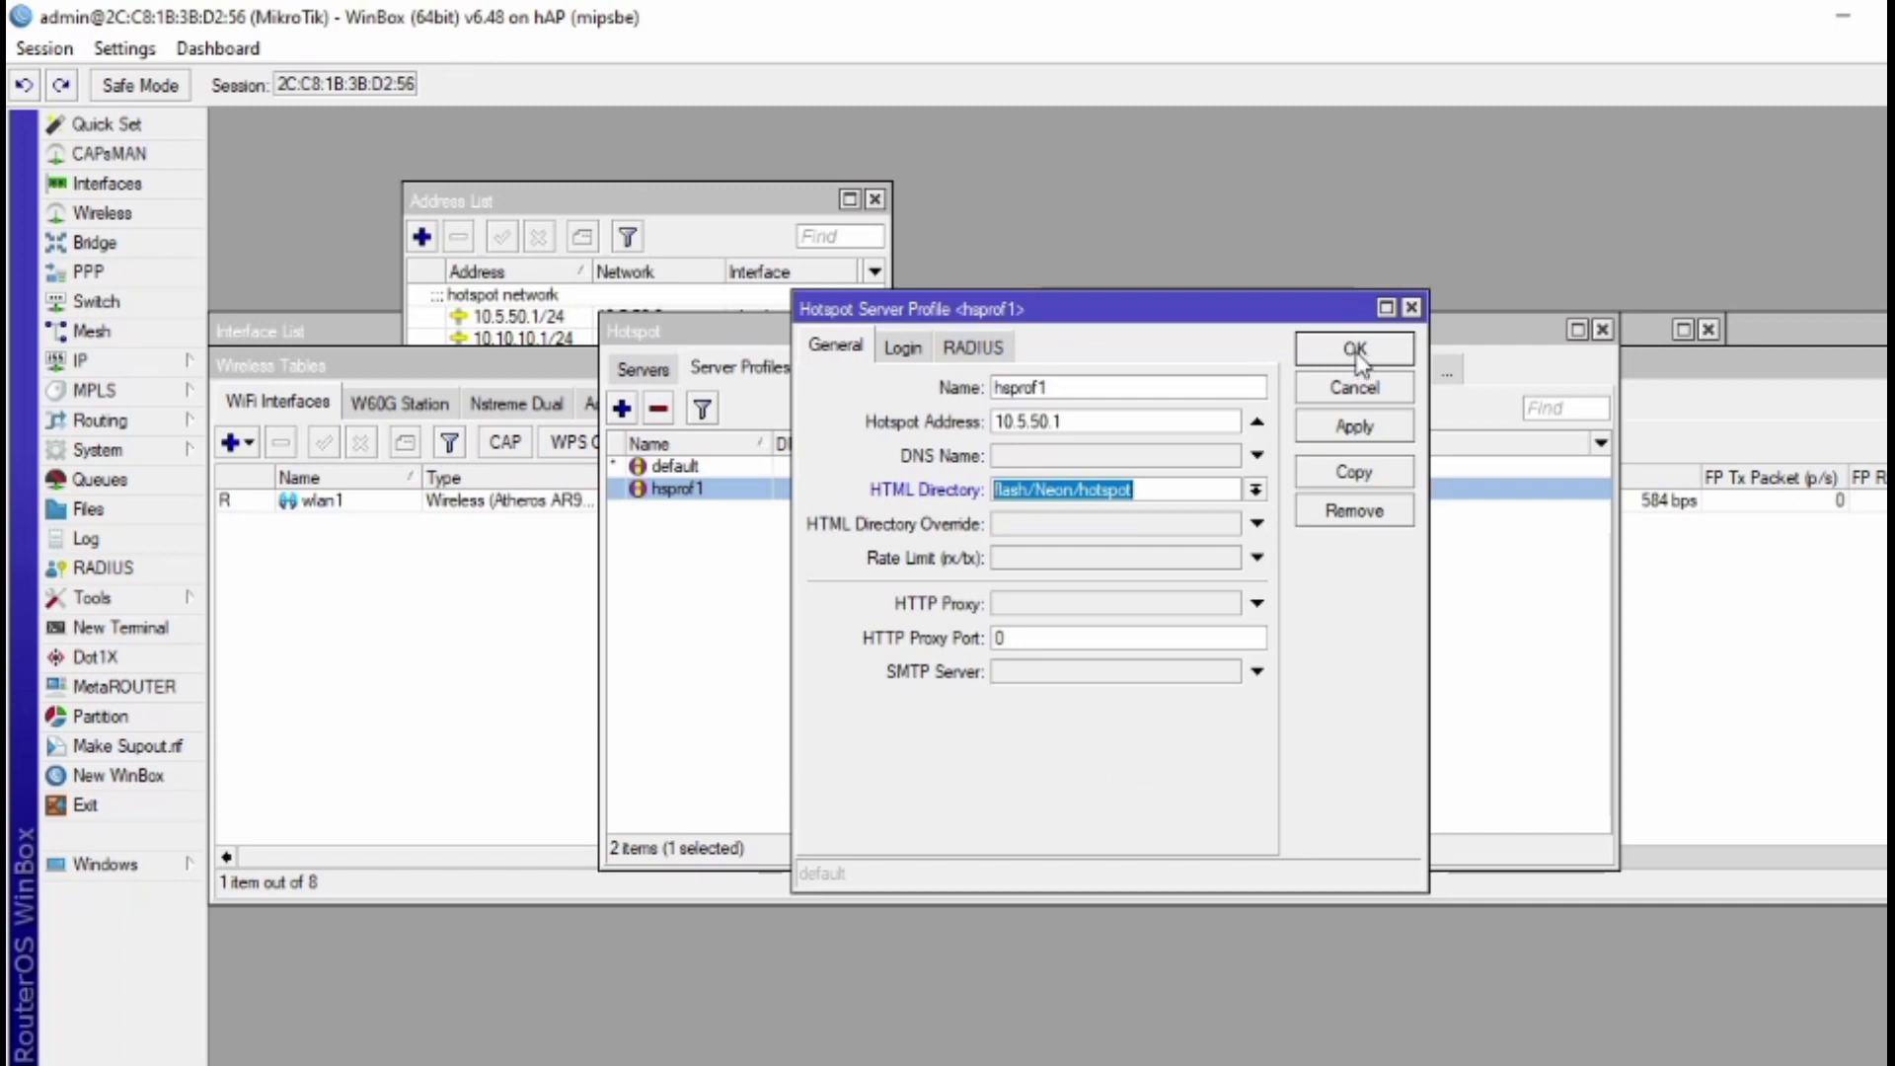
left_click(1355, 356)
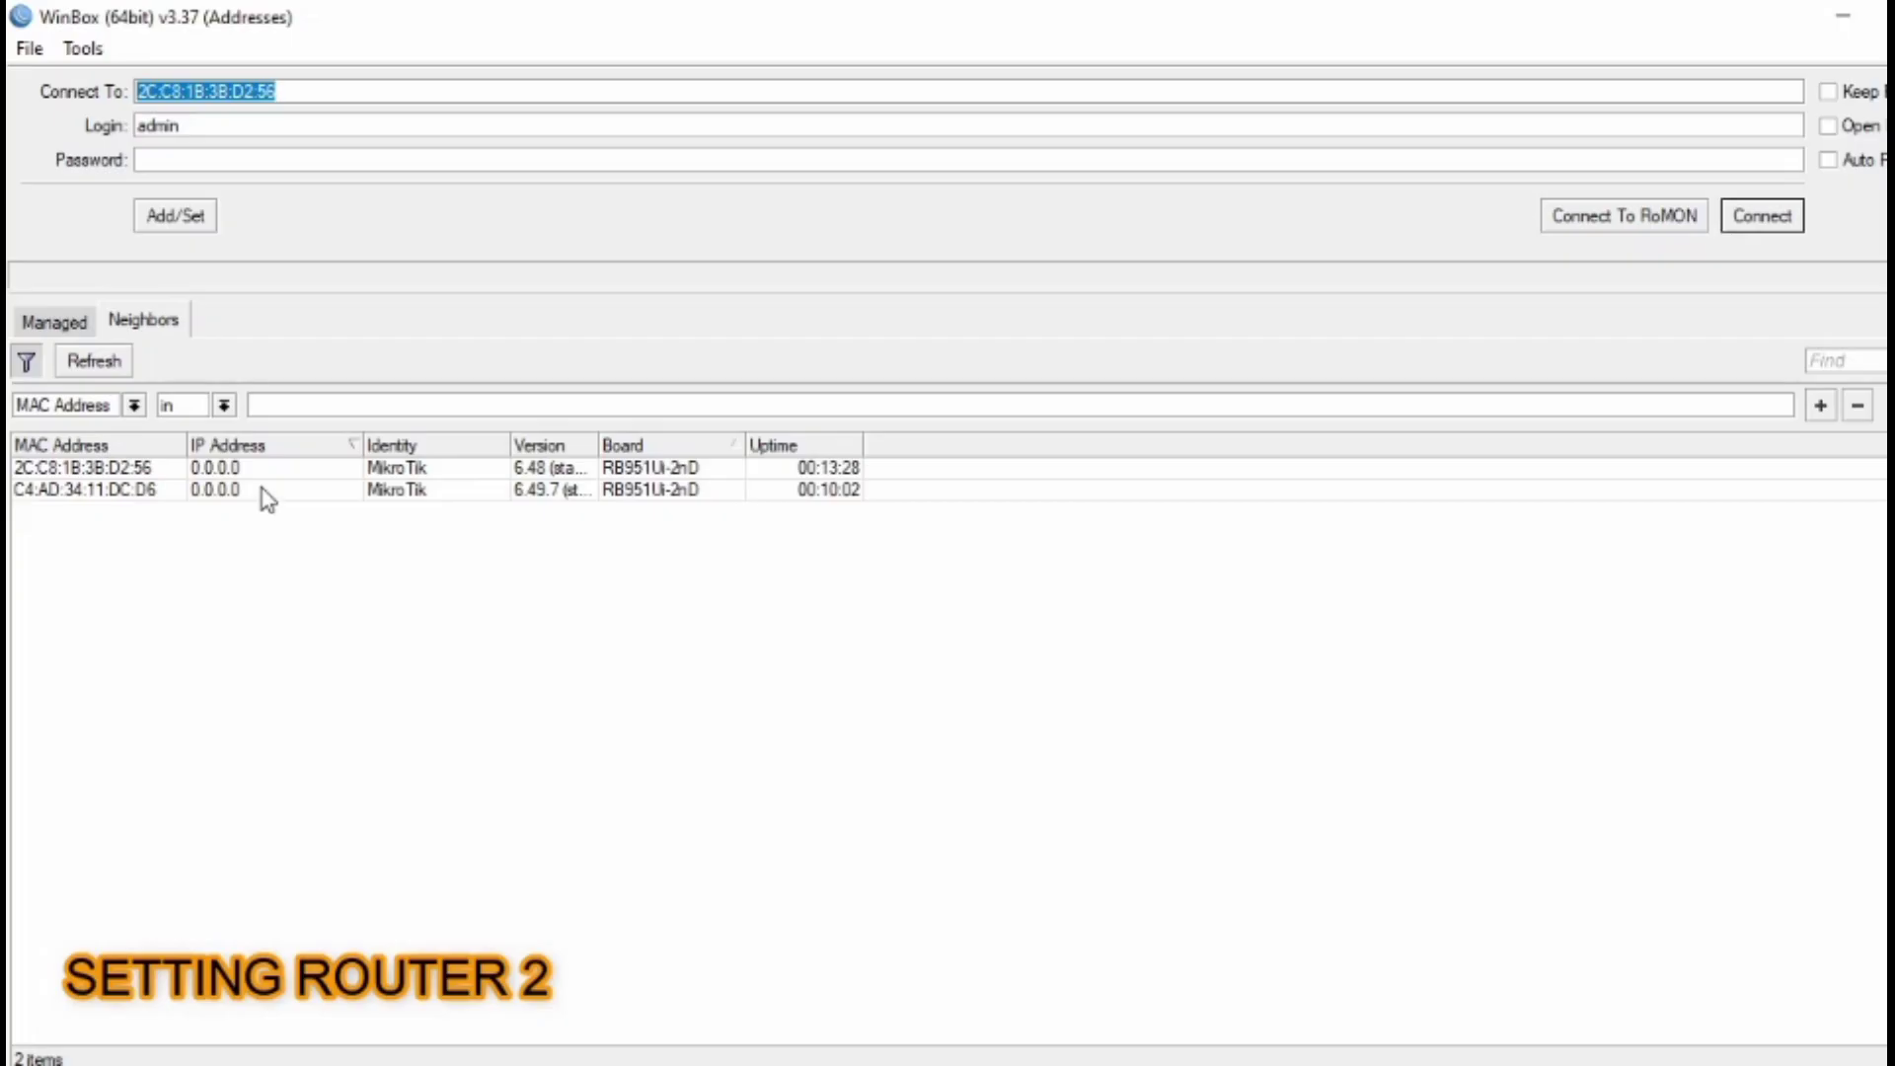
Connect to the second router, C4:AD:34:11:DC:D6, and remove its default configuration, skipping the password change and maximizing the window.
left_click(265, 494)
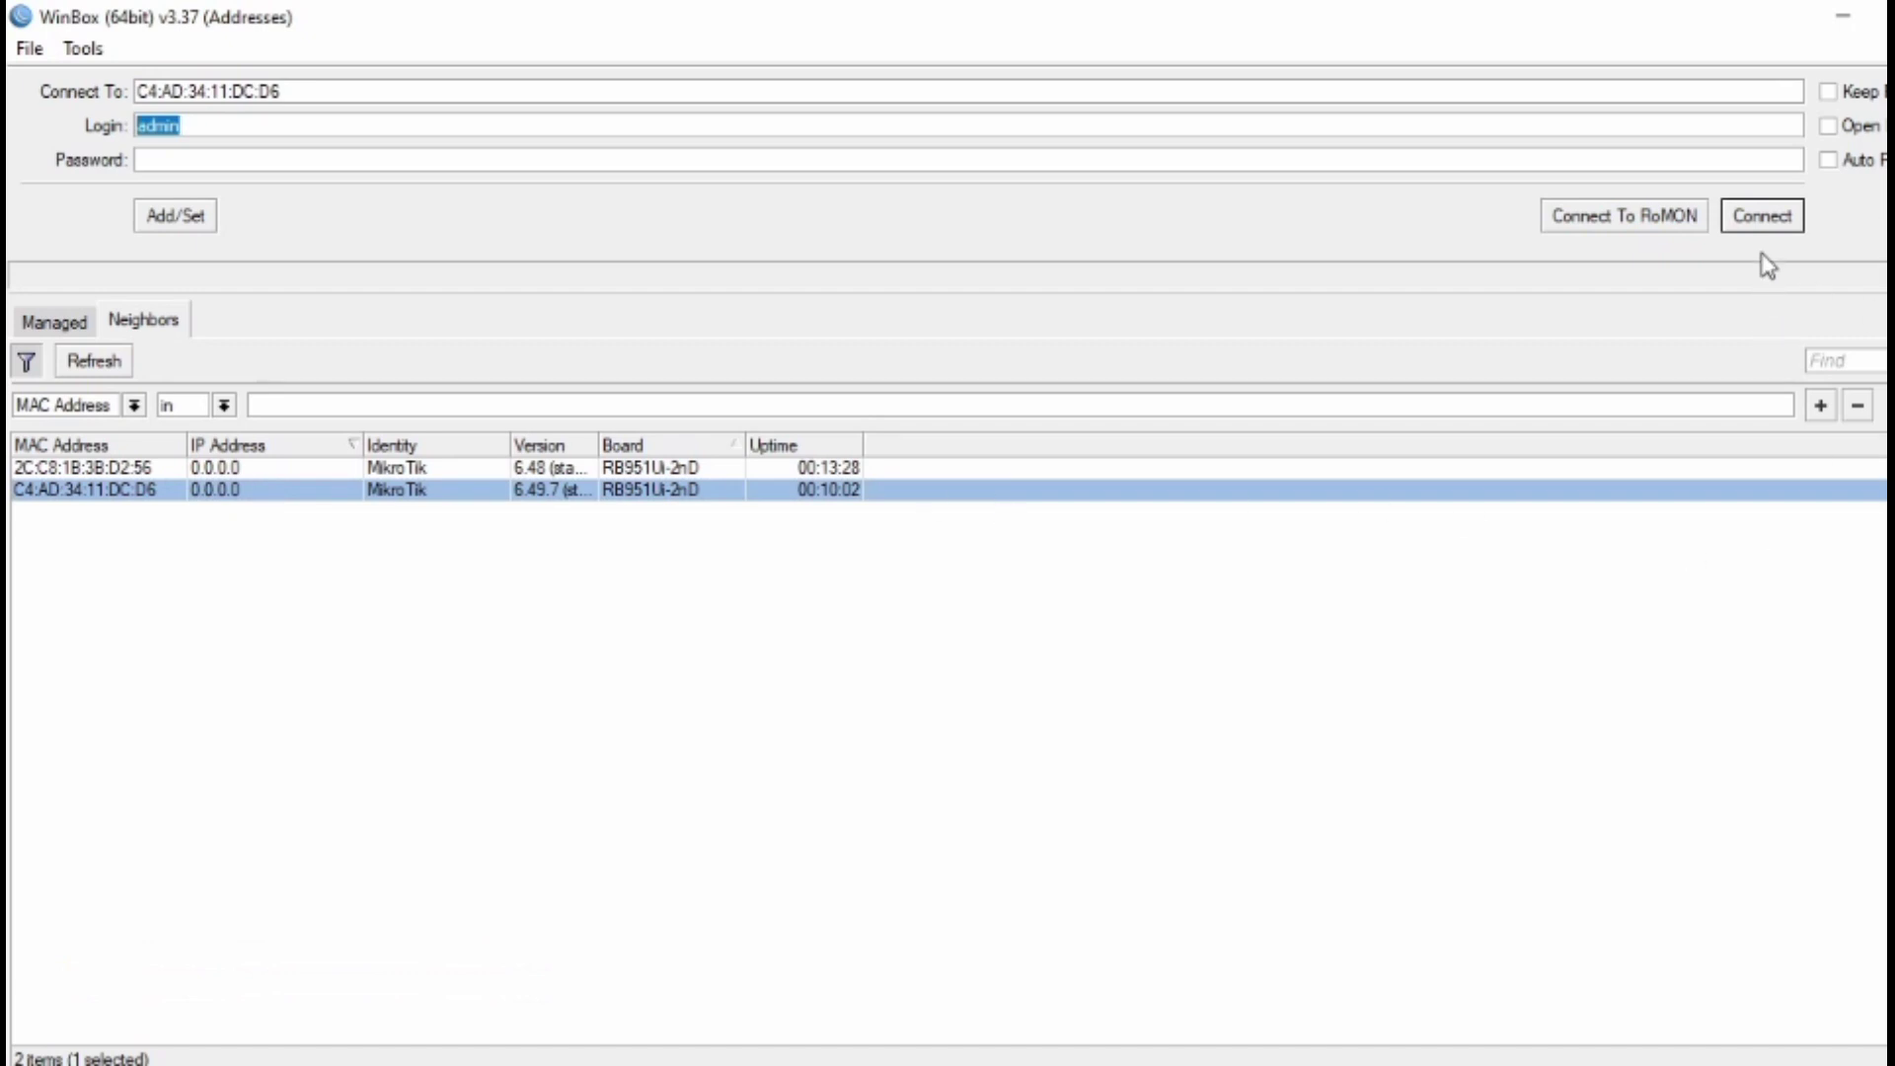
left_click(1762, 223)
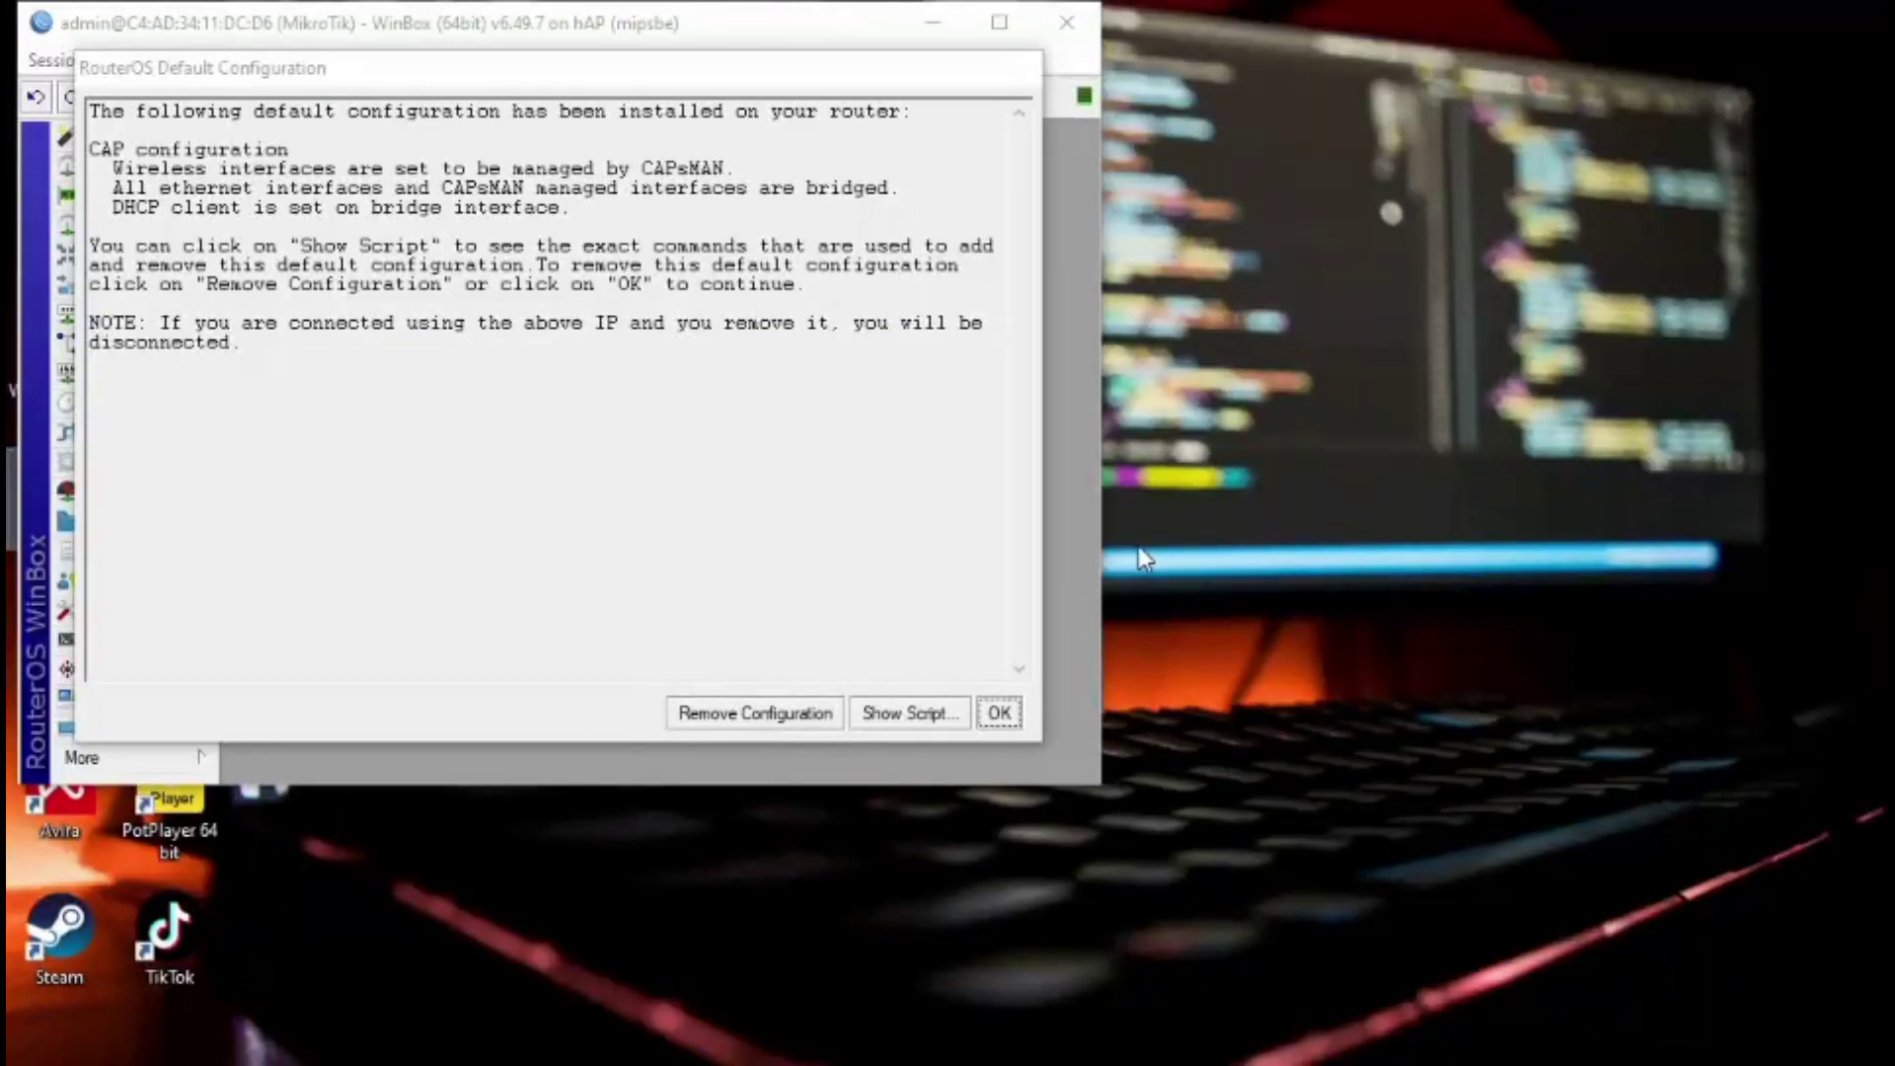
left_click(723, 713)
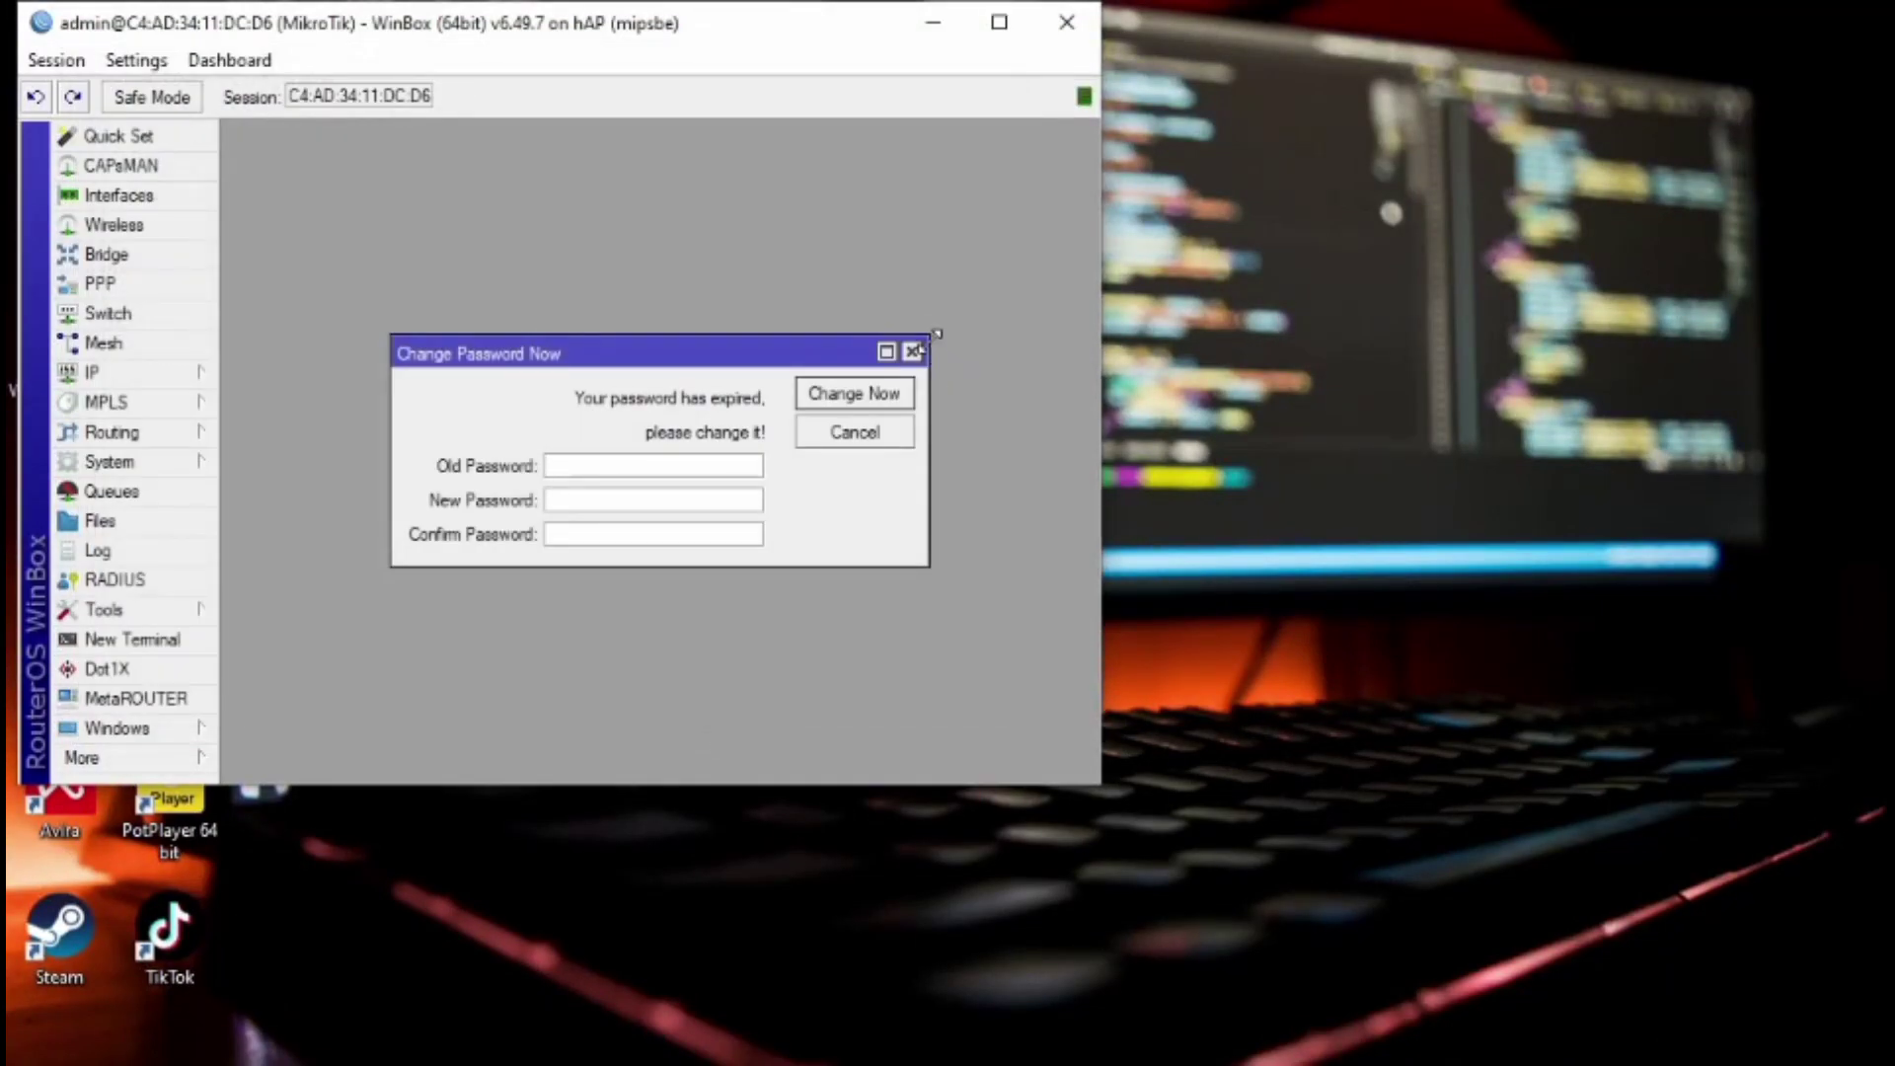
left_click(913, 353)
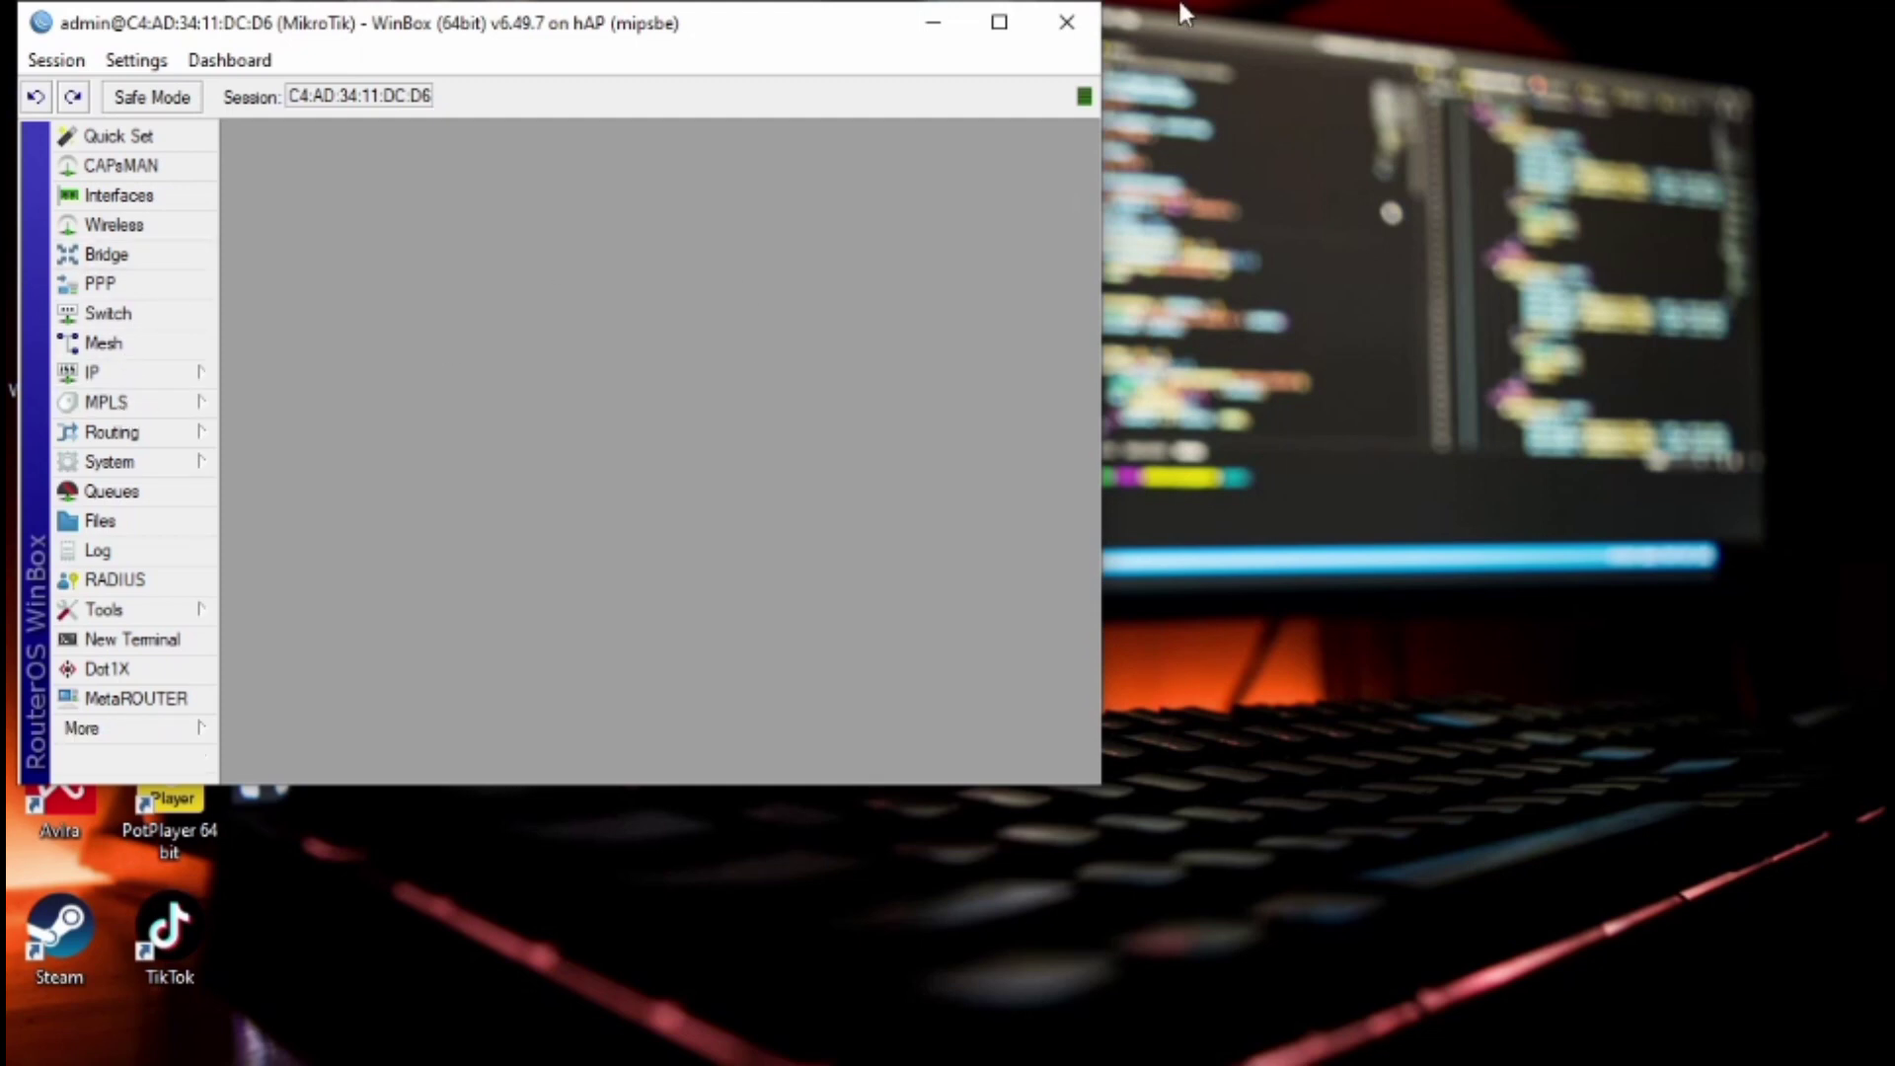
left_click(1030, 31)
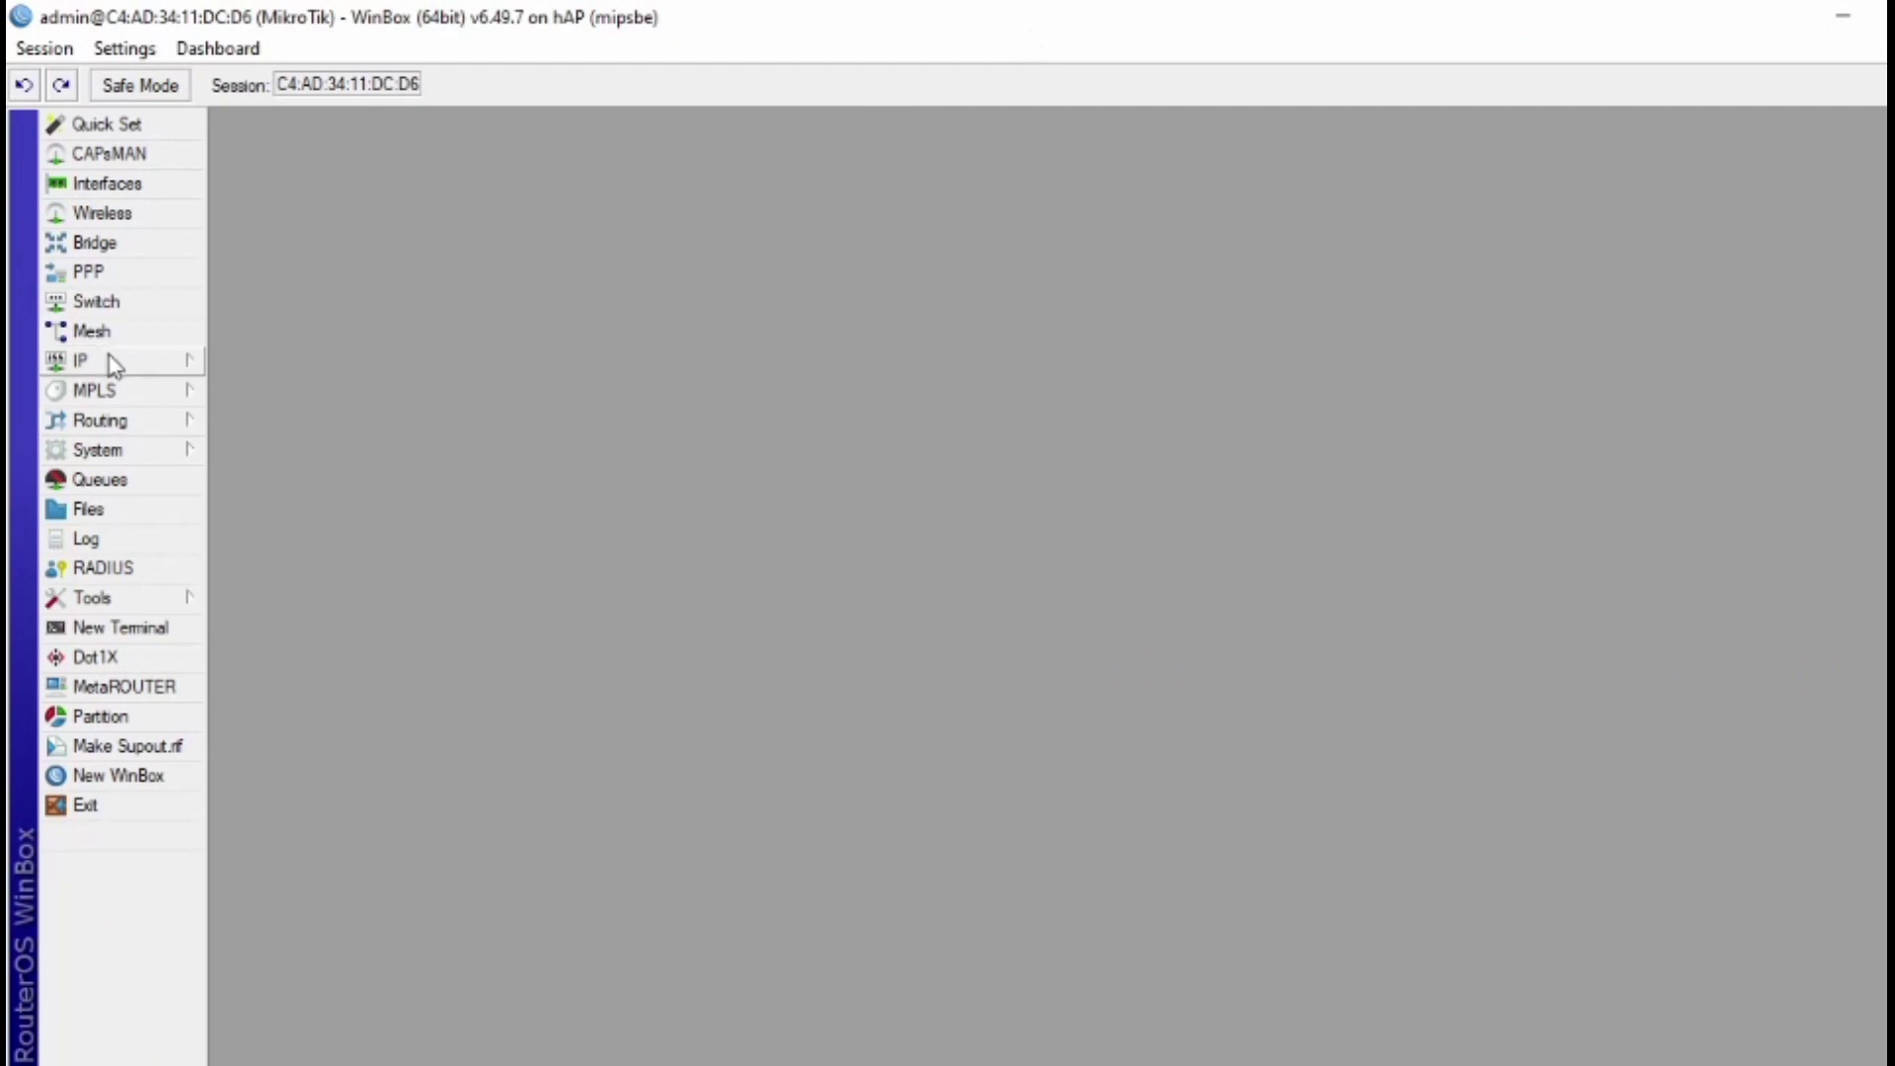
Create a new bridge interface with the default settings.
left_click(125, 253)
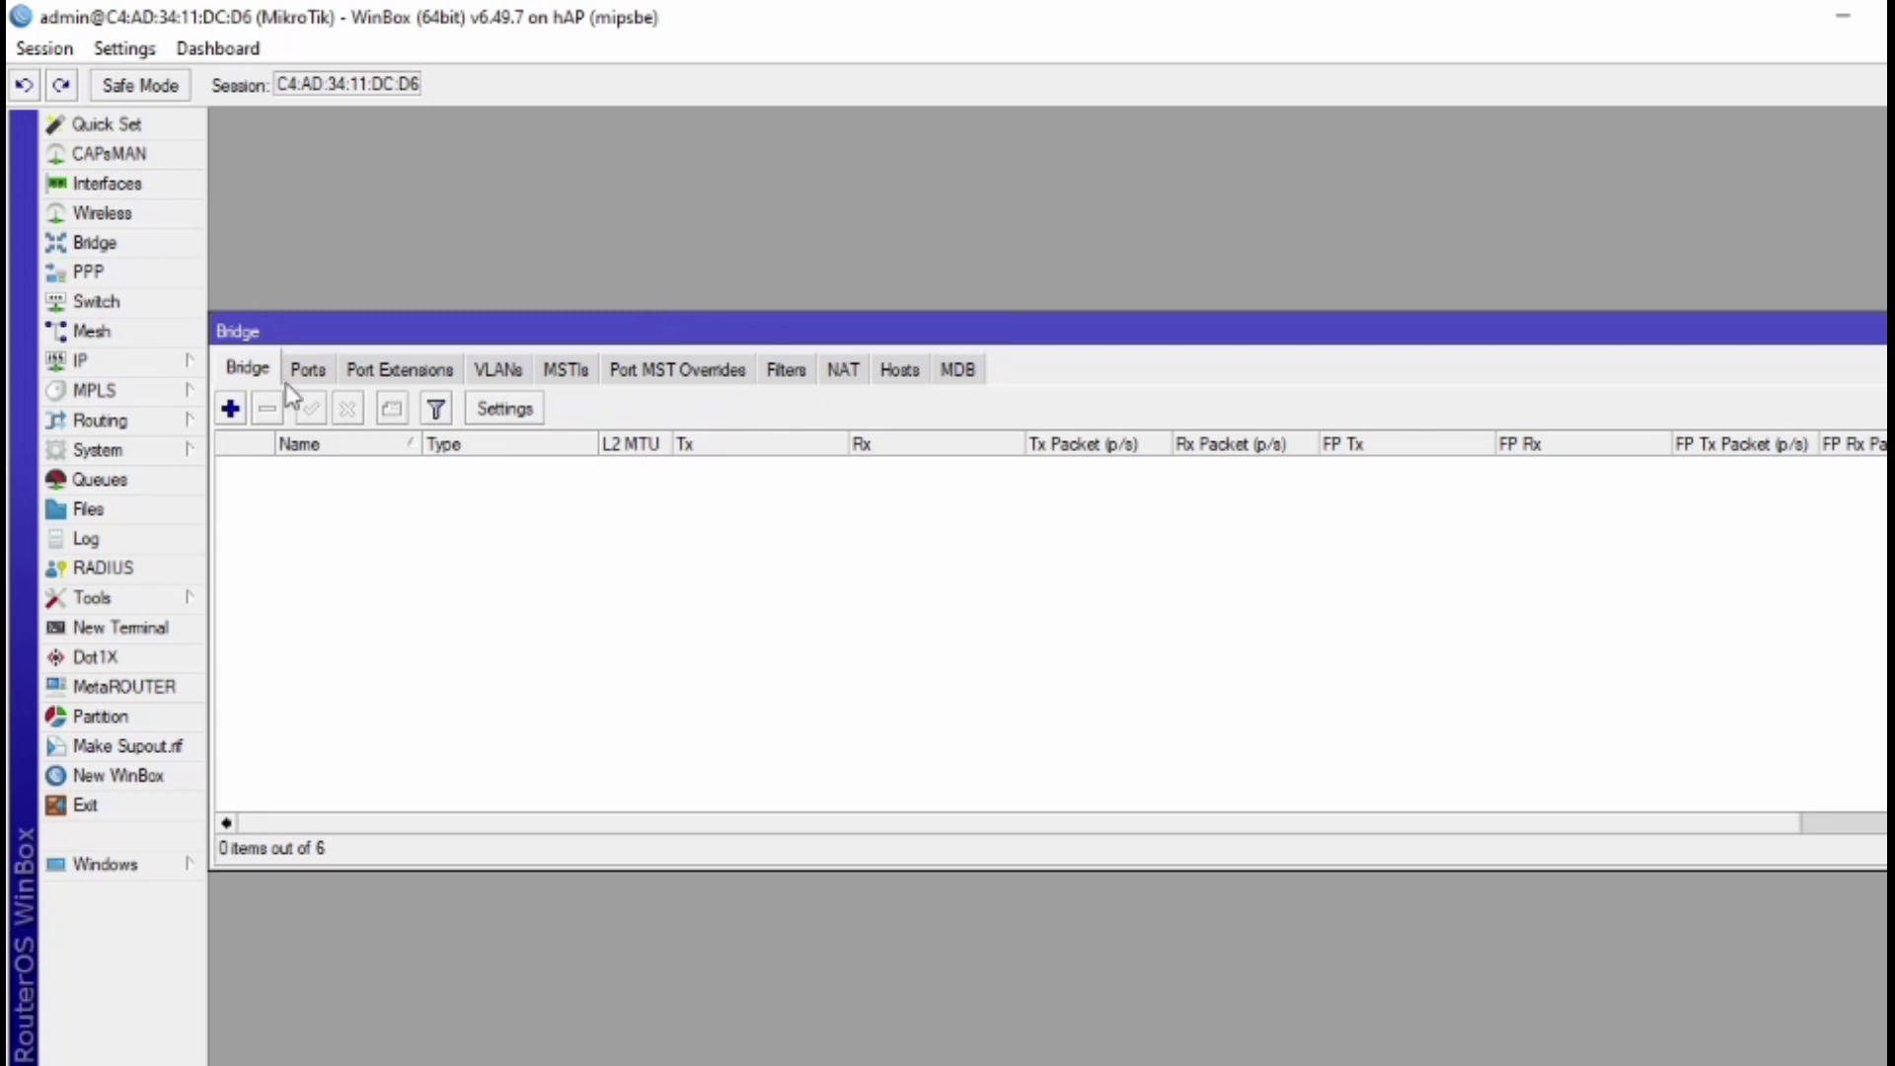
left_click(230, 409)
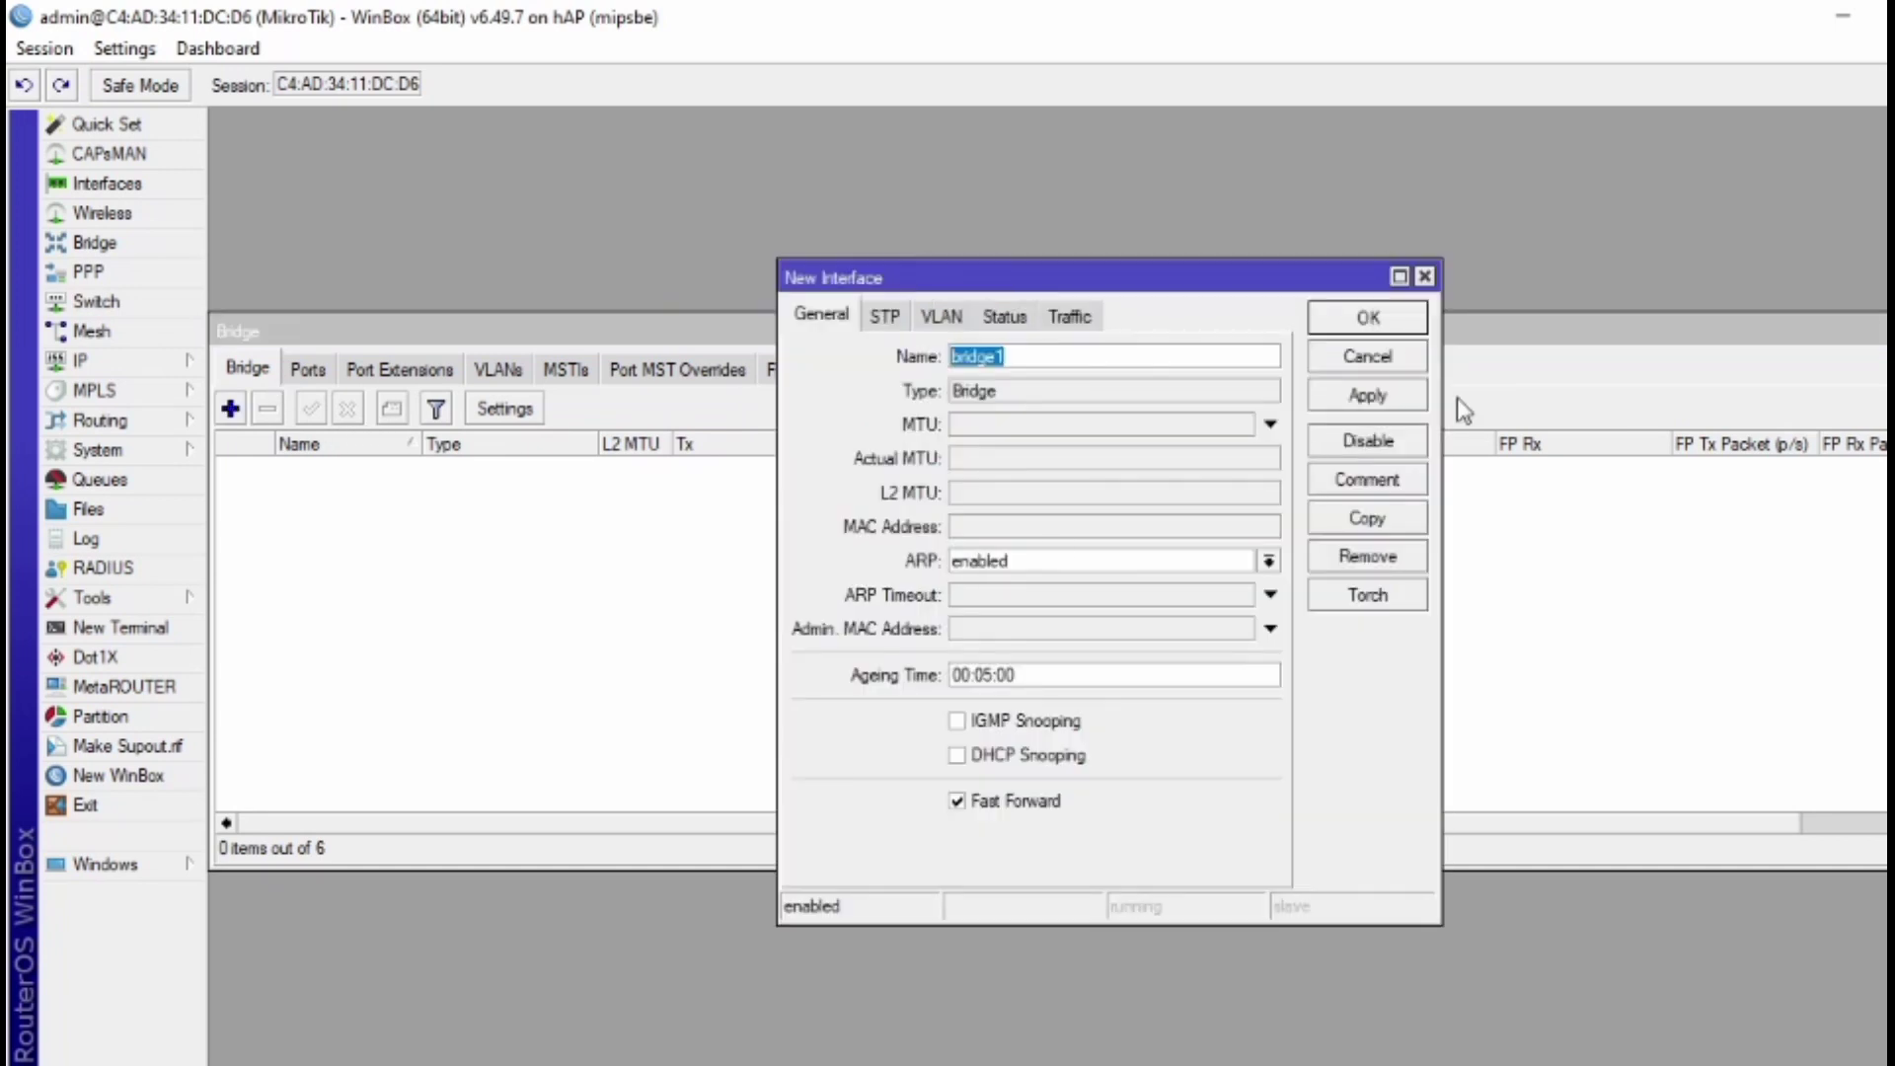
left_click(1372, 318)
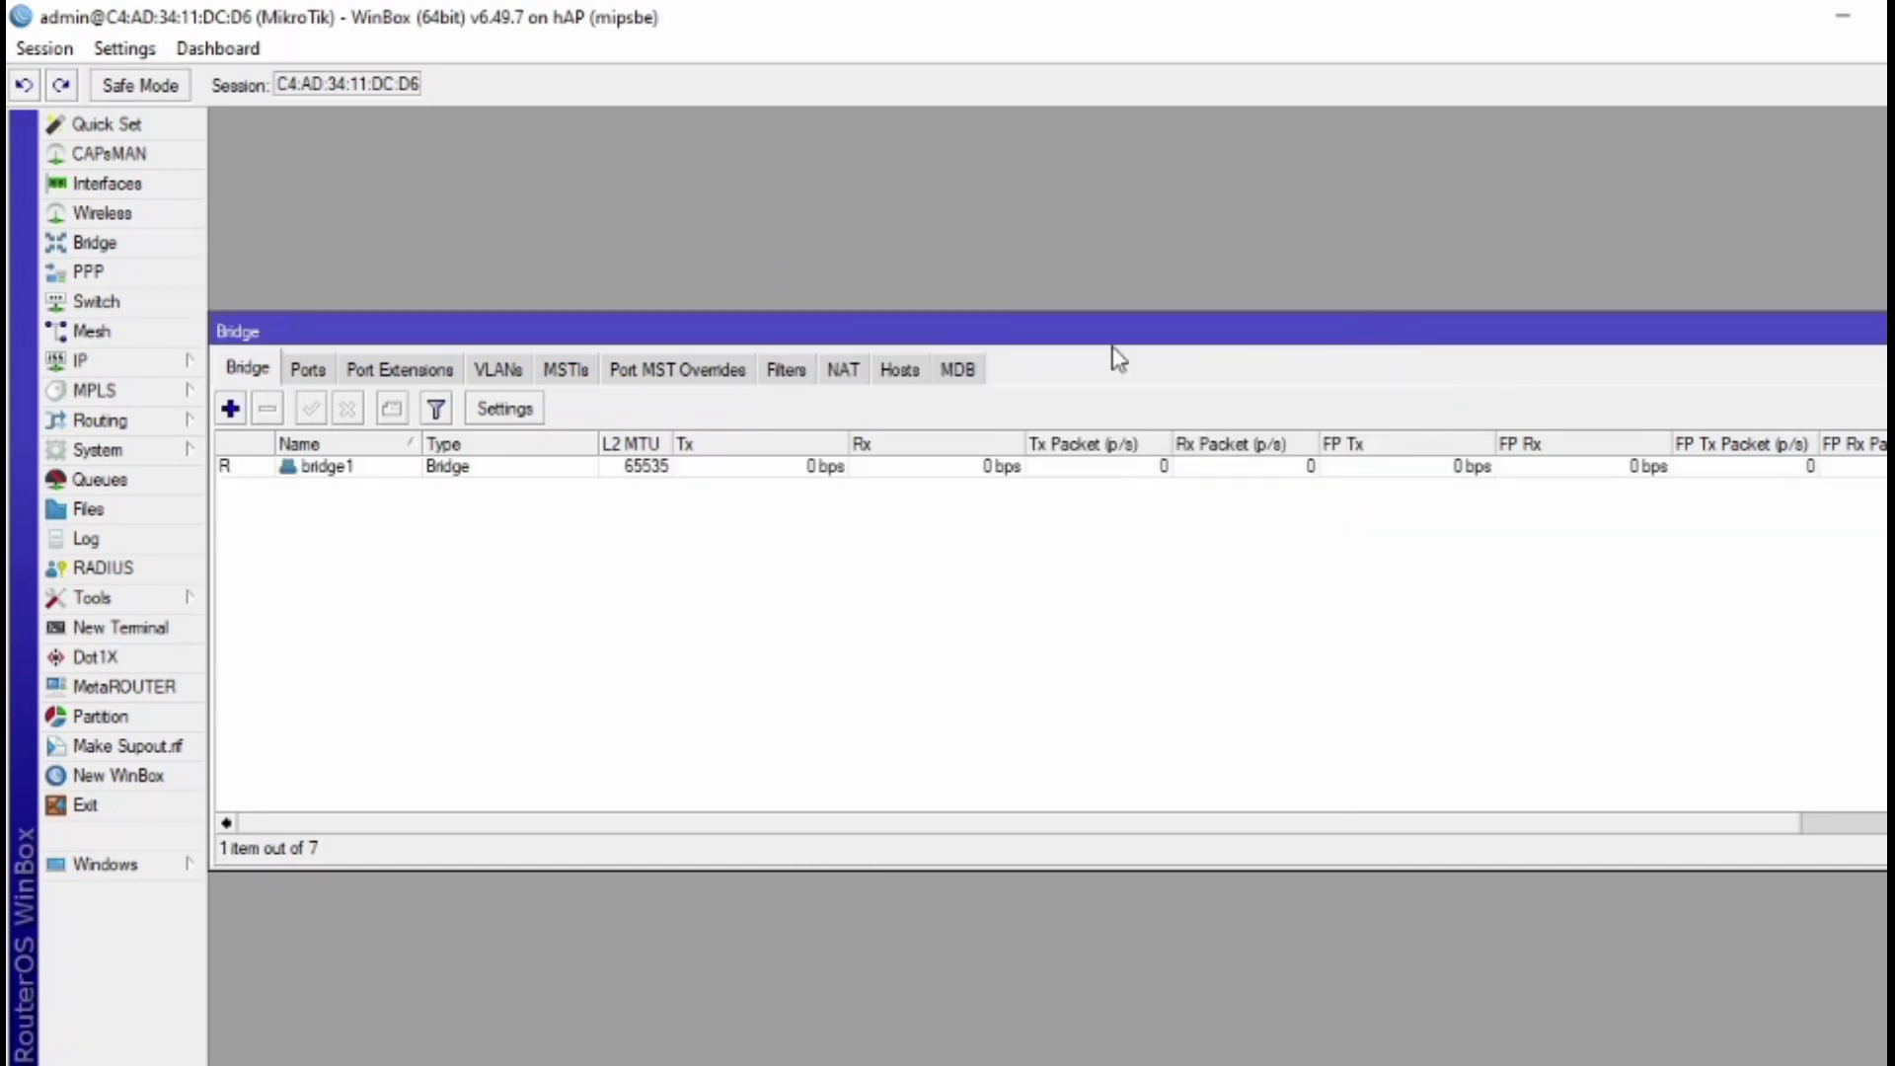
Add ether1 and ether2 as ports of bridge1.
left_click(312, 368)
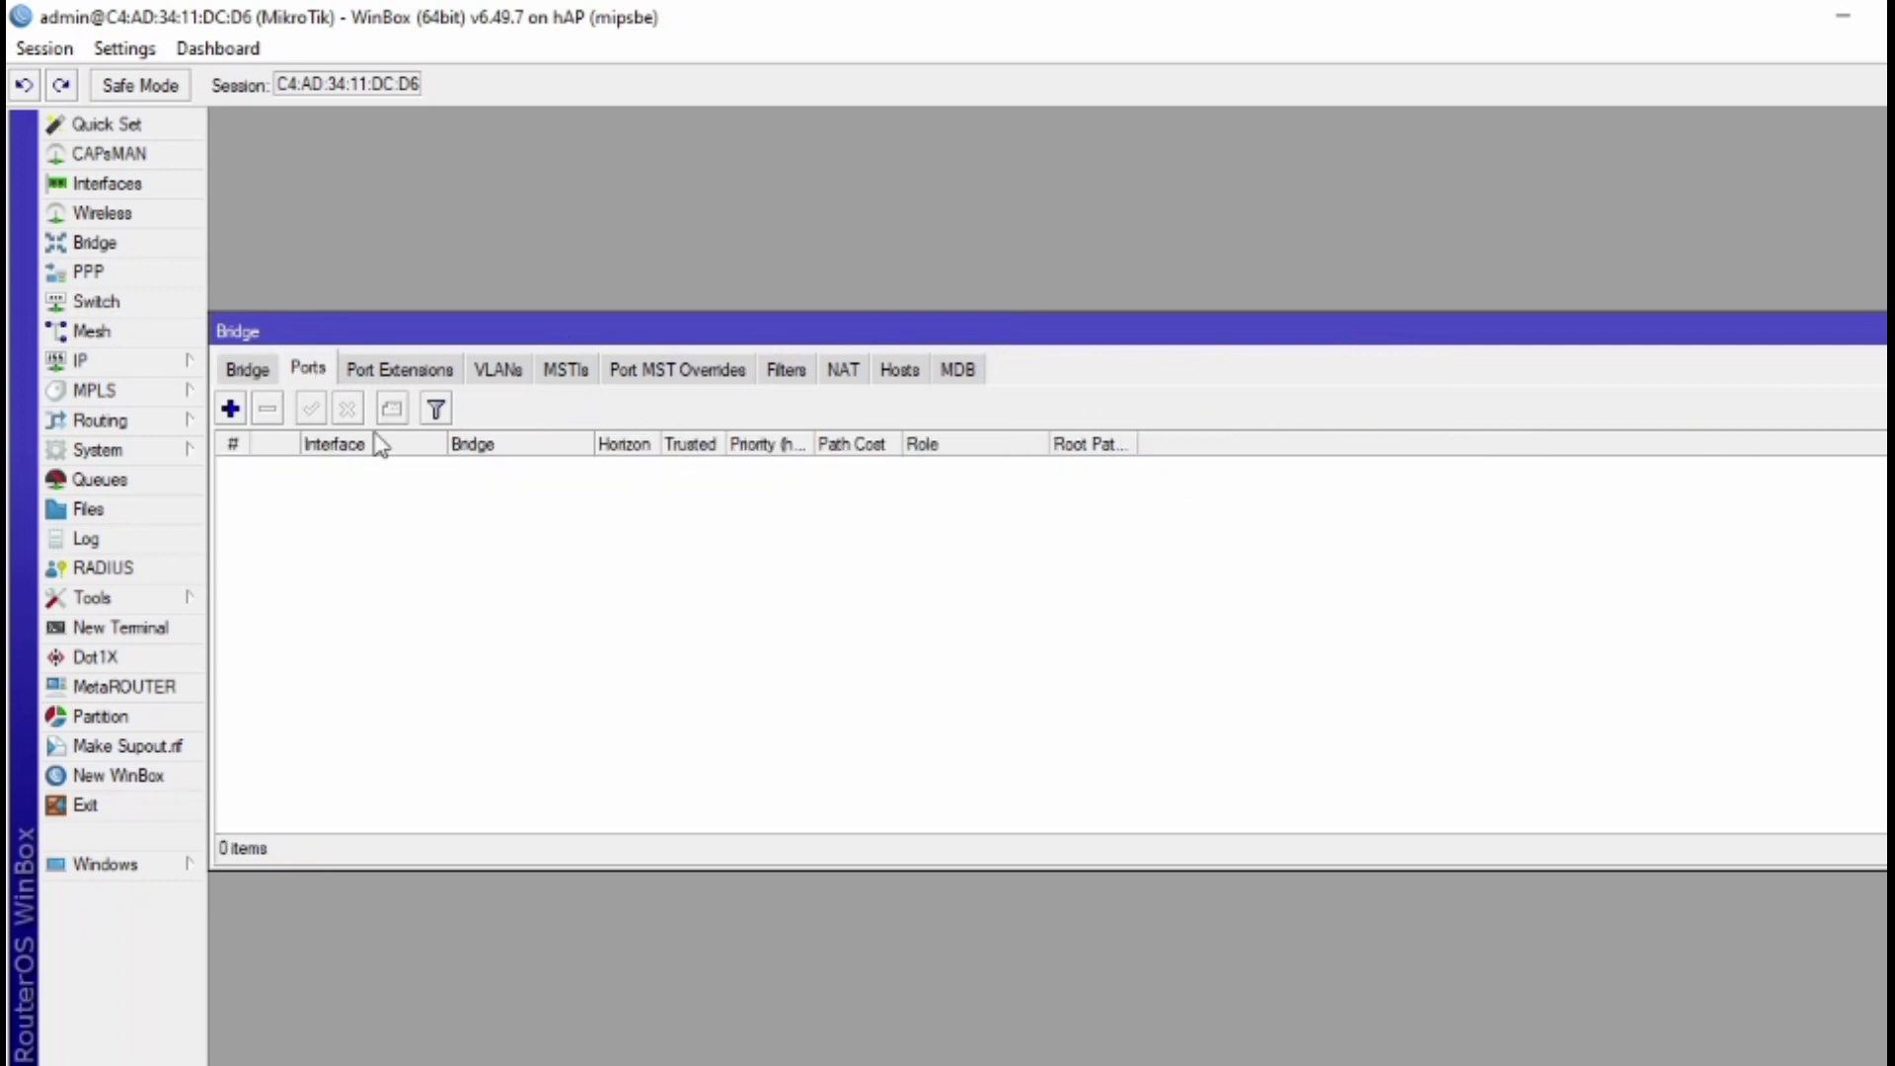
left_click(230, 409)
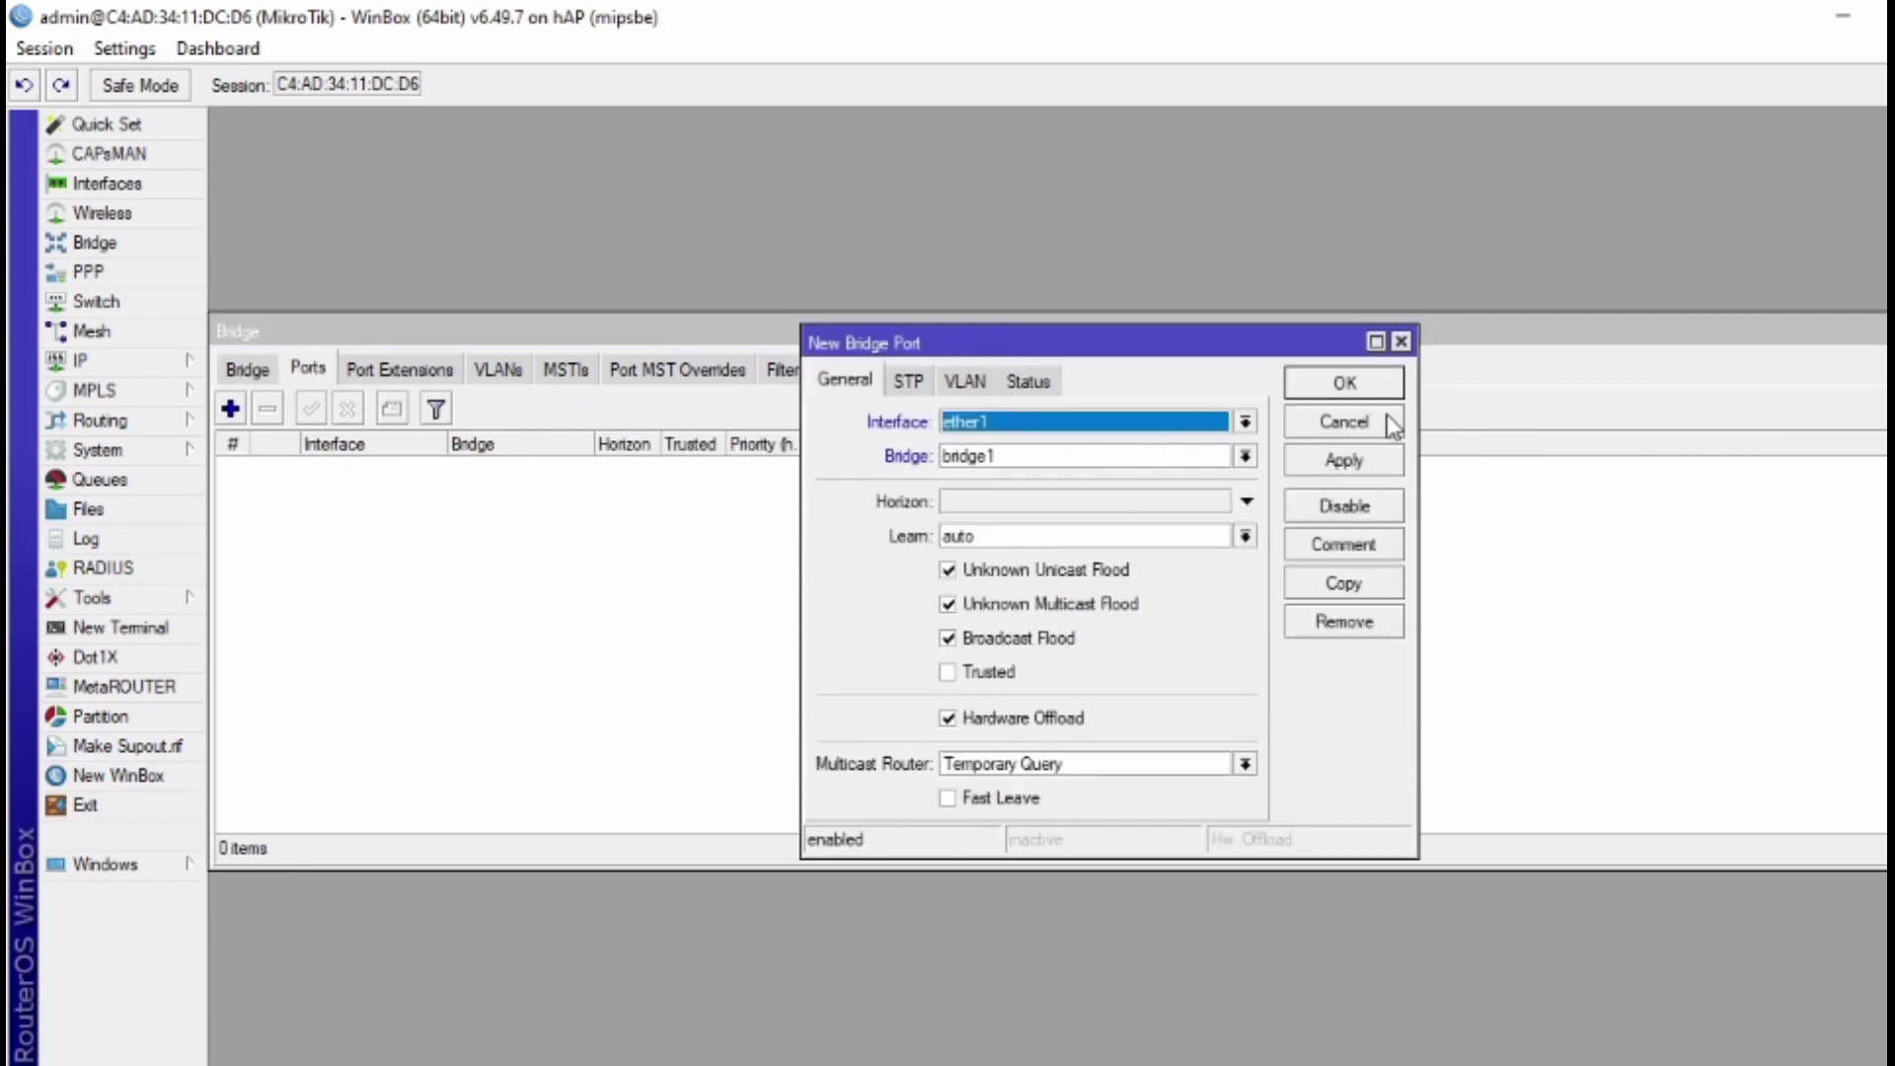
left_click(1346, 384)
left_click(230, 409)
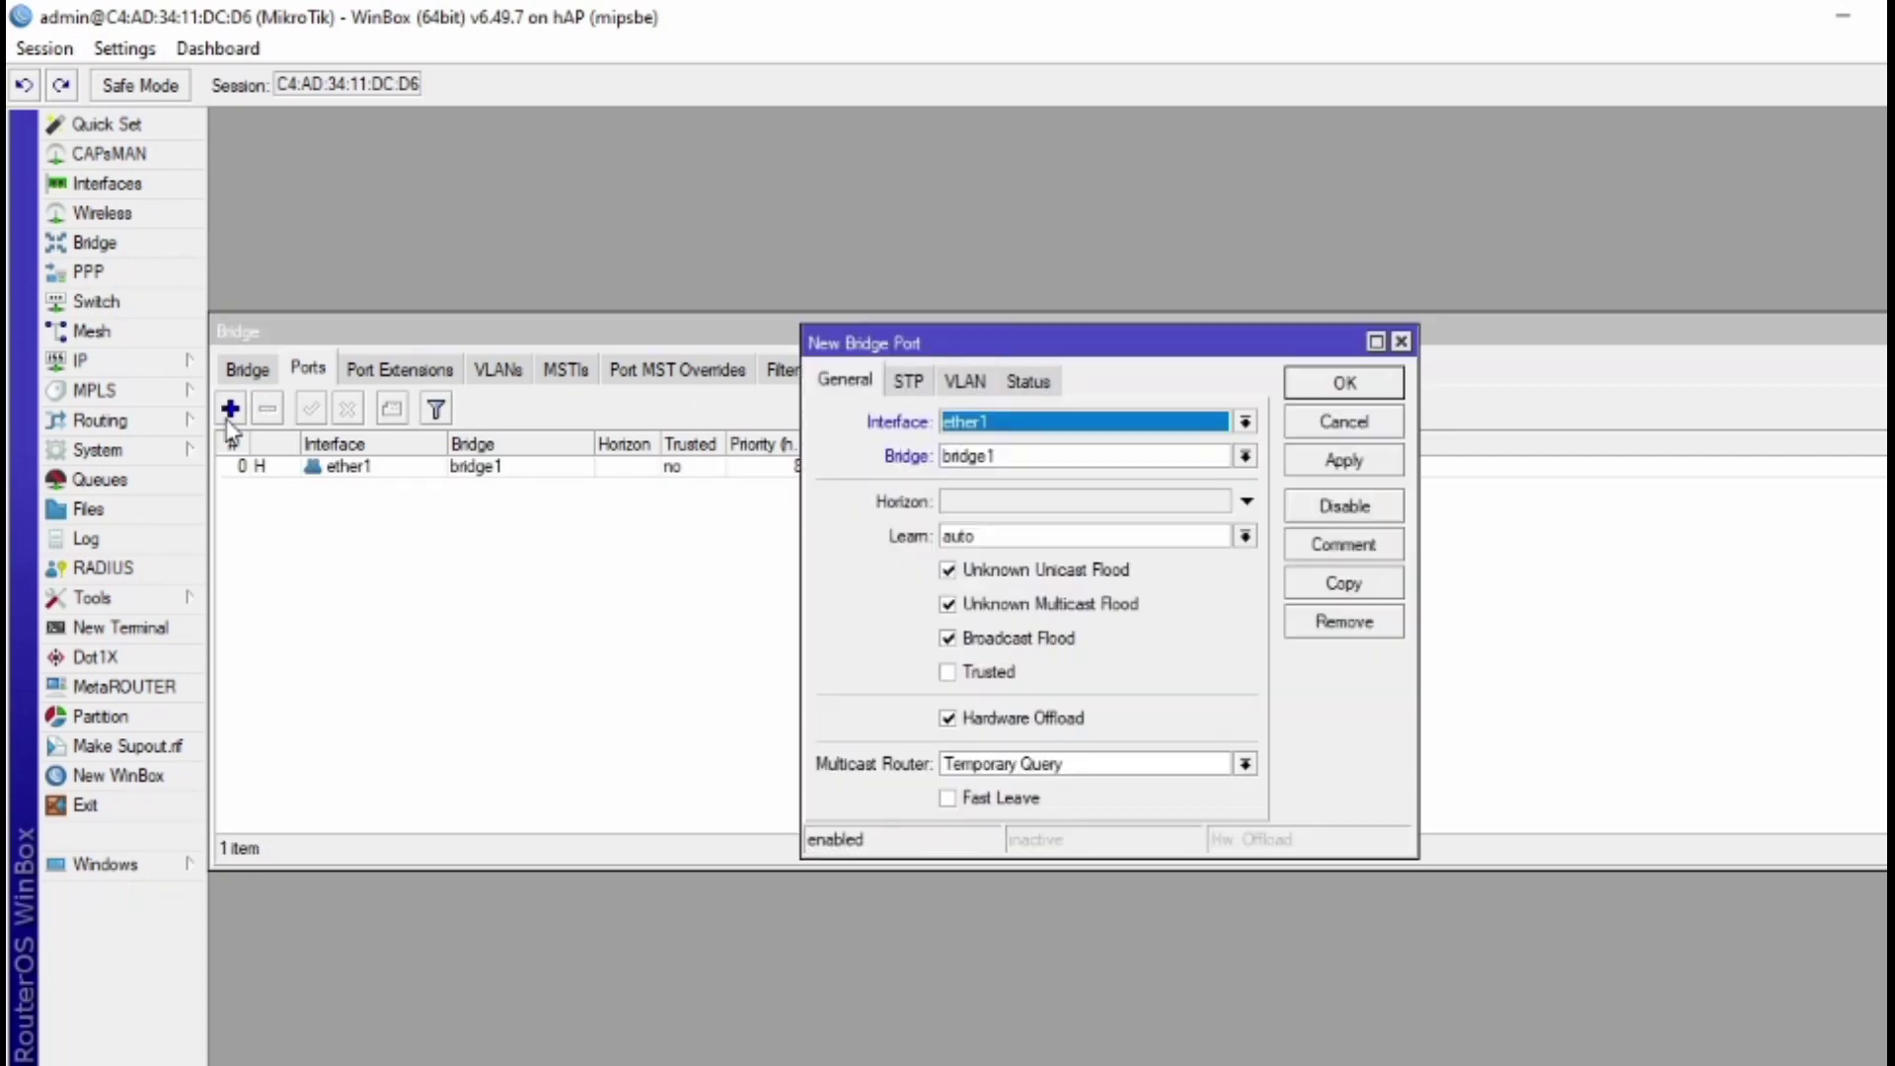
left_click(1032, 427)
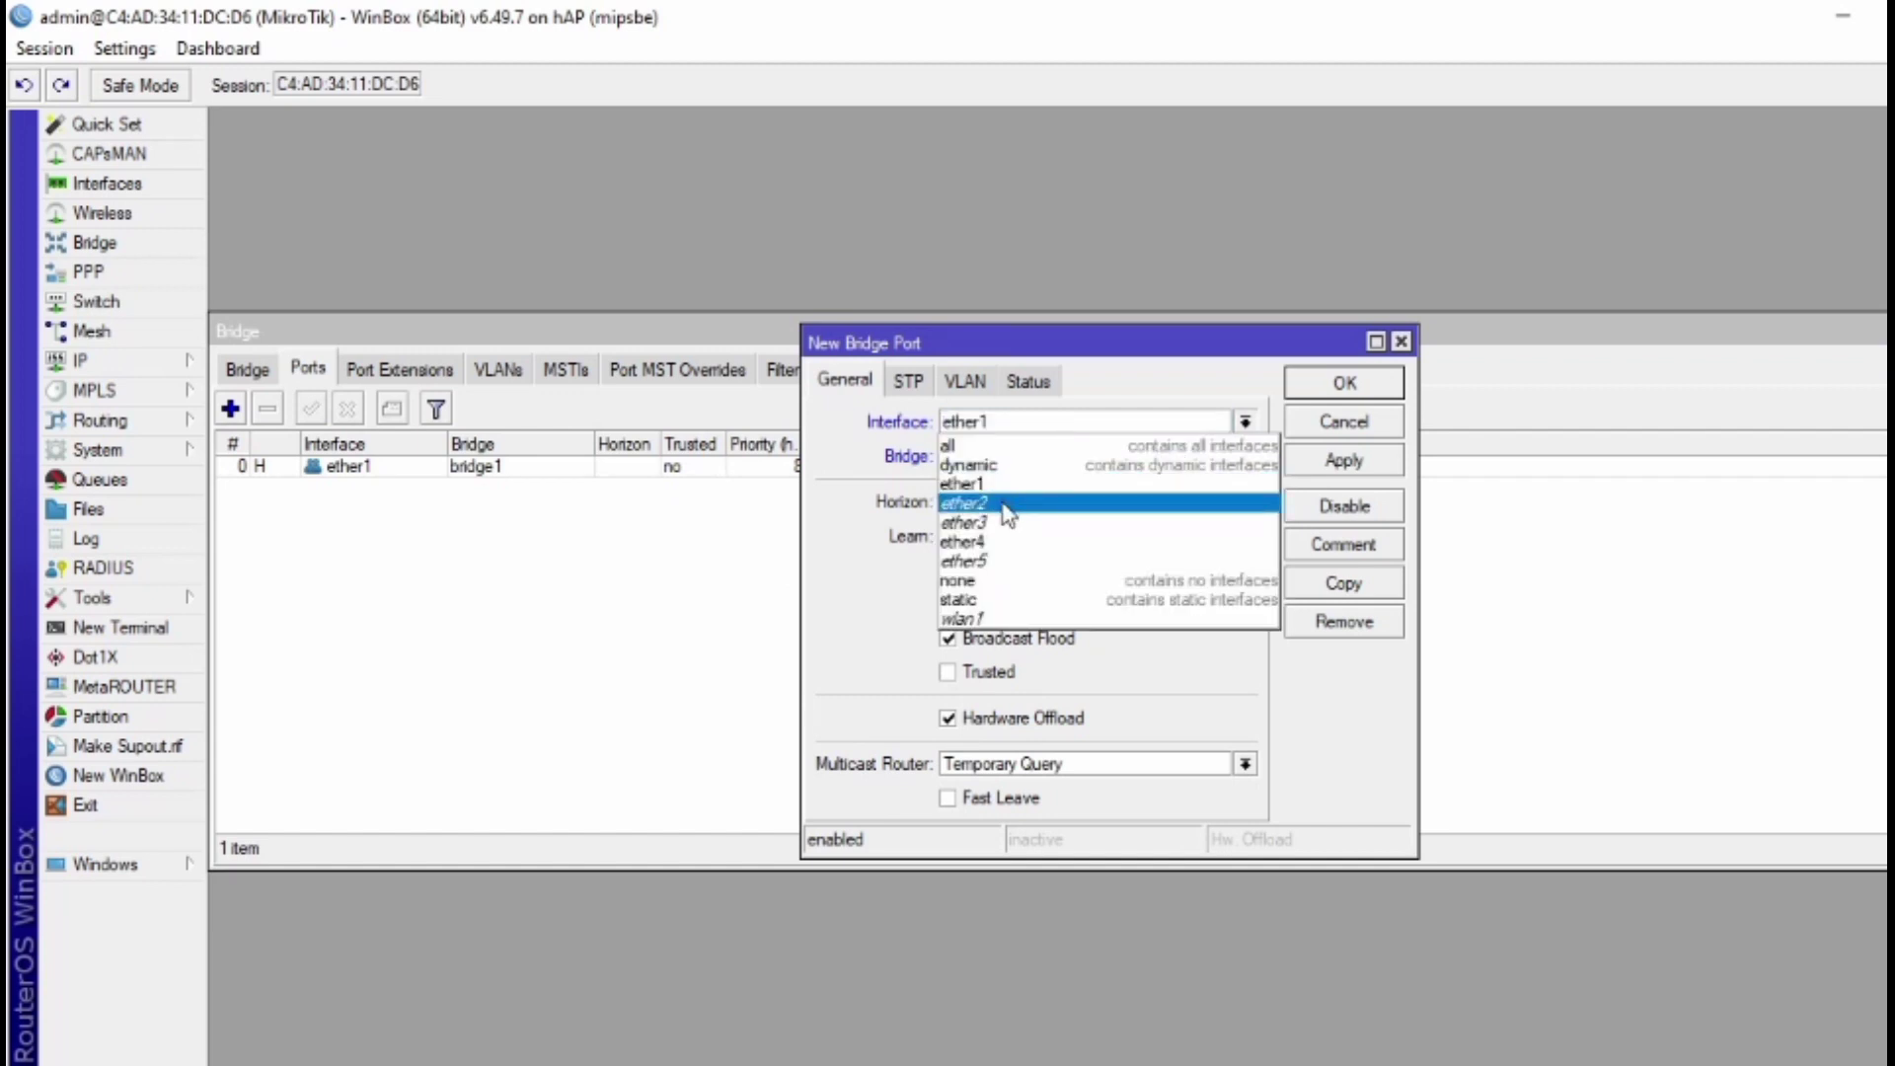
left_click(1017, 499)
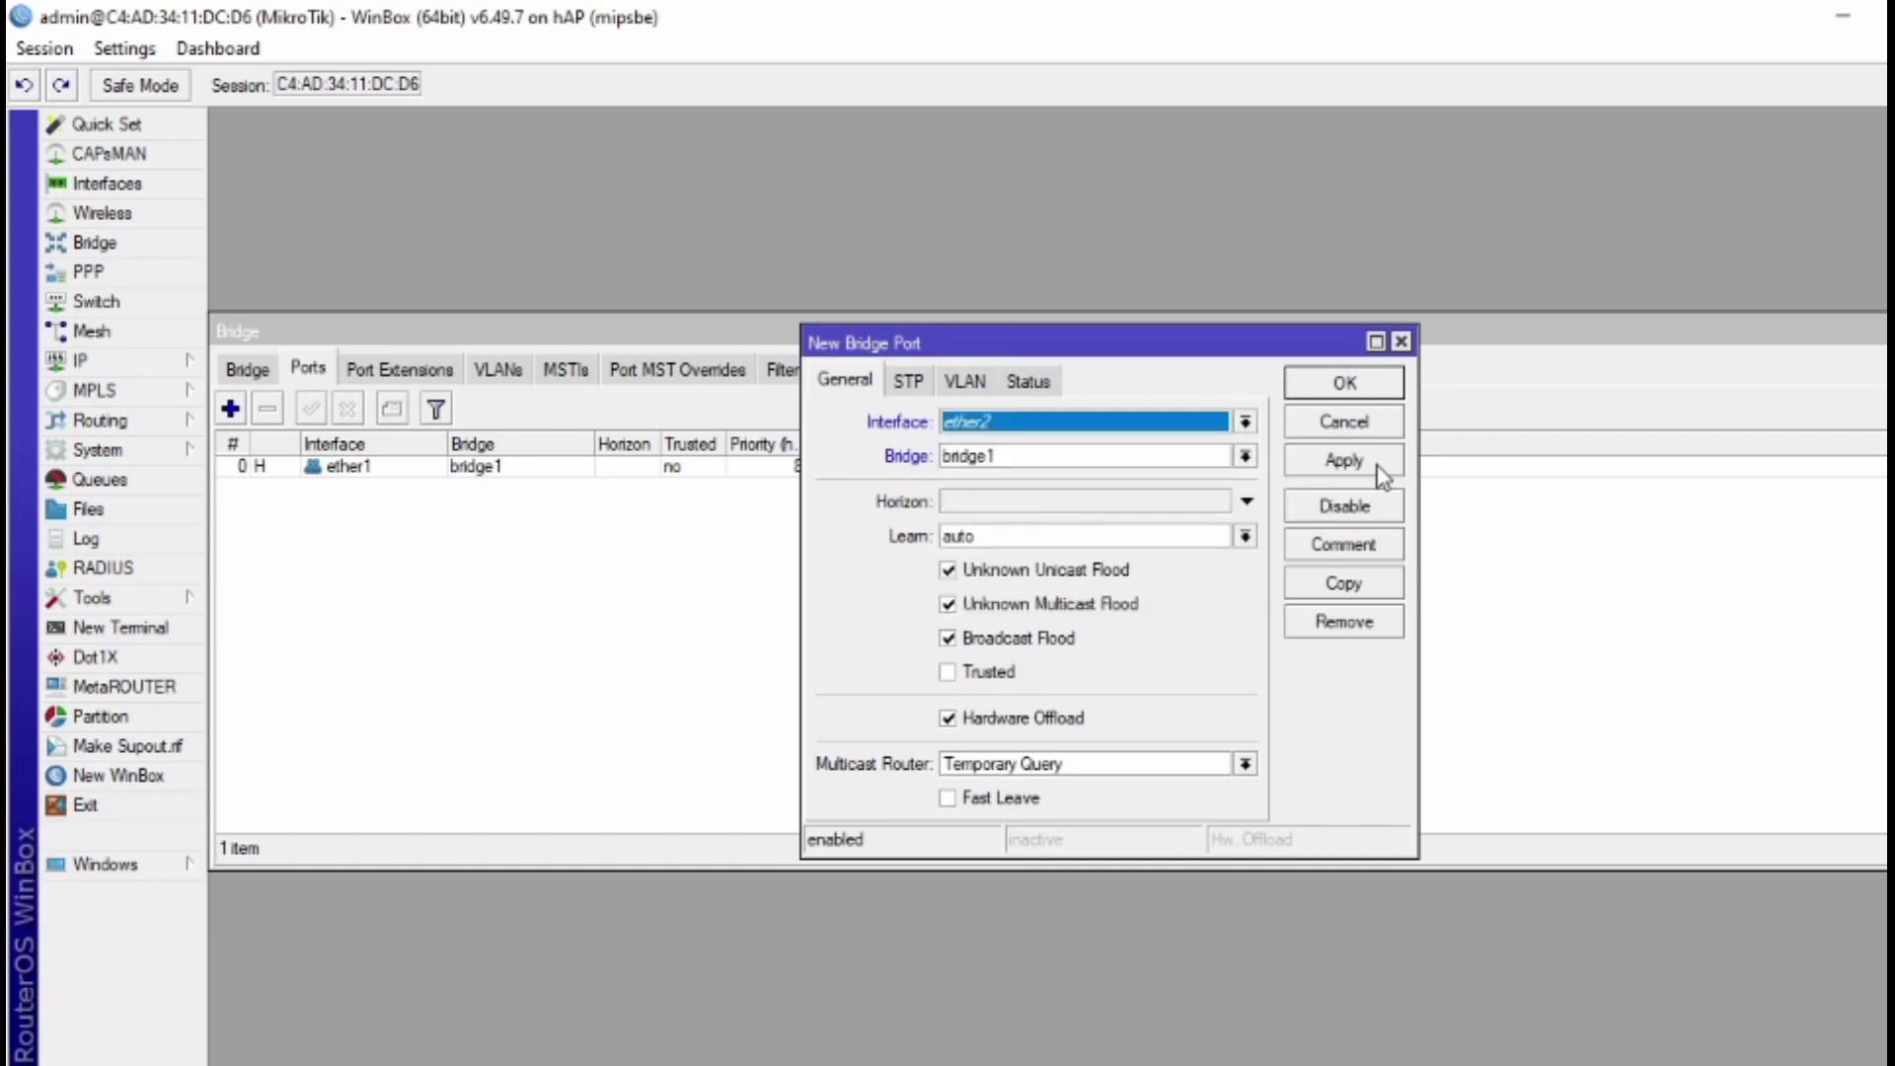
left_click(1342, 388)
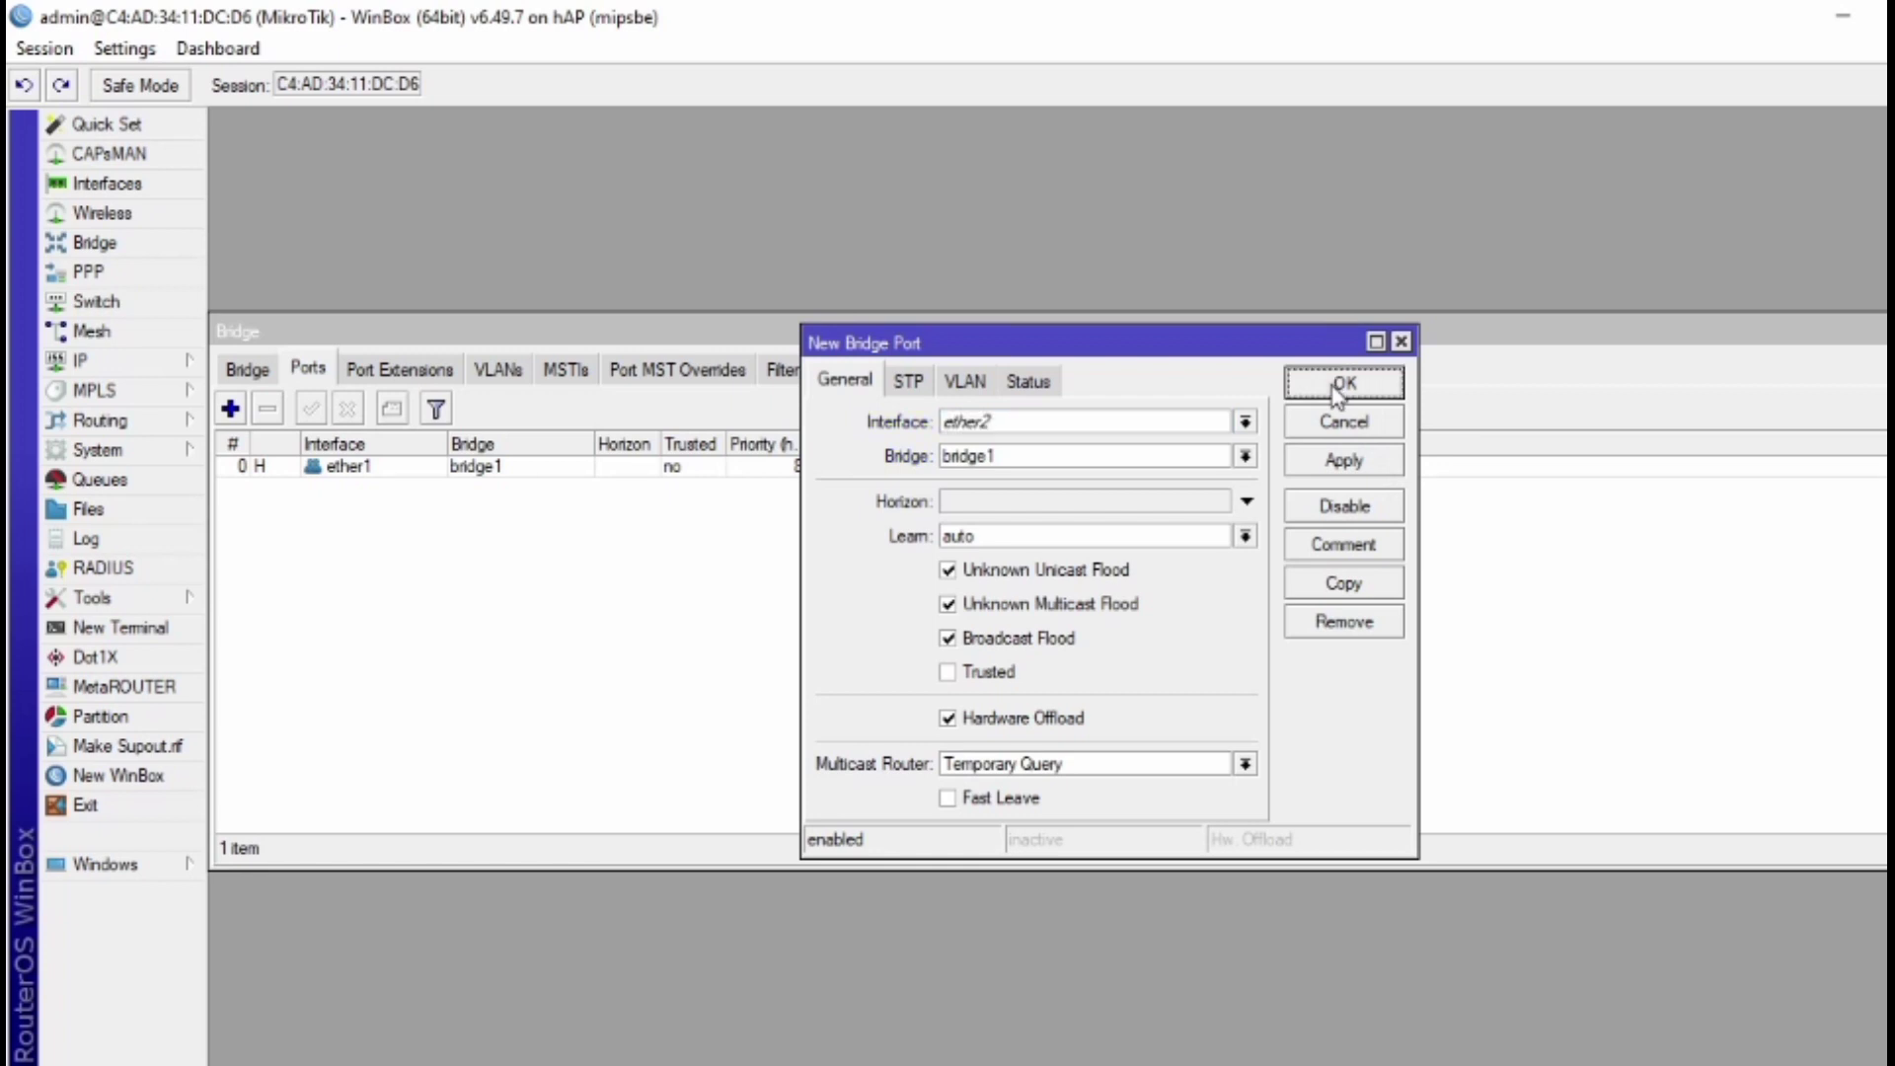
Add ether3 and ether4 as ports of bridge1.
left_click(232, 411)
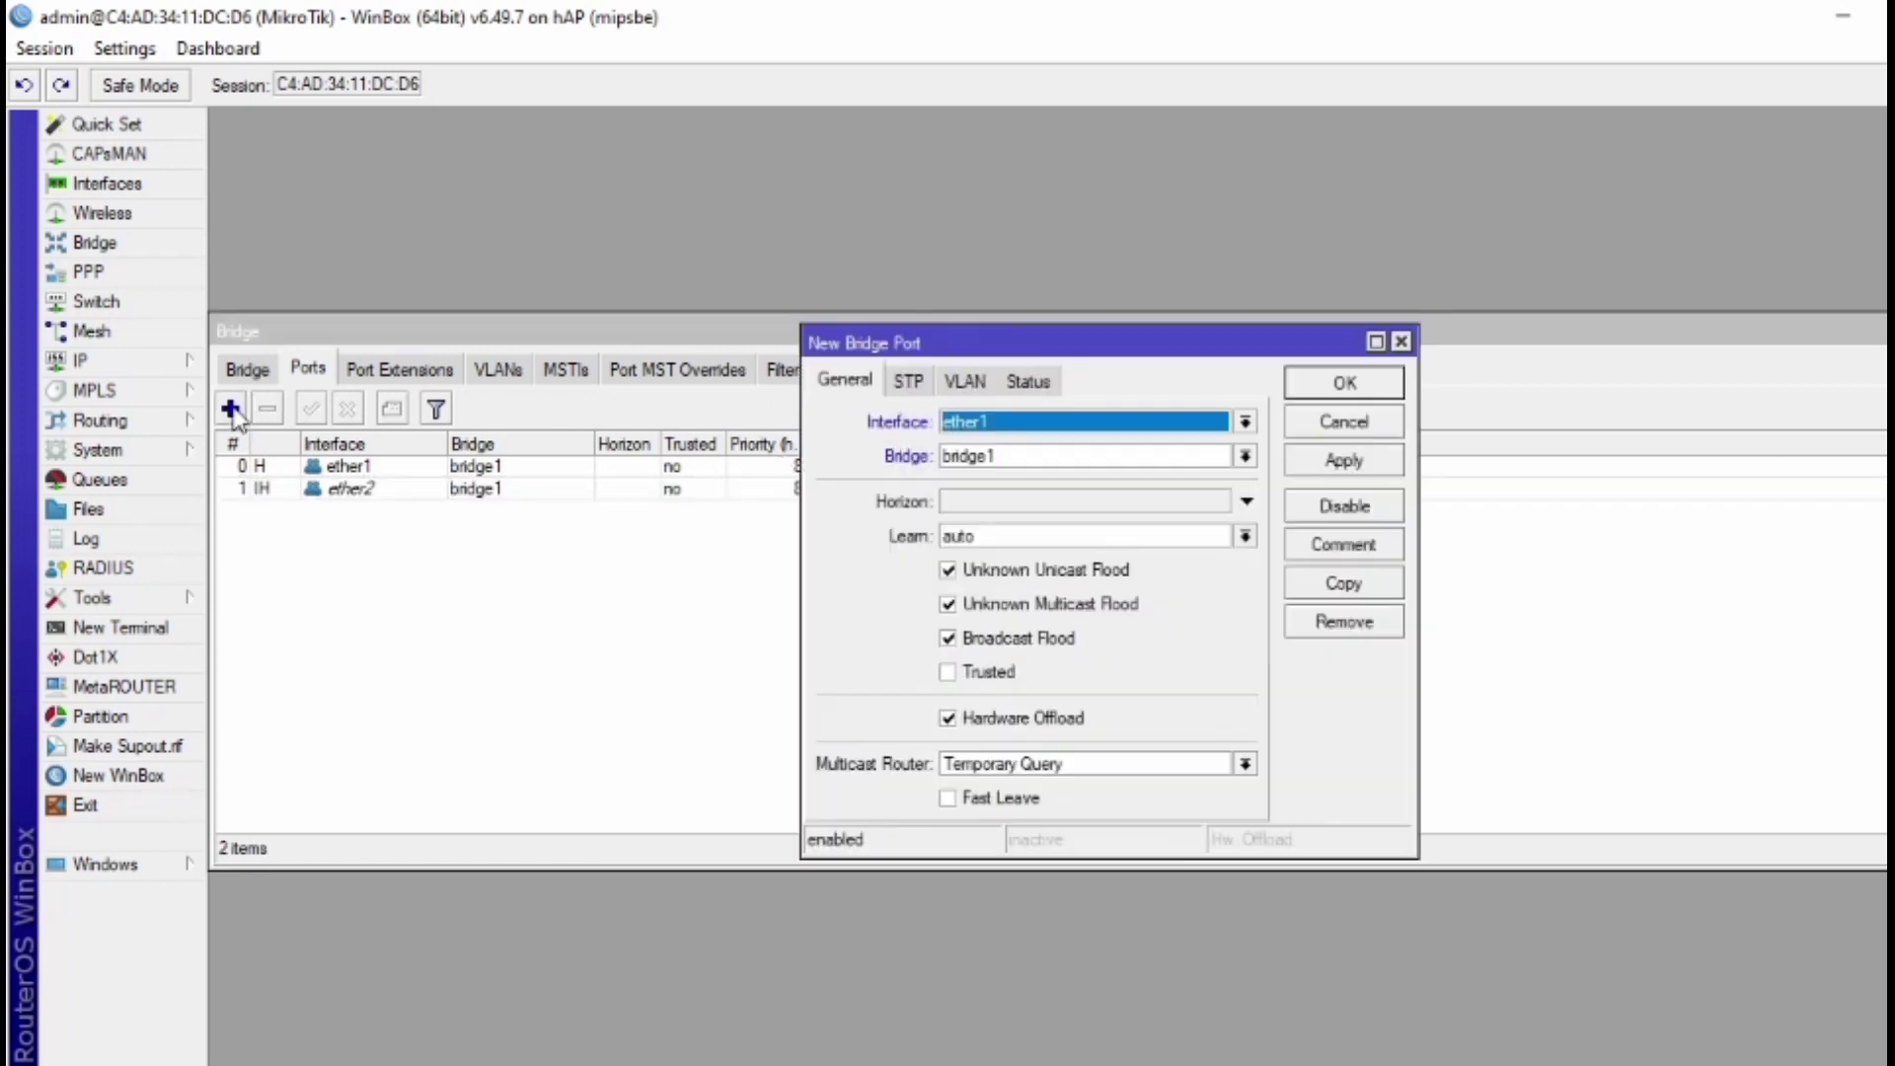
left_click(1049, 427)
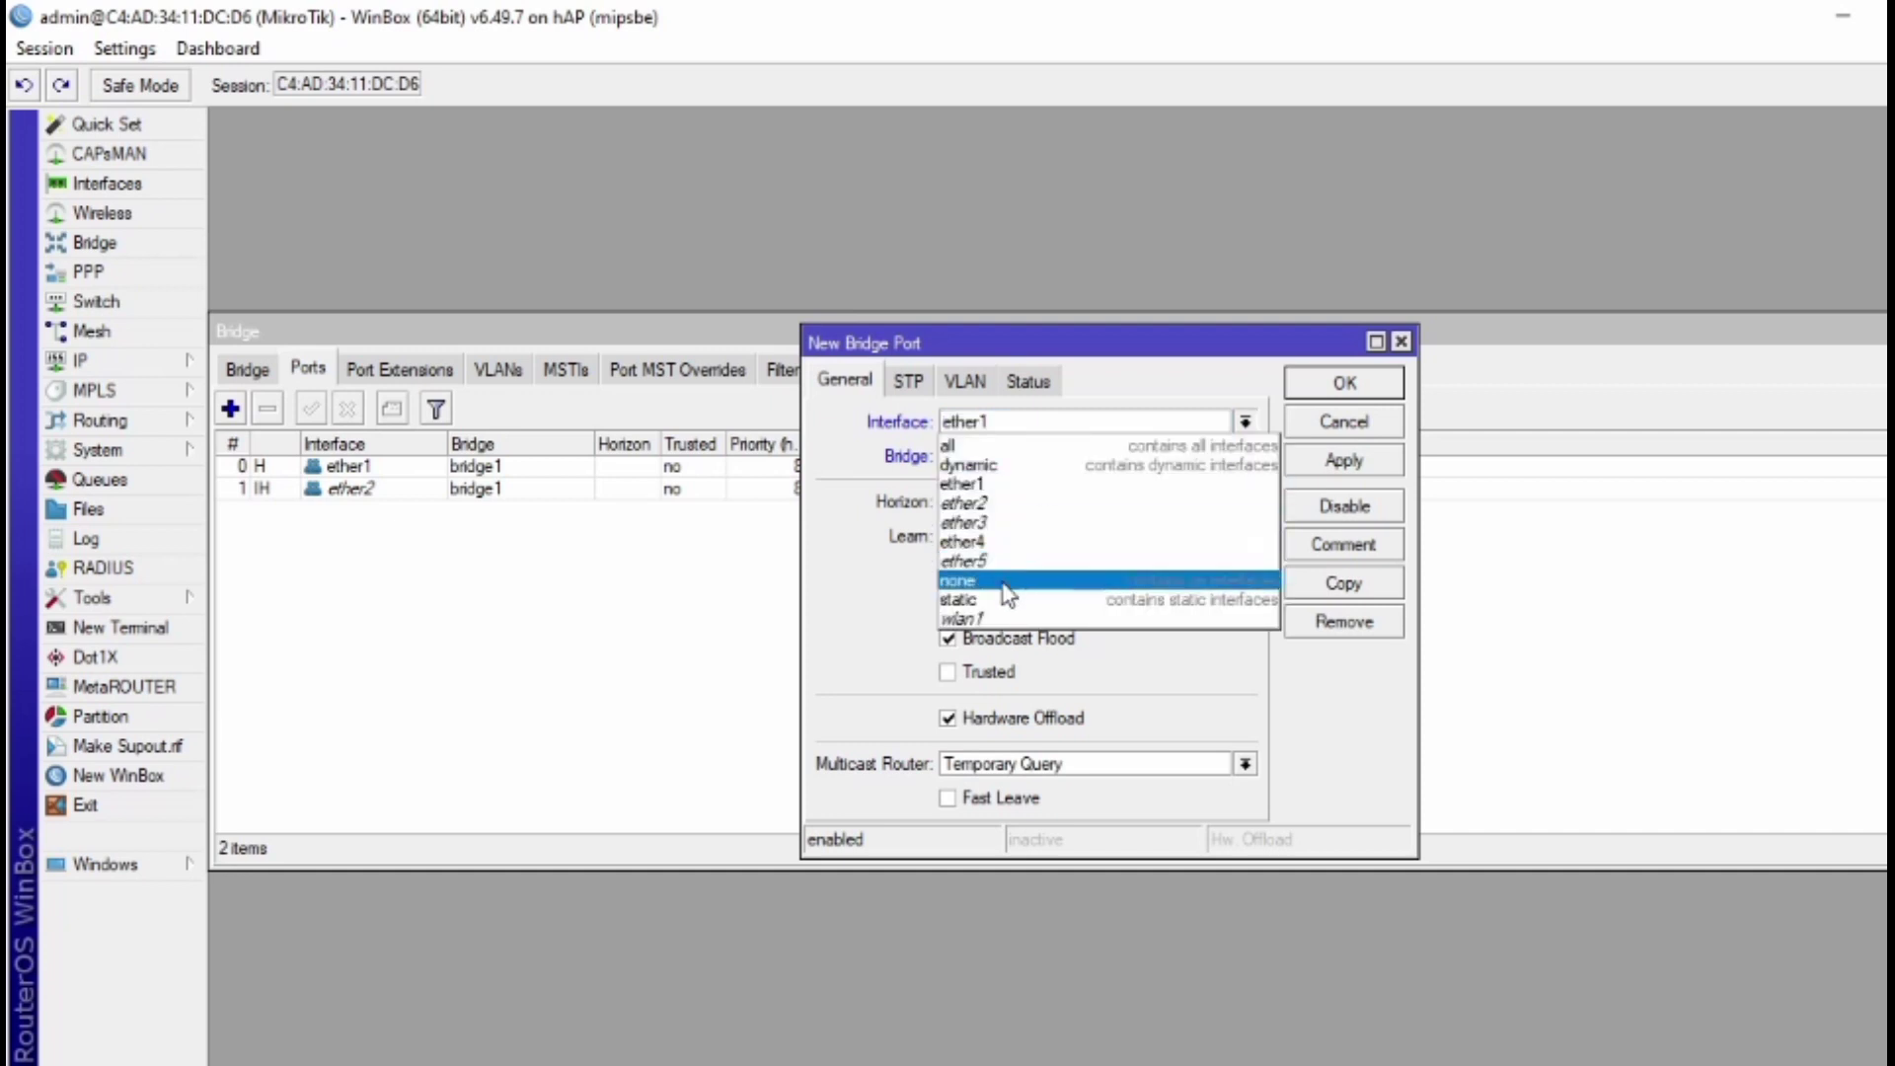
left_click(1024, 534)
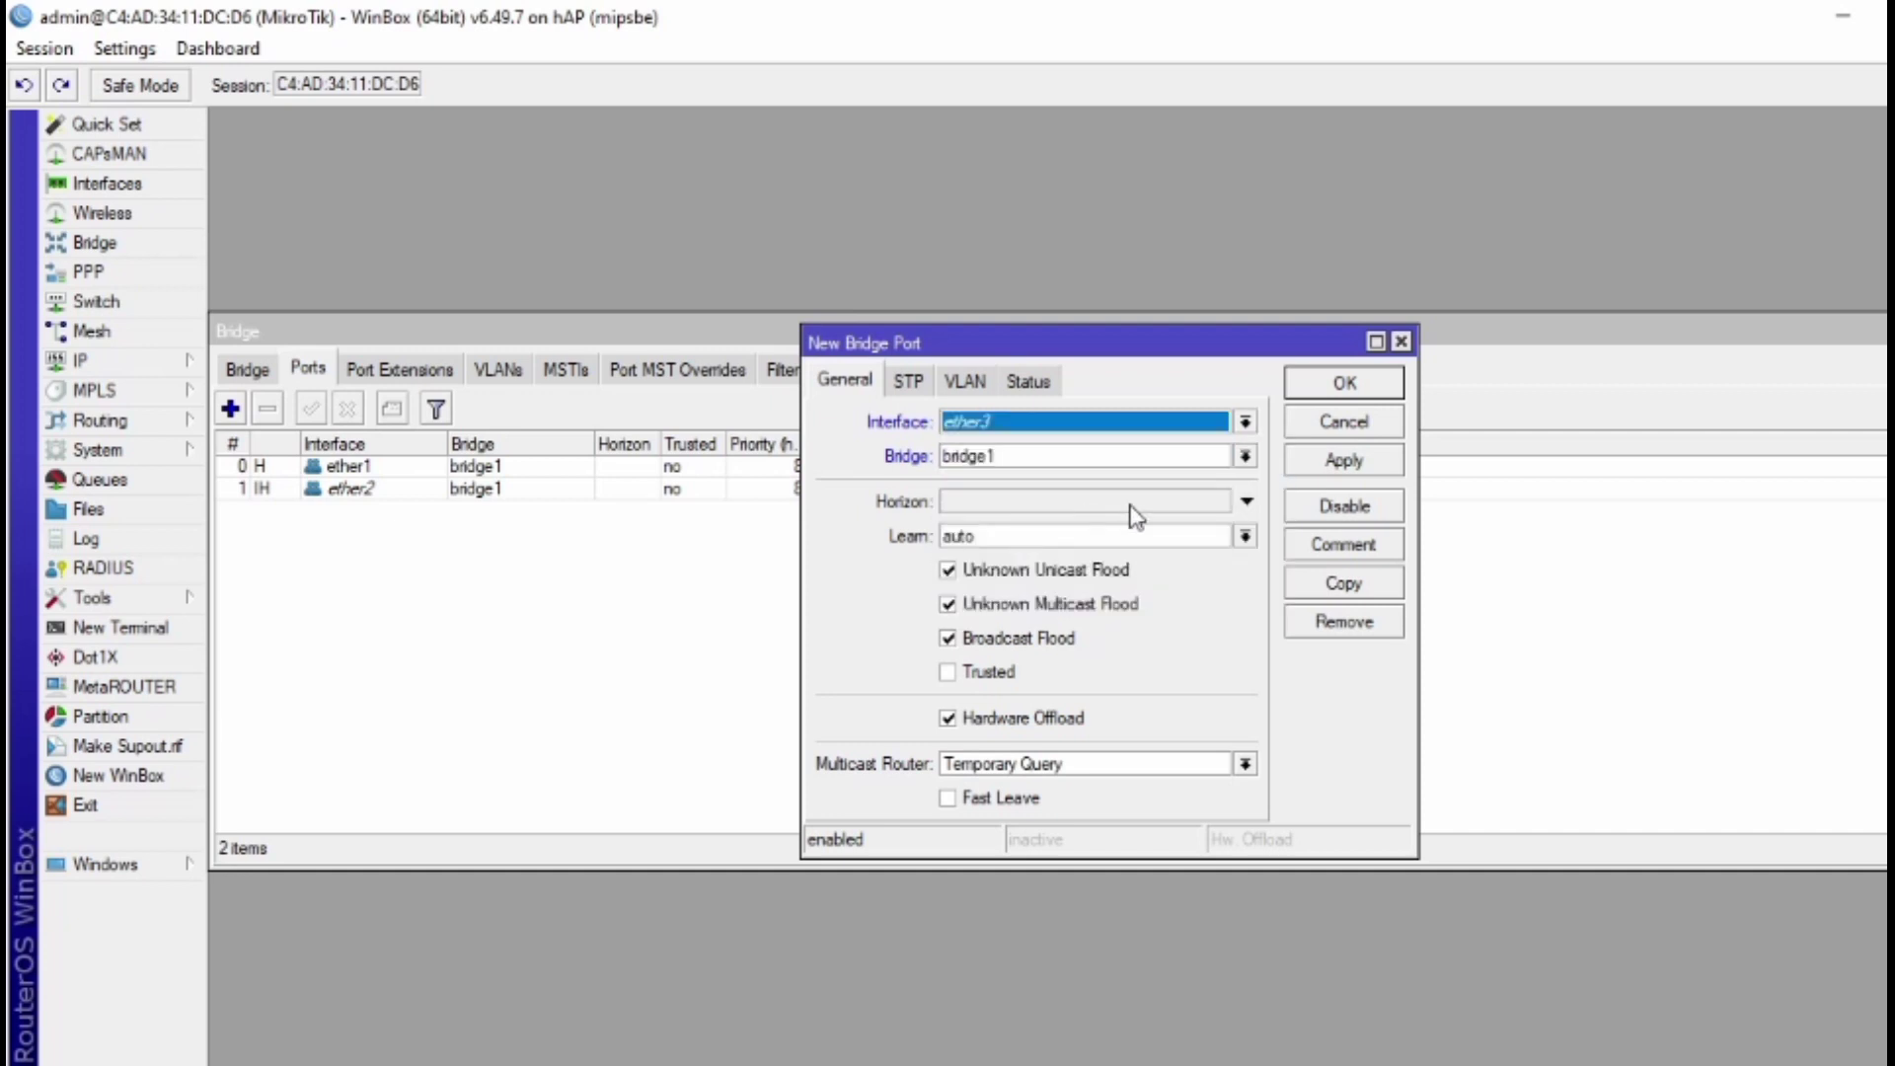
left_click(1343, 385)
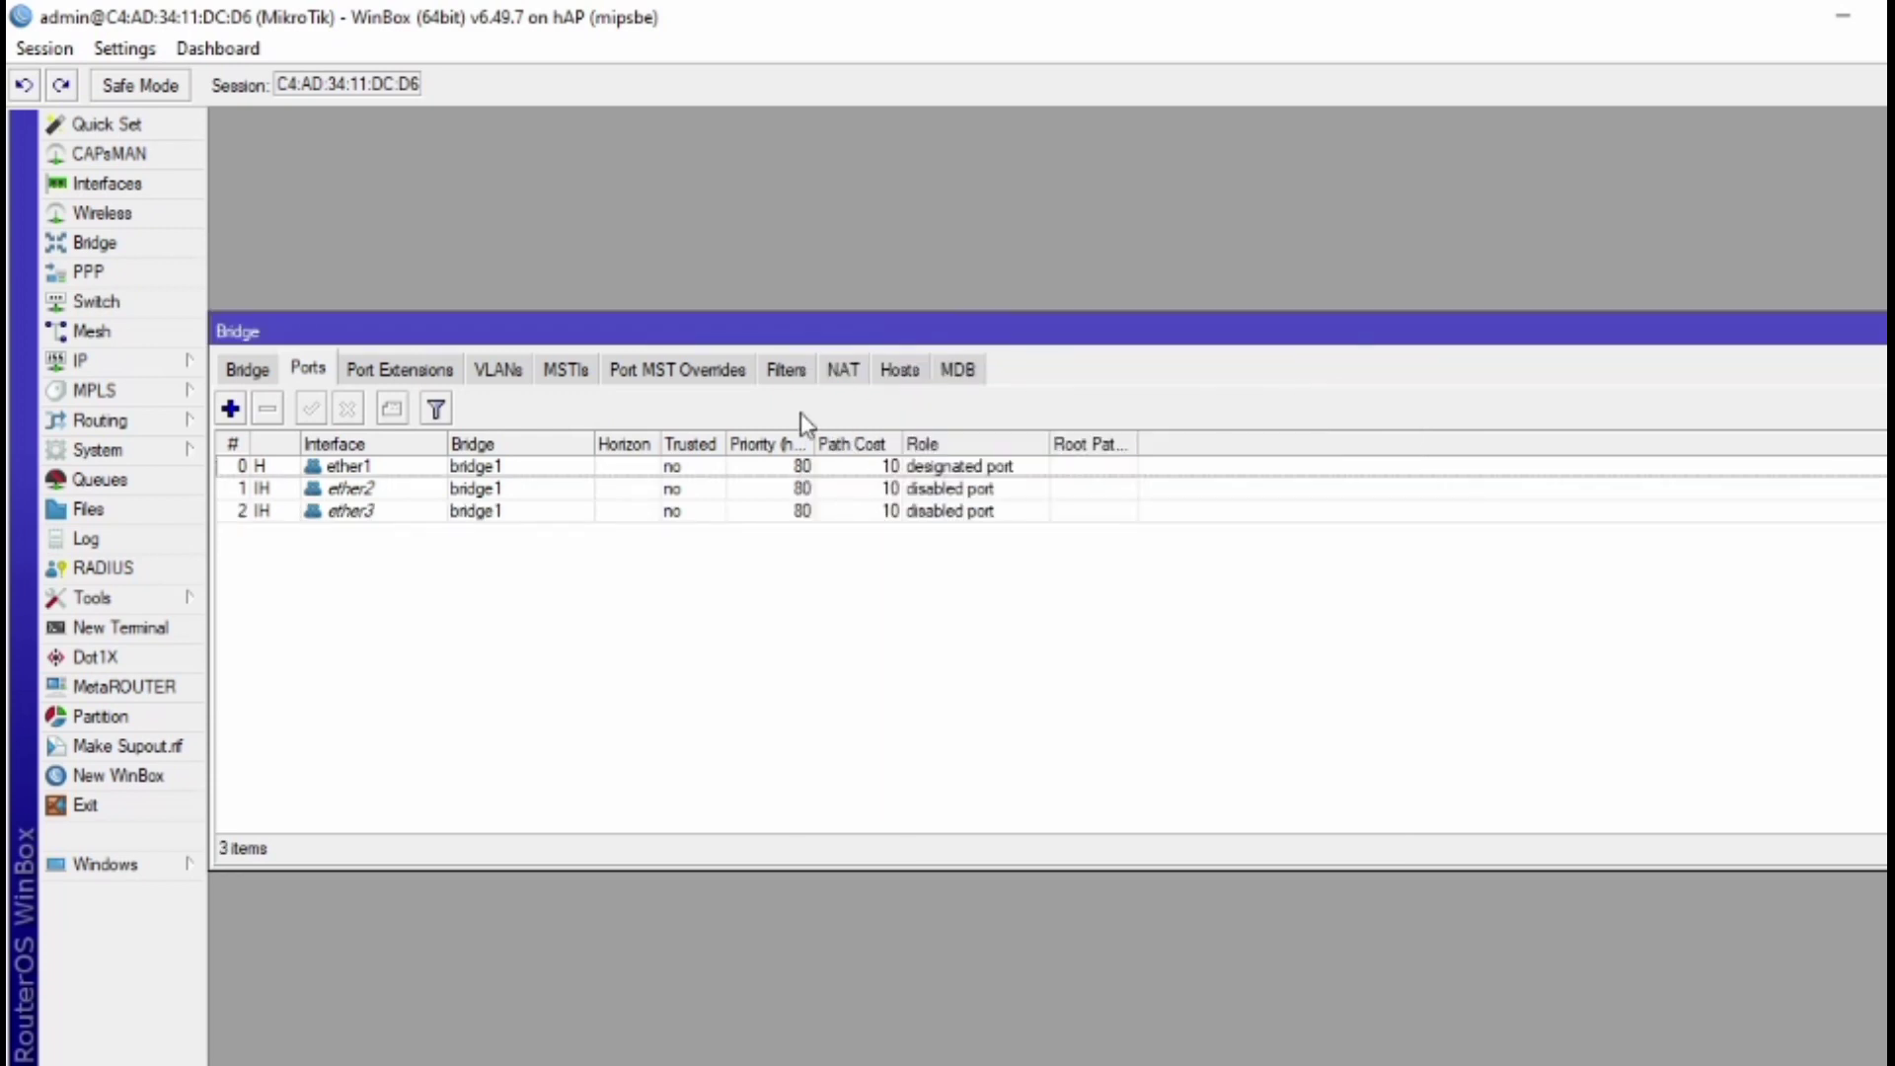
left_click(228, 405)
left_click(1040, 421)
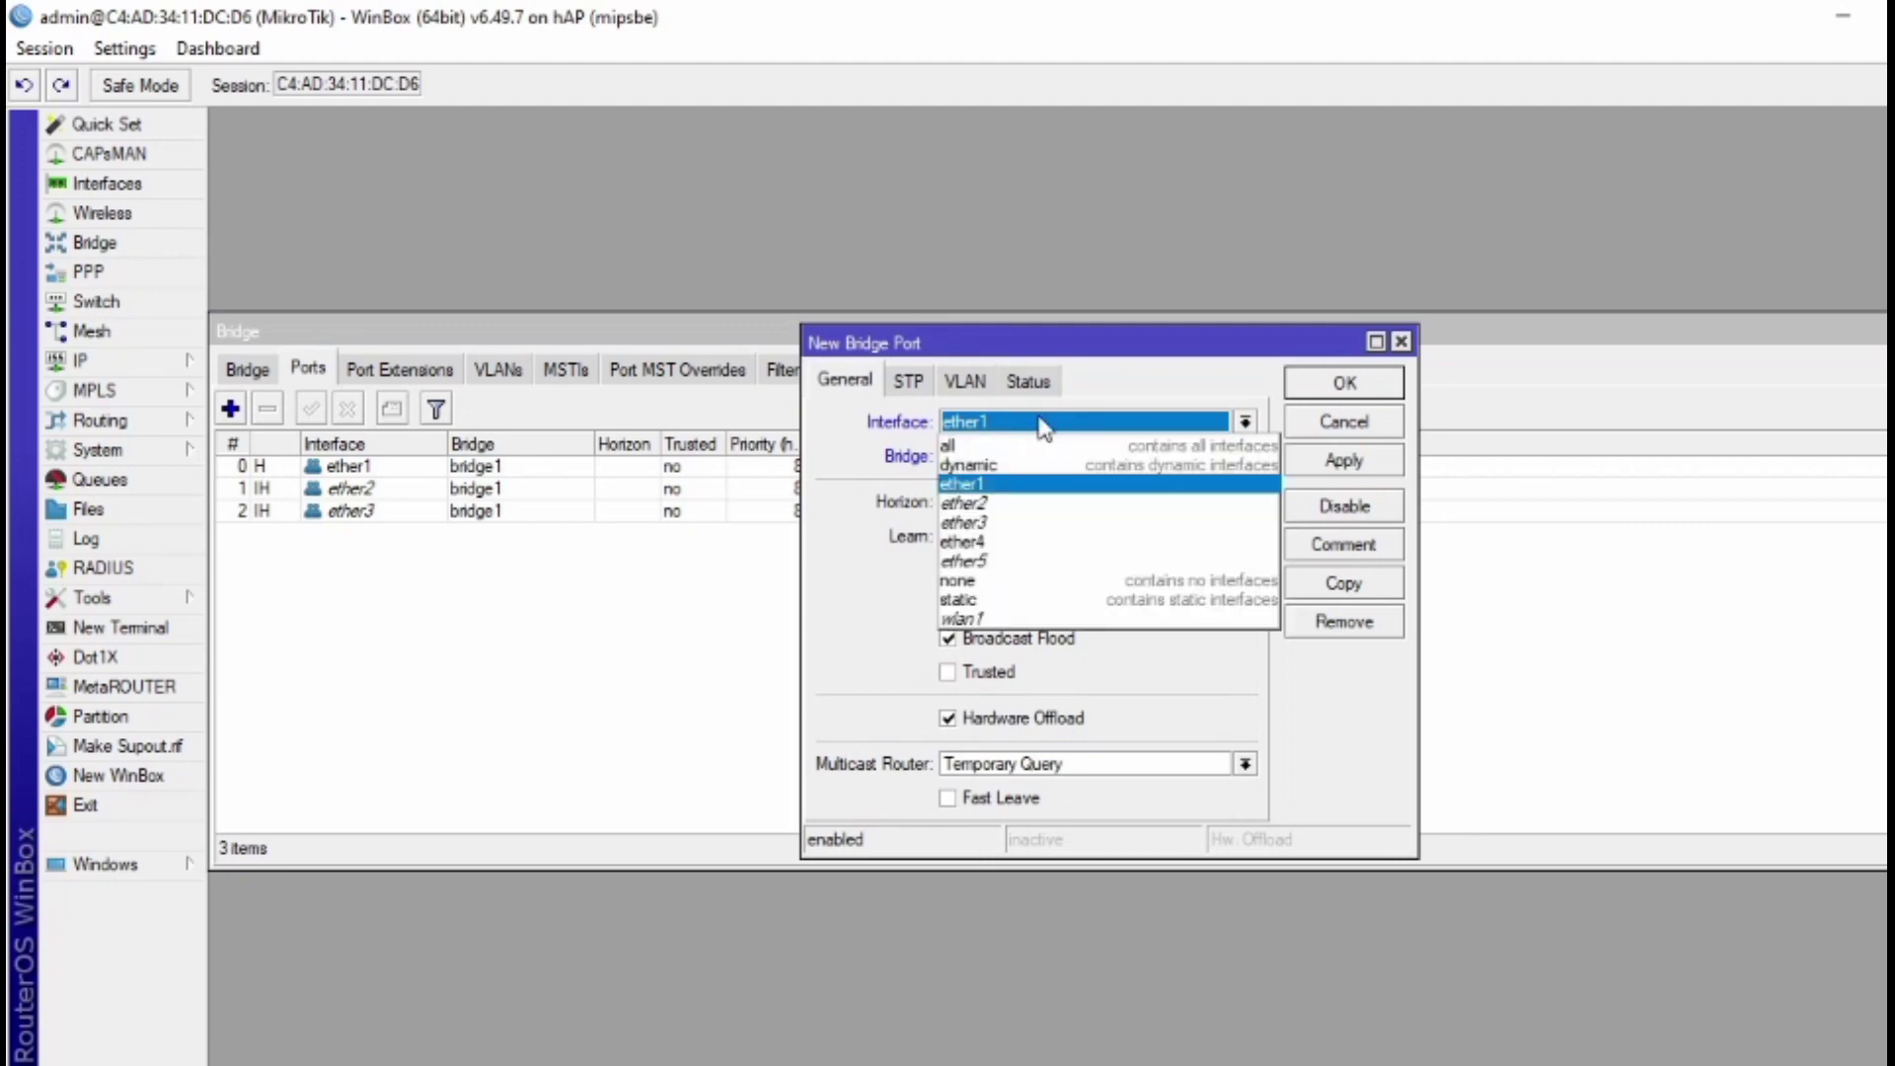
left_click(1038, 543)
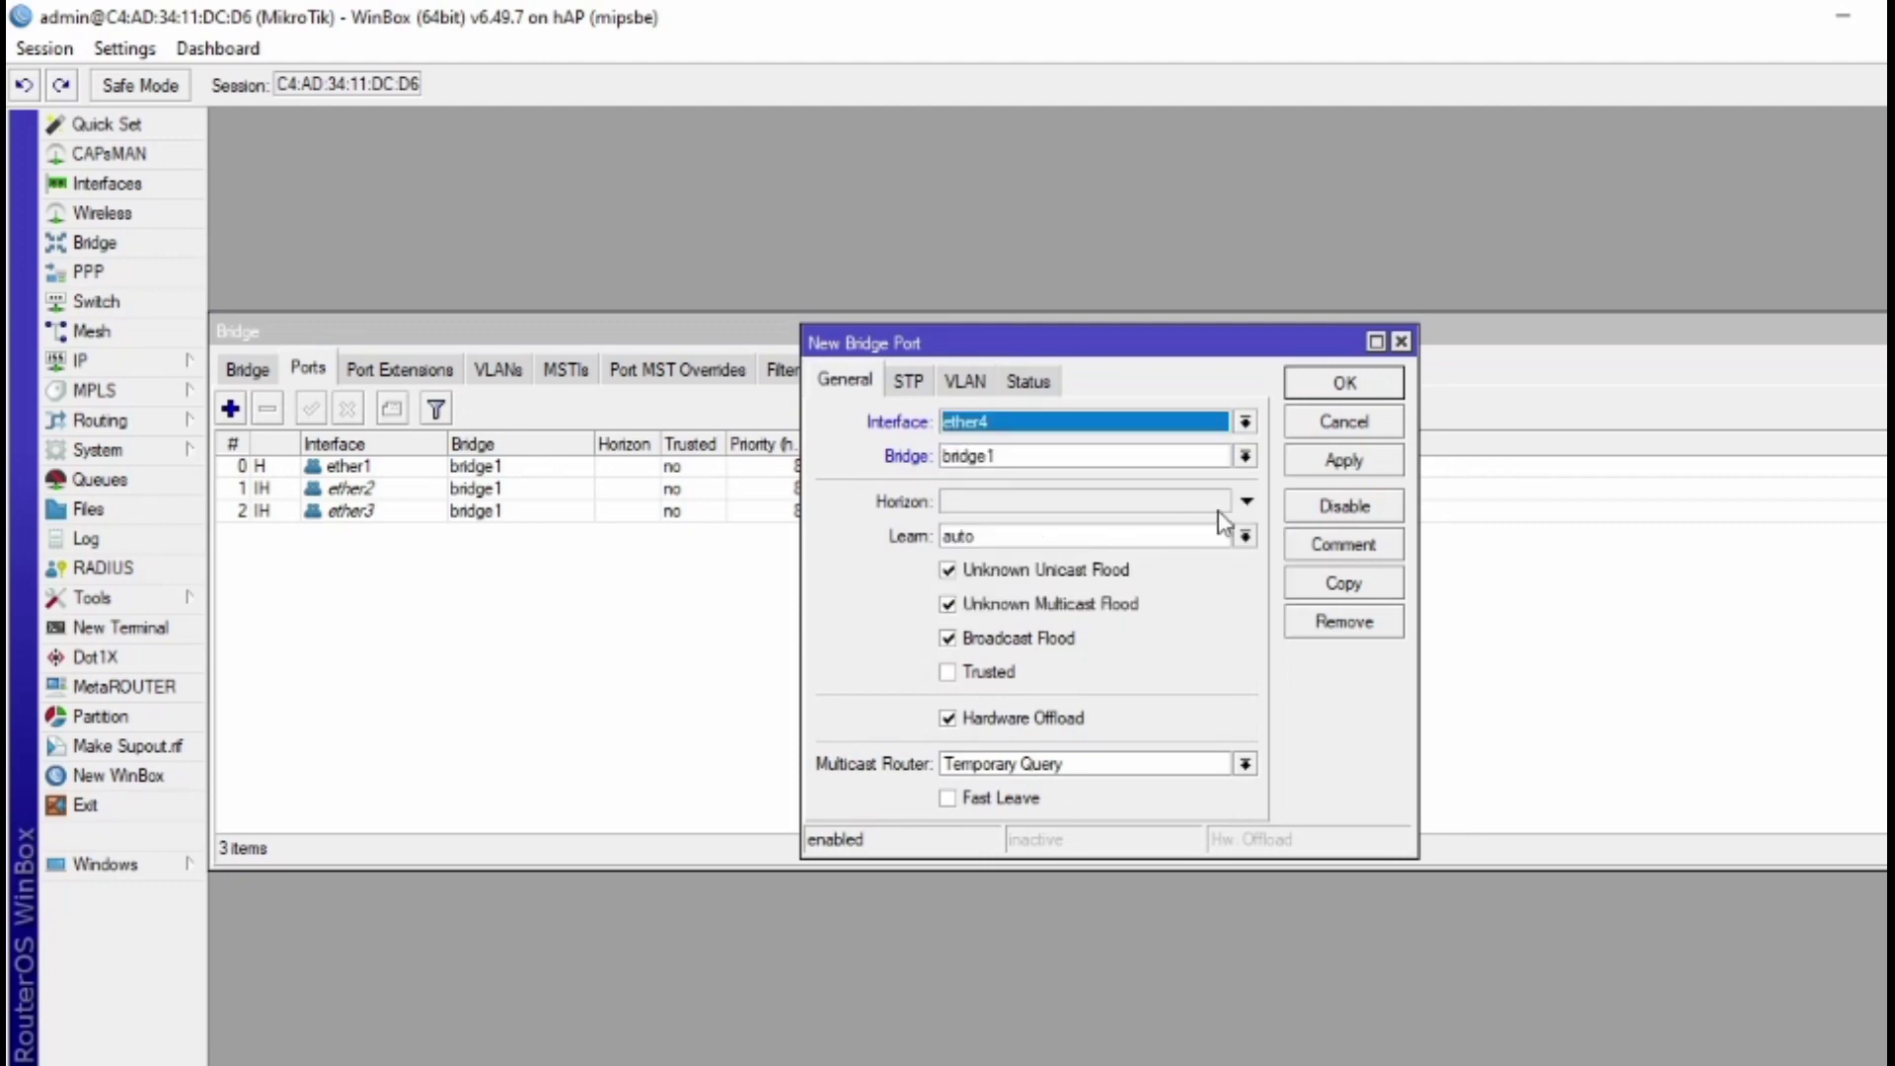
left_click(1315, 391)
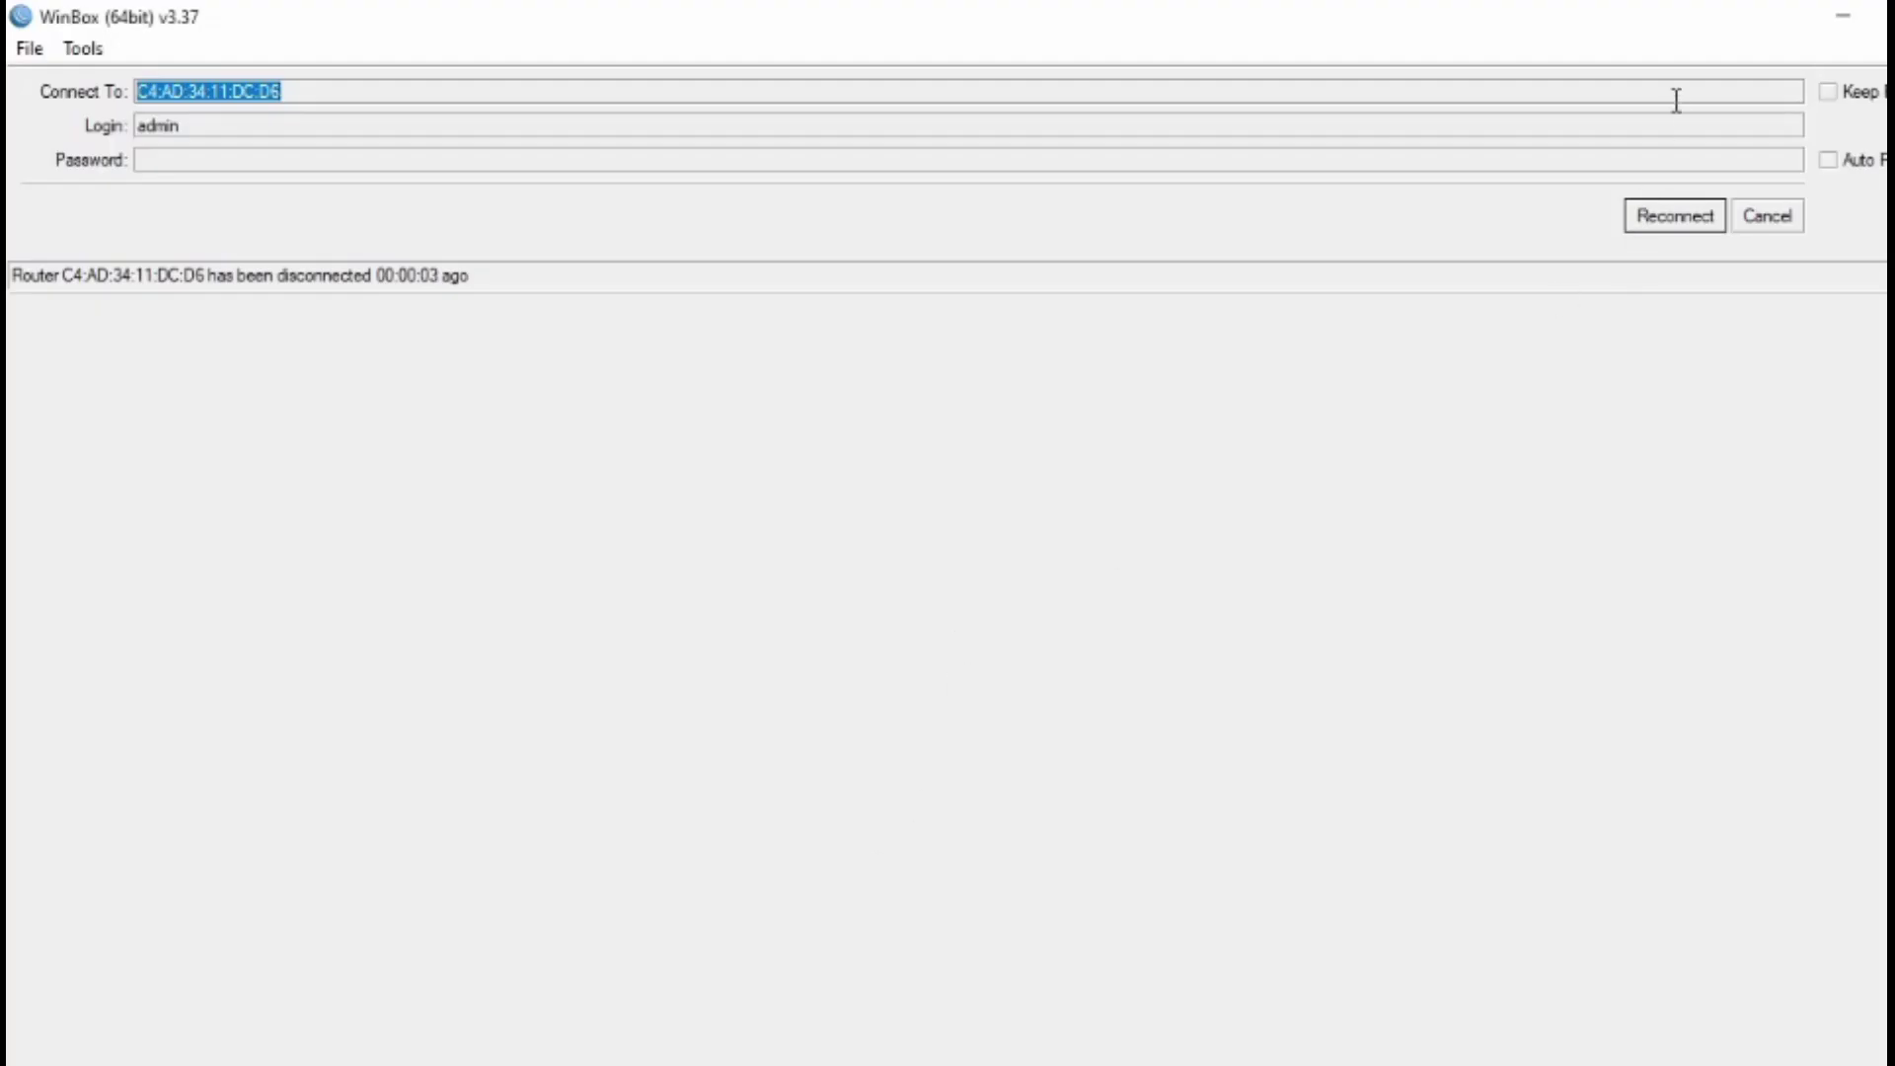
Reconnect to the disconnected router and skip the password change.
left_click(1660, 223)
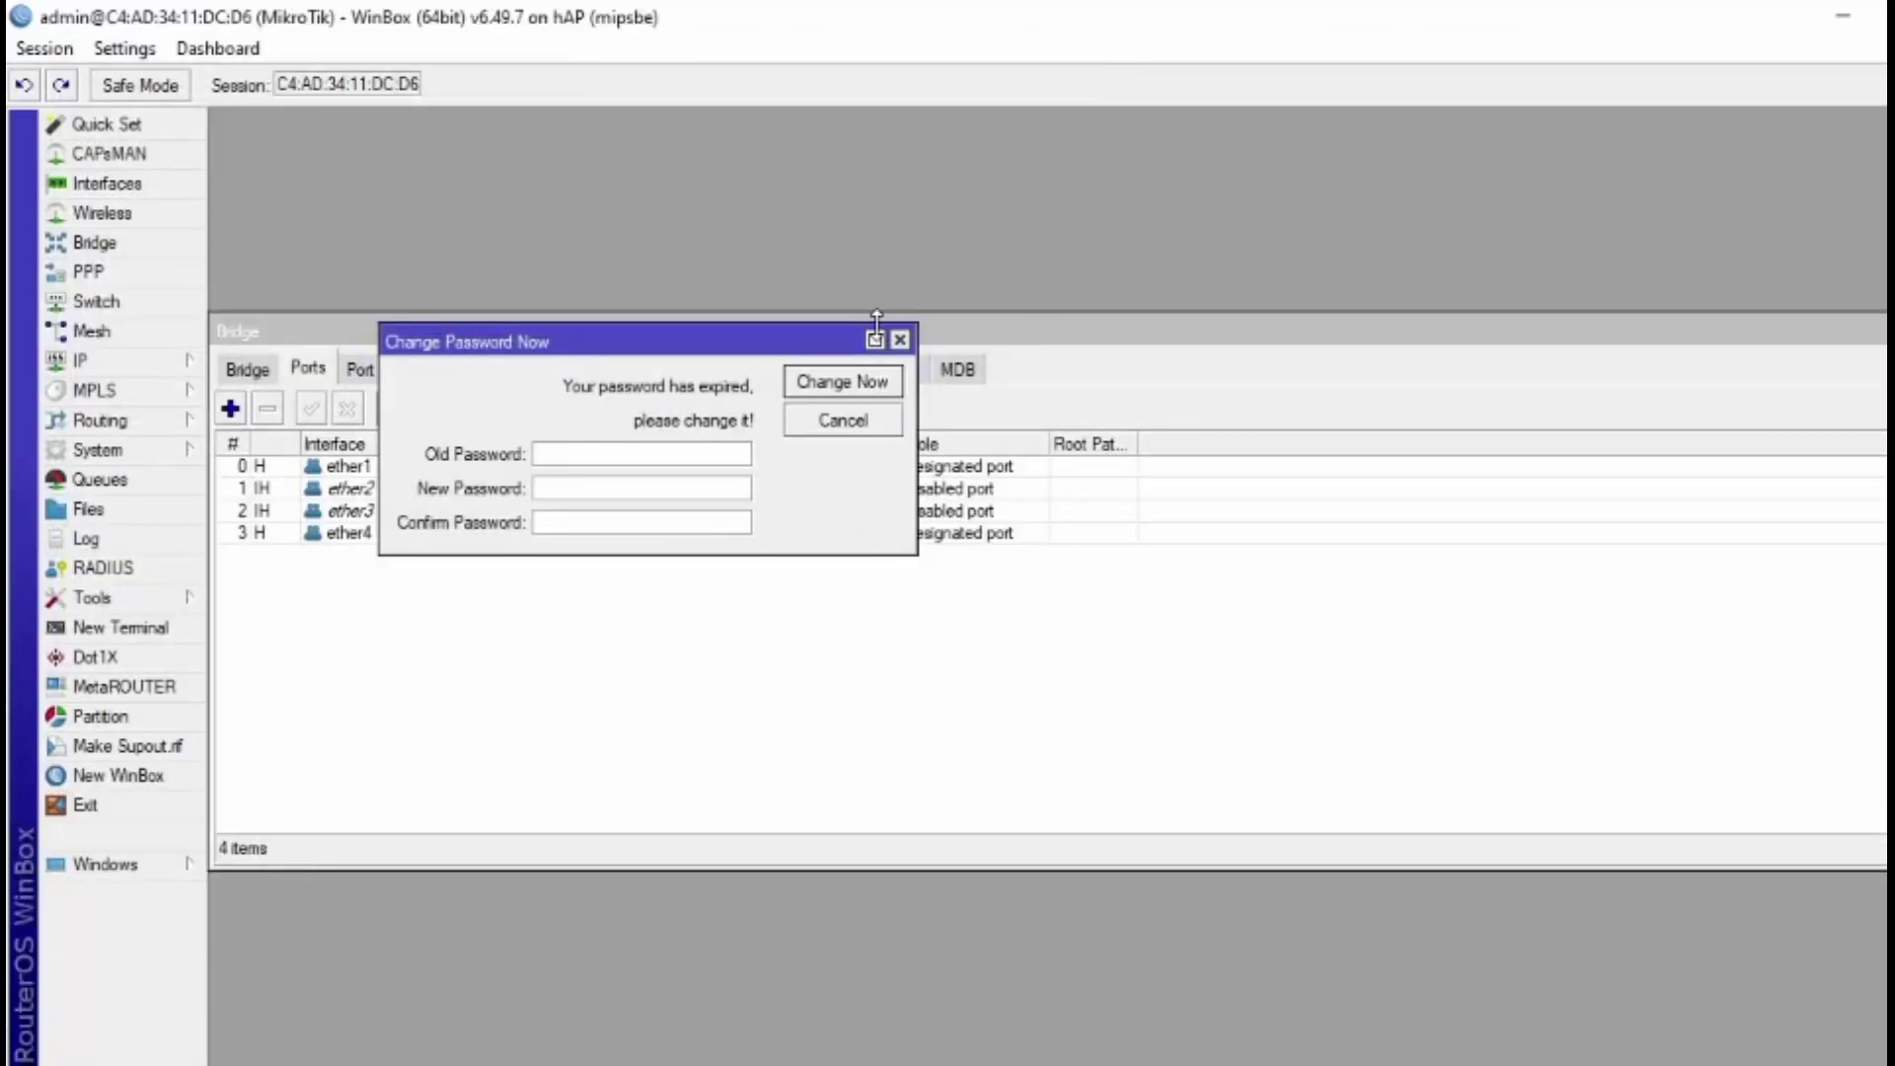
left_click(885, 420)
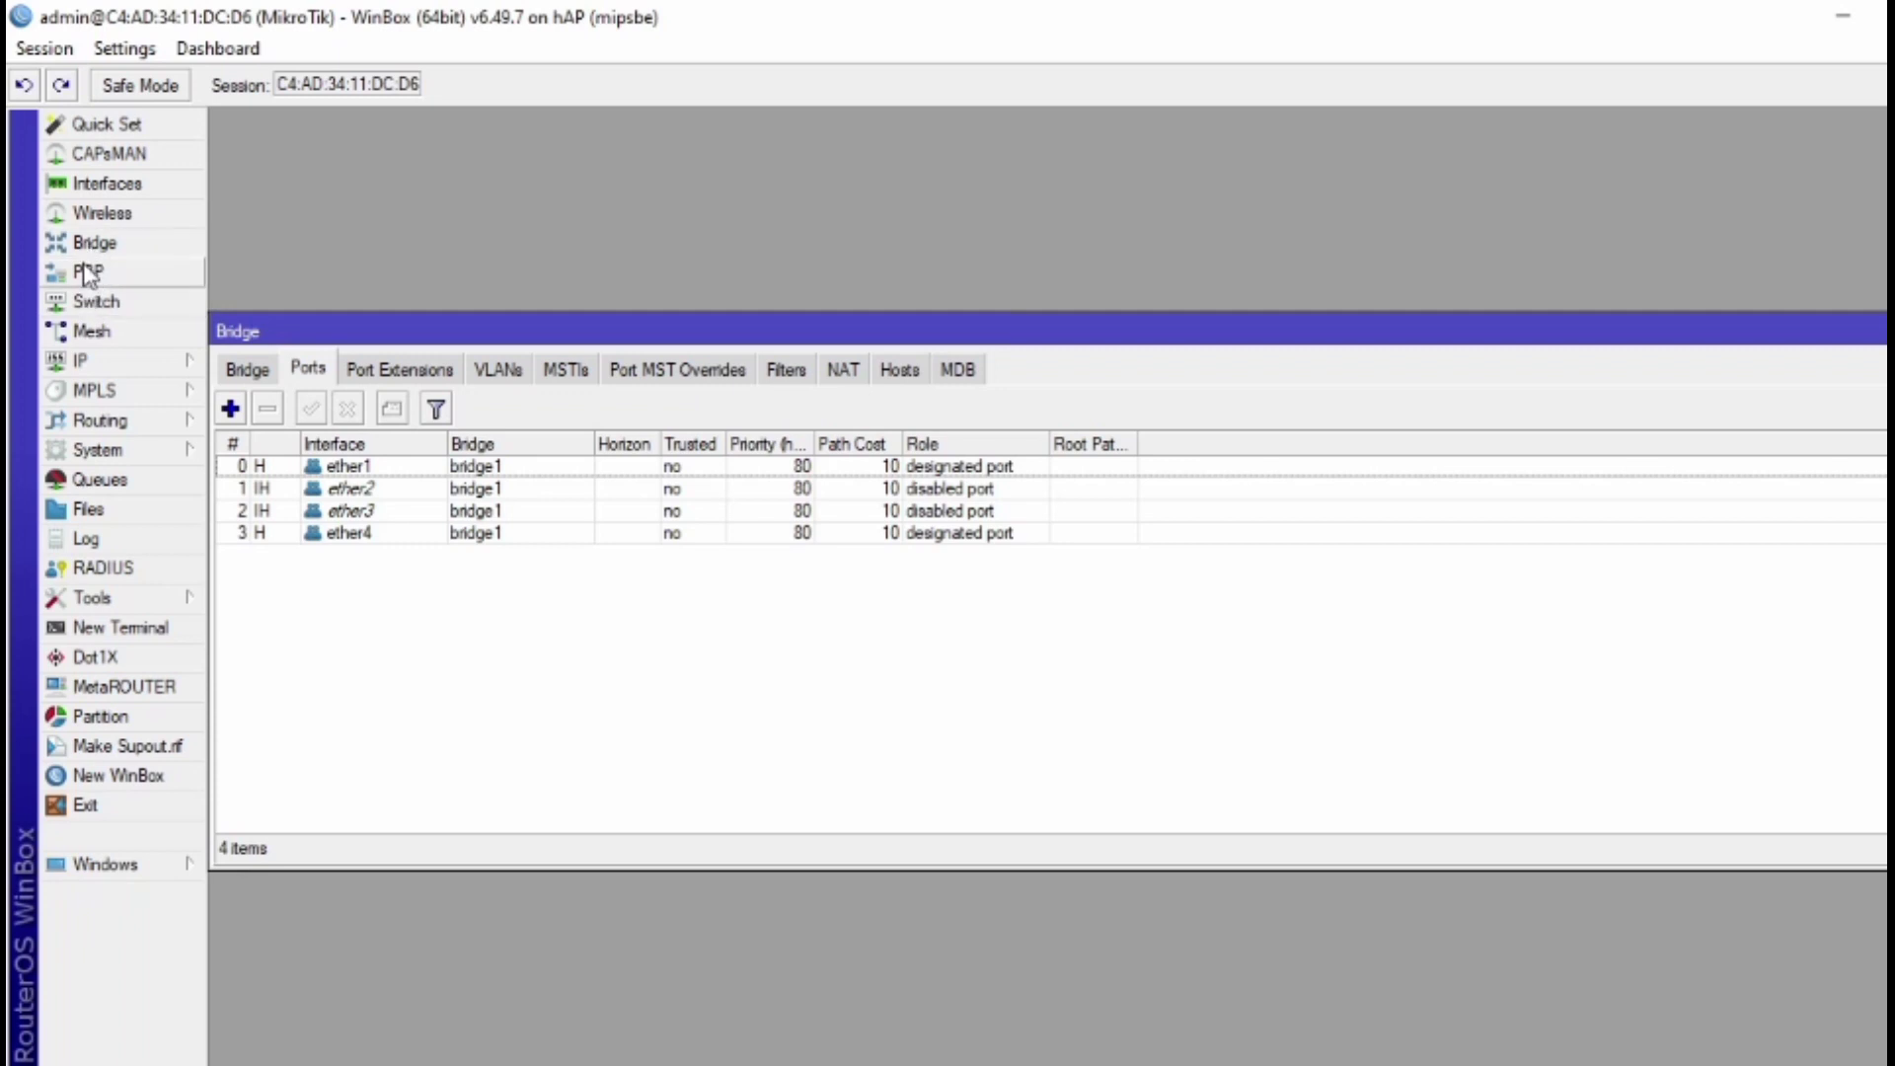
Start a new VLAN entry on switch1 with VLAN ID 100.
left_click(79, 301)
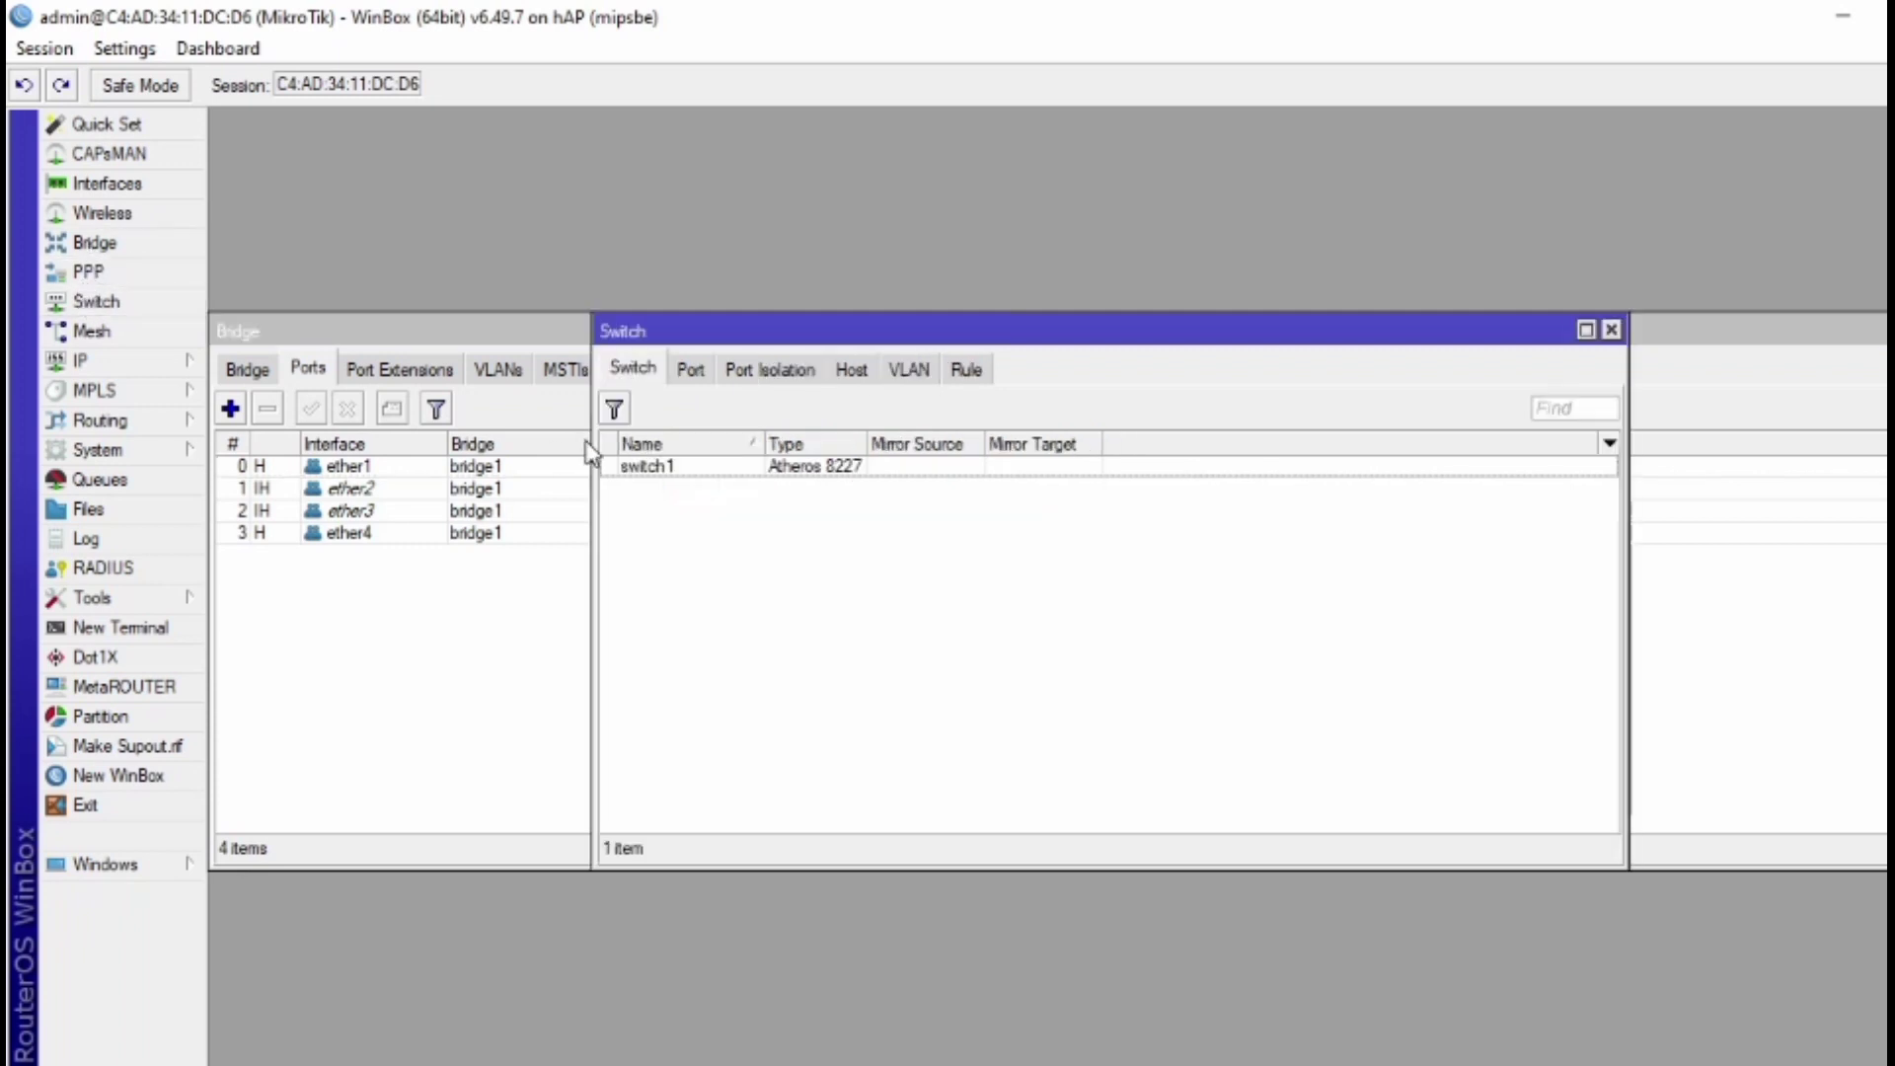
left_click(711, 375)
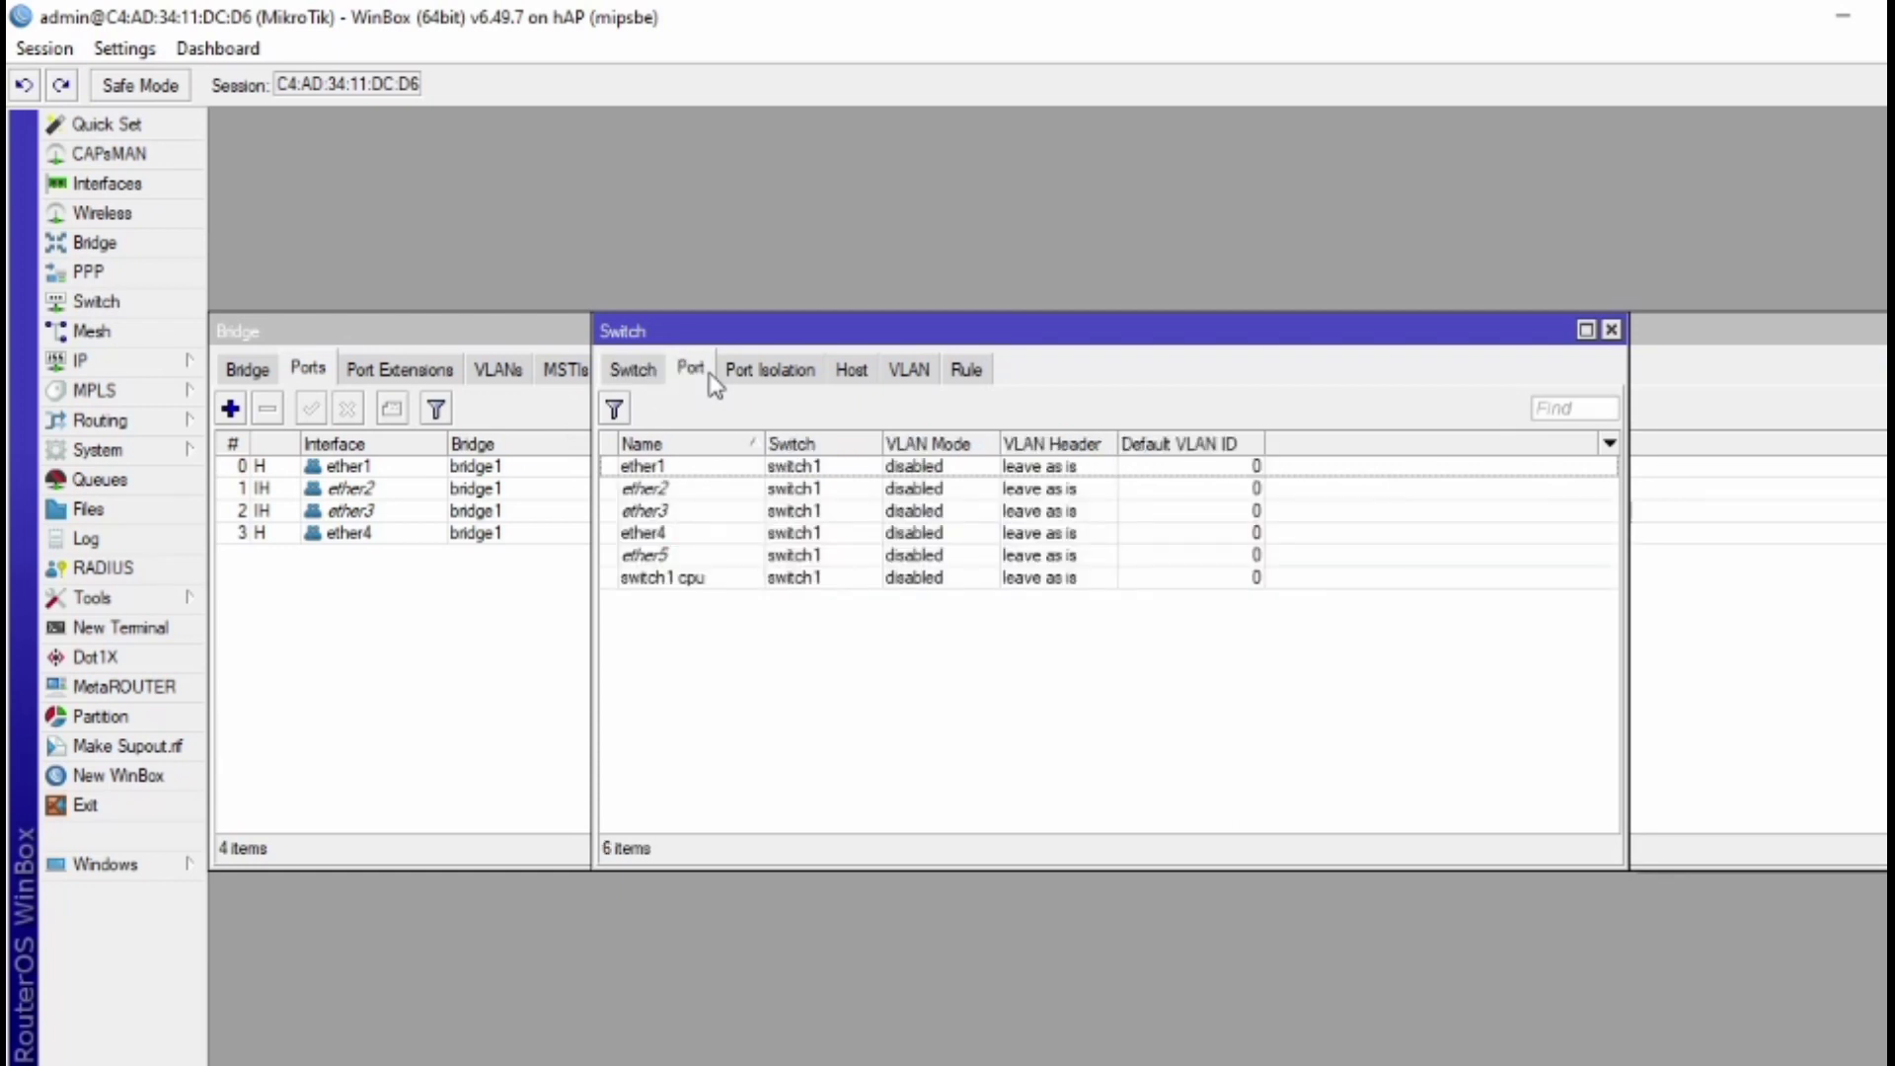
left_click(898, 373)
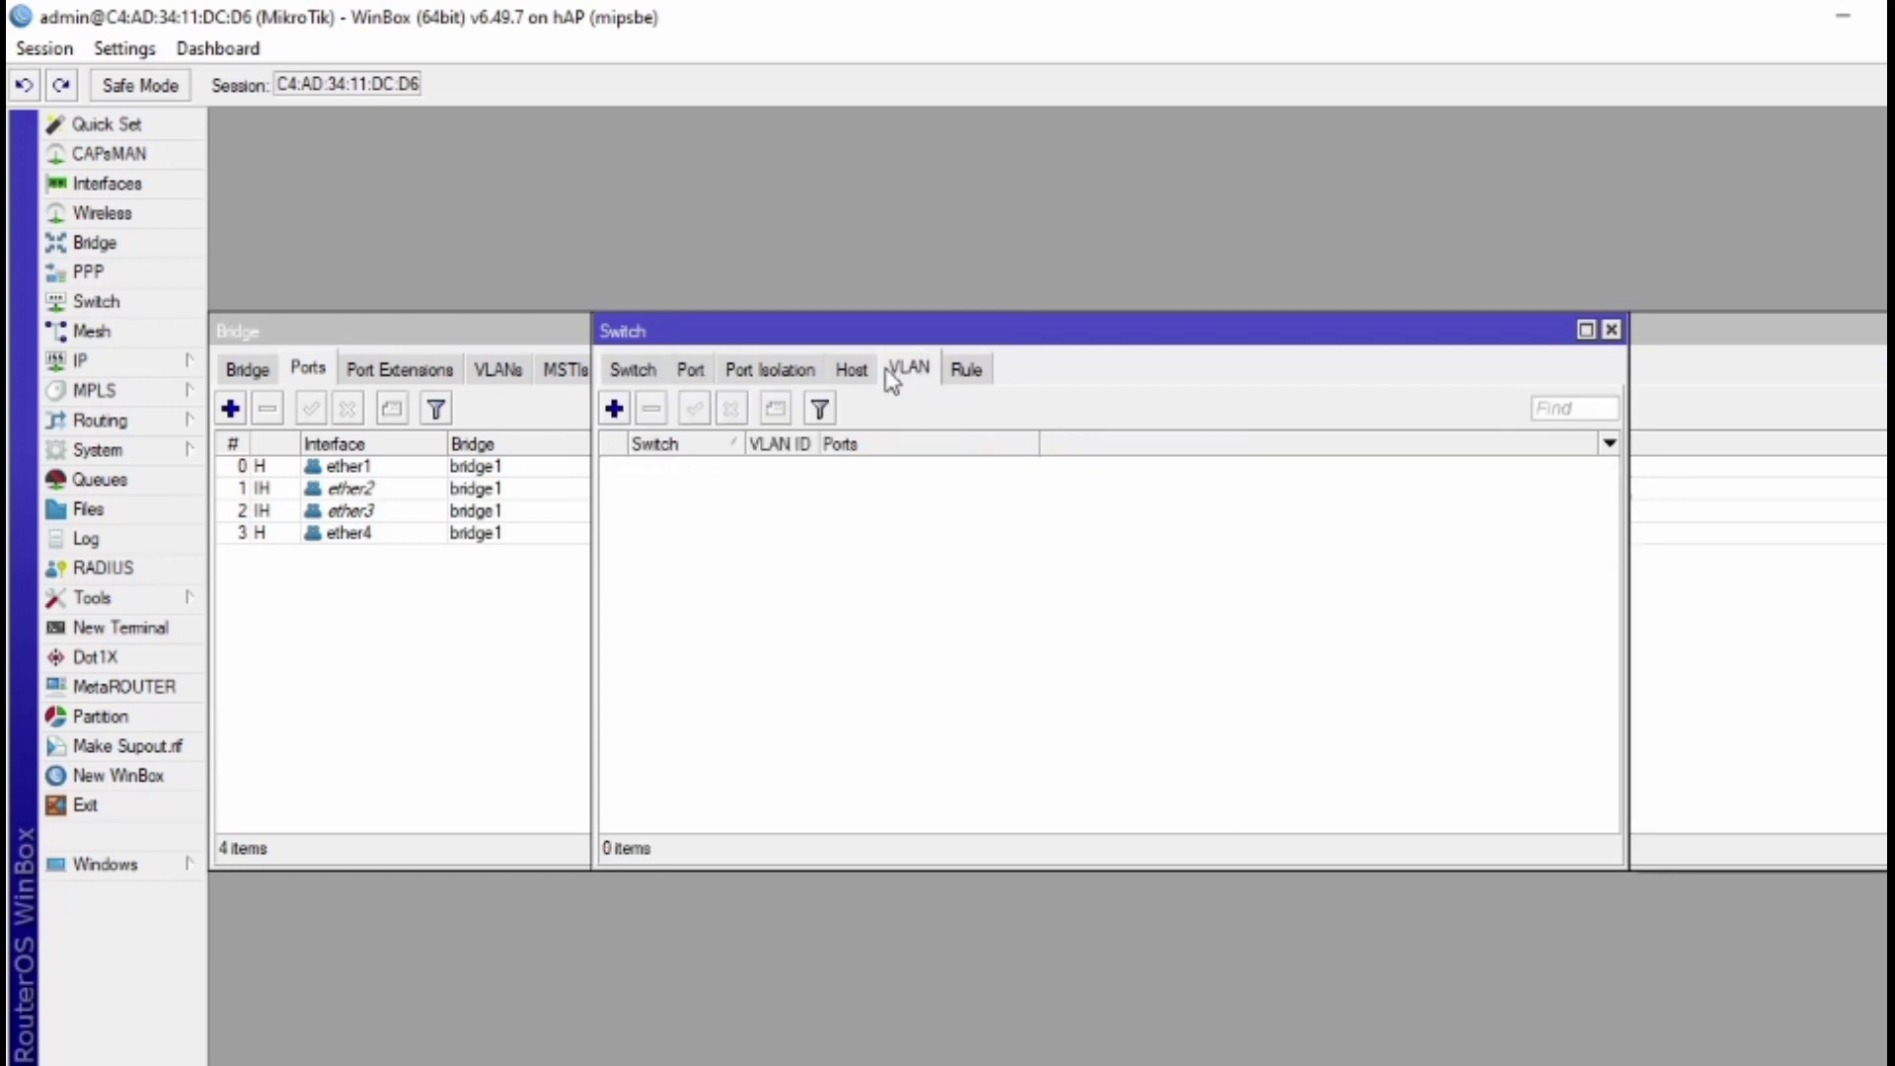
left_click(615, 410)
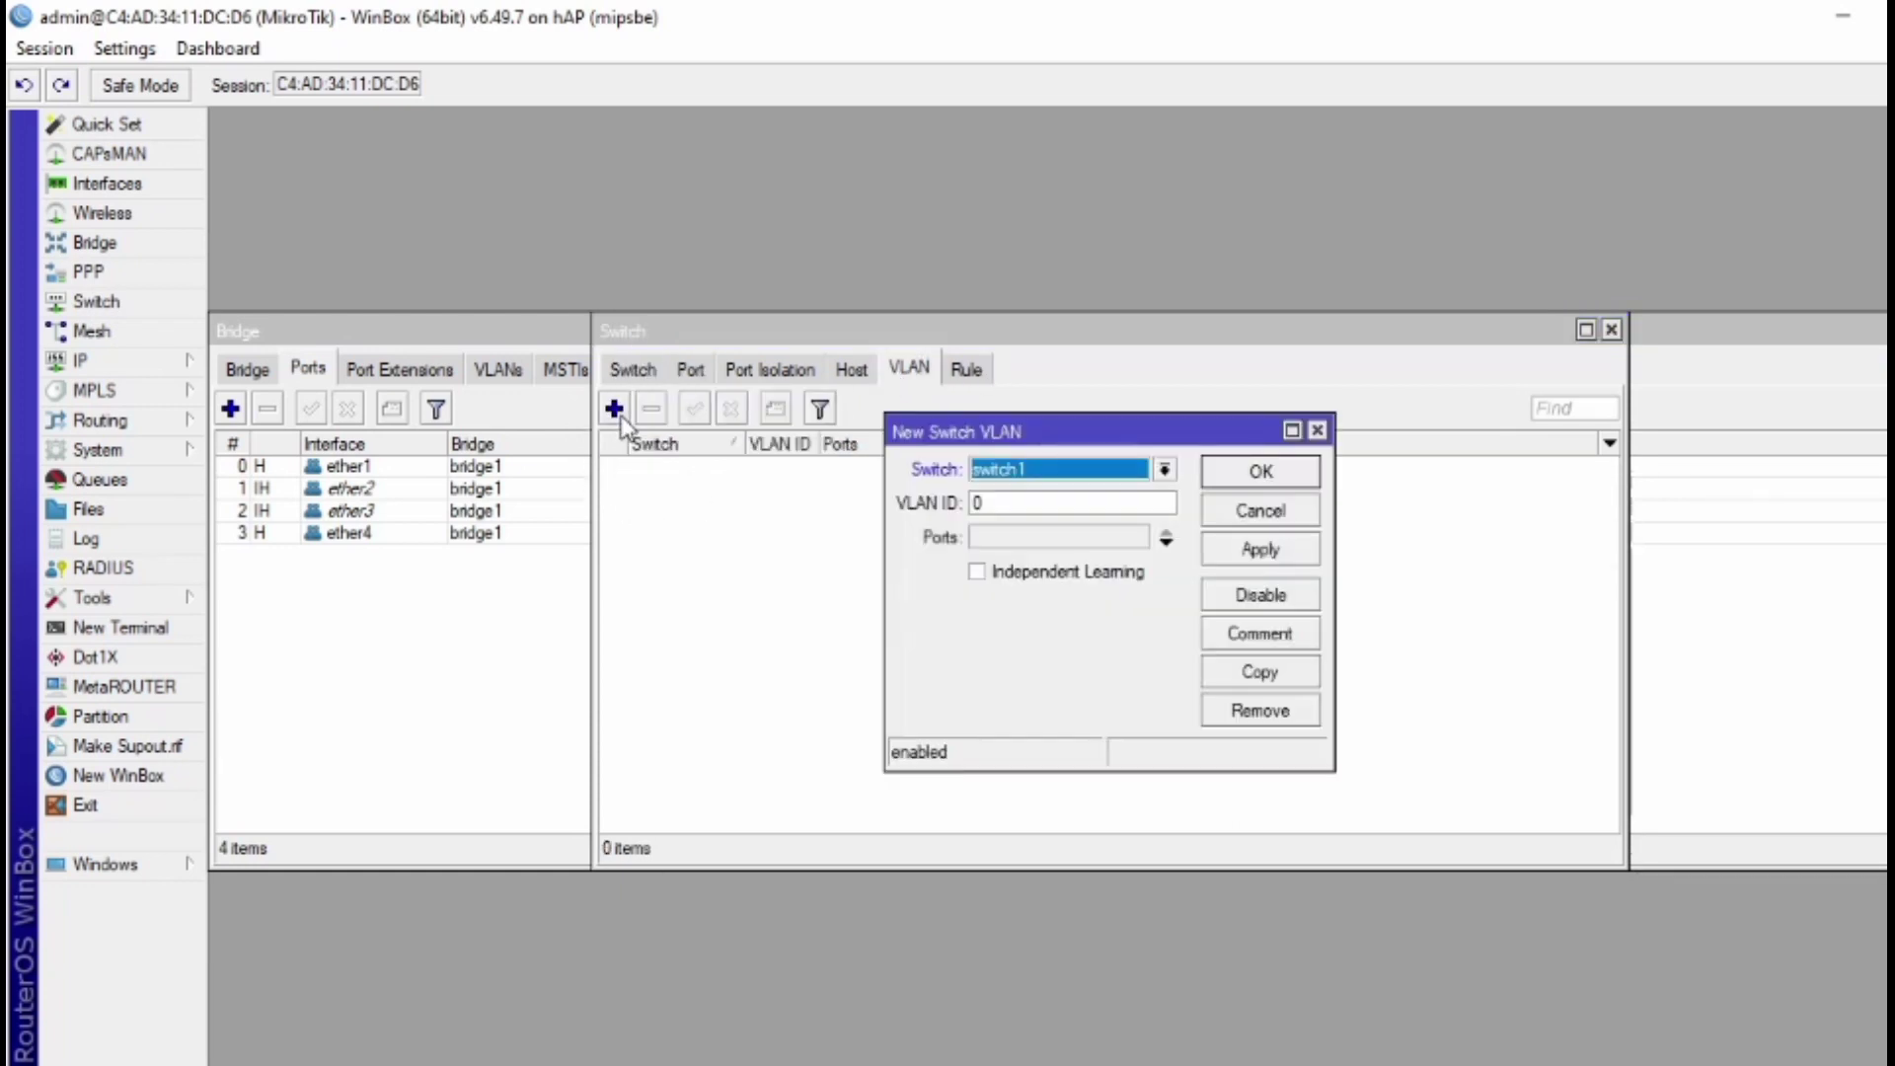
left_click(1111, 494)
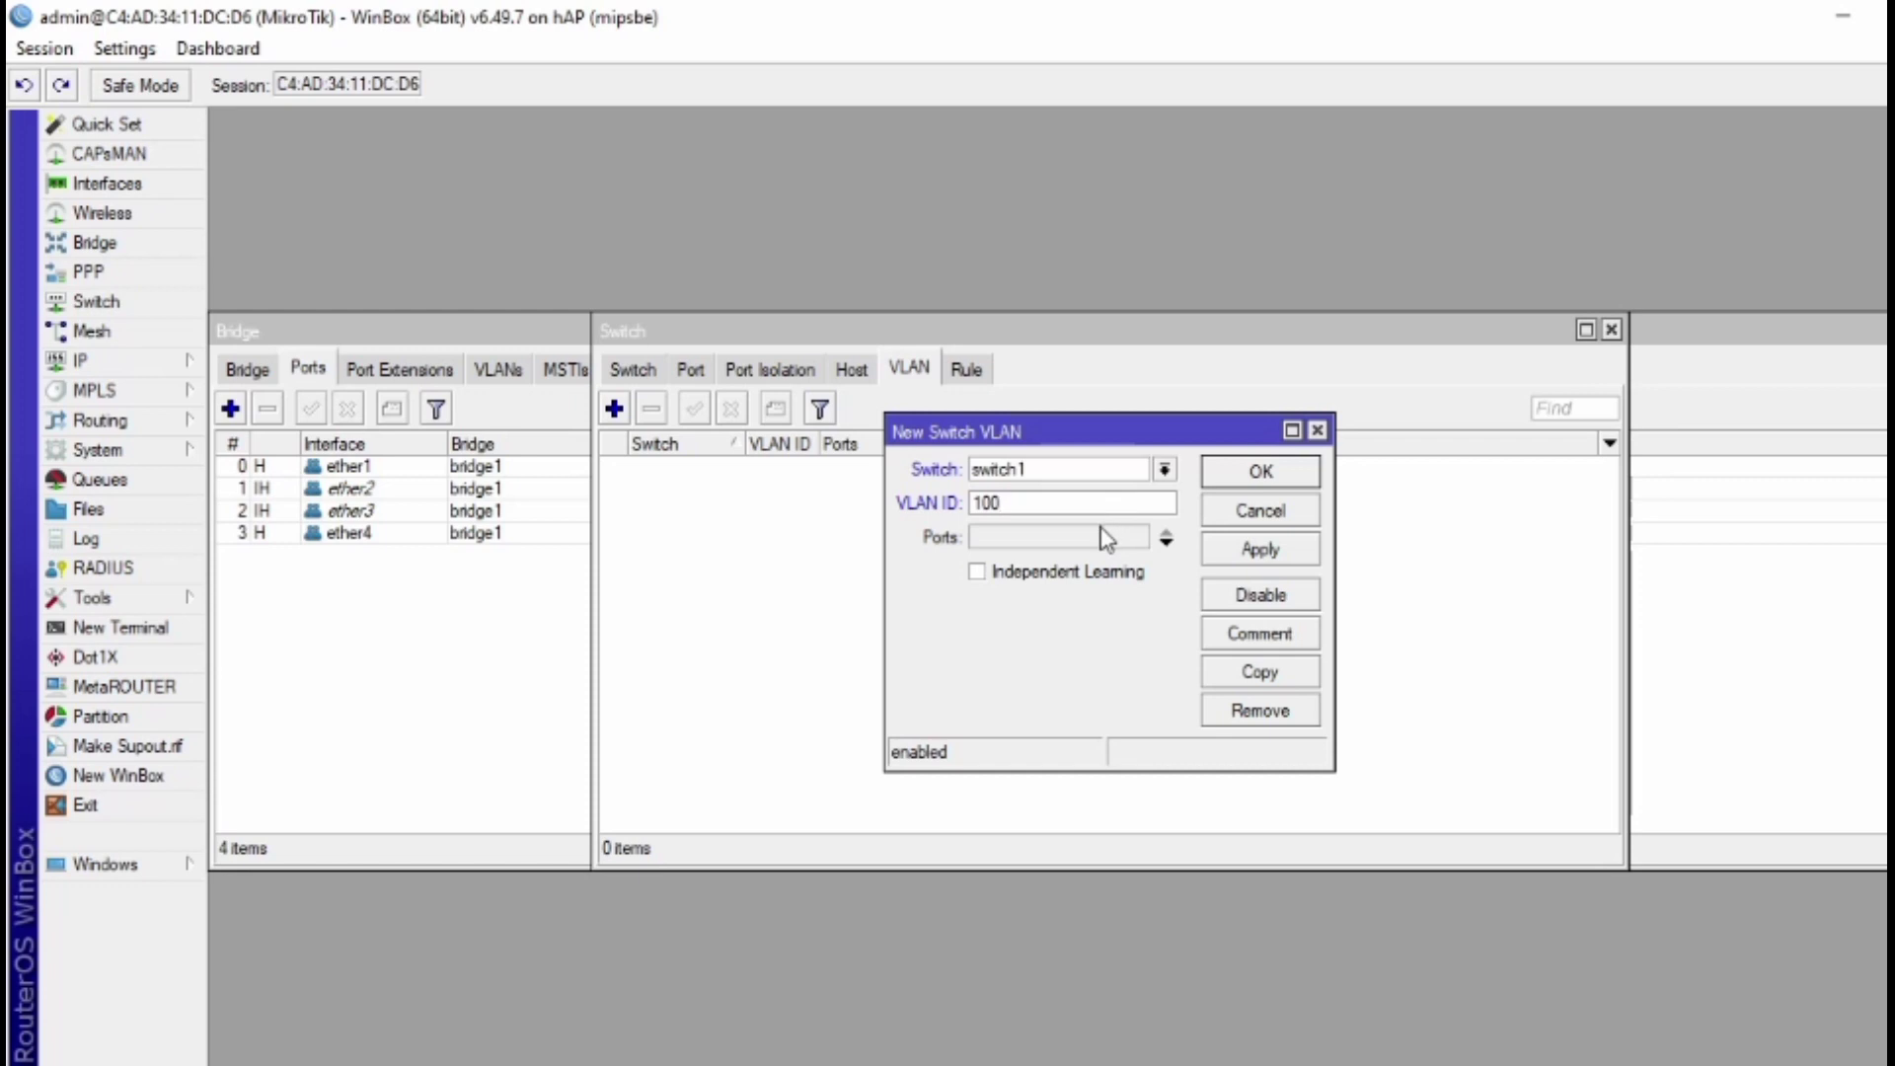
Assign ether1, ether2 and ether3 to the switch VLAN 100 entry and save it.
left_click(1164, 546)
left_click(1165, 549)
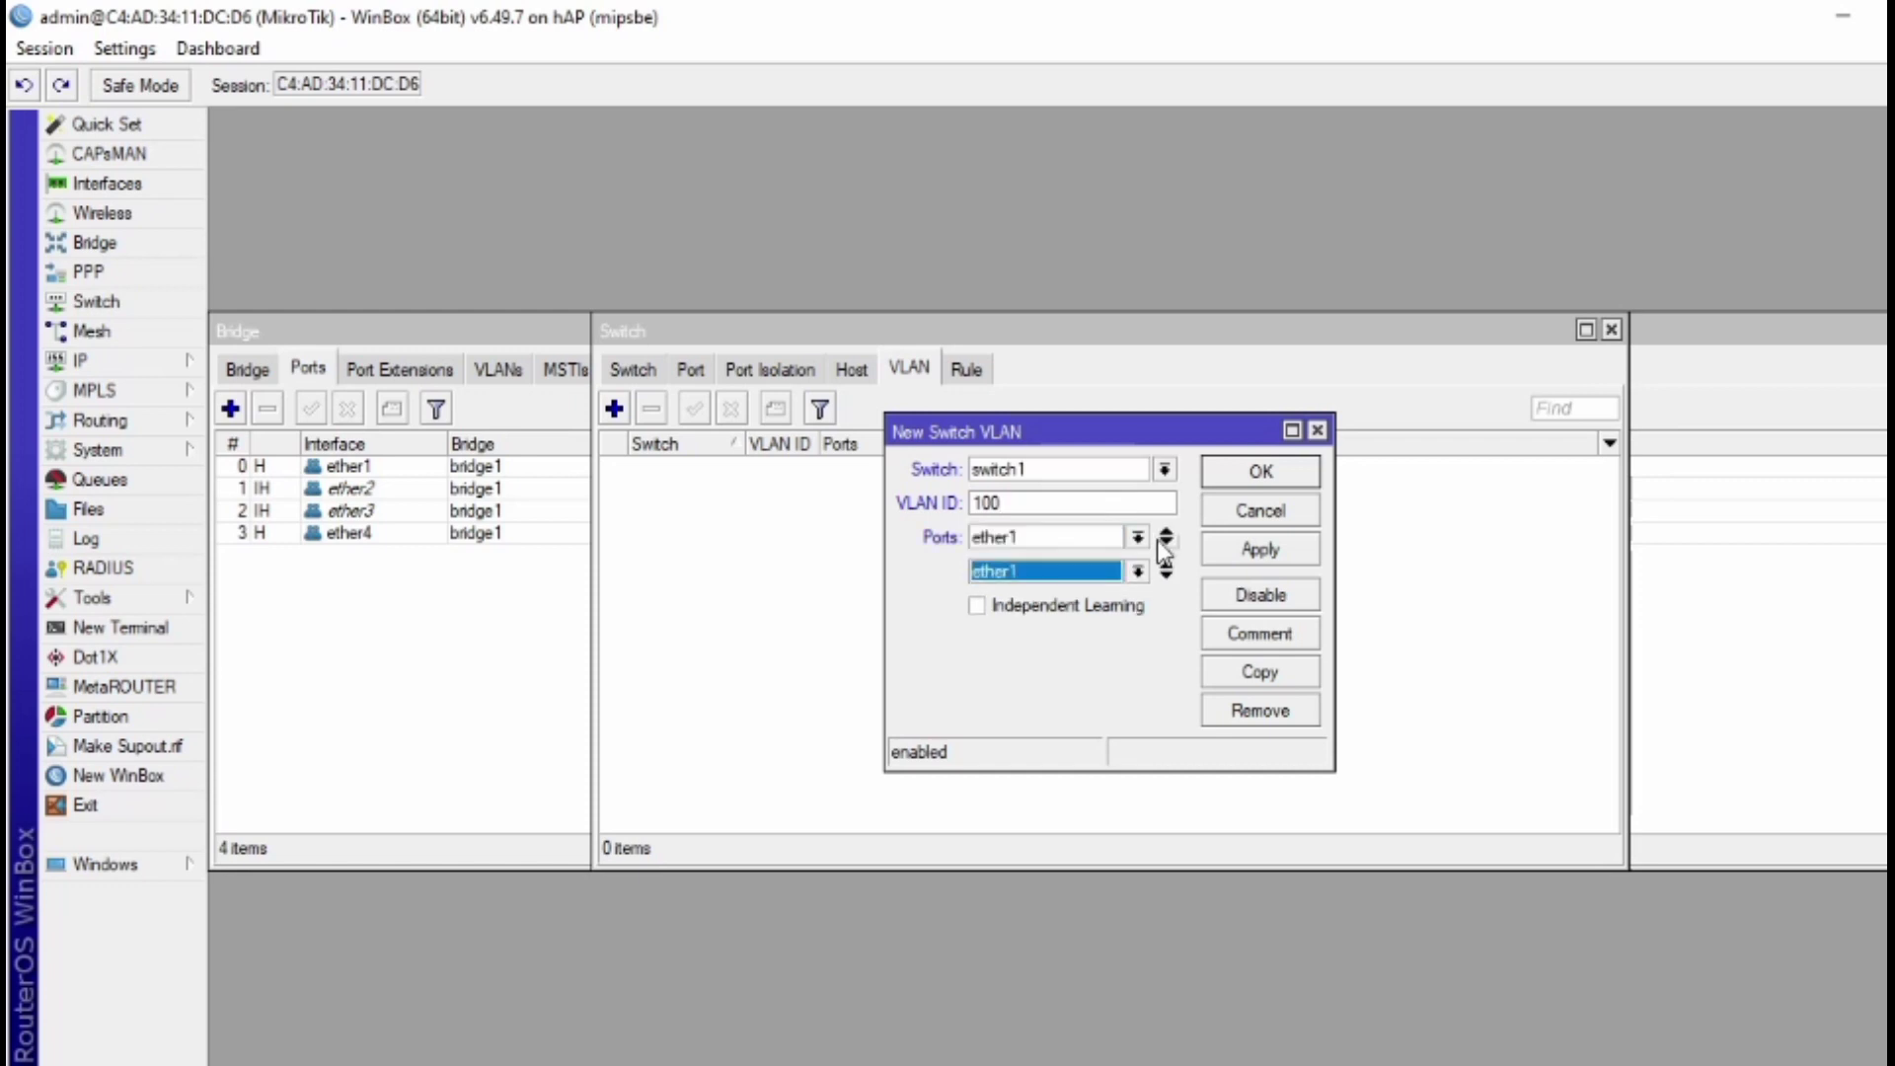
left_click(1163, 545)
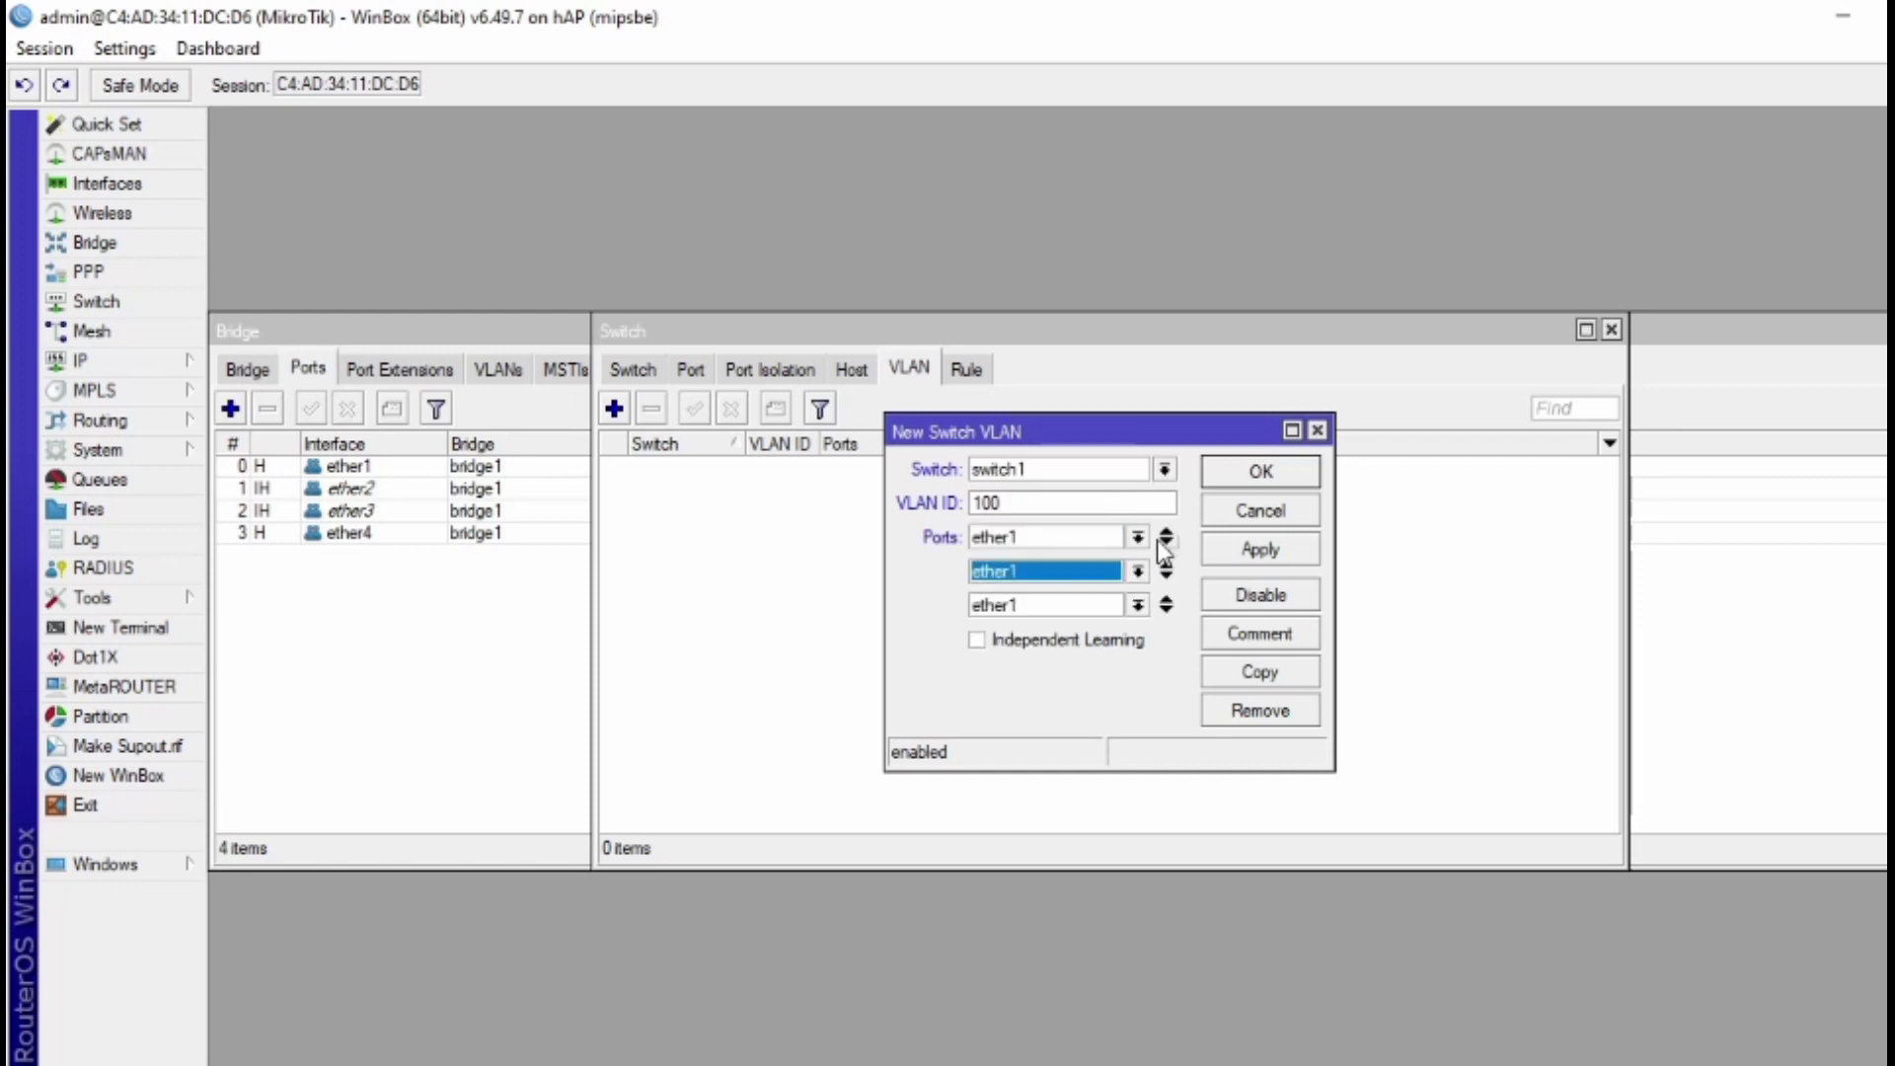
left_click(1121, 575)
left_click(1089, 610)
left_click(1137, 607)
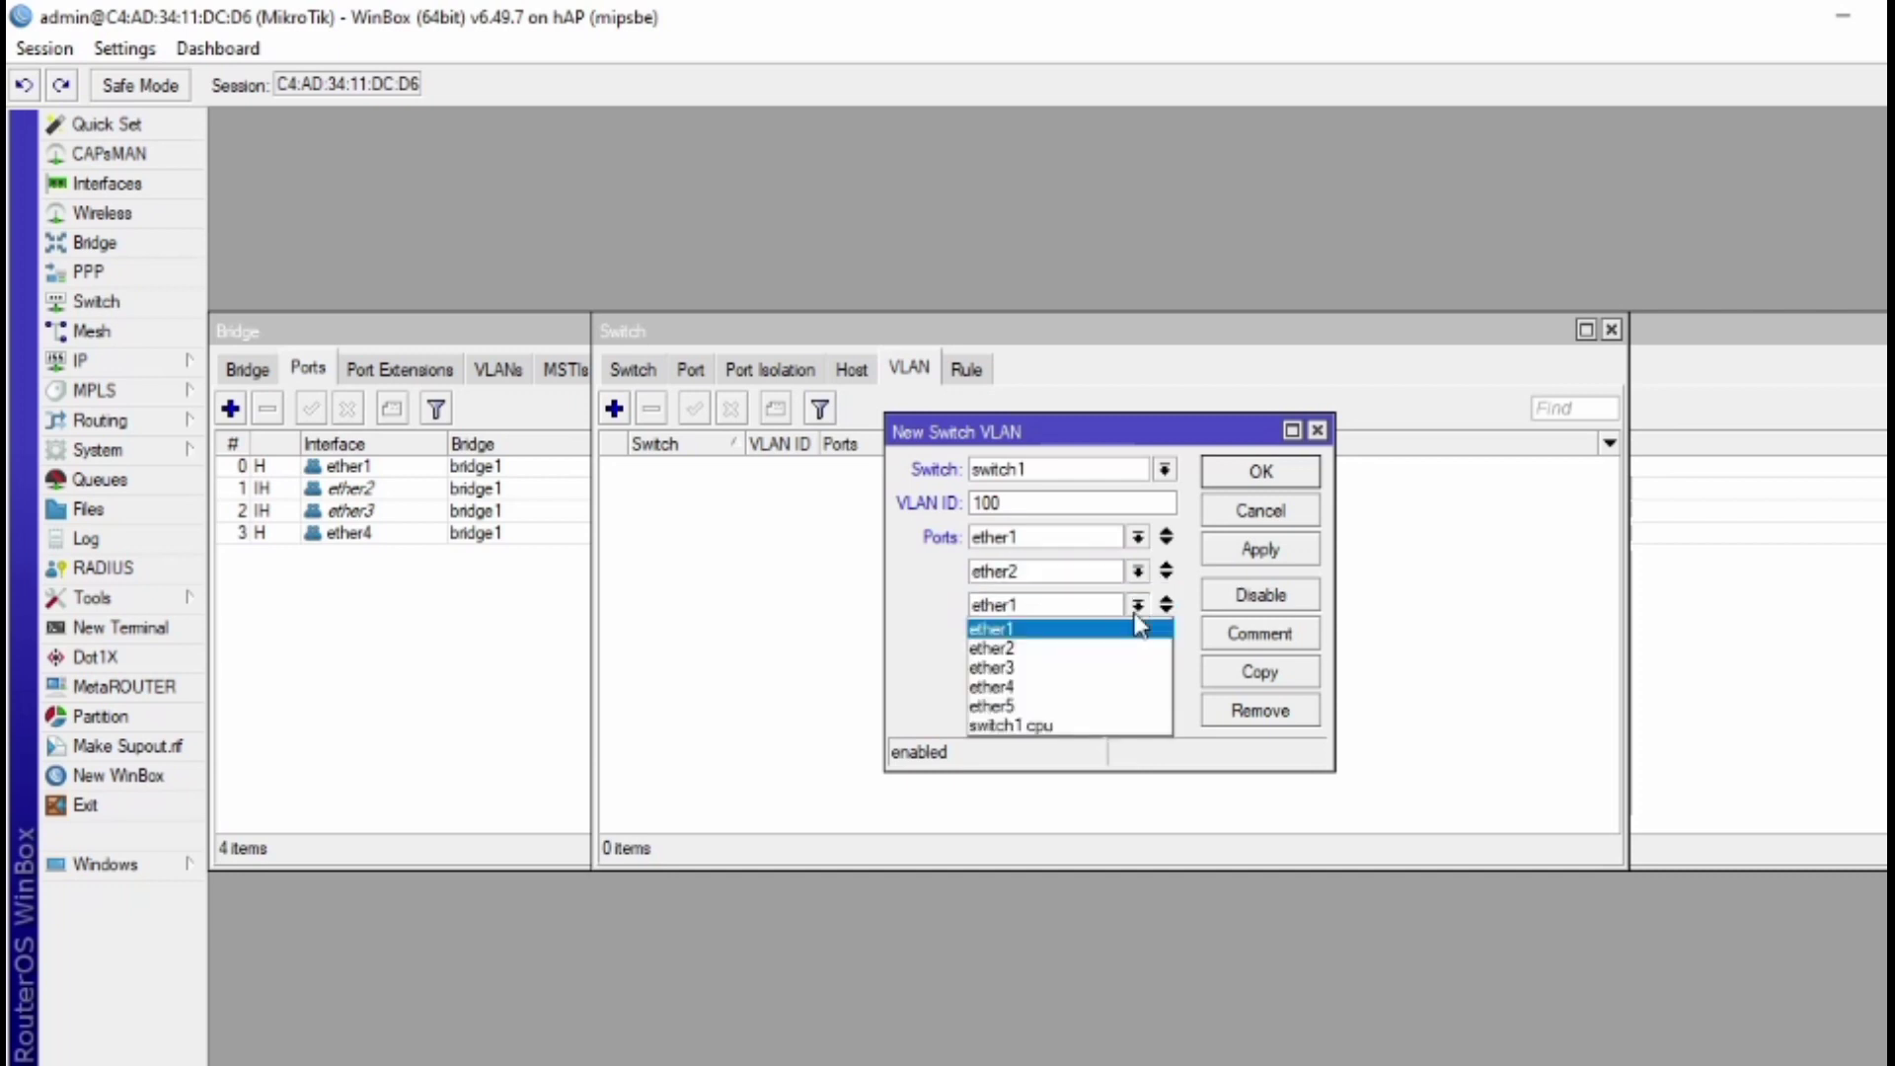
left_click(1123, 671)
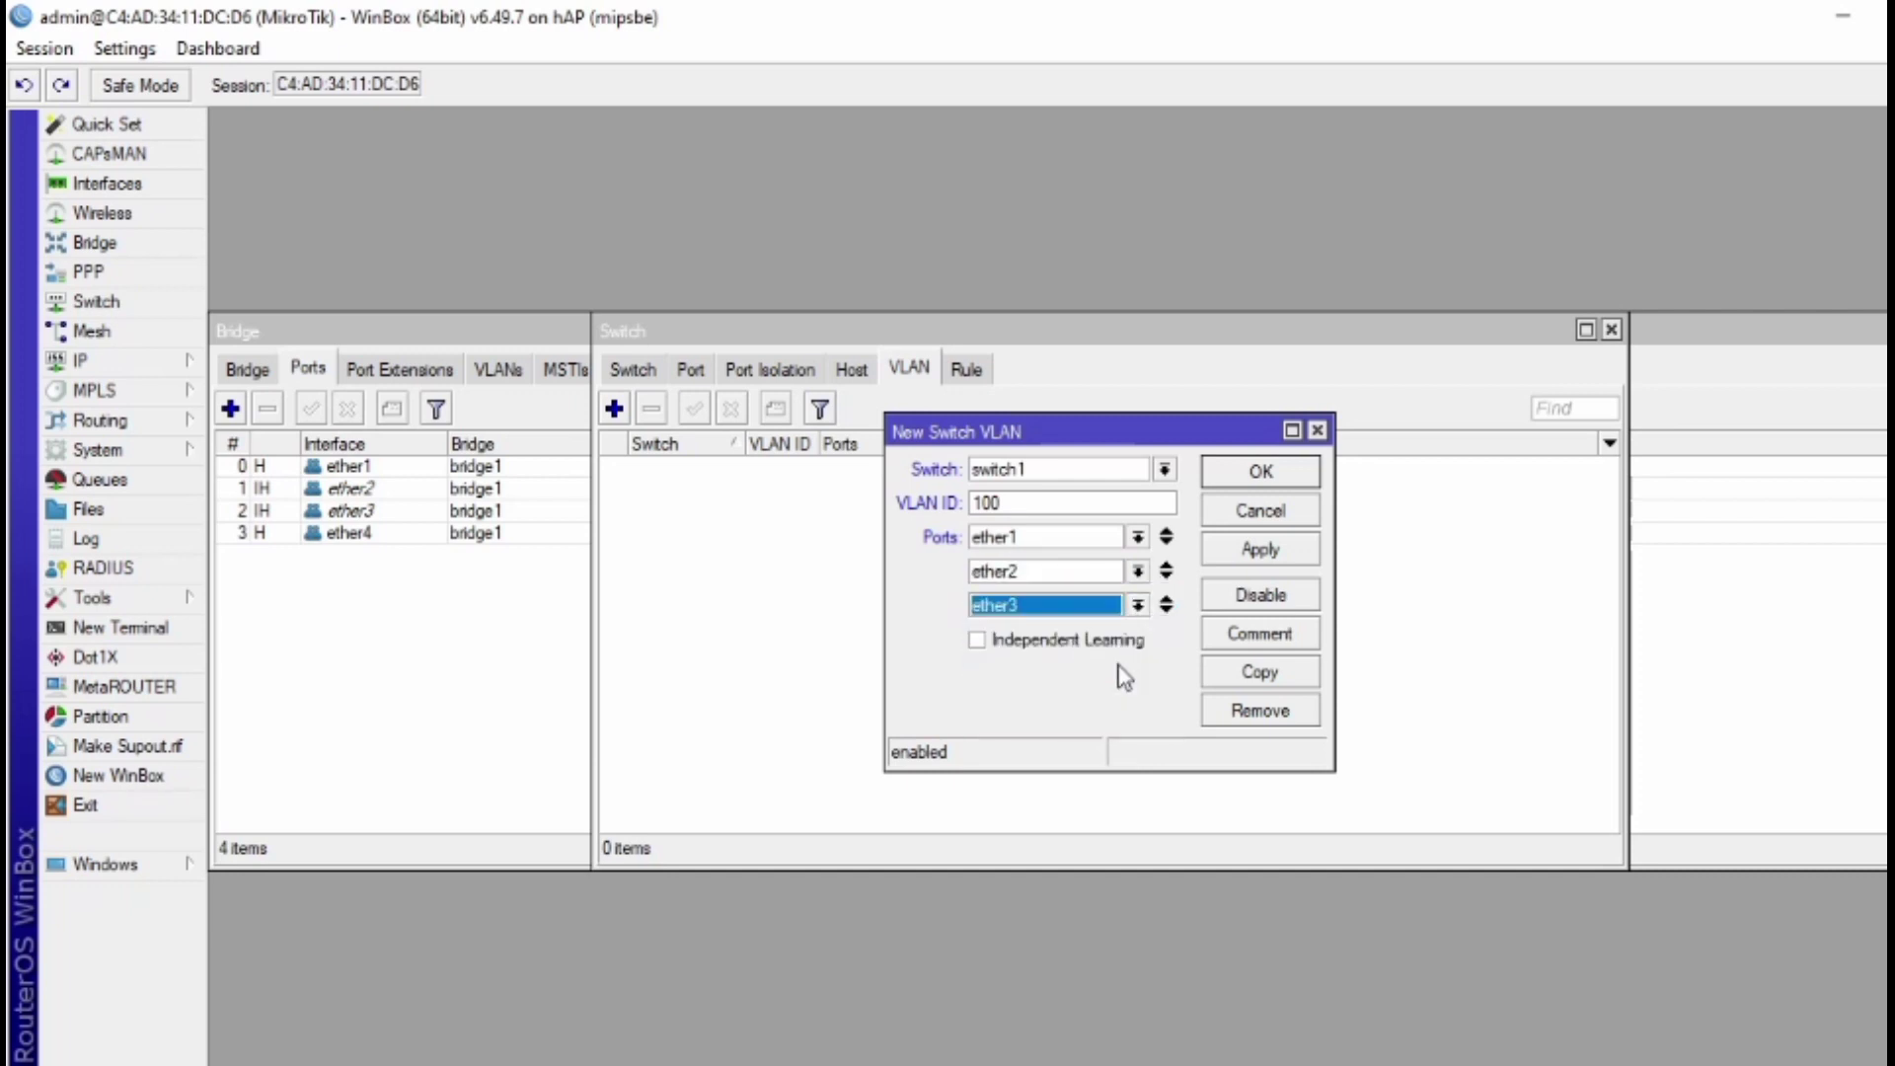
left_click(1233, 561)
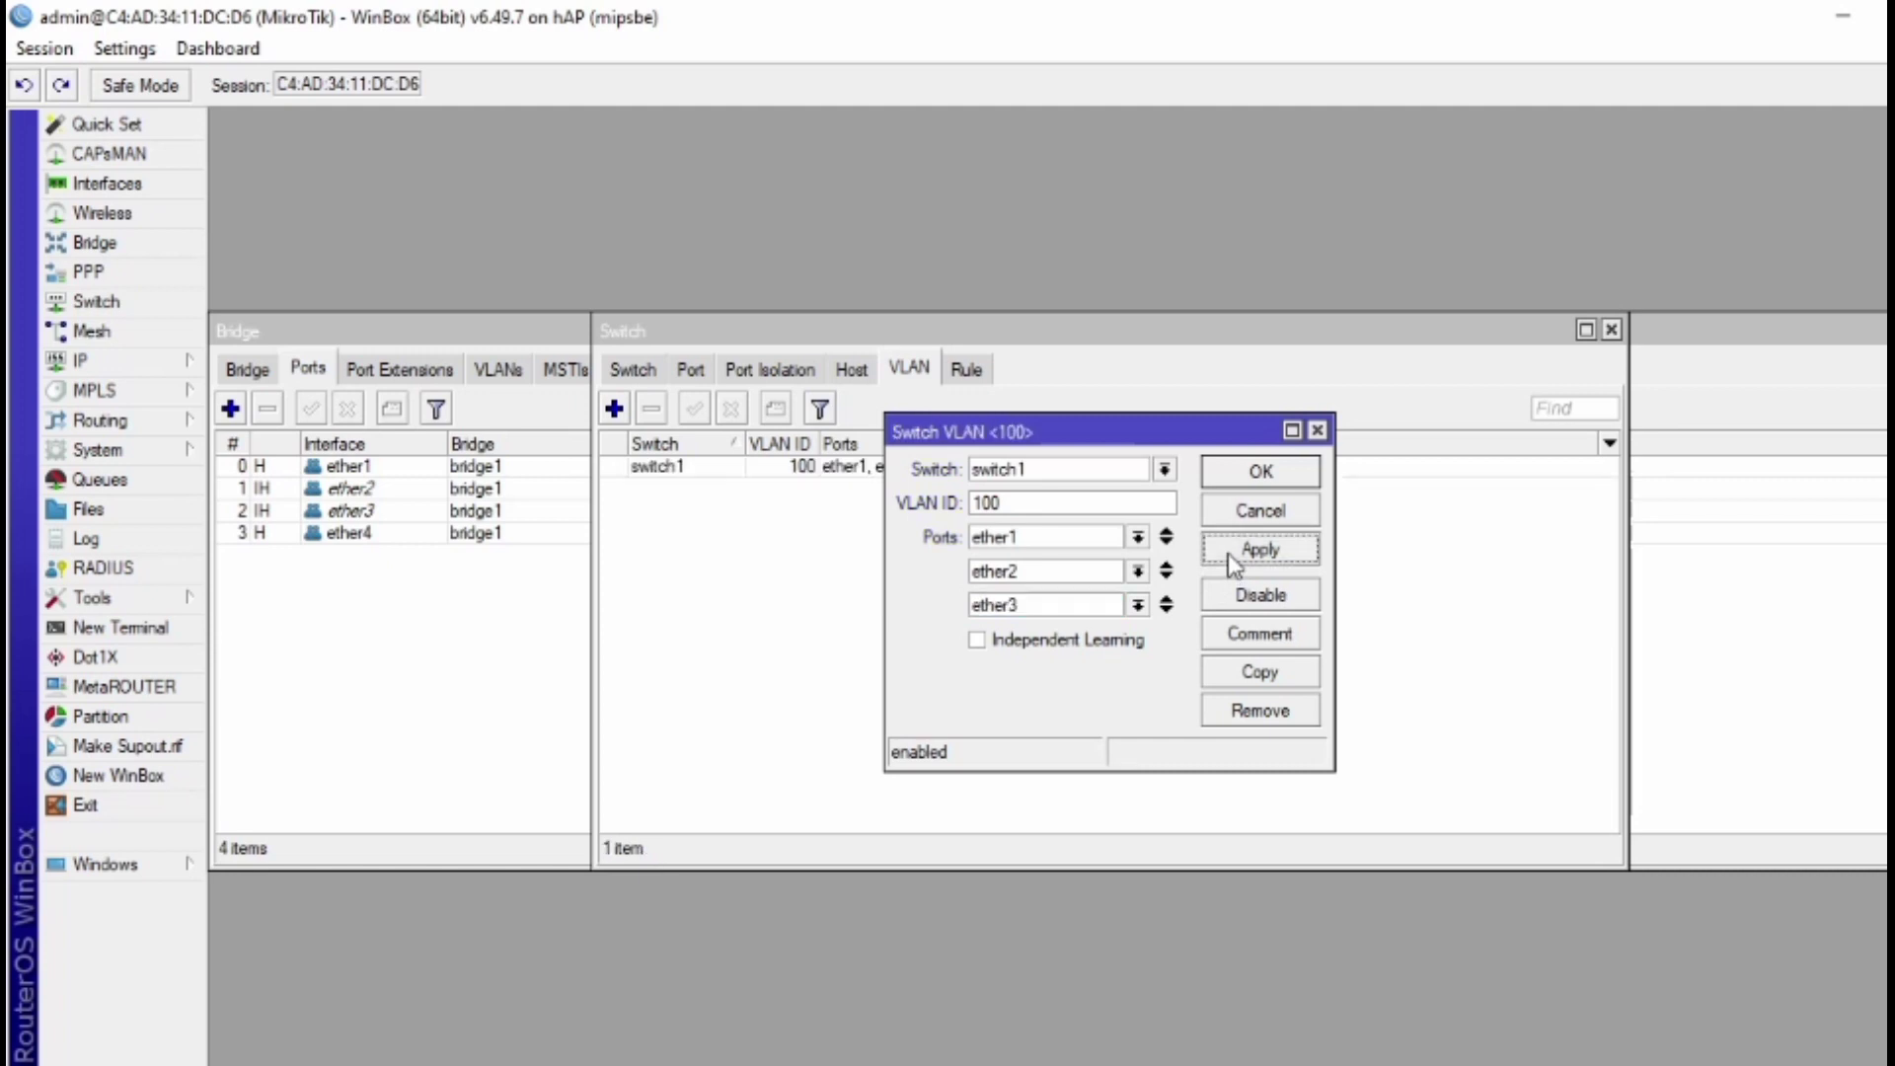
left_click(1221, 482)
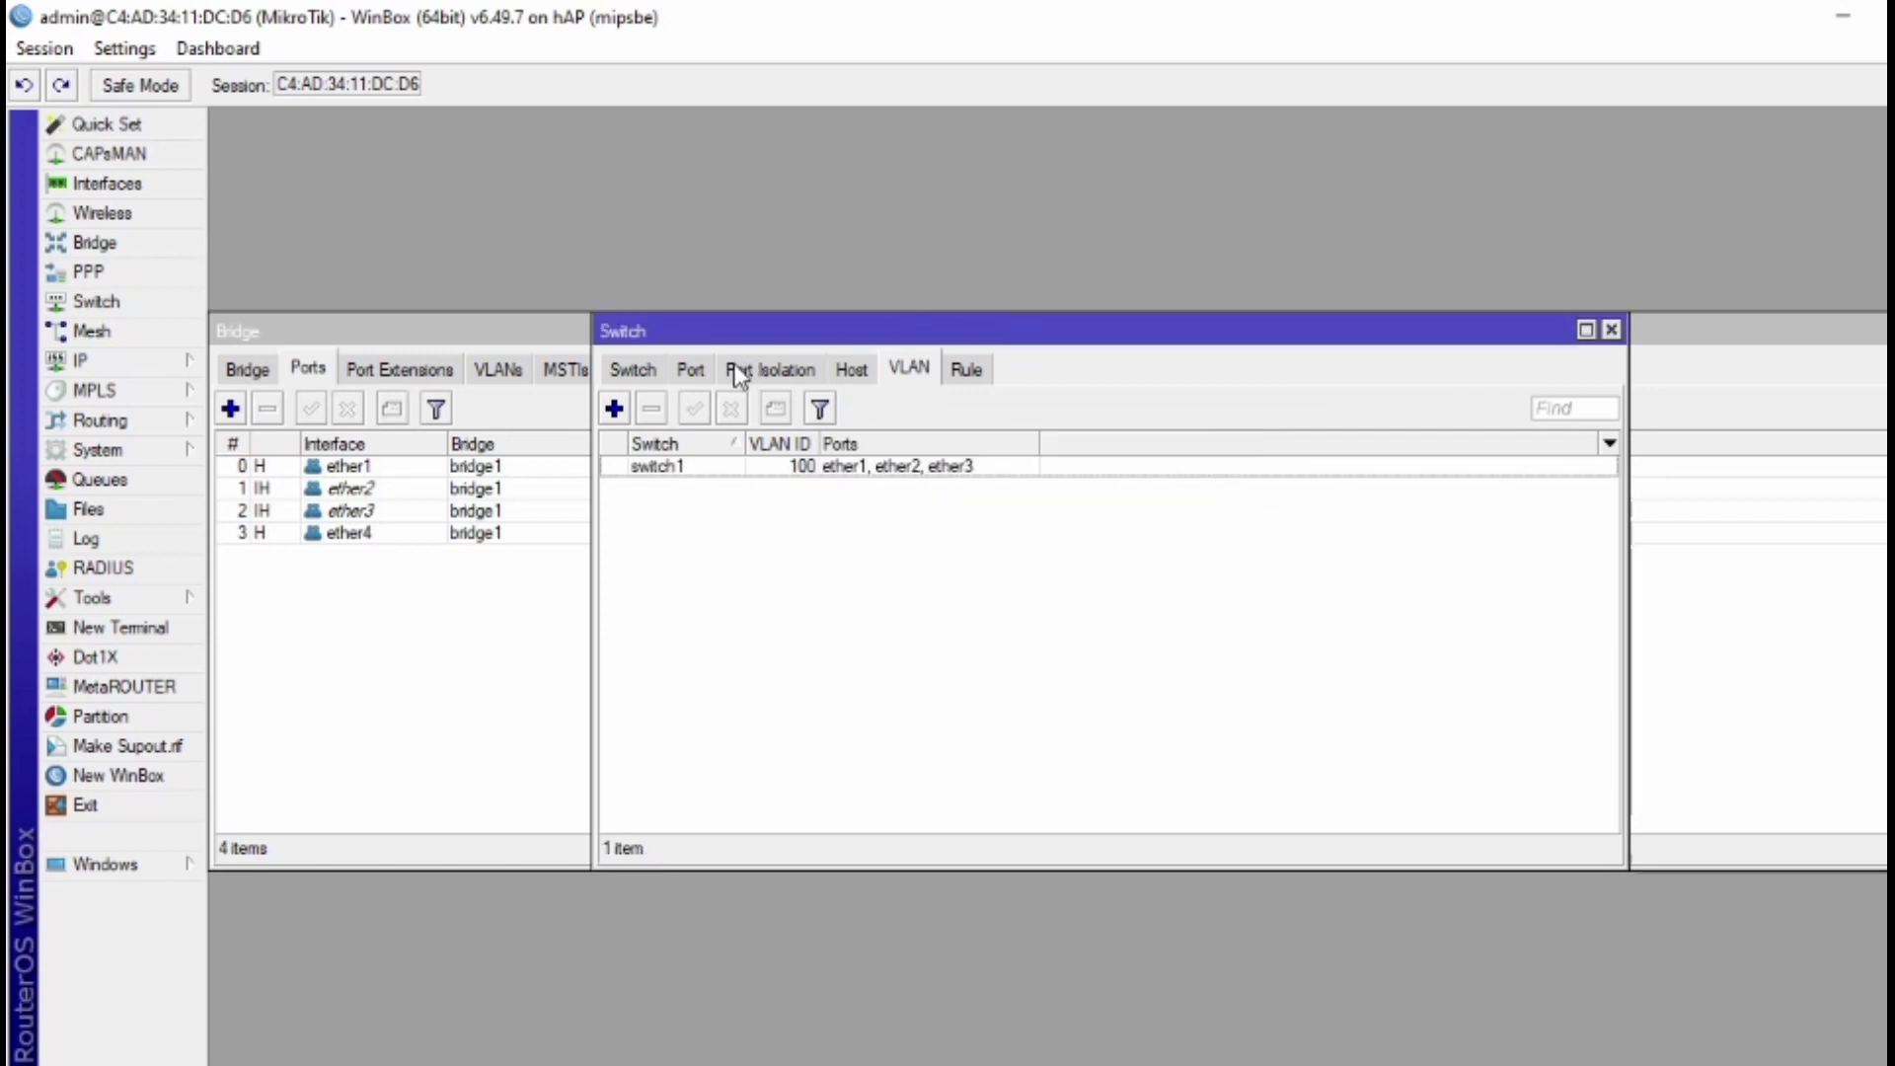
Start a second VLAN entry on switch1 with VLAN ID 200.
left_click(614, 409)
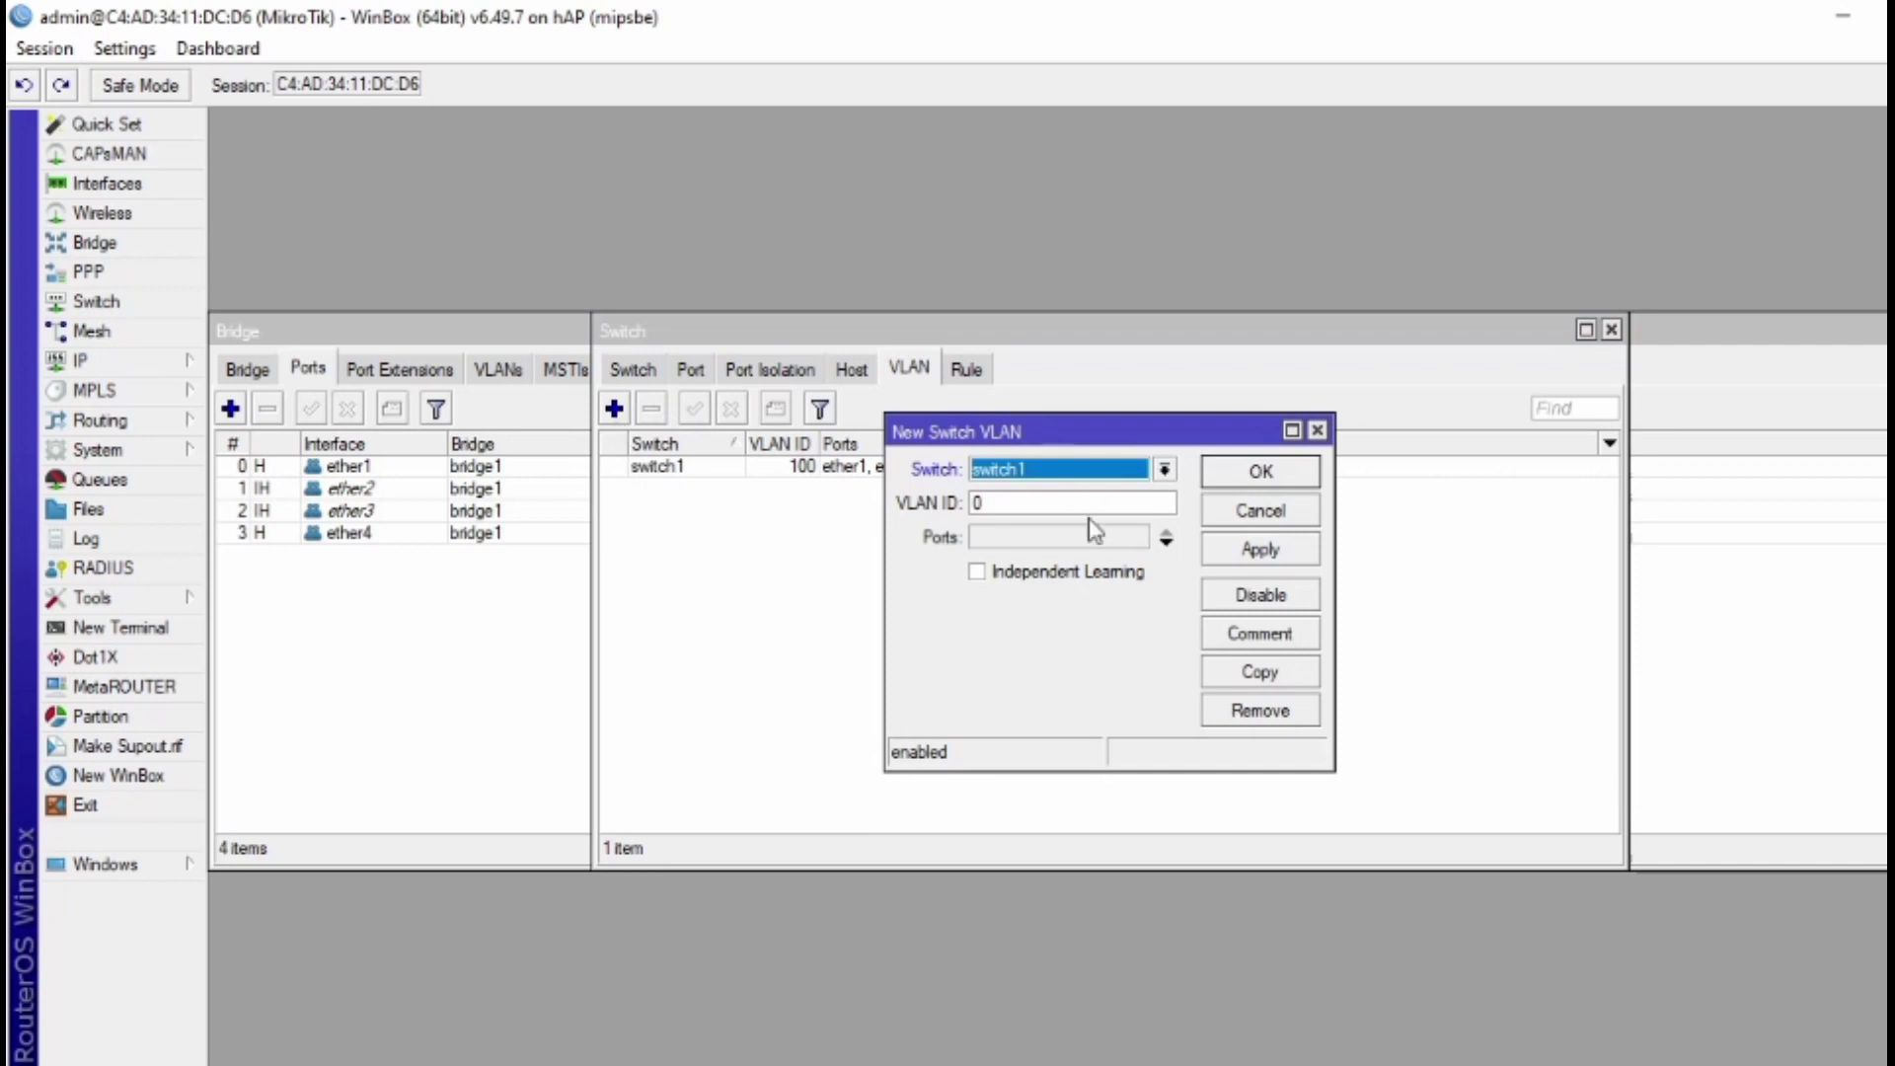
left_click(1052, 506)
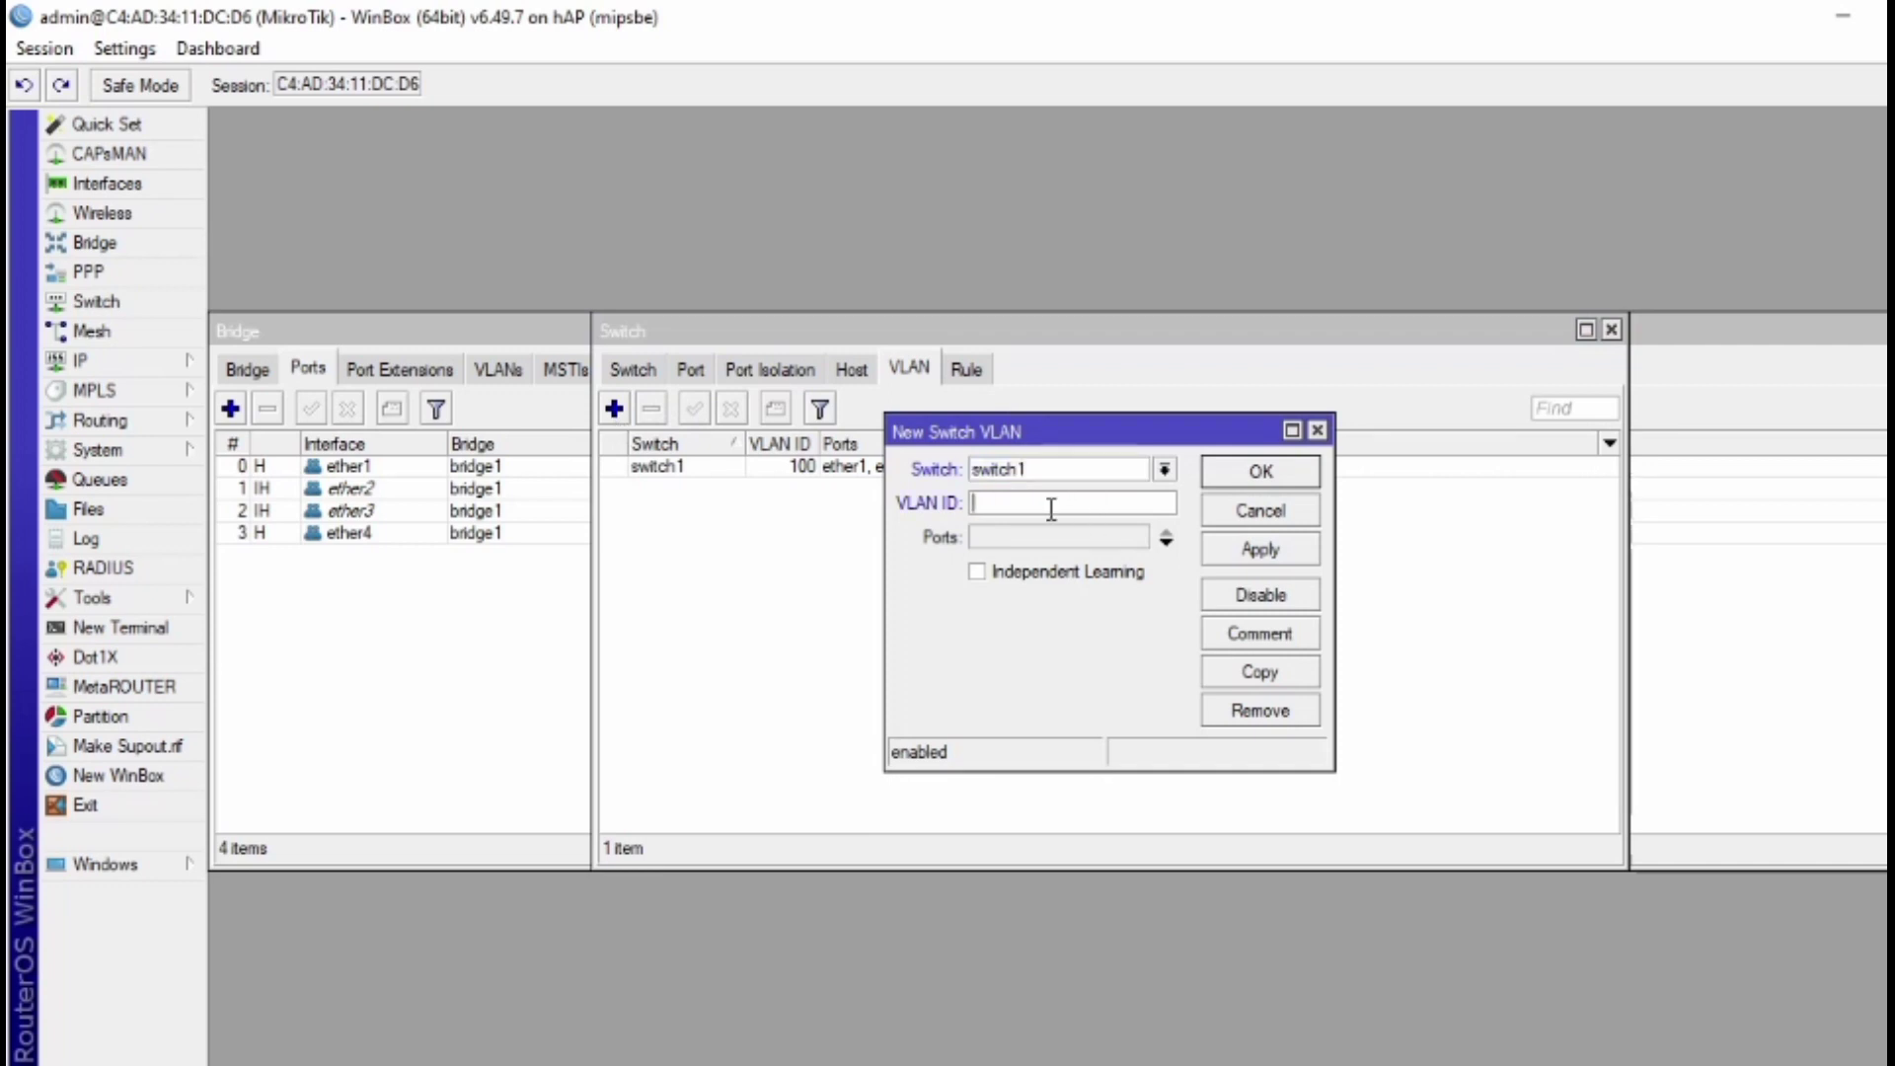
left_click(1119, 470)
left_click(1118, 470)
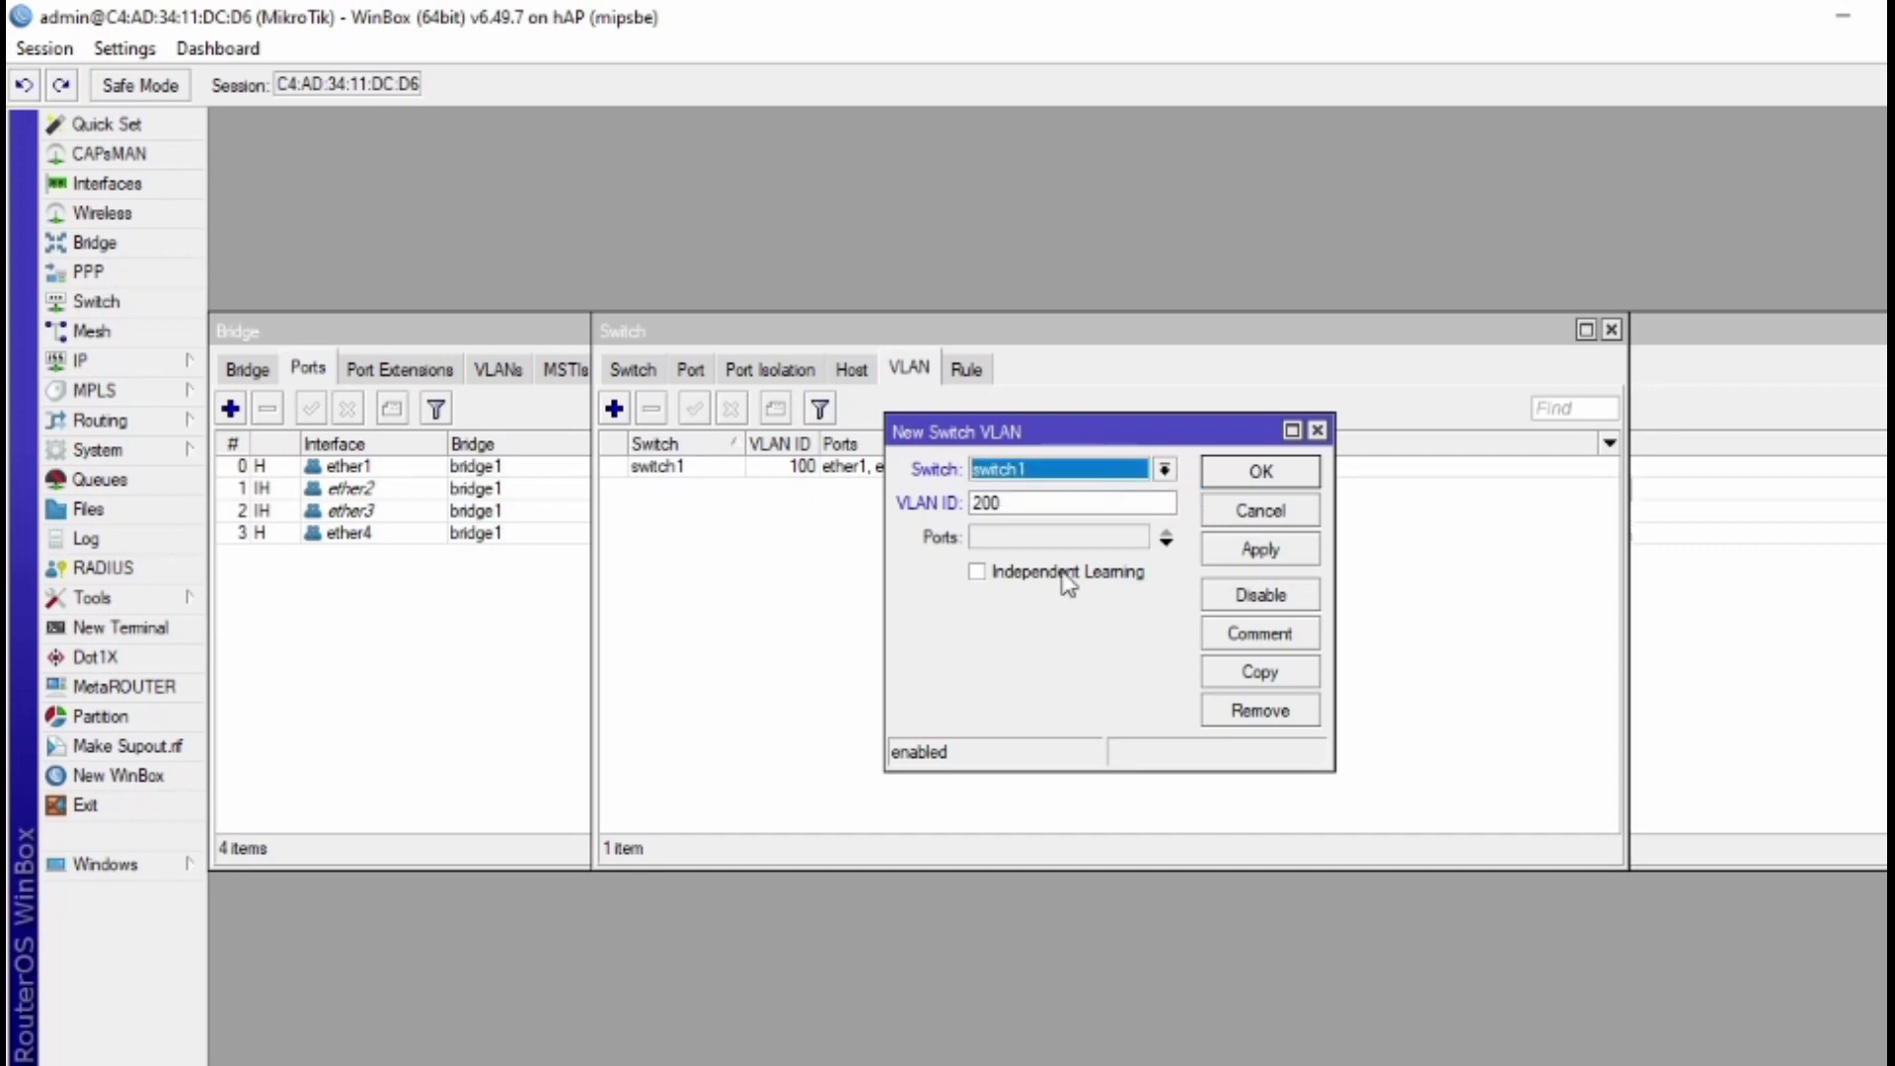
Assign ether1 and ether4 to the switch VLAN 200 entry and save it.
left_click(1064, 541)
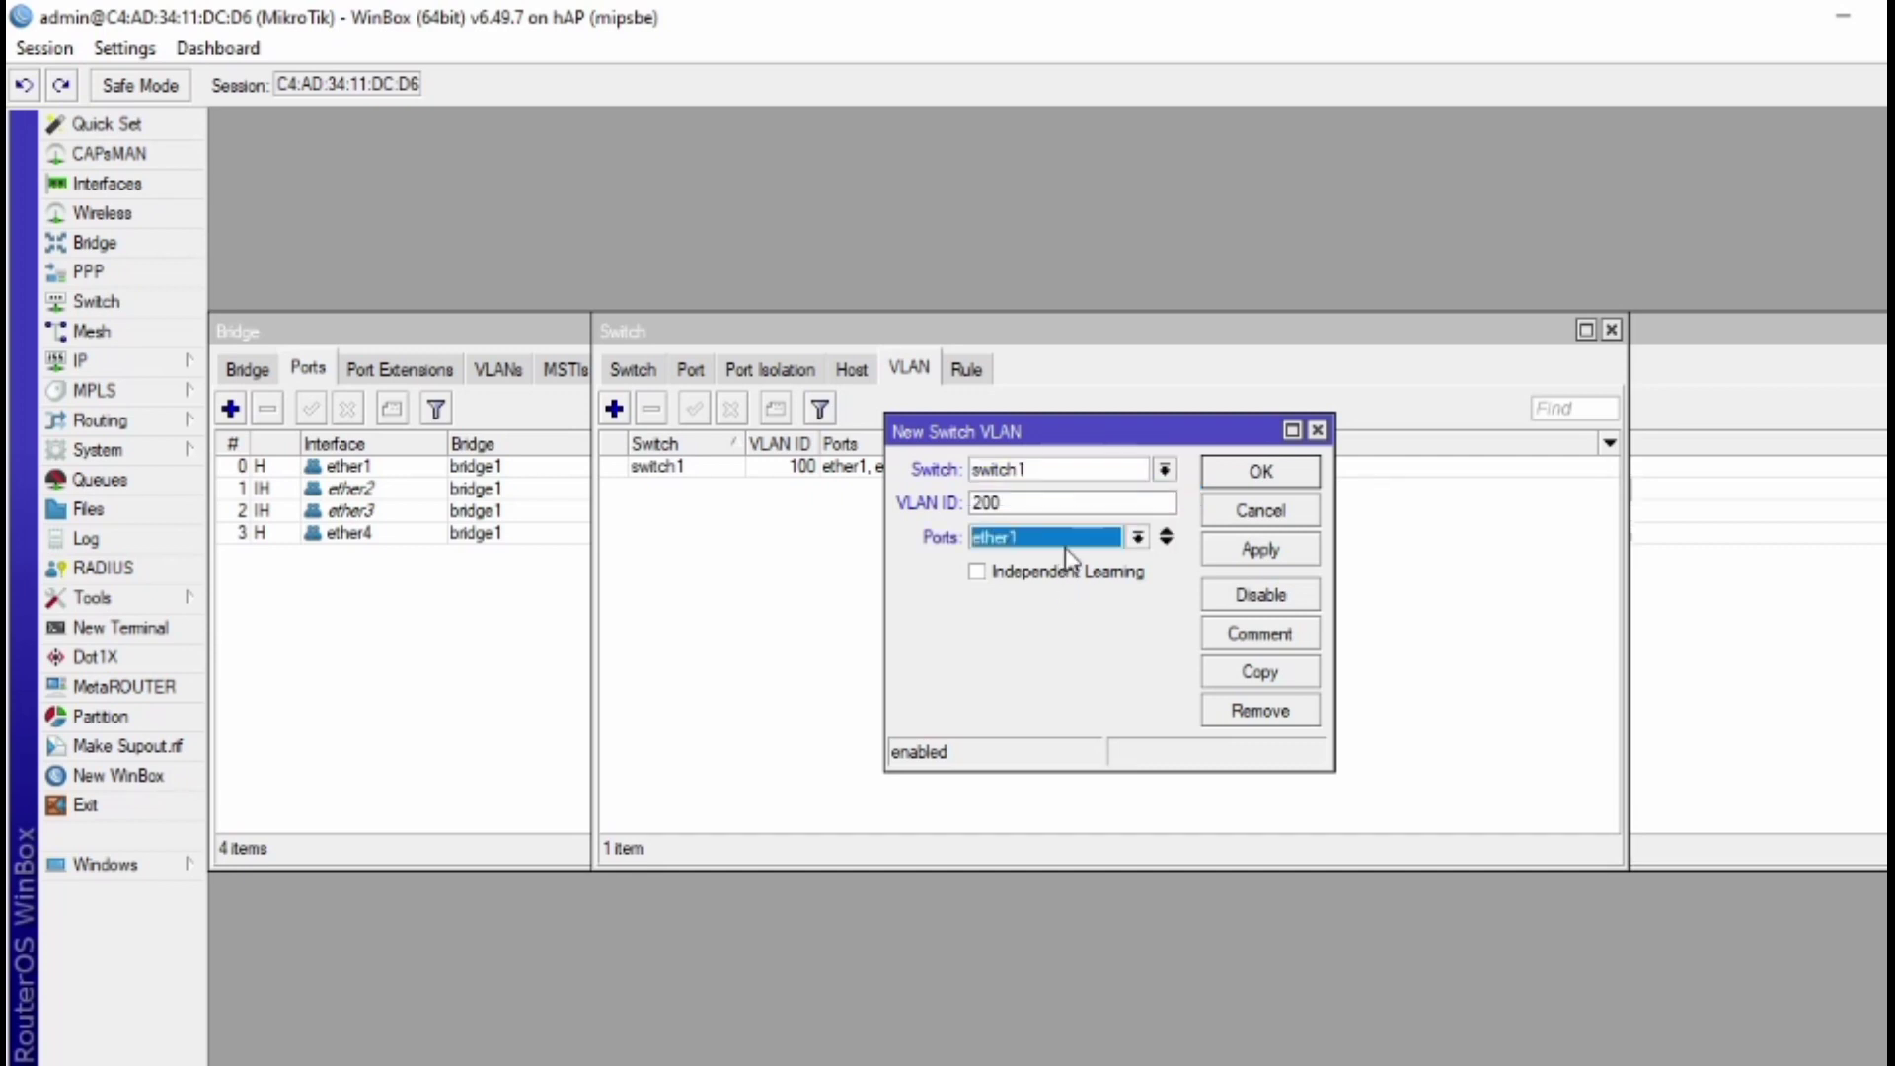
left_click(1138, 538)
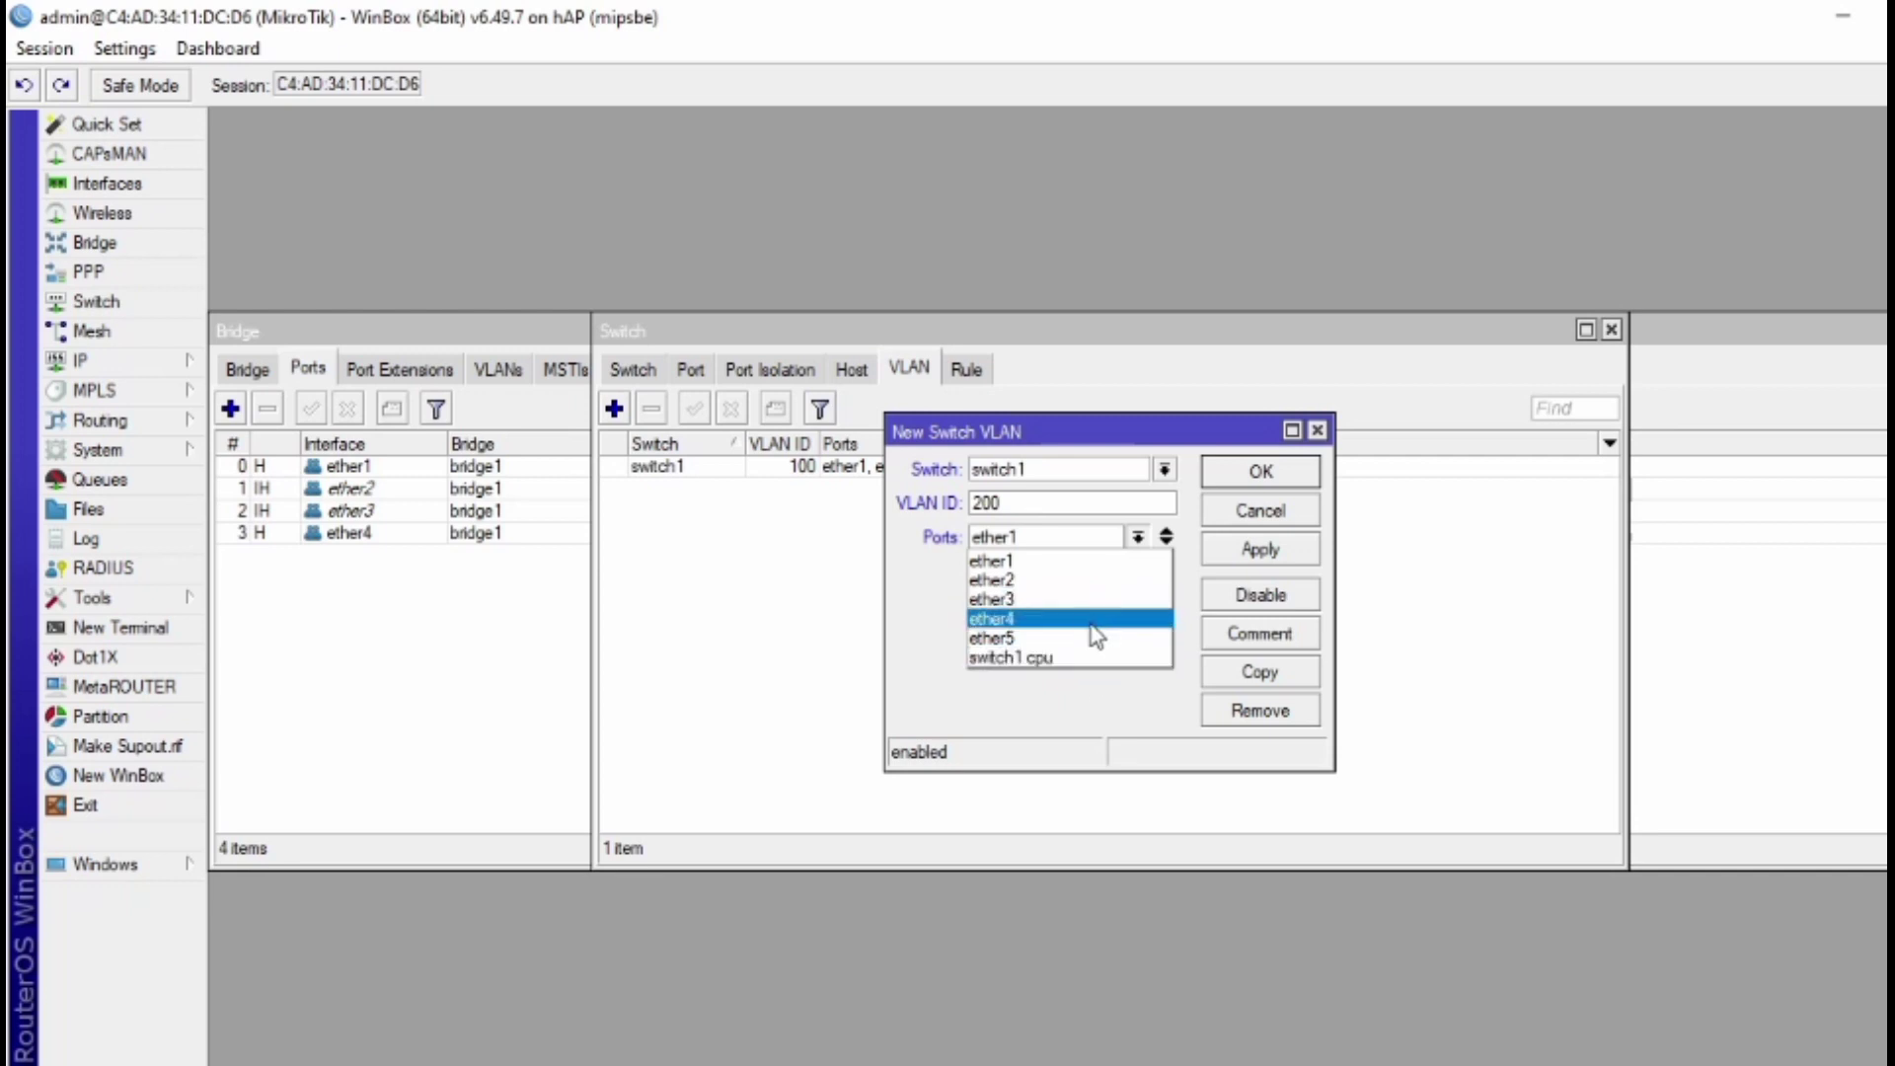
left_click(1089, 563)
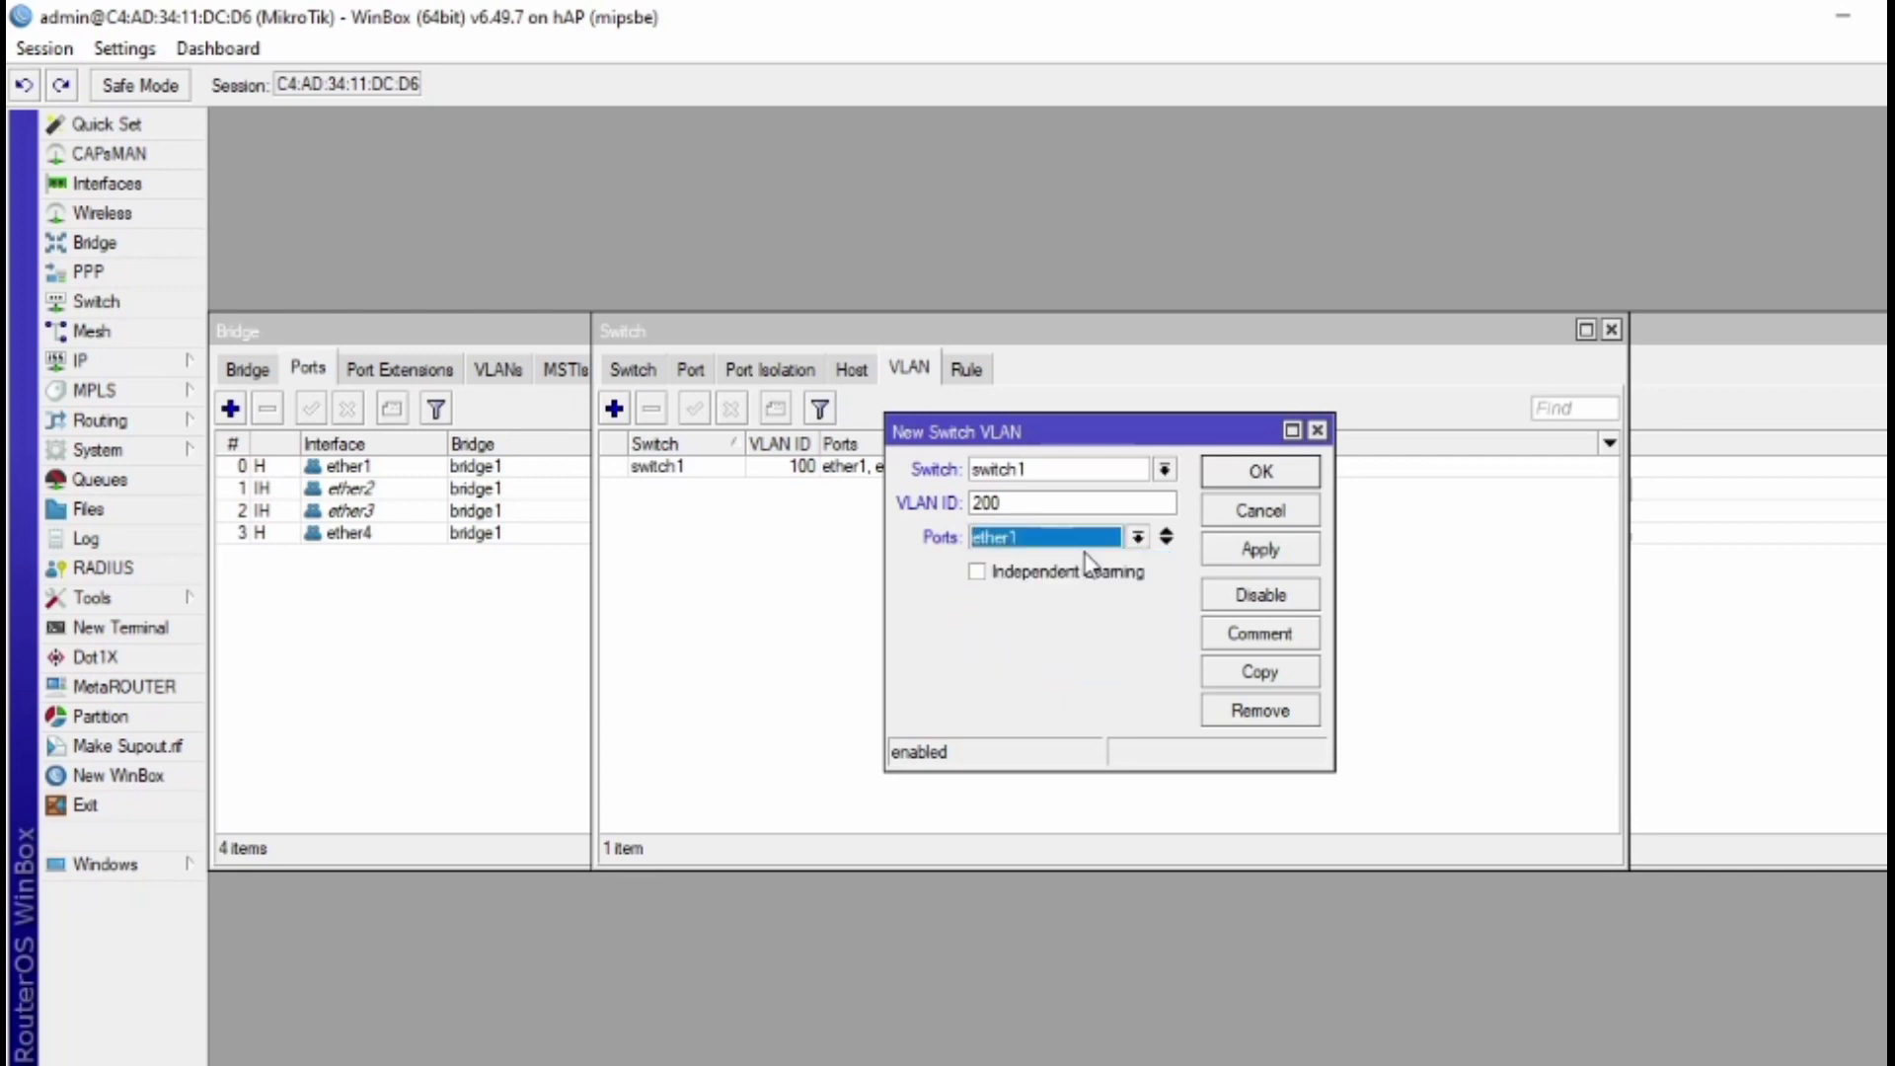
left_click(1166, 538)
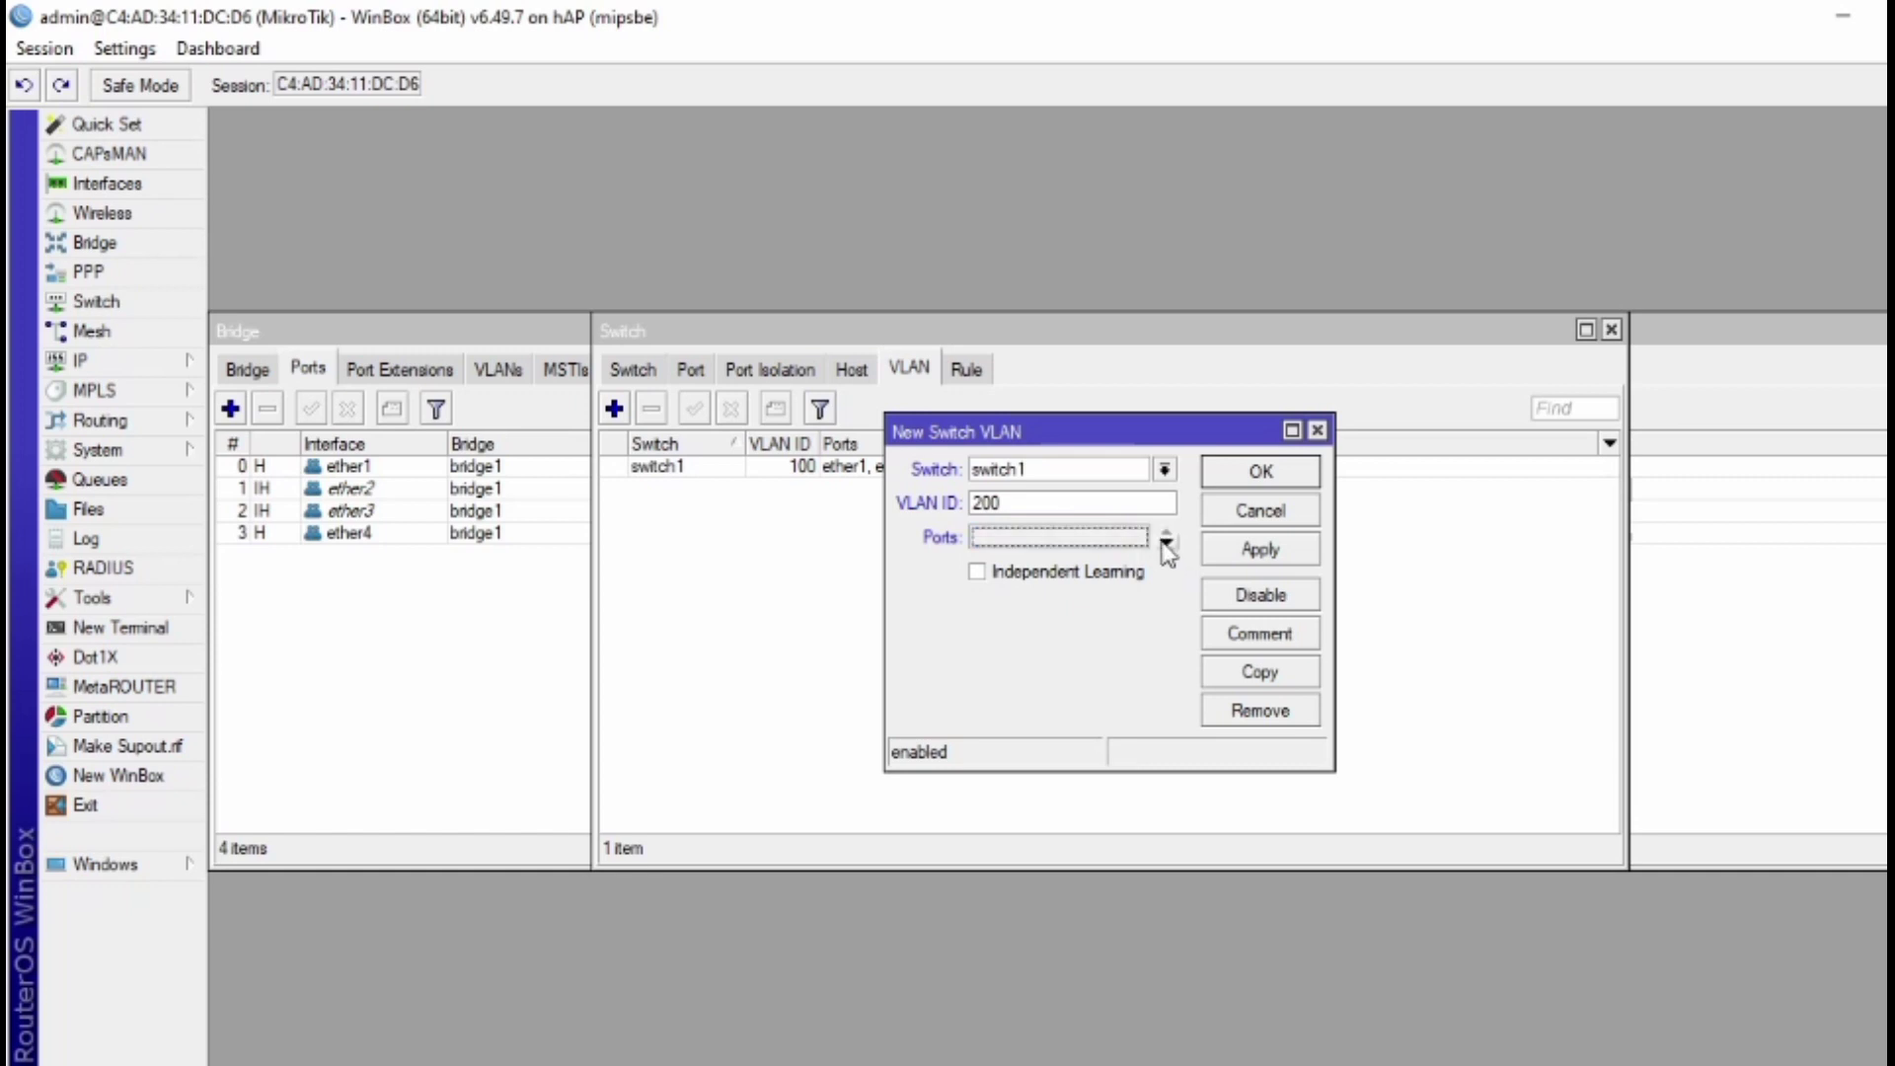
left_click(1166, 543)
left_click(1166, 543)
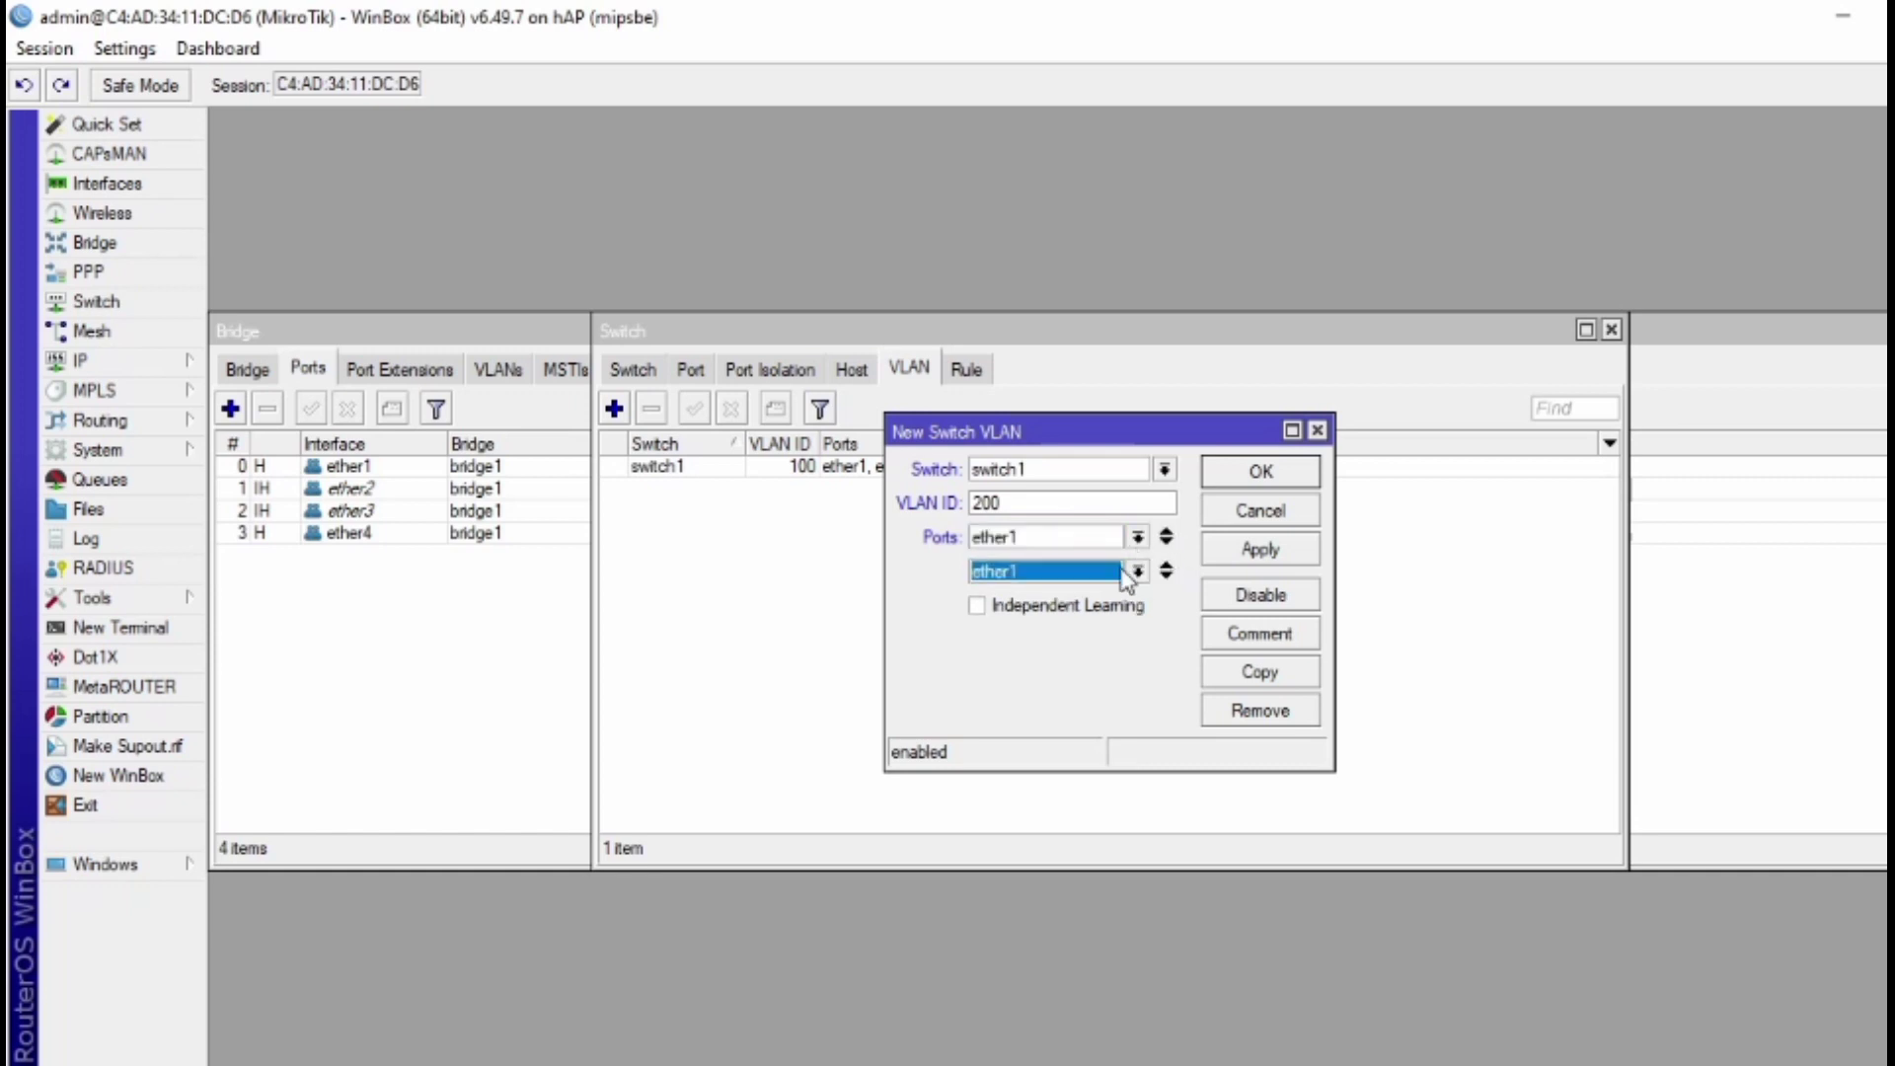
left_click(1137, 571)
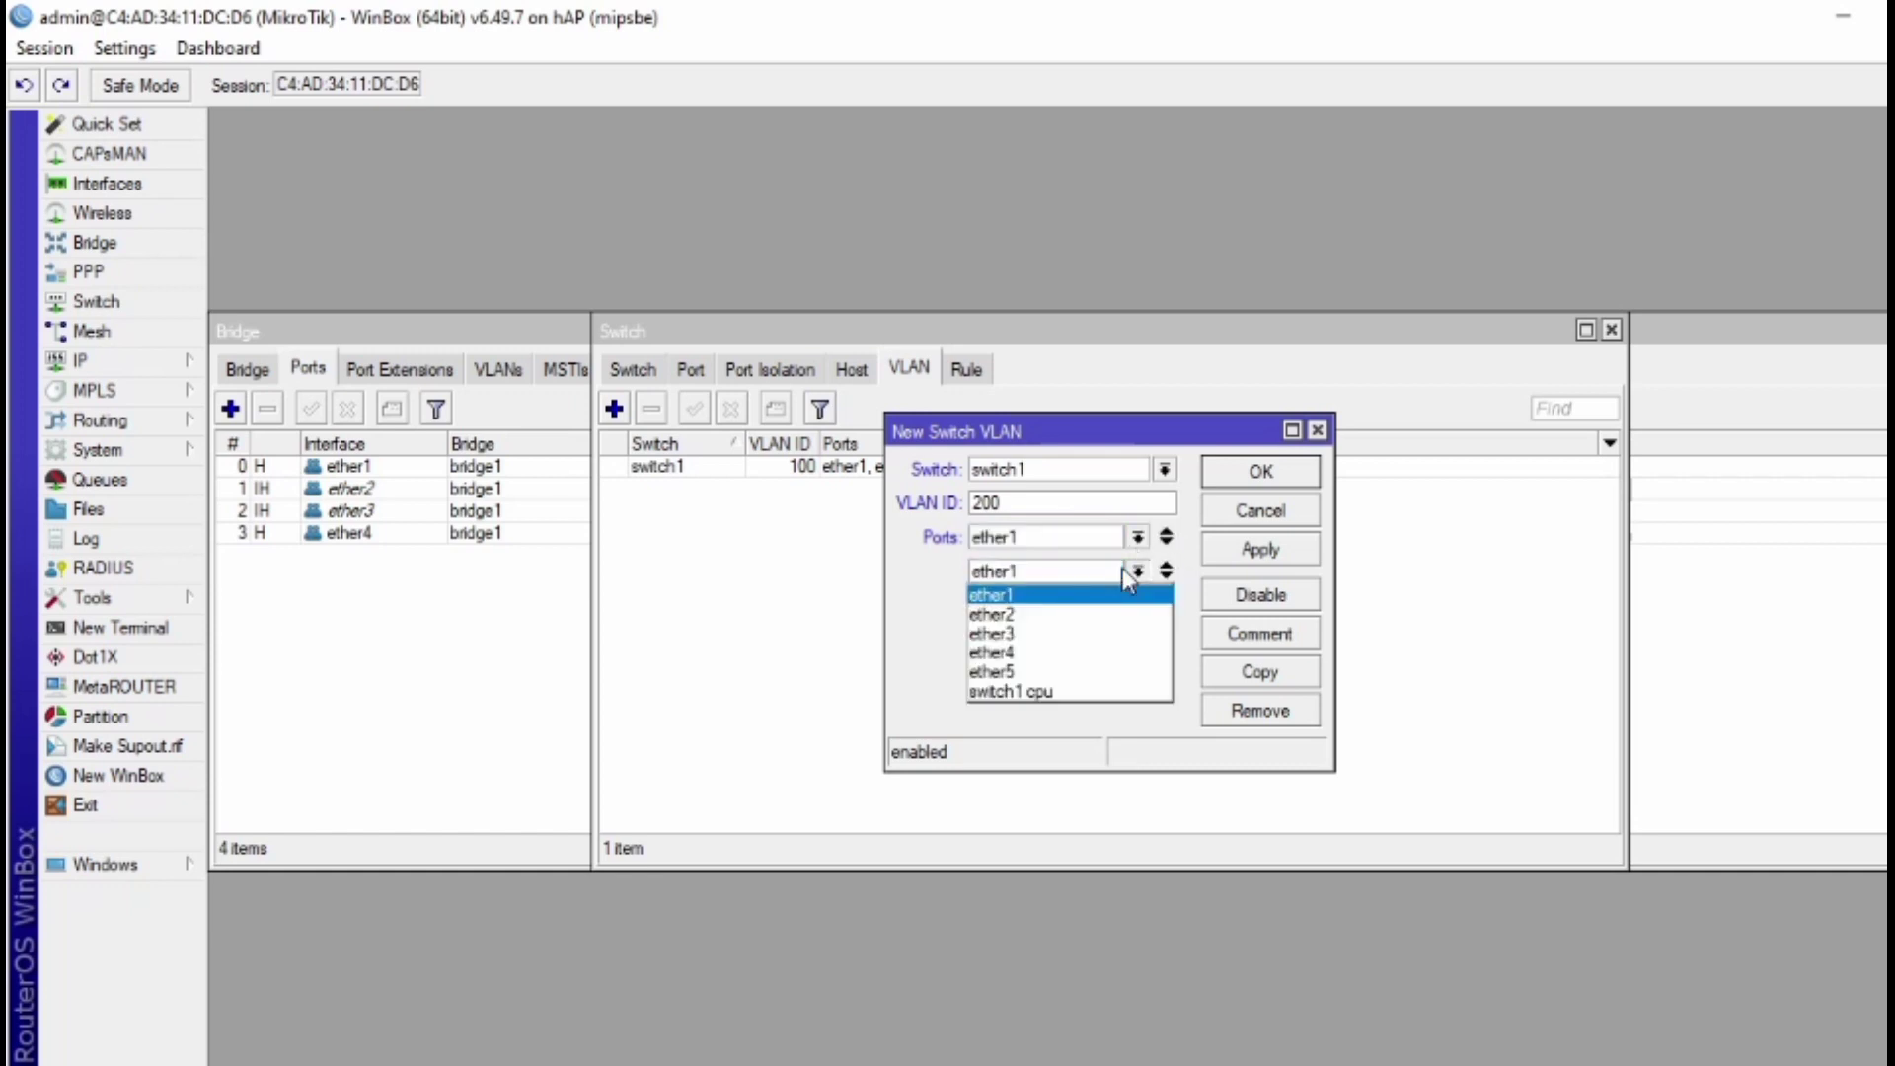
left_click(1087, 653)
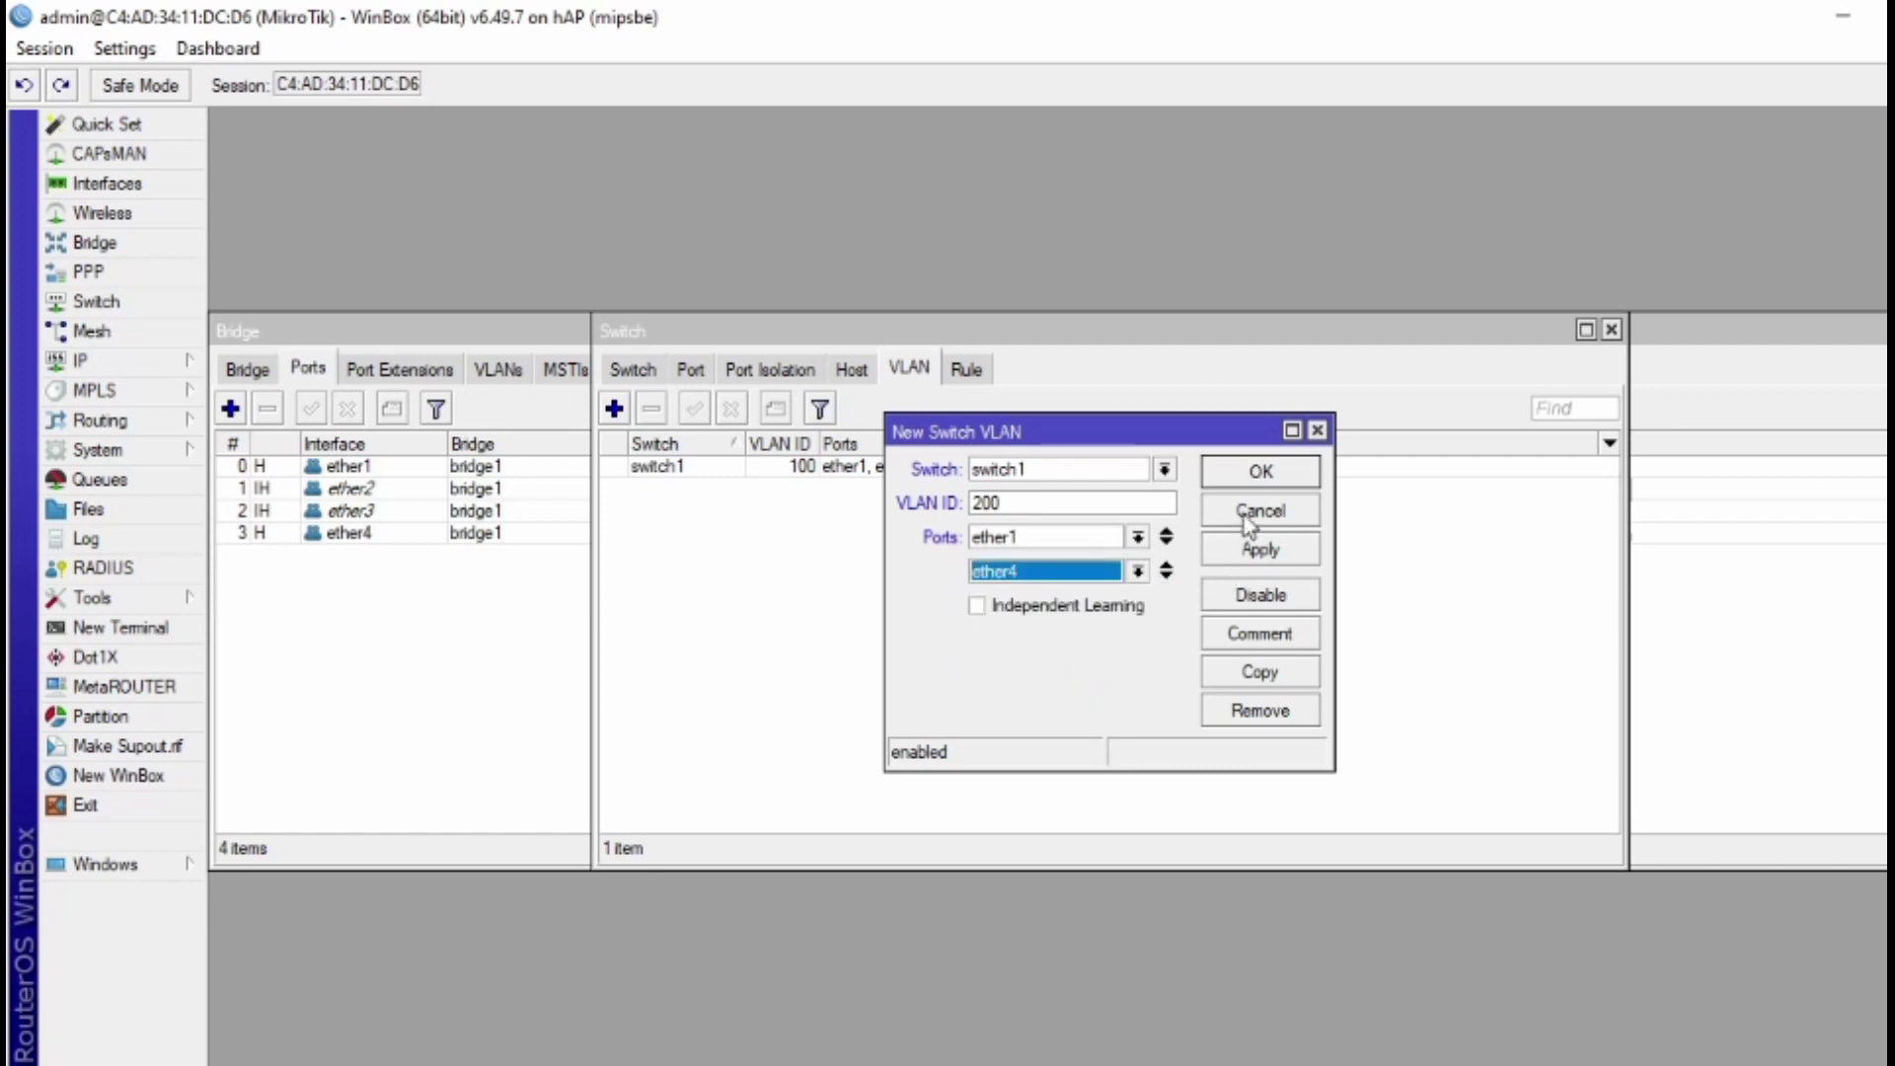
left_click(1247, 477)
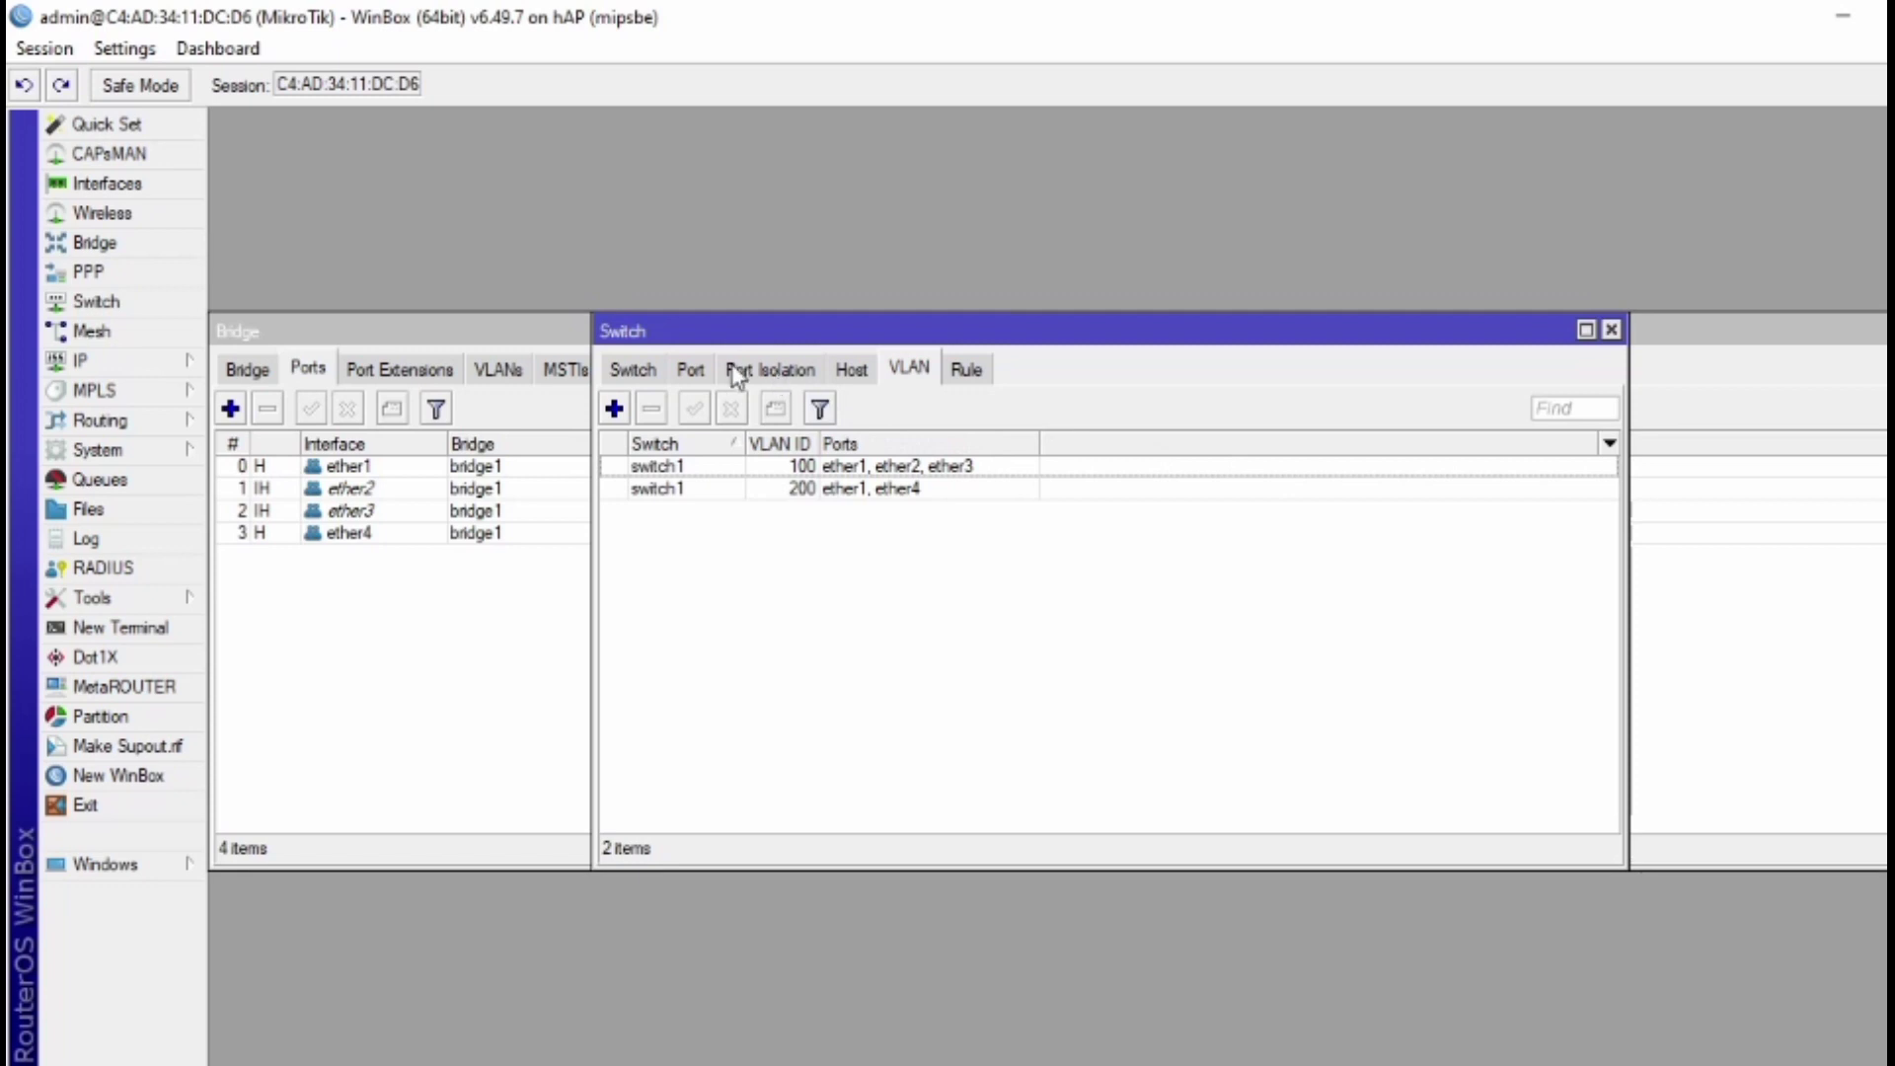
Configure switch port ether1 with VLAN mode secure and VLAN header add if missing.
left_click(691, 370)
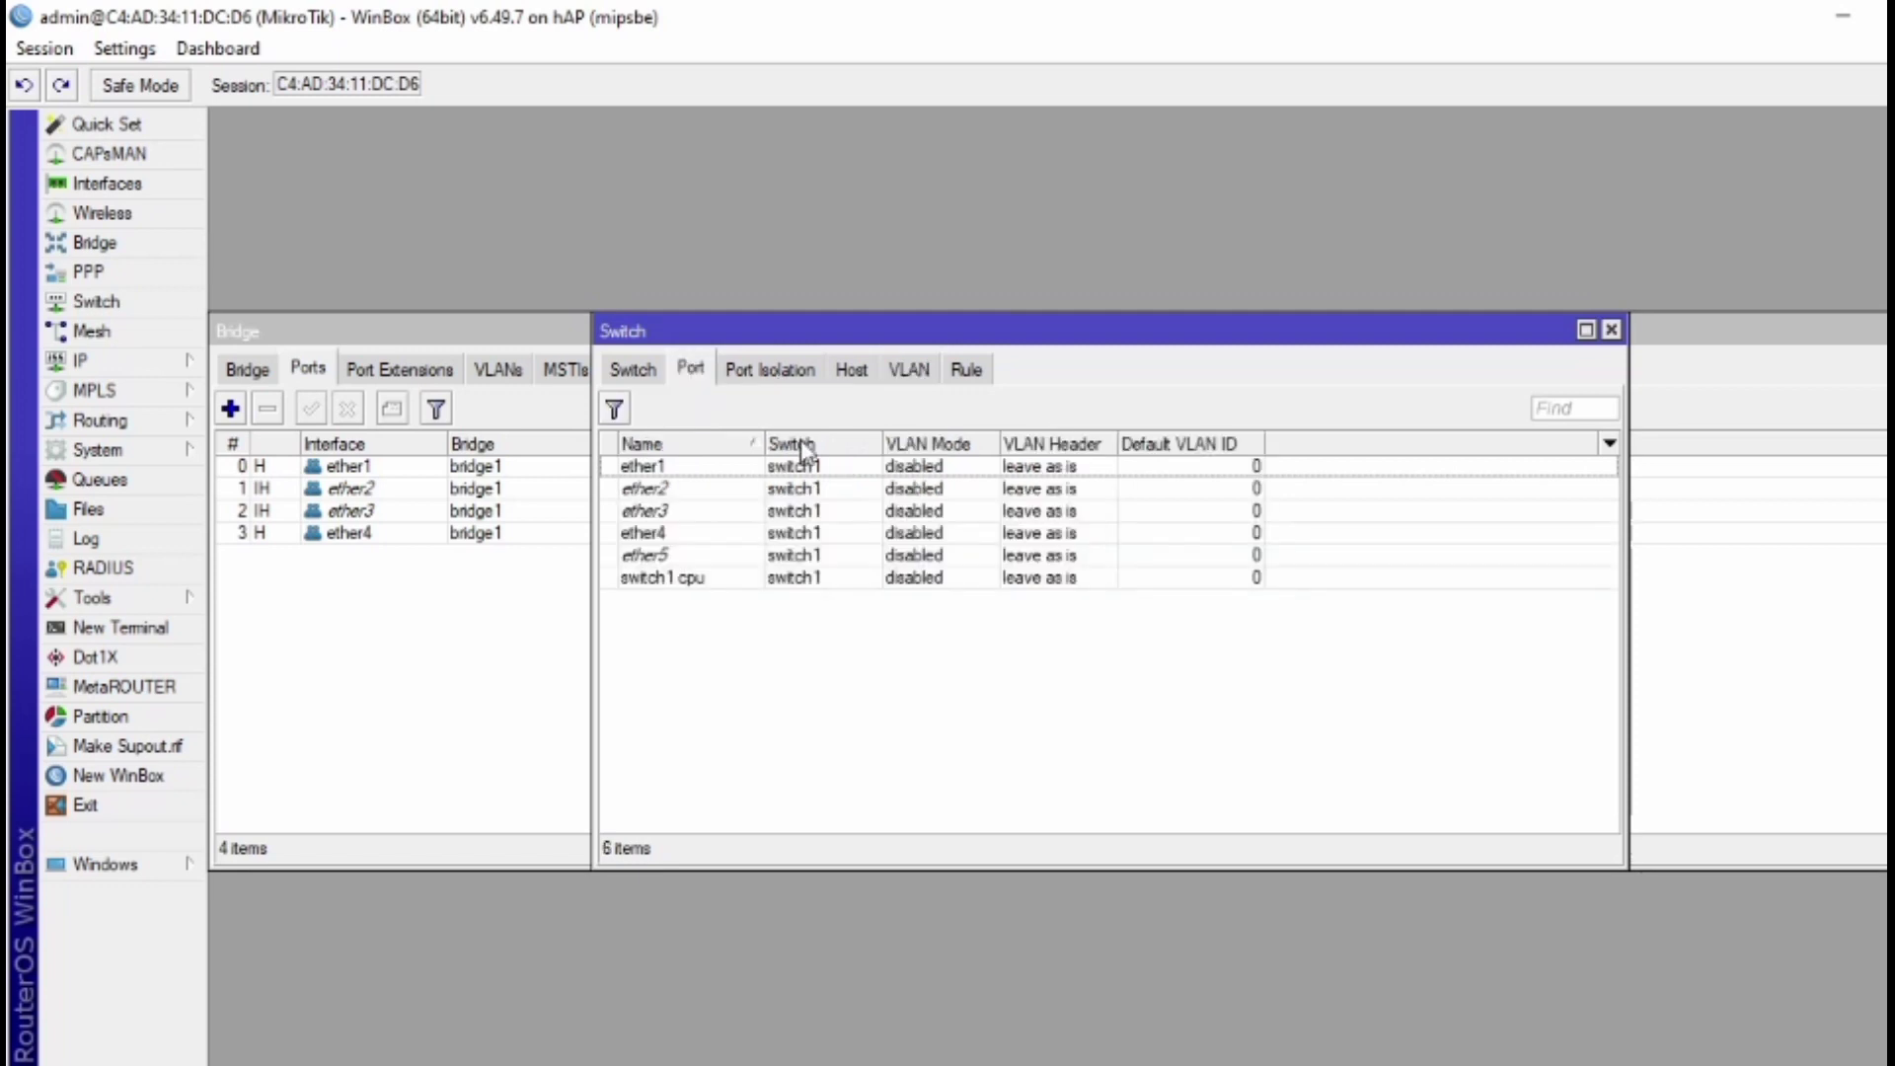
double_click(801, 472)
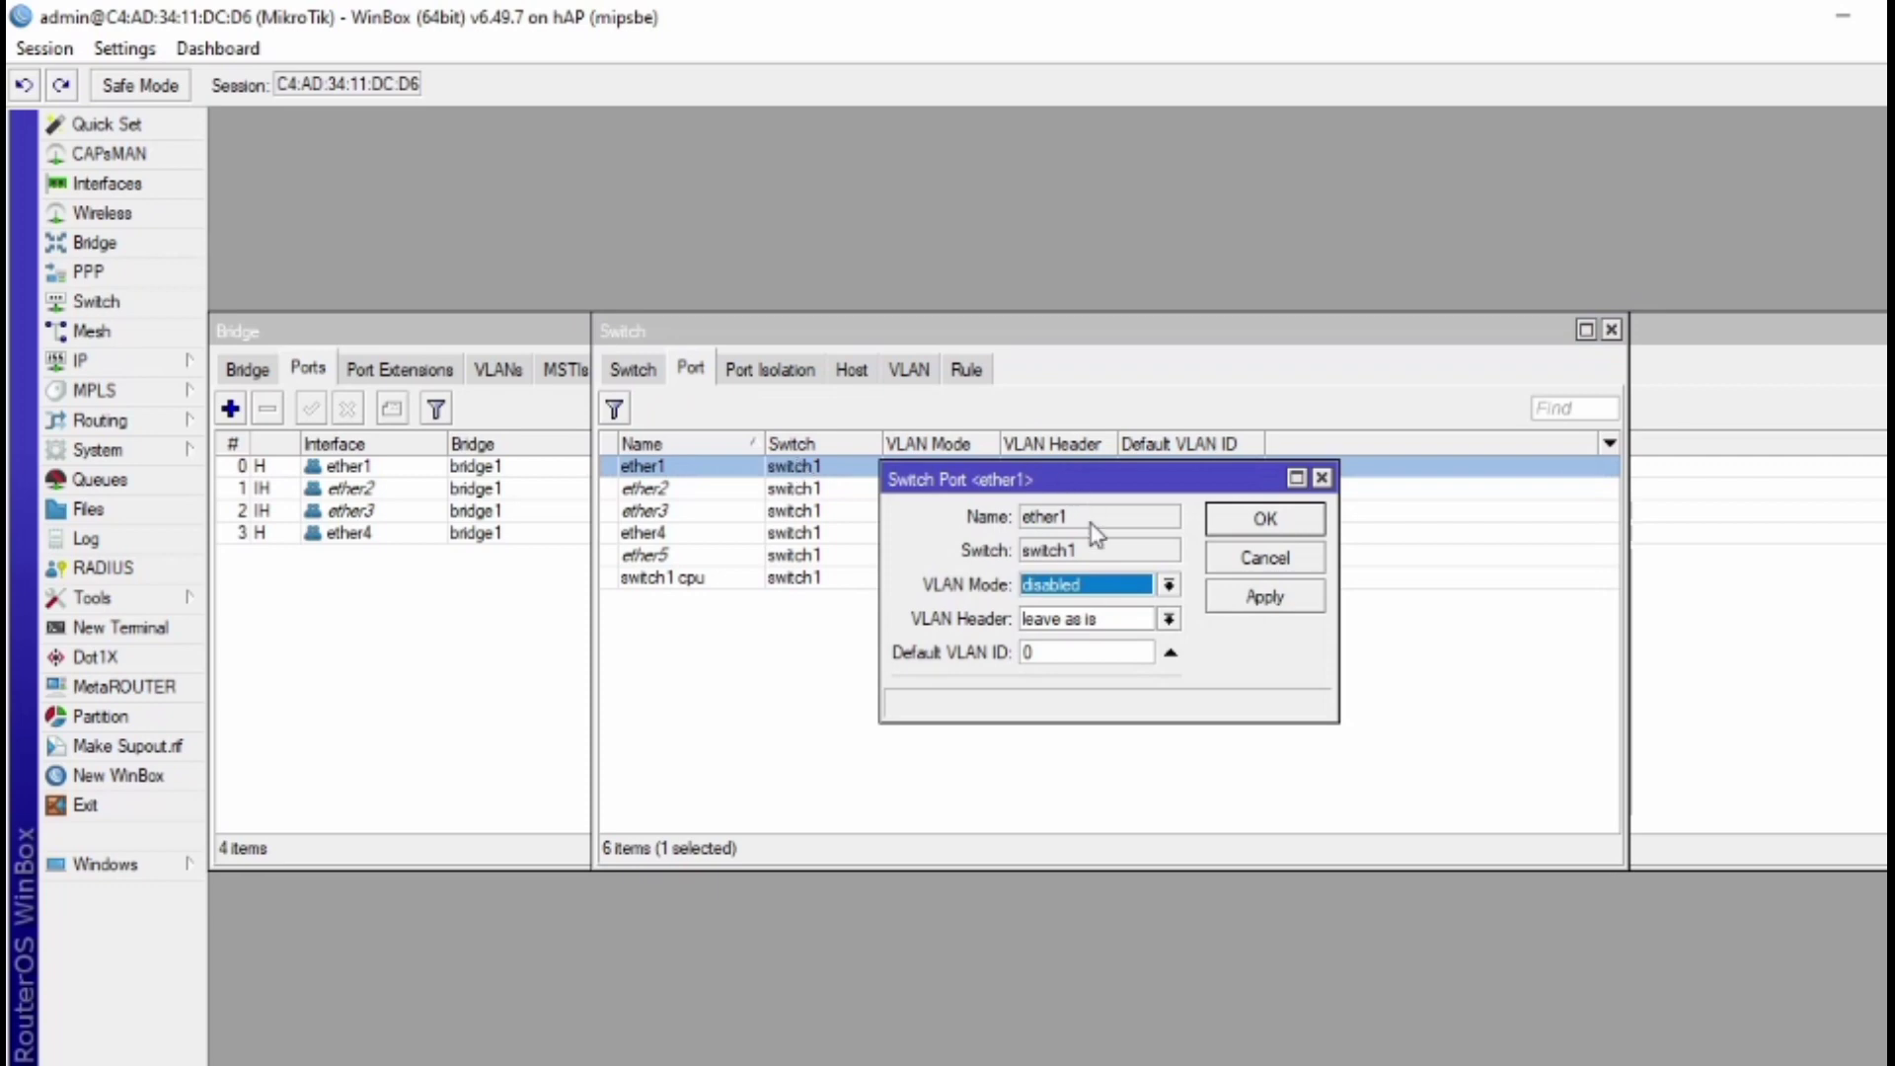
left_click(1091, 591)
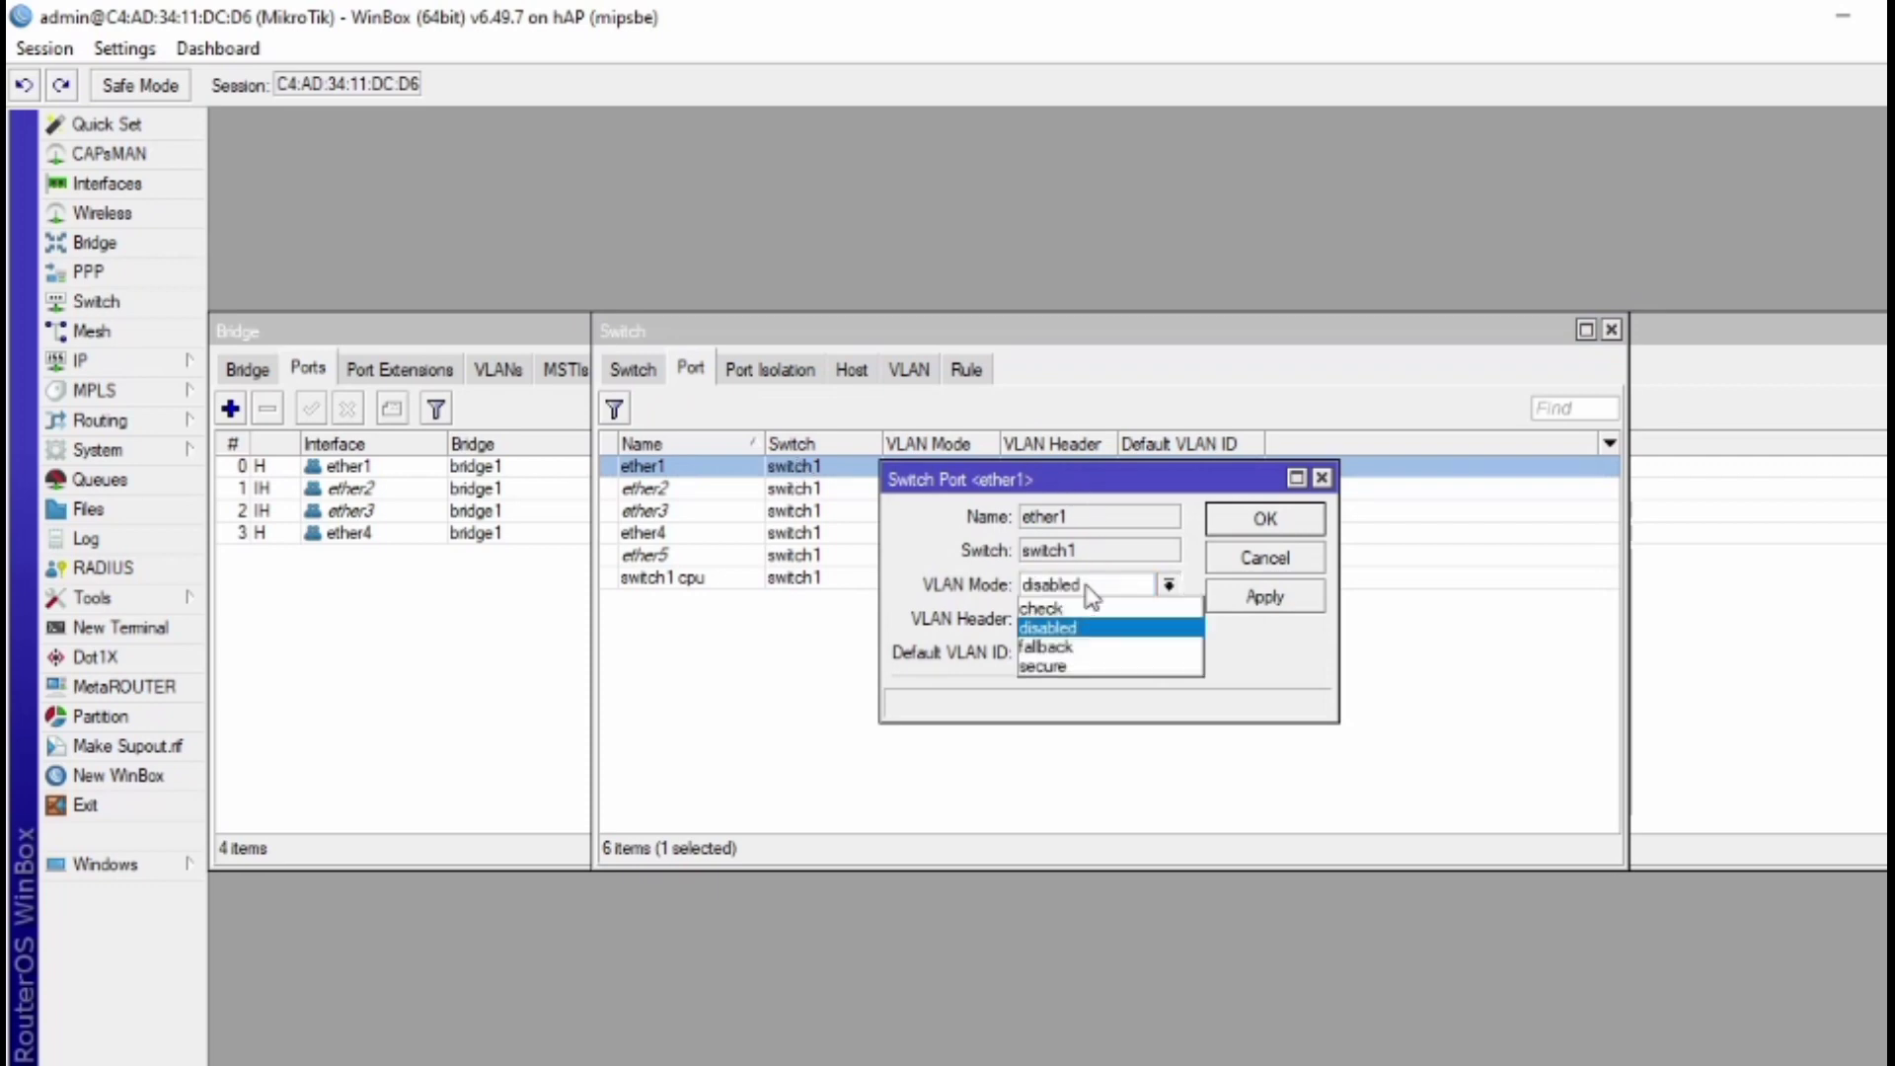
left_click(1070, 666)
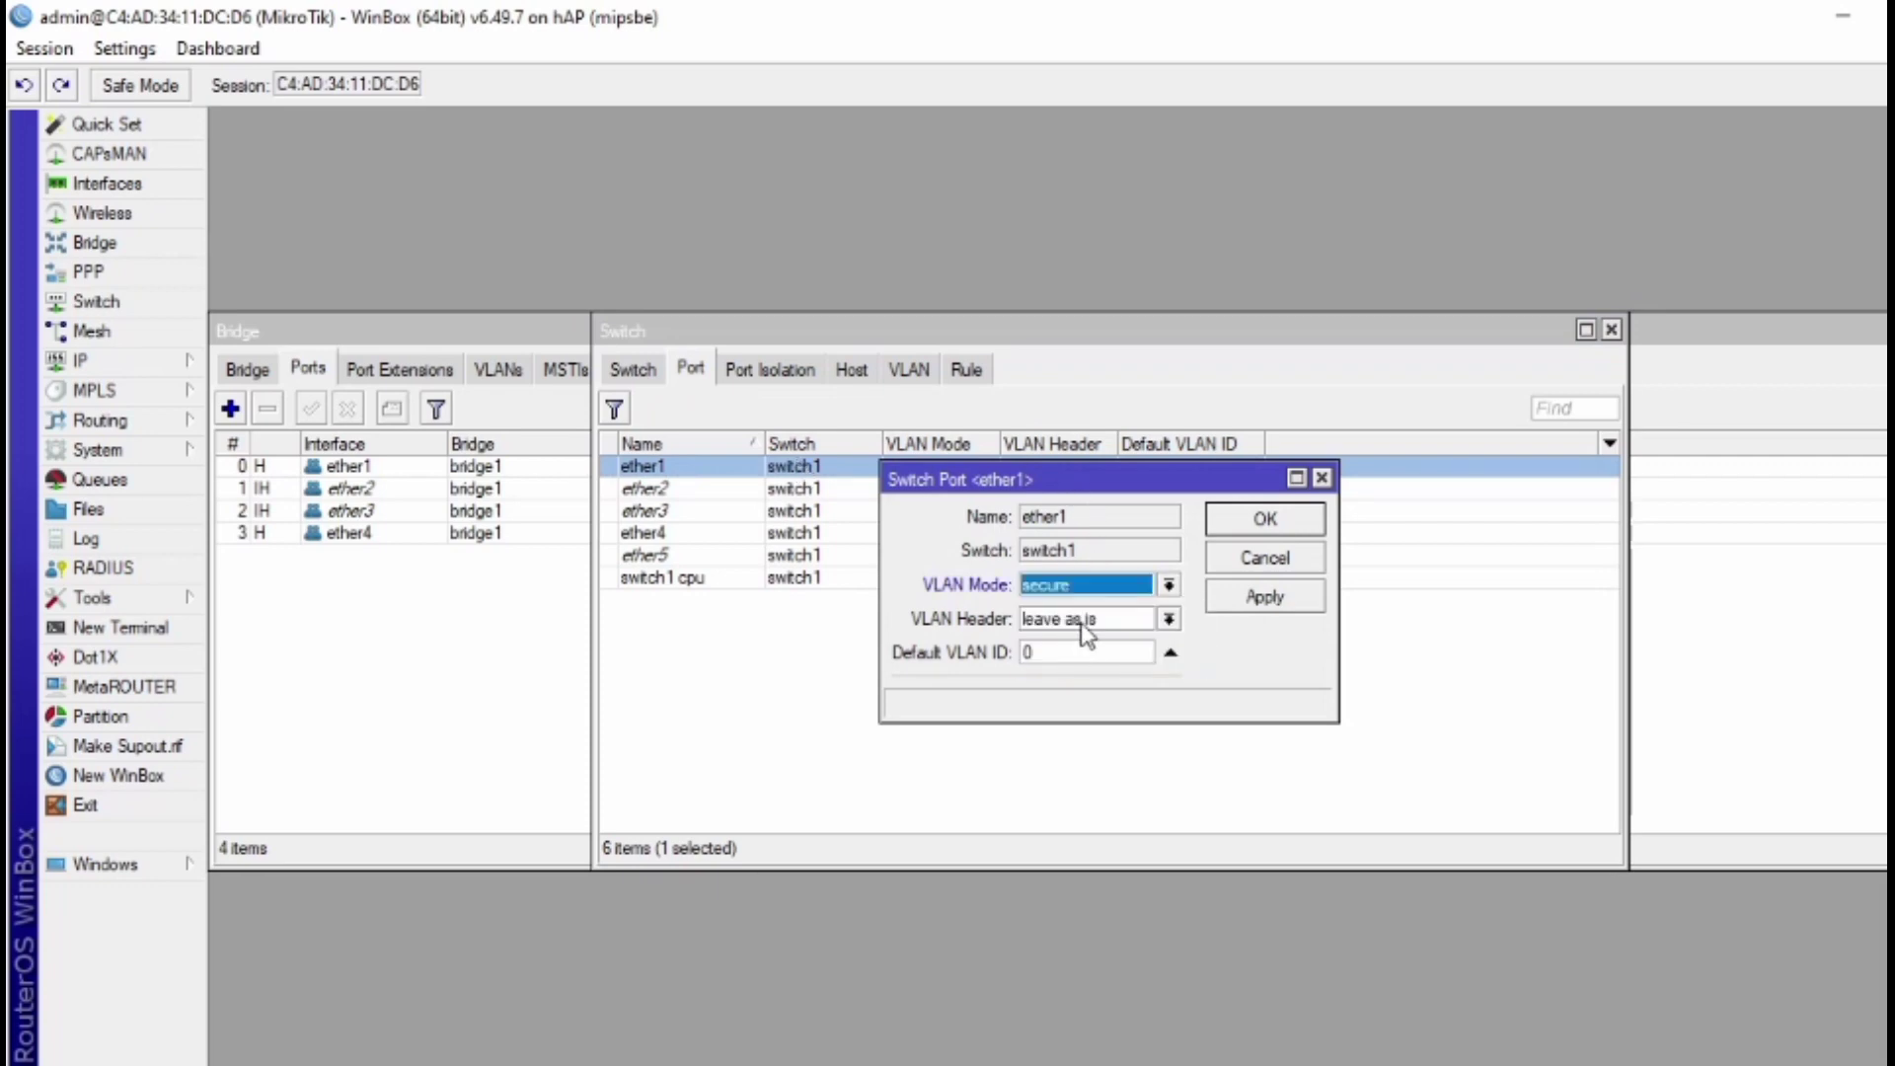
left_click(1083, 624)
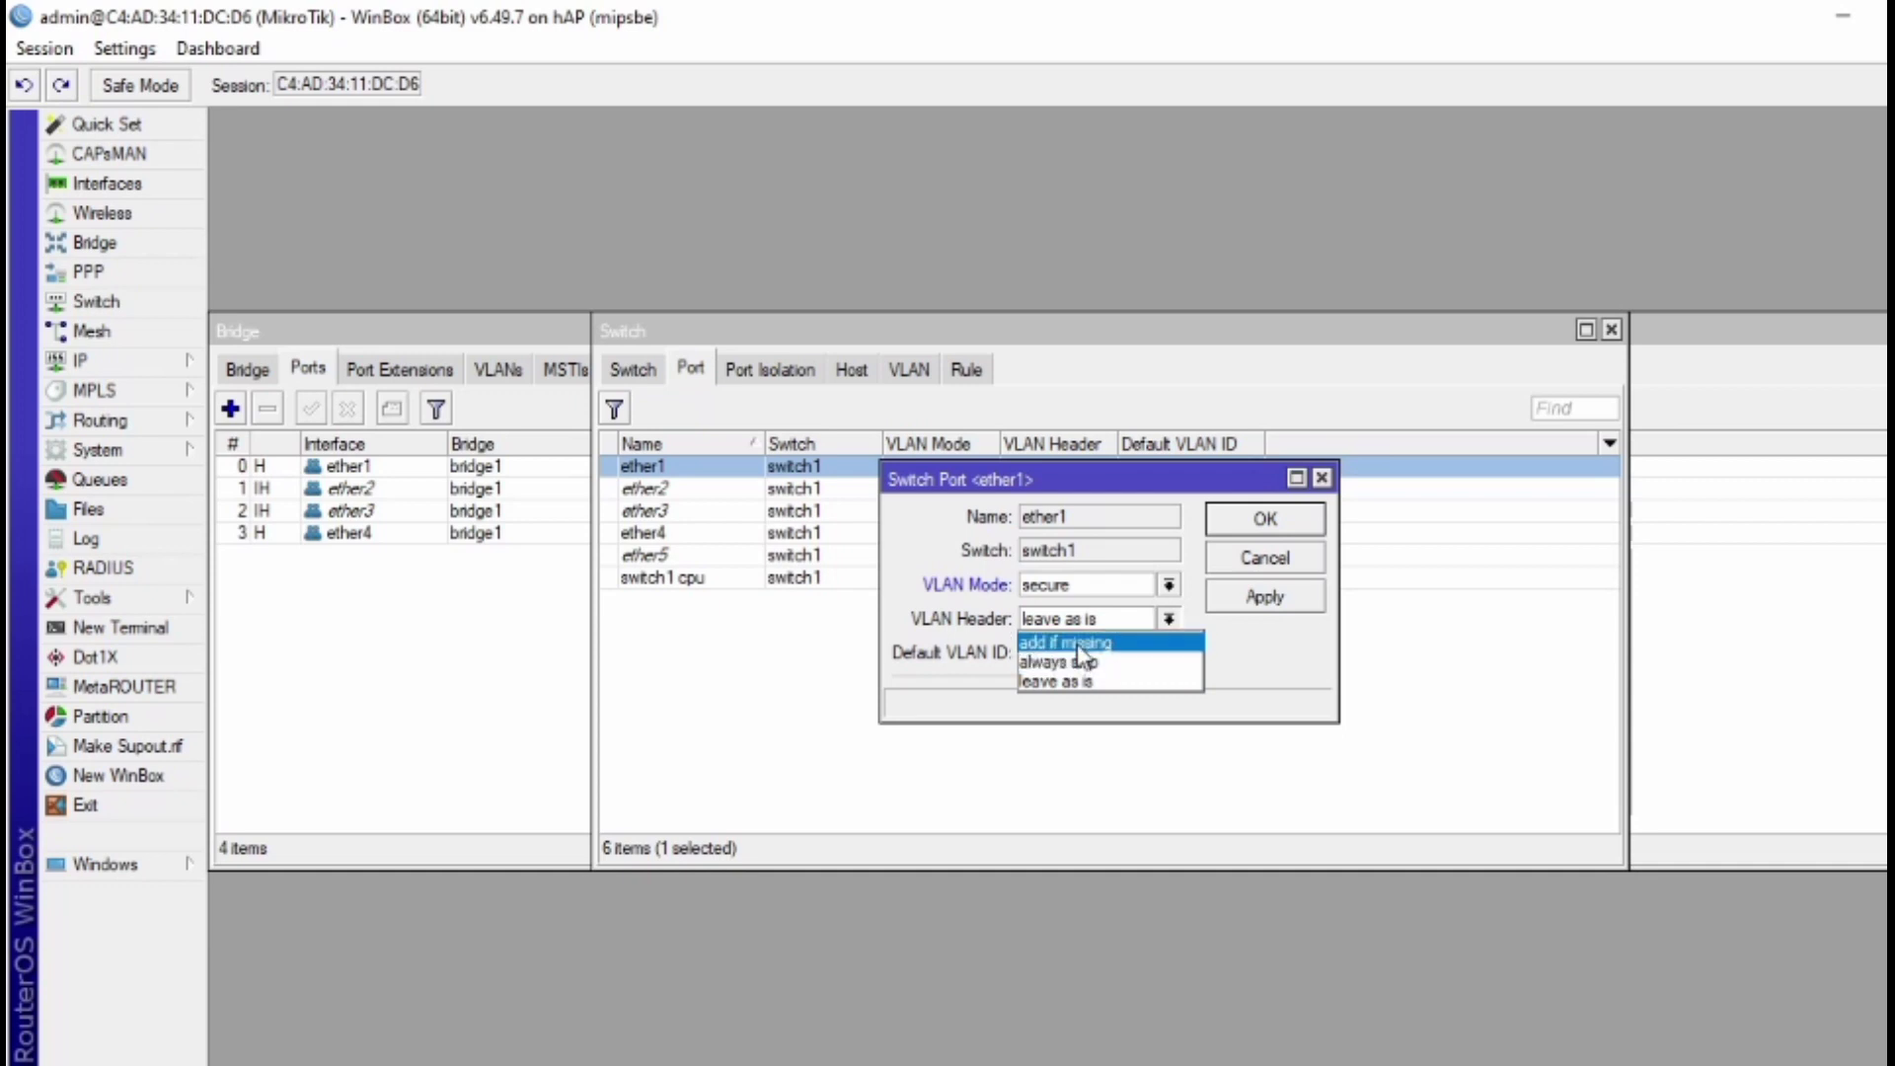
left_click(1079, 643)
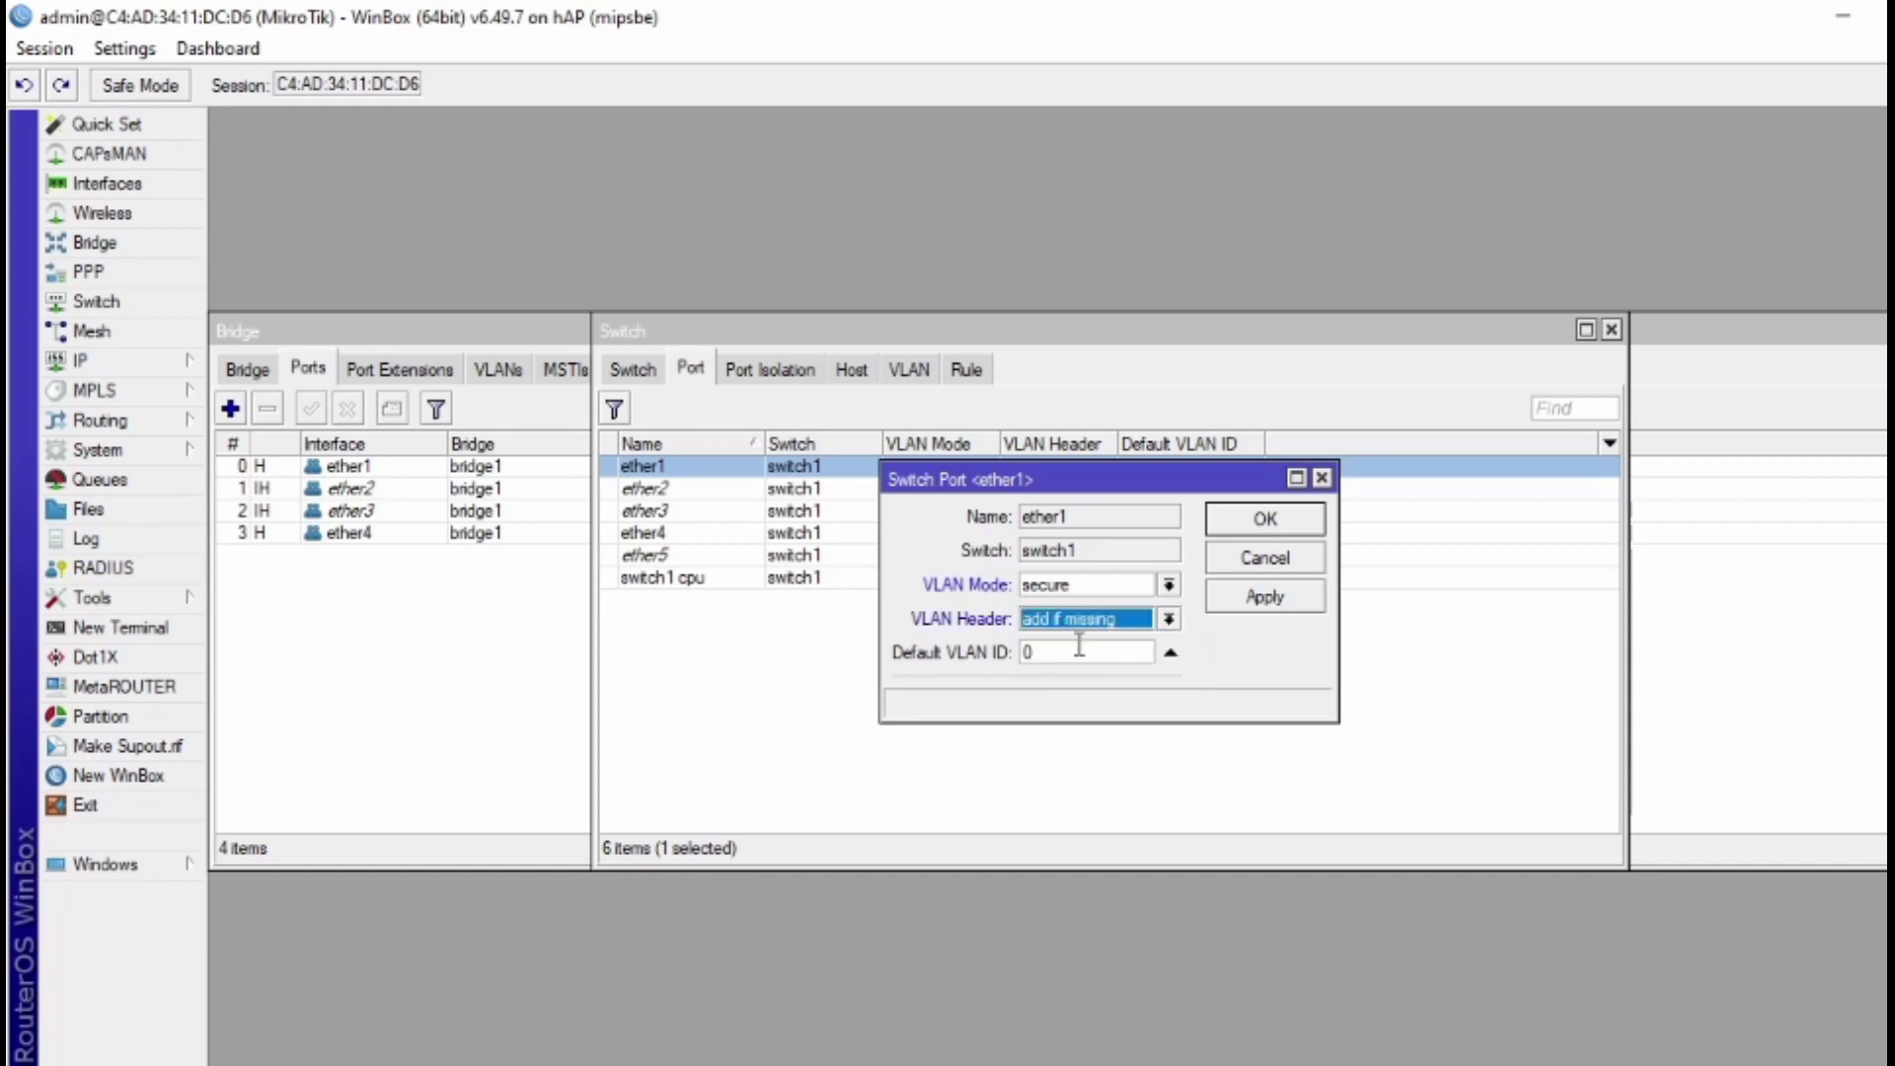
left_click(1233, 521)
Configure switch port ether2 with VLAN mode secure, VLAN header always strip and default VLAN ID 100.
double_click(1197, 494)
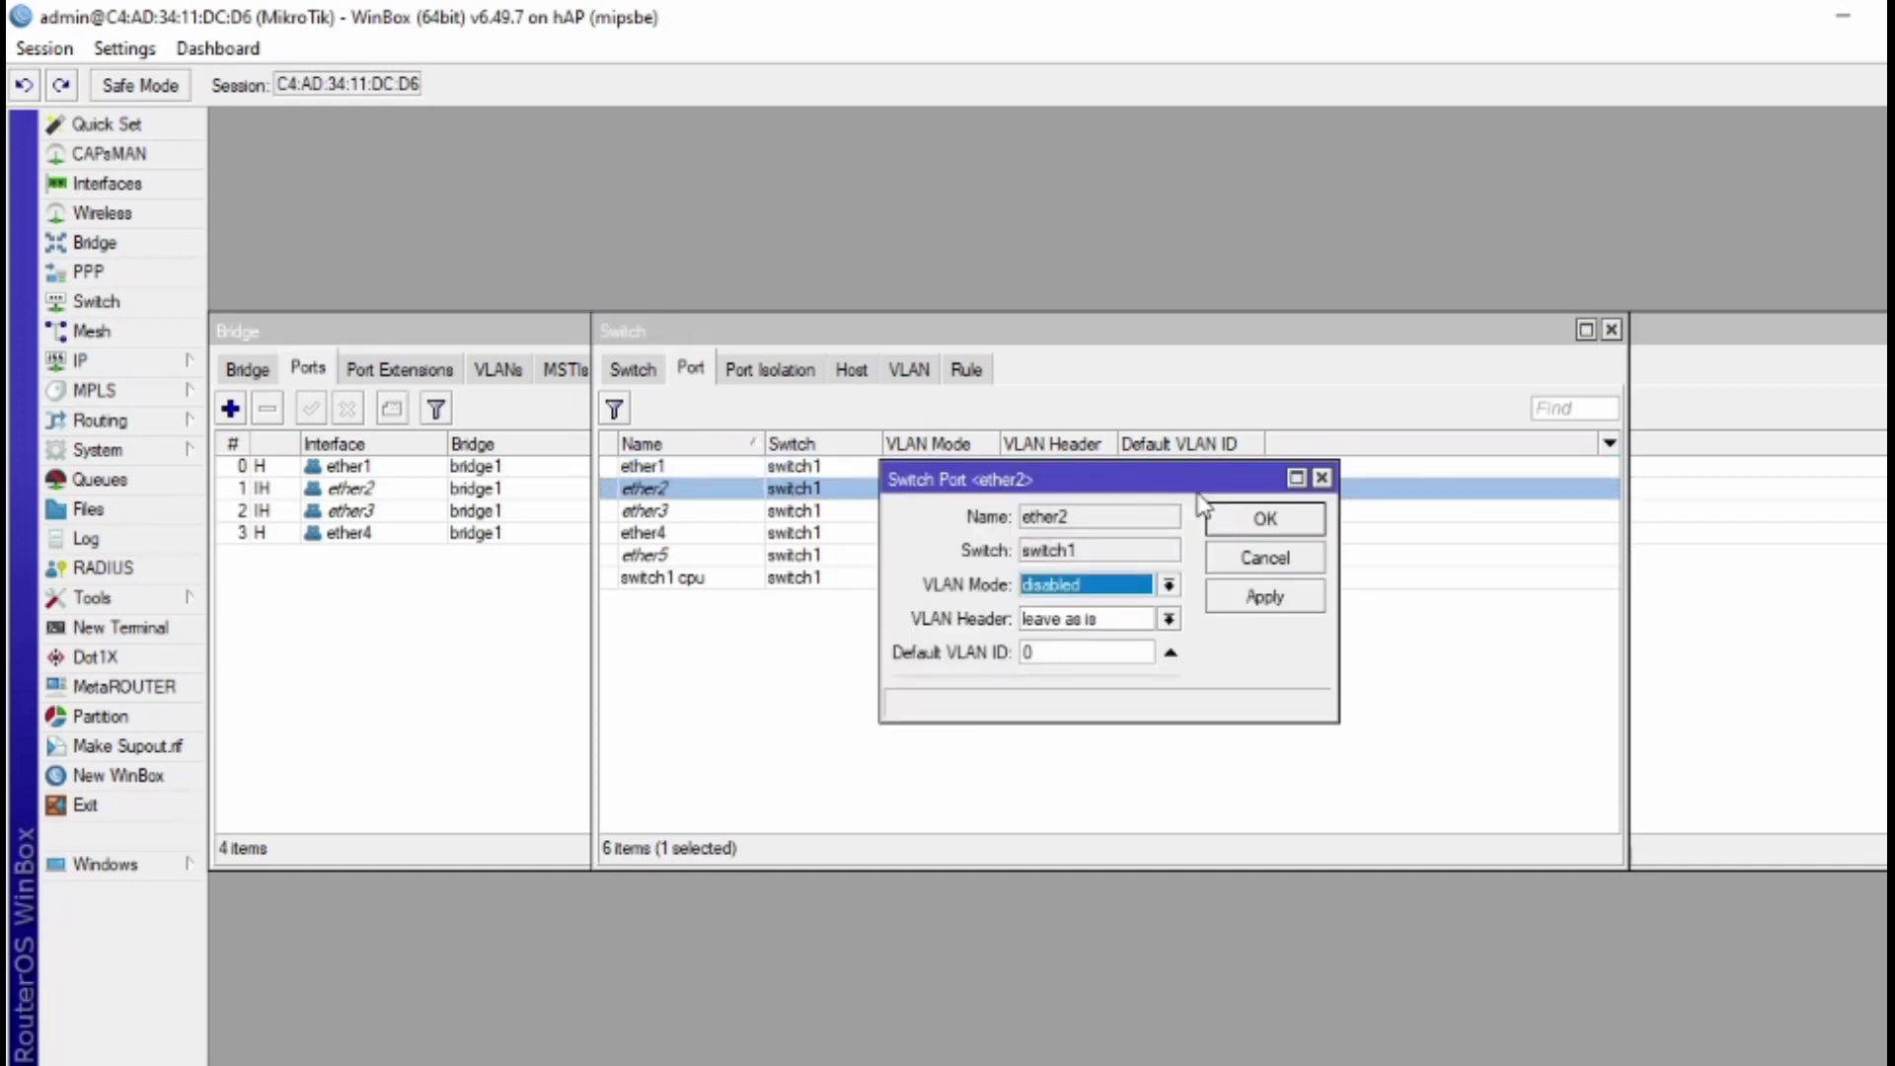
left_click(1155, 587)
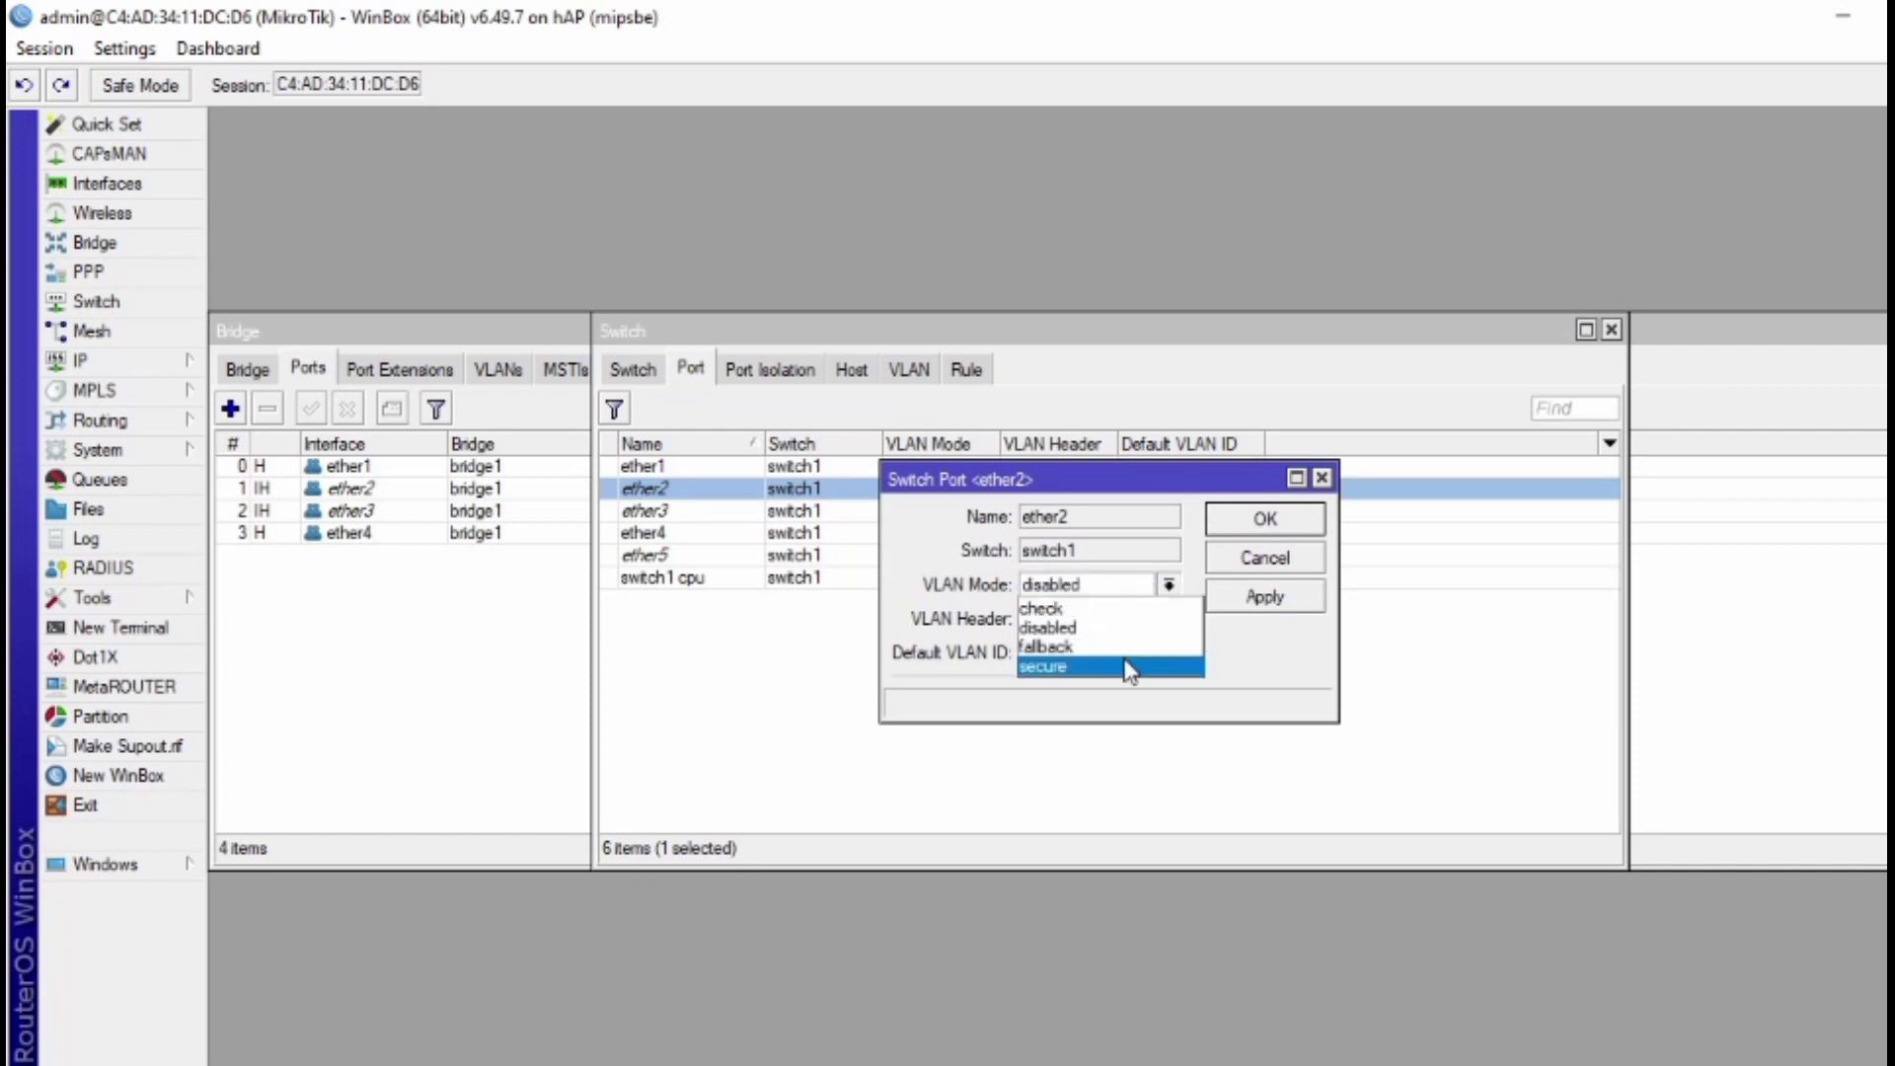
left_click(1130, 669)
left_click(1126, 620)
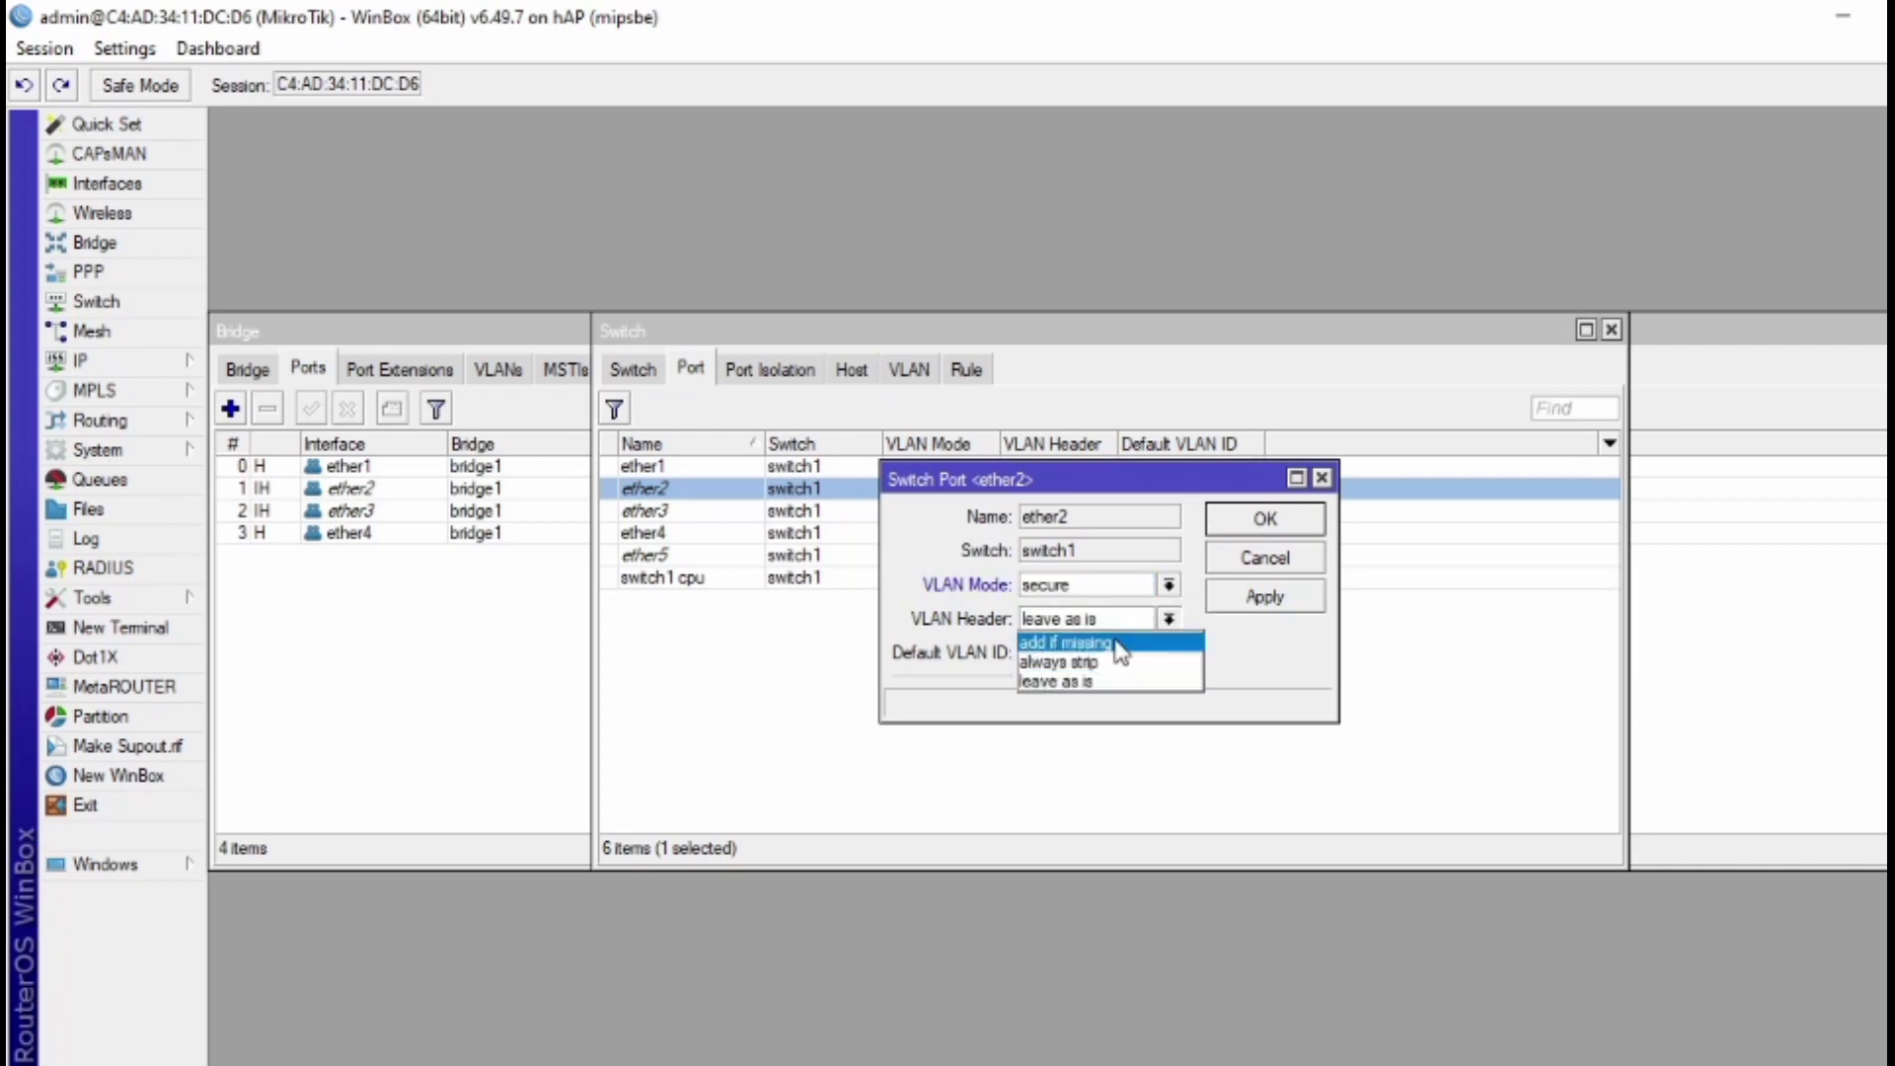
left_click(1114, 662)
left_click(1108, 655)
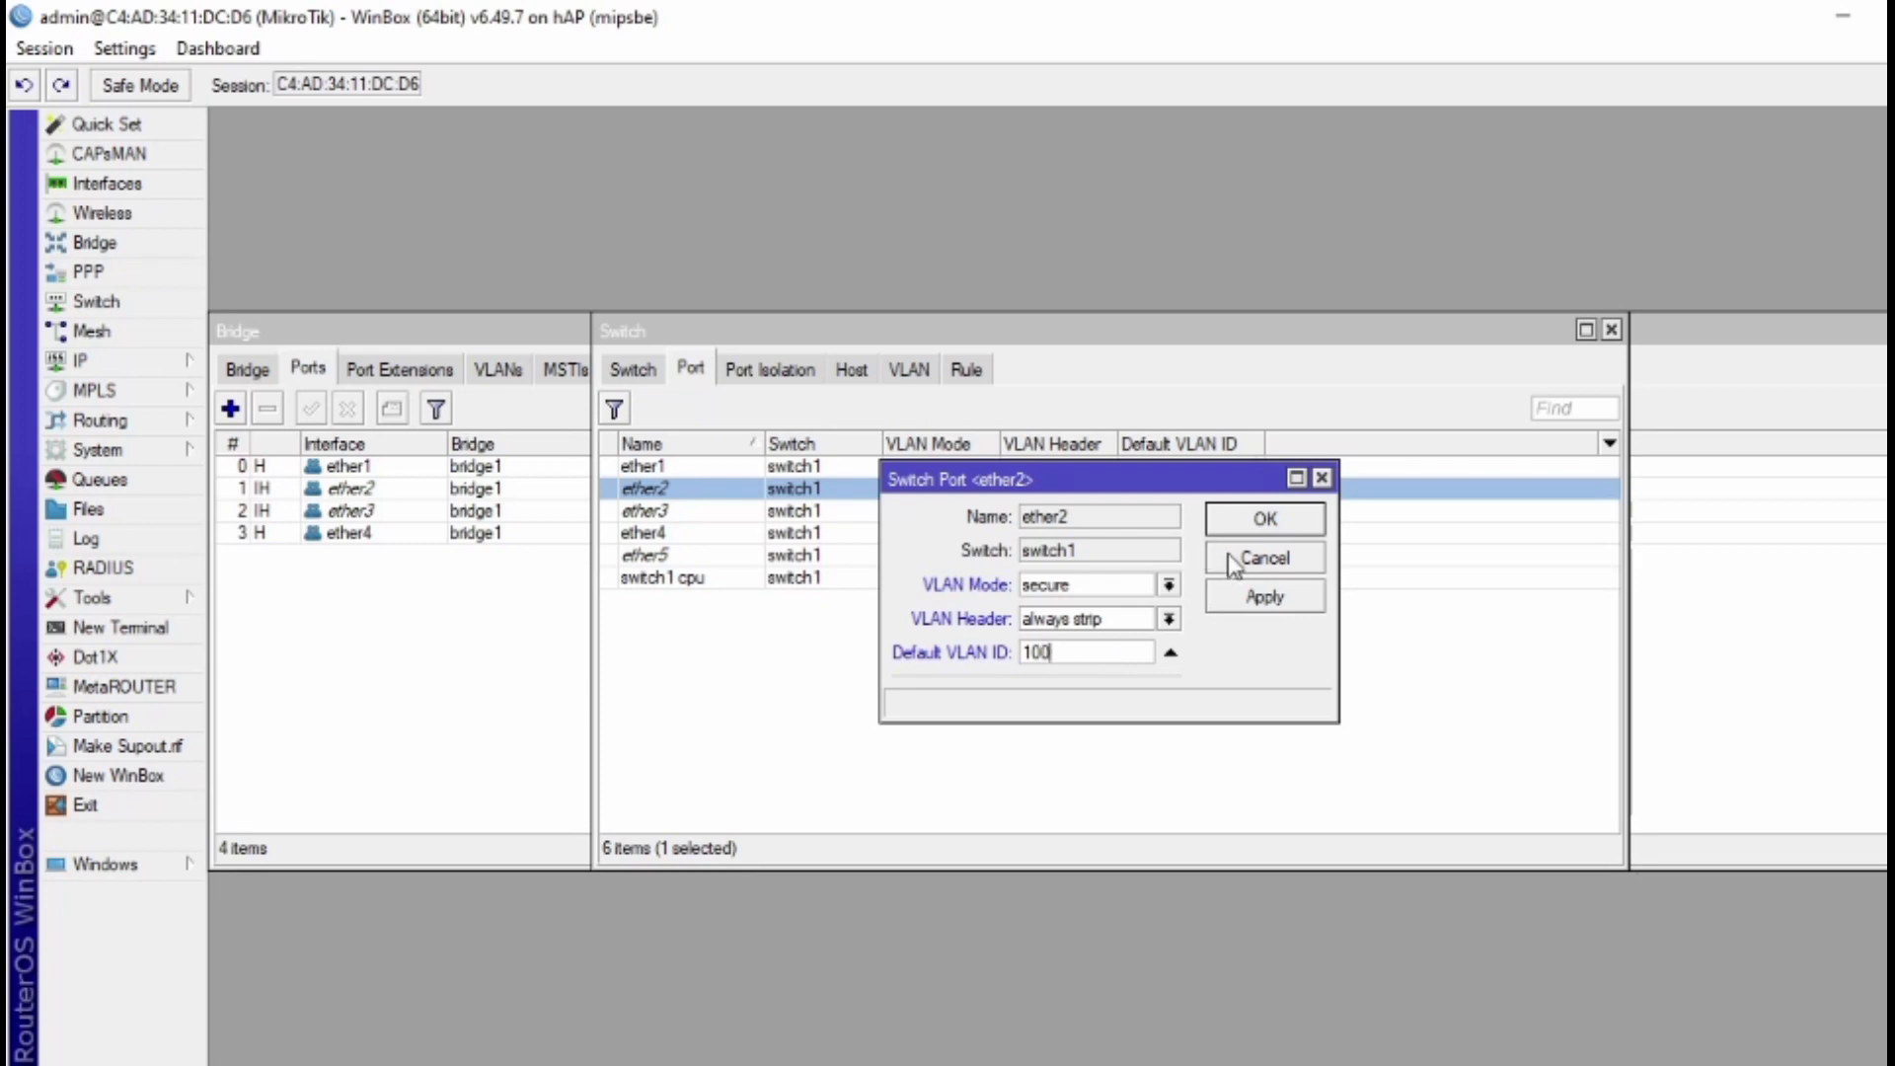
left_click(1235, 524)
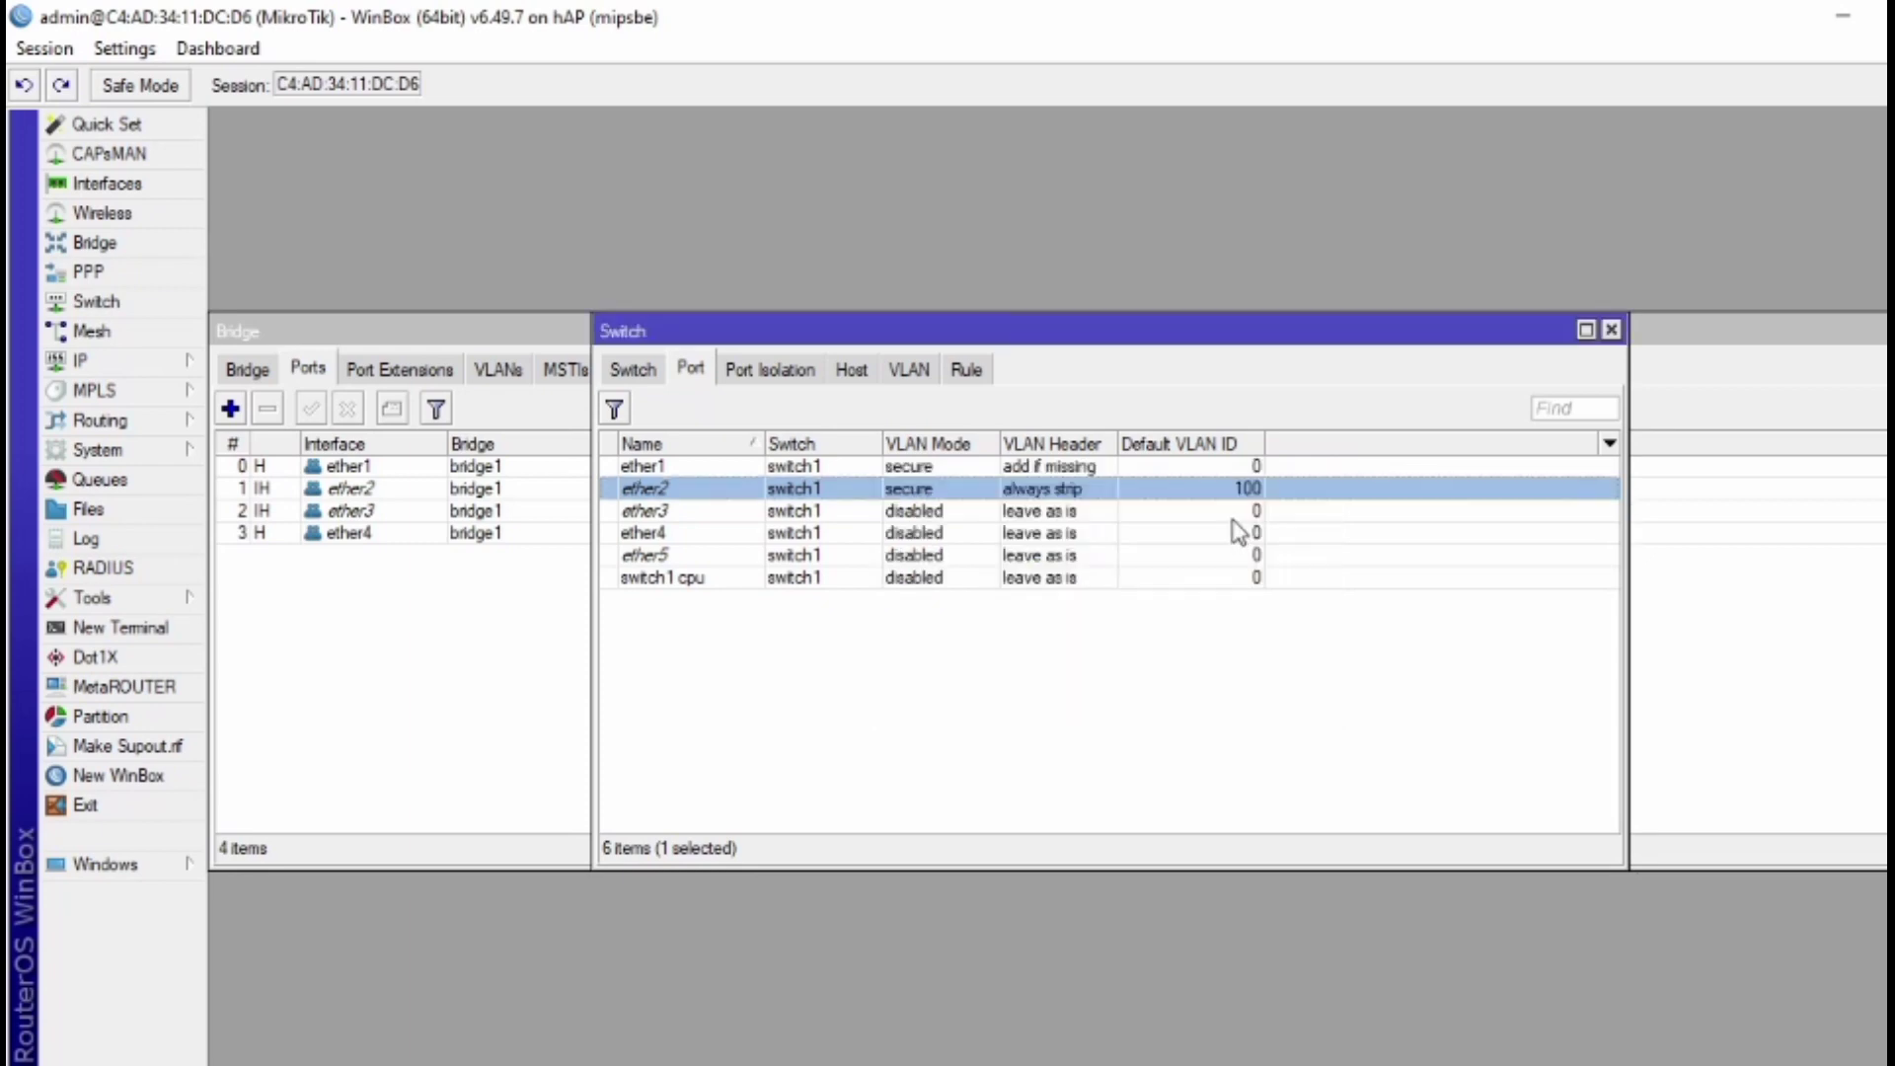
Configure switch port ether3 with VLAN mode secure, VLAN header always strip and default VLAN ID 100.
double_click(1239, 512)
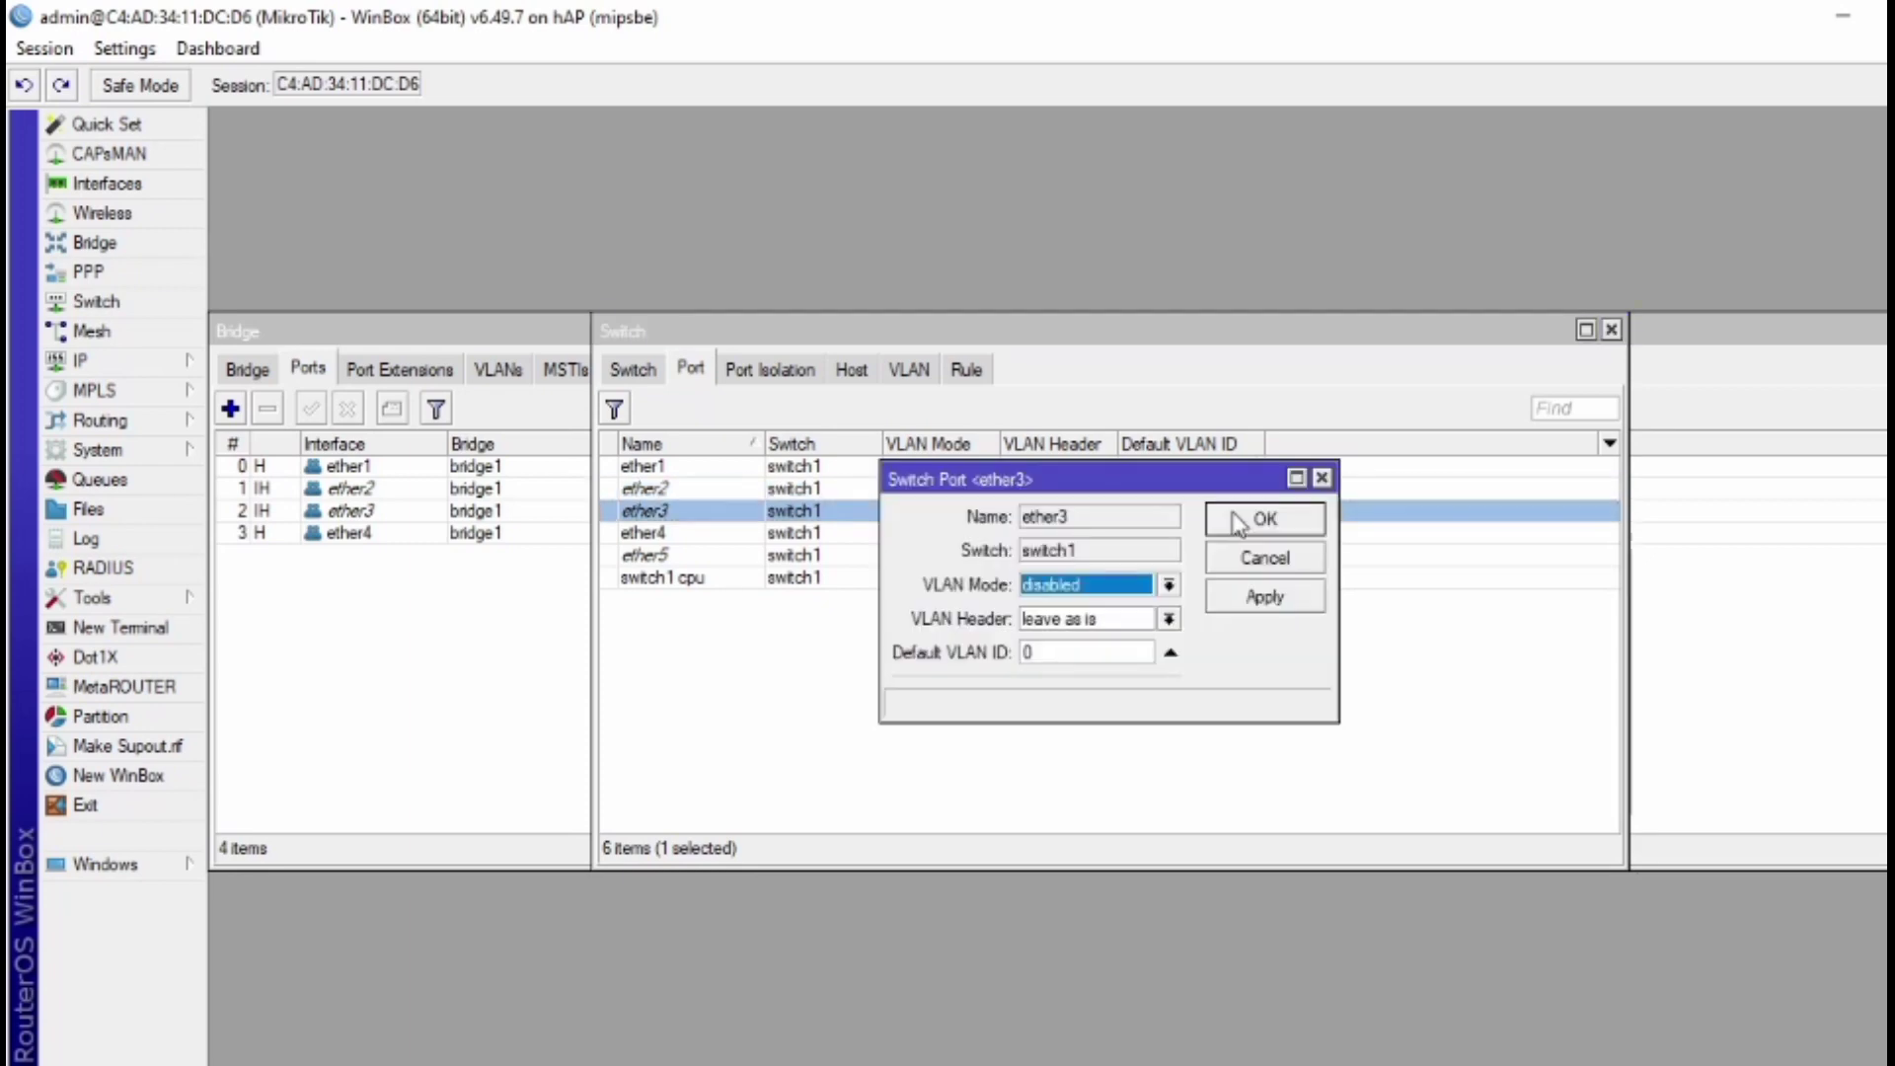
left_click(1155, 594)
left_click(1117, 660)
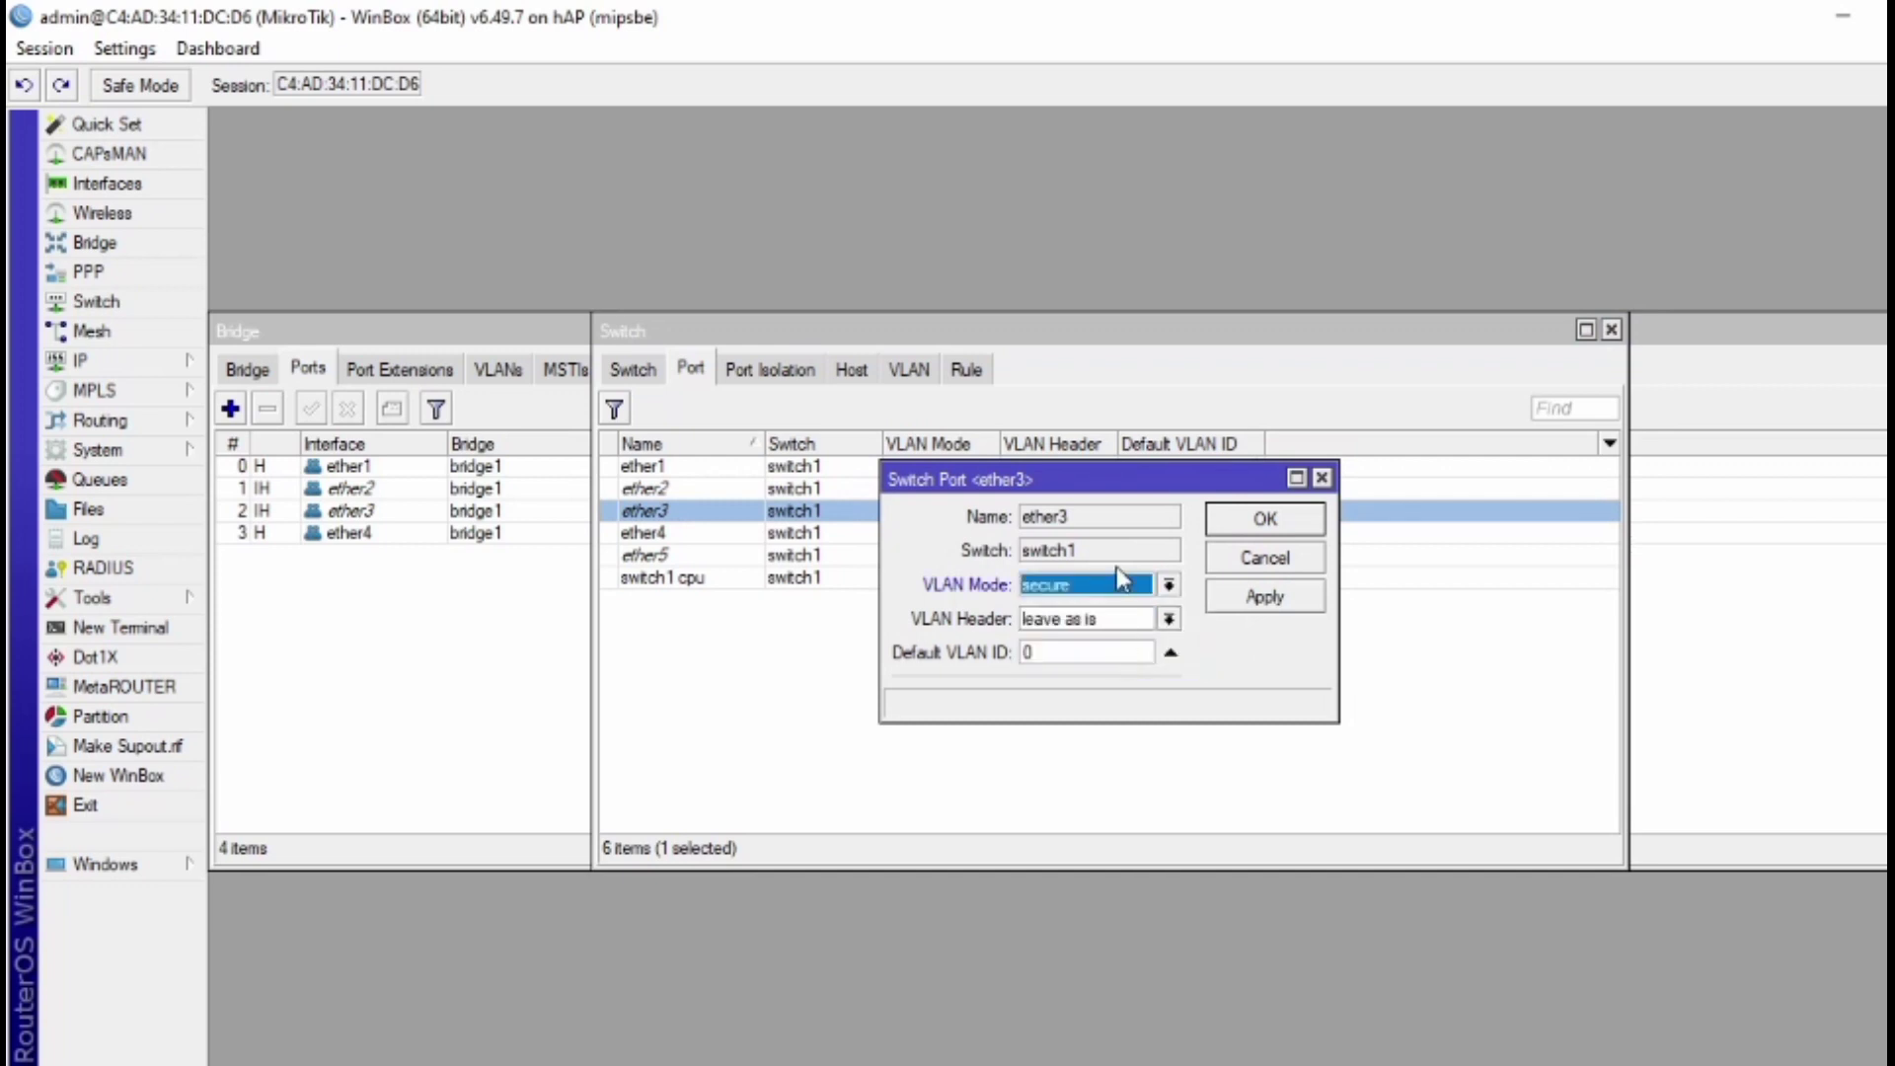
left_click(1074, 619)
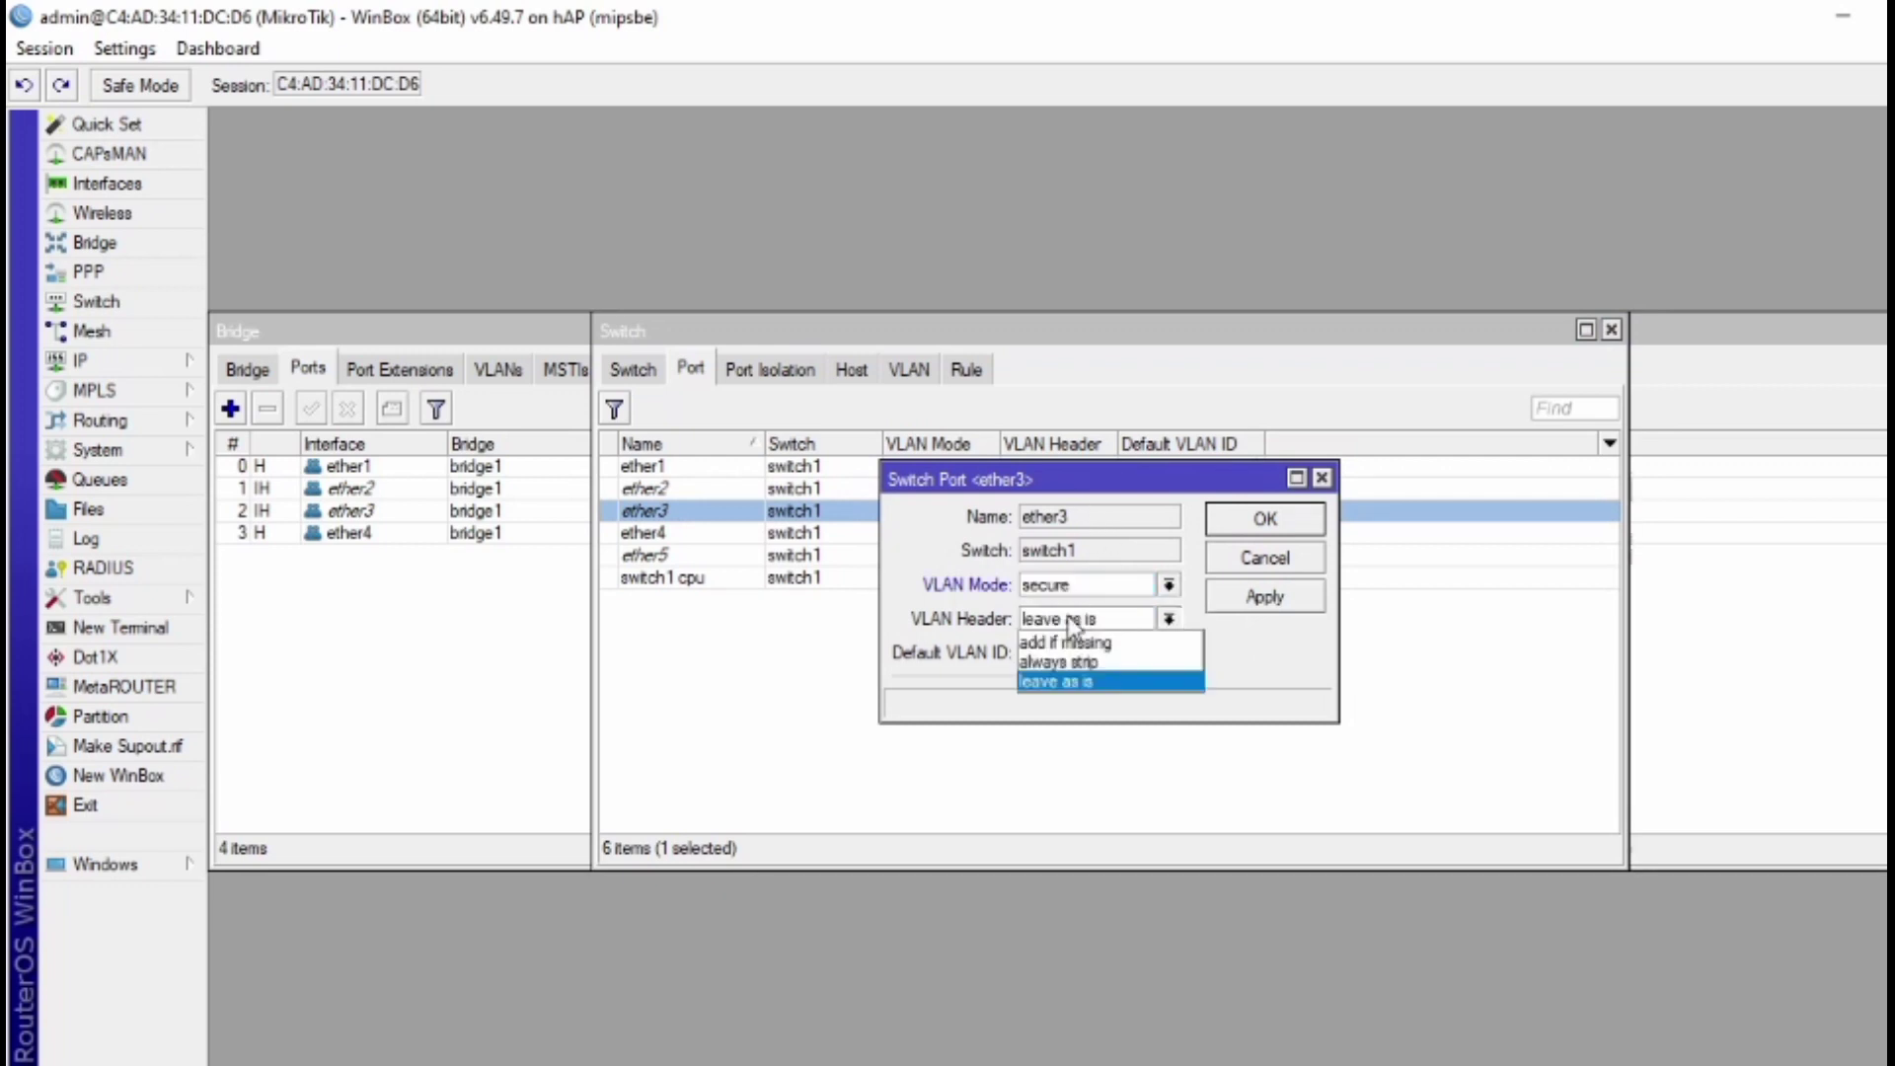
left_click(1055, 664)
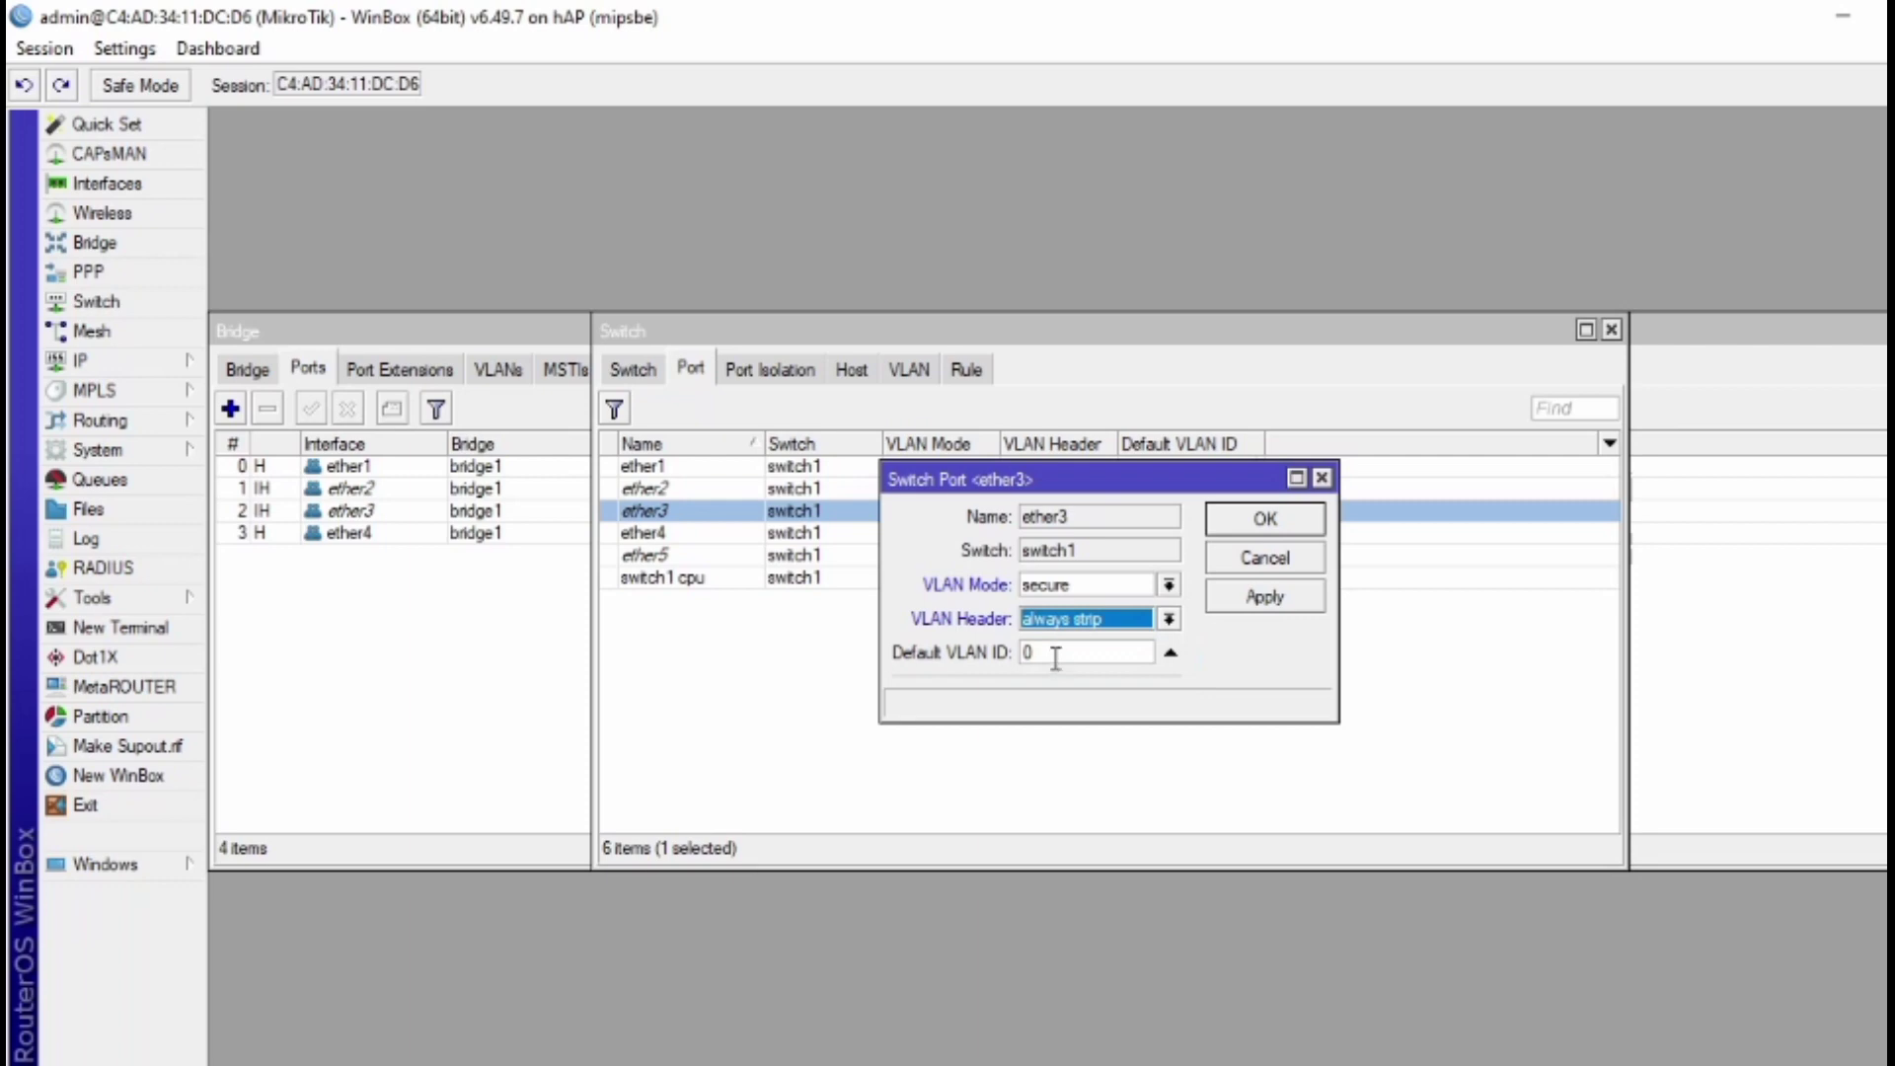
left_click(1056, 656)
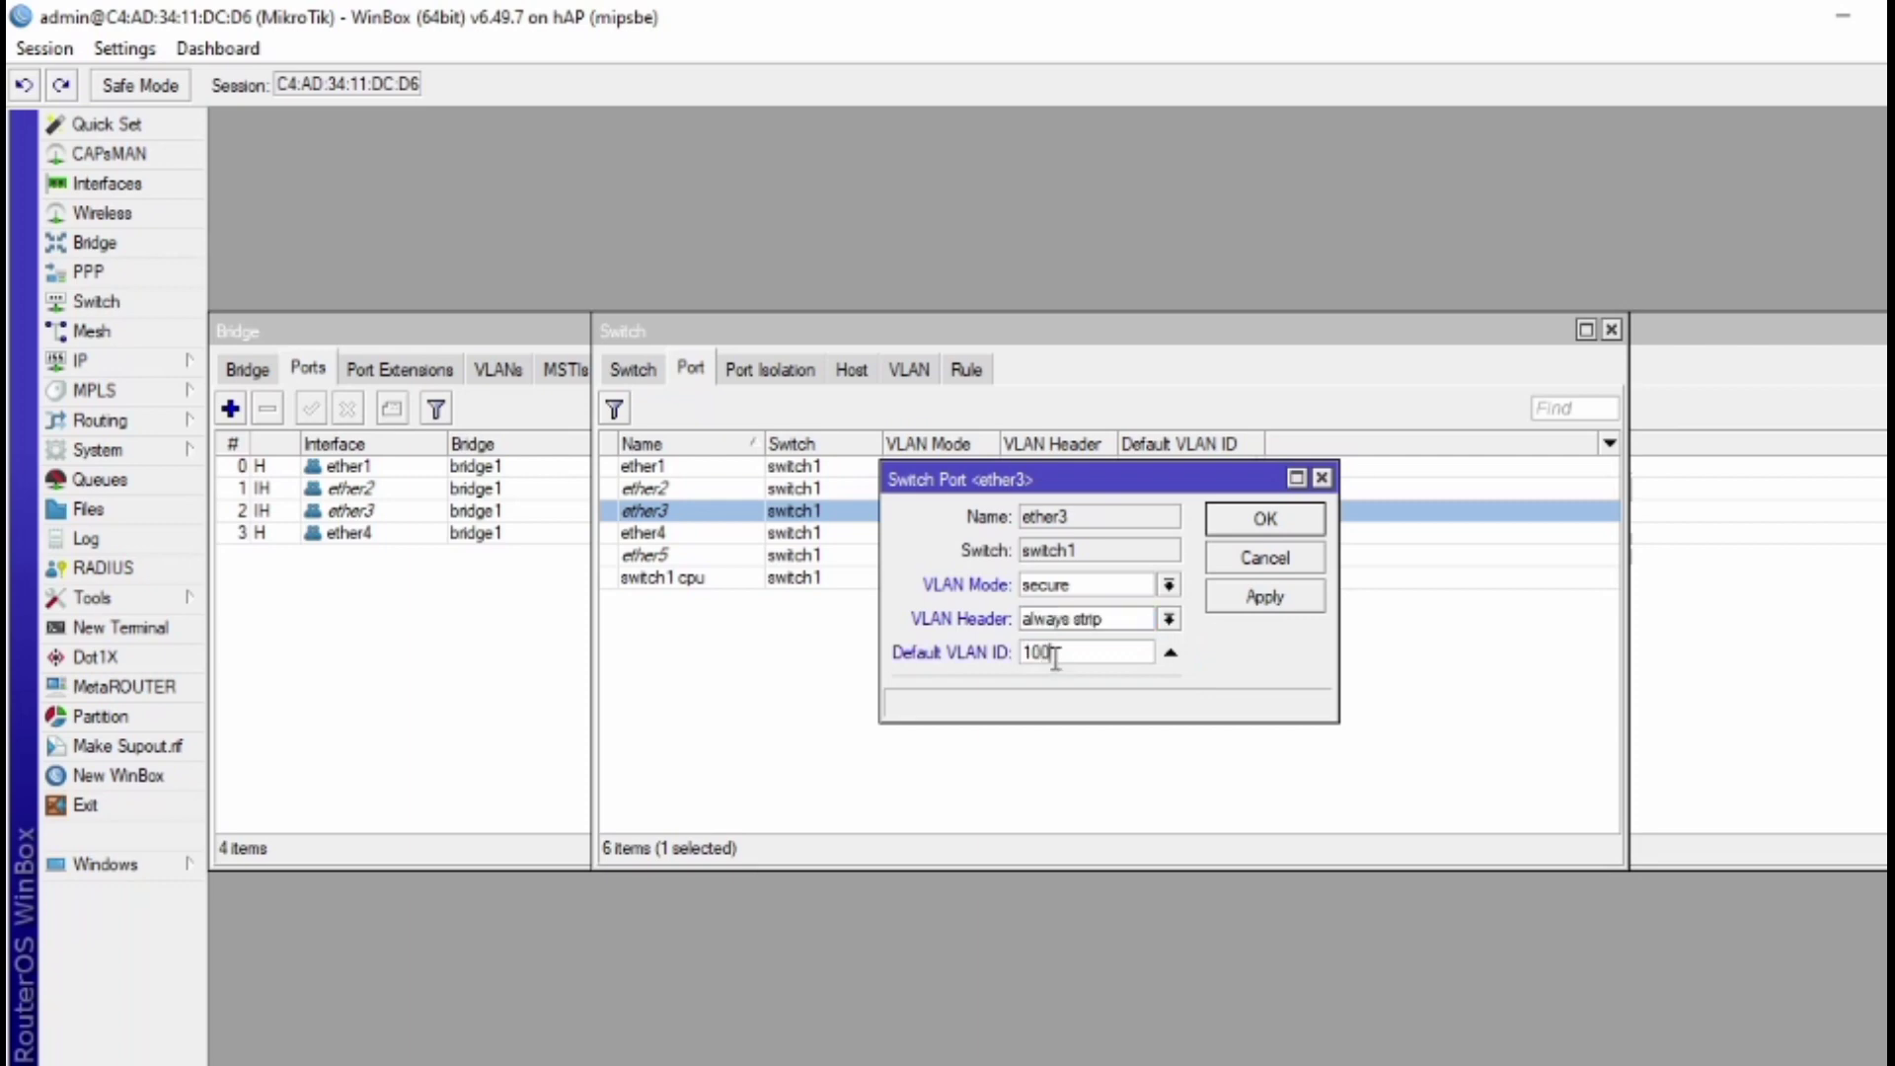
type("100")
left_click(1264, 518)
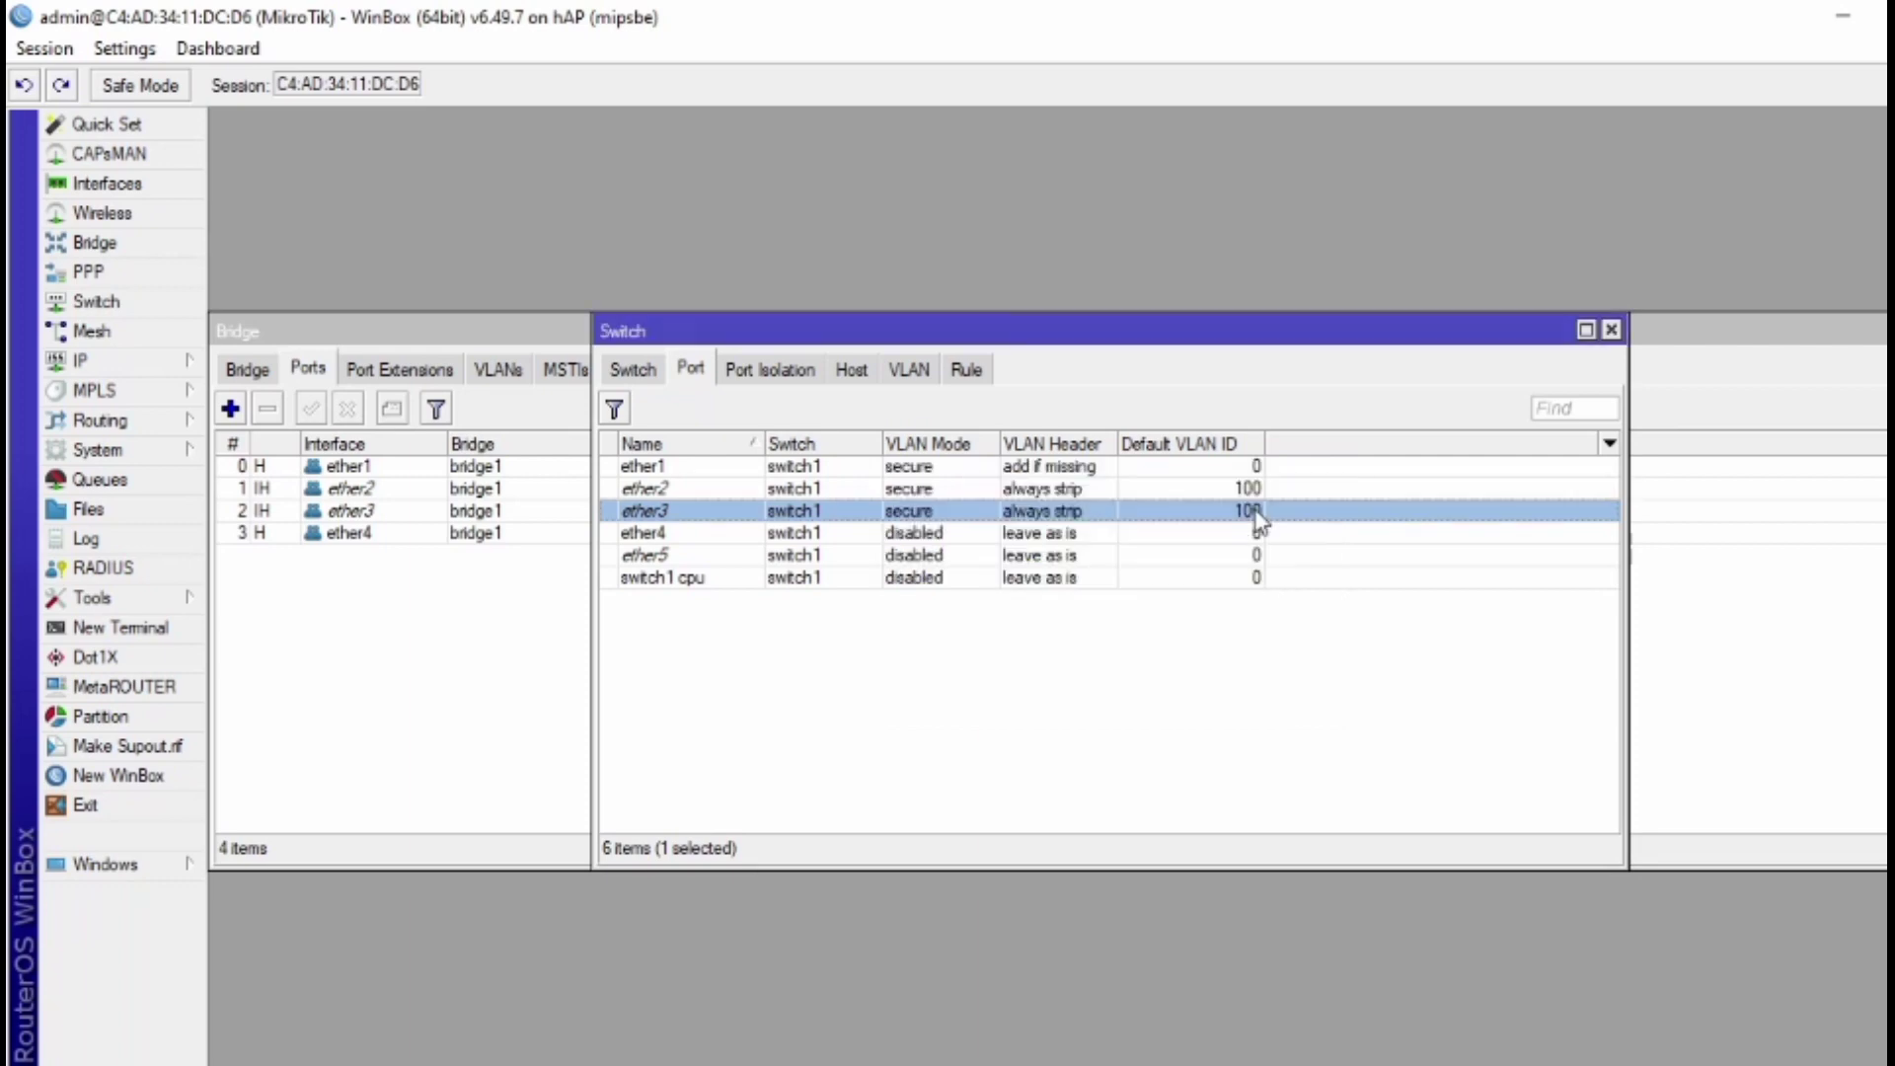
Configure switch port ether4 with VLAN mode secure, VLAN header always strip and default VLAN ID 200.
double_click(1113, 541)
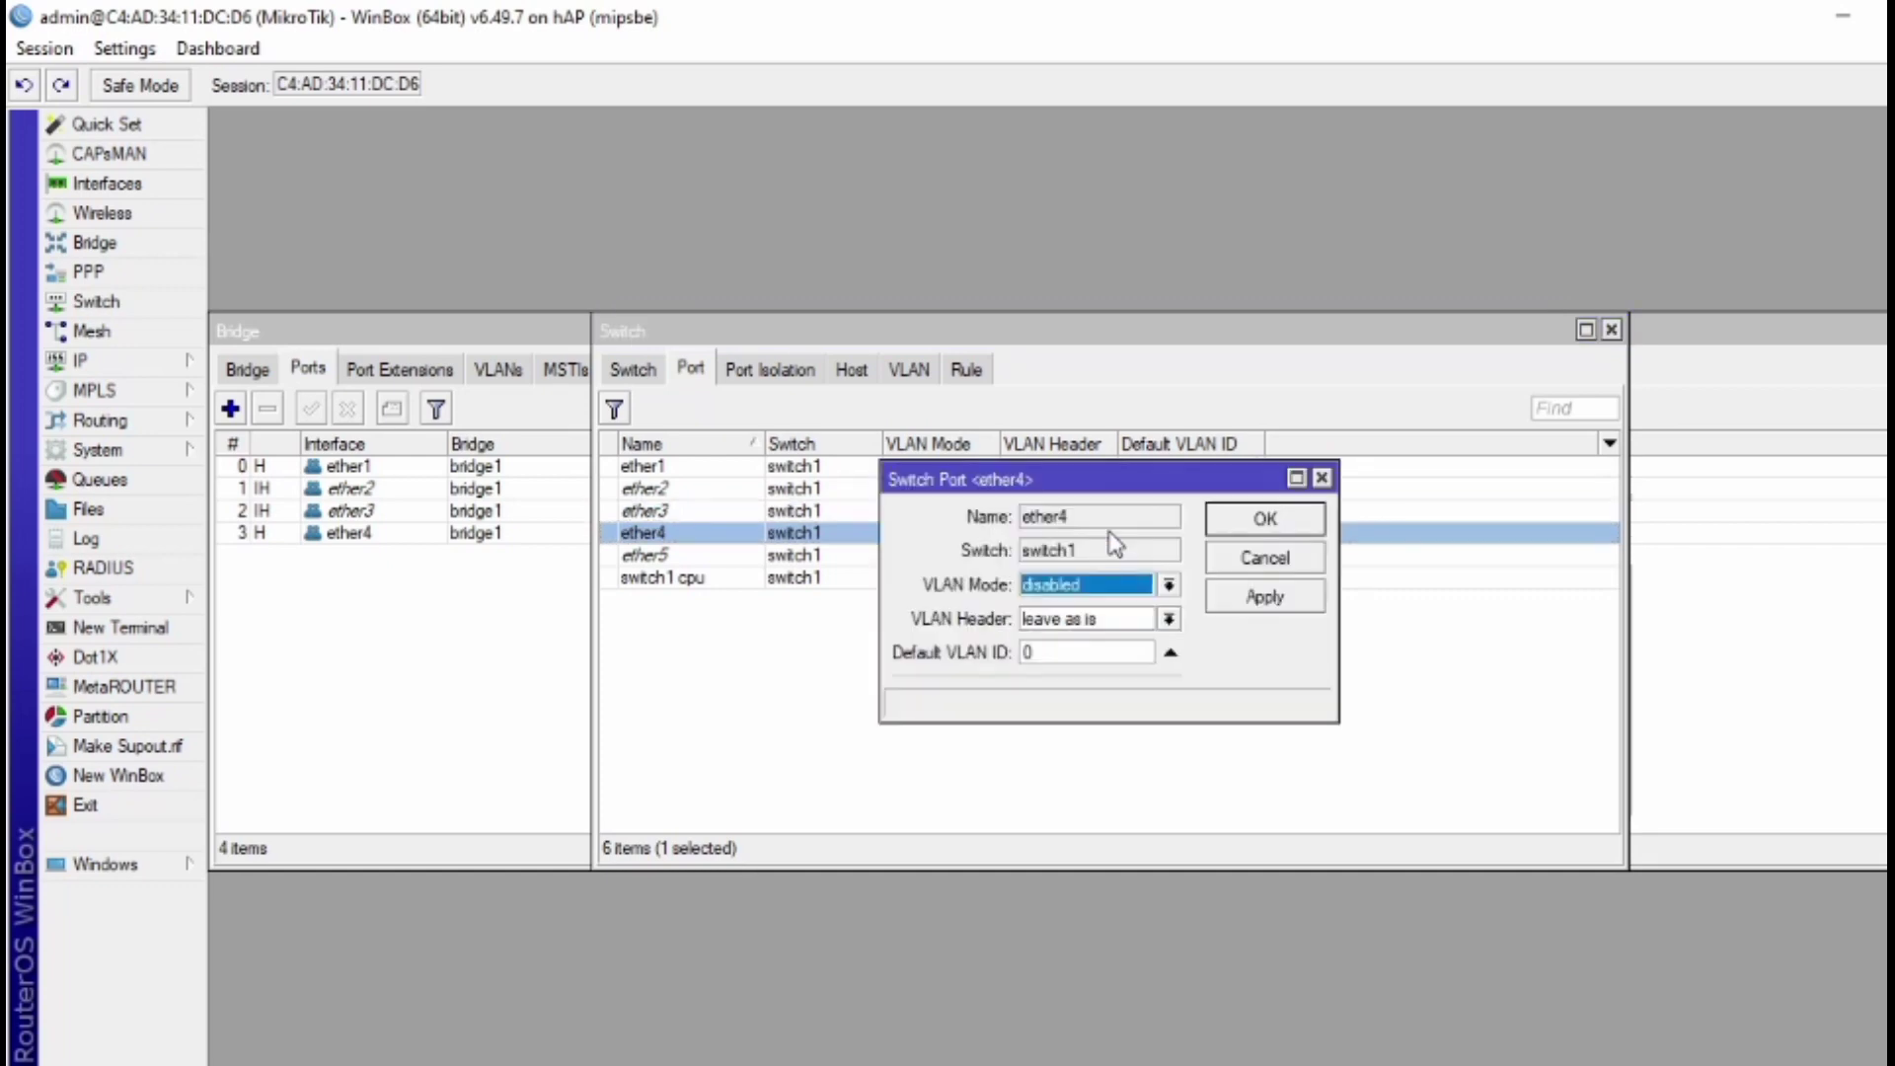
left_click(1119, 588)
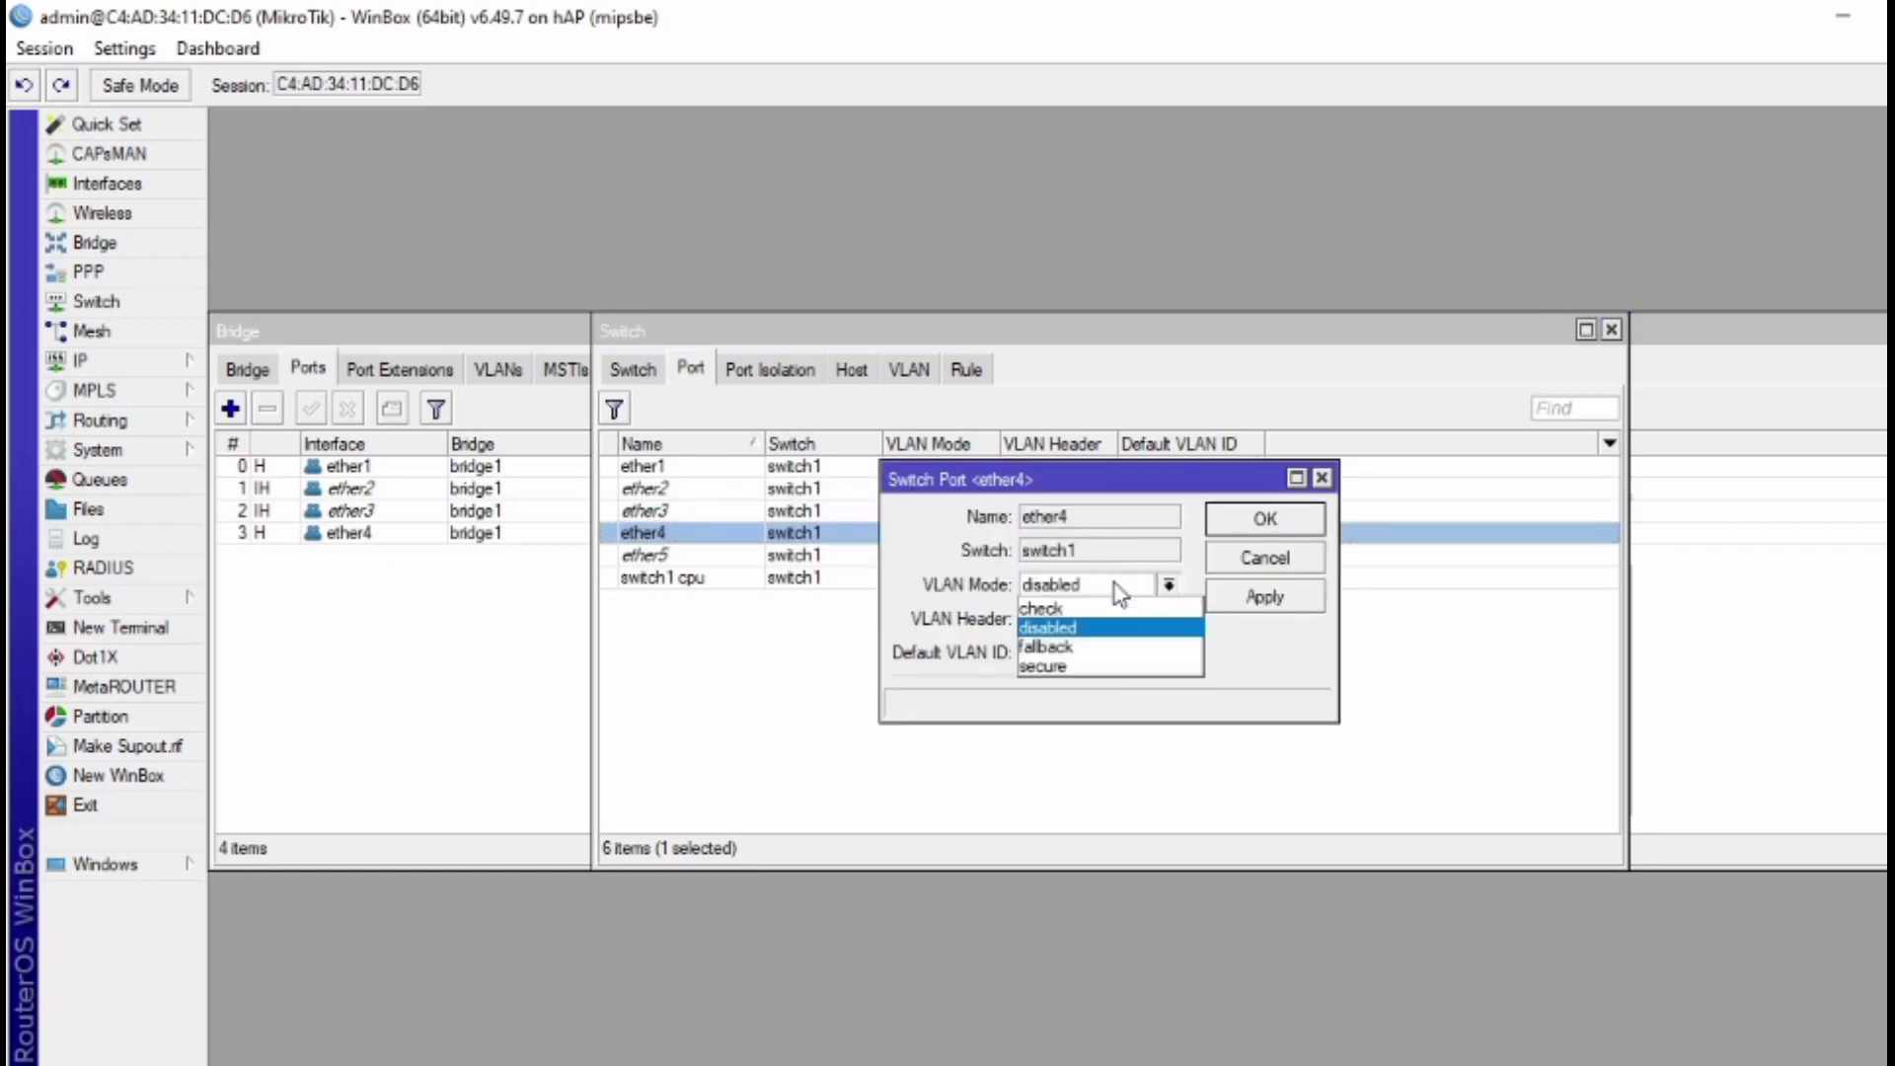
left_click(1106, 668)
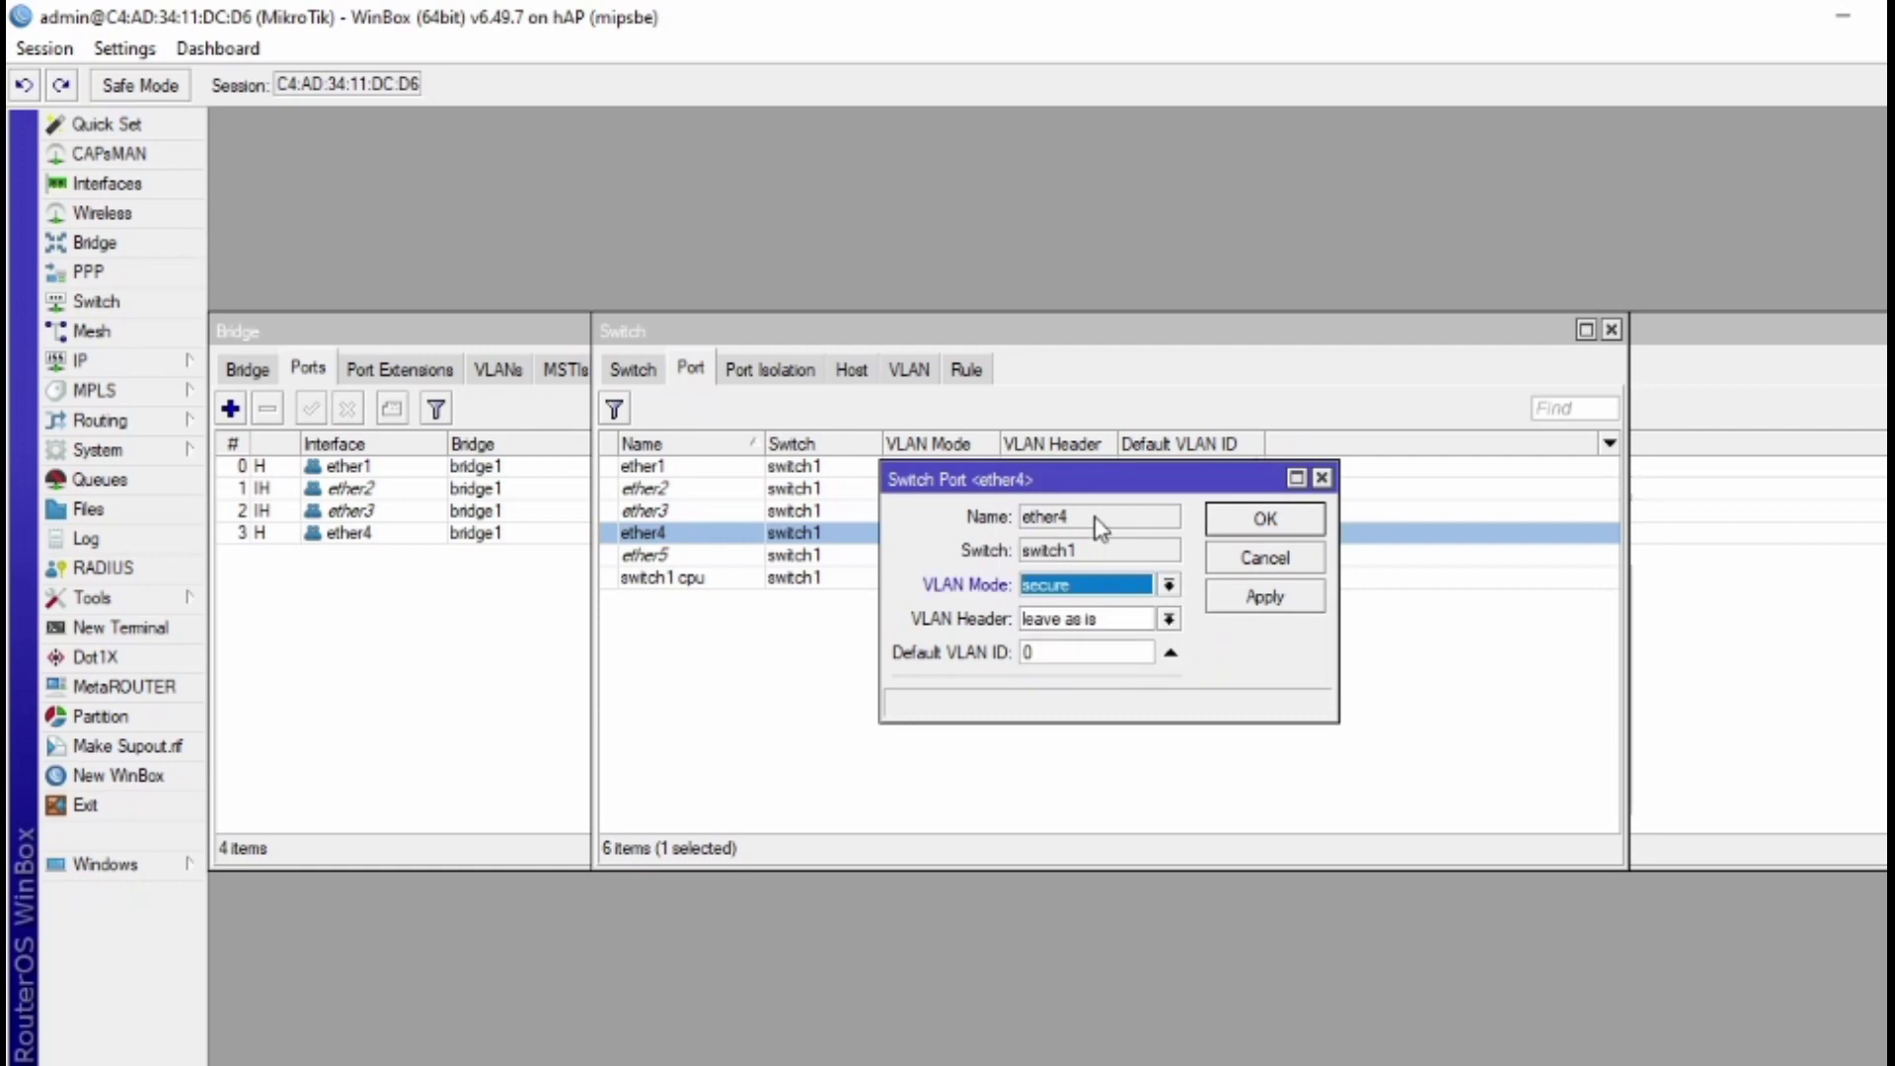
left_click(1079, 632)
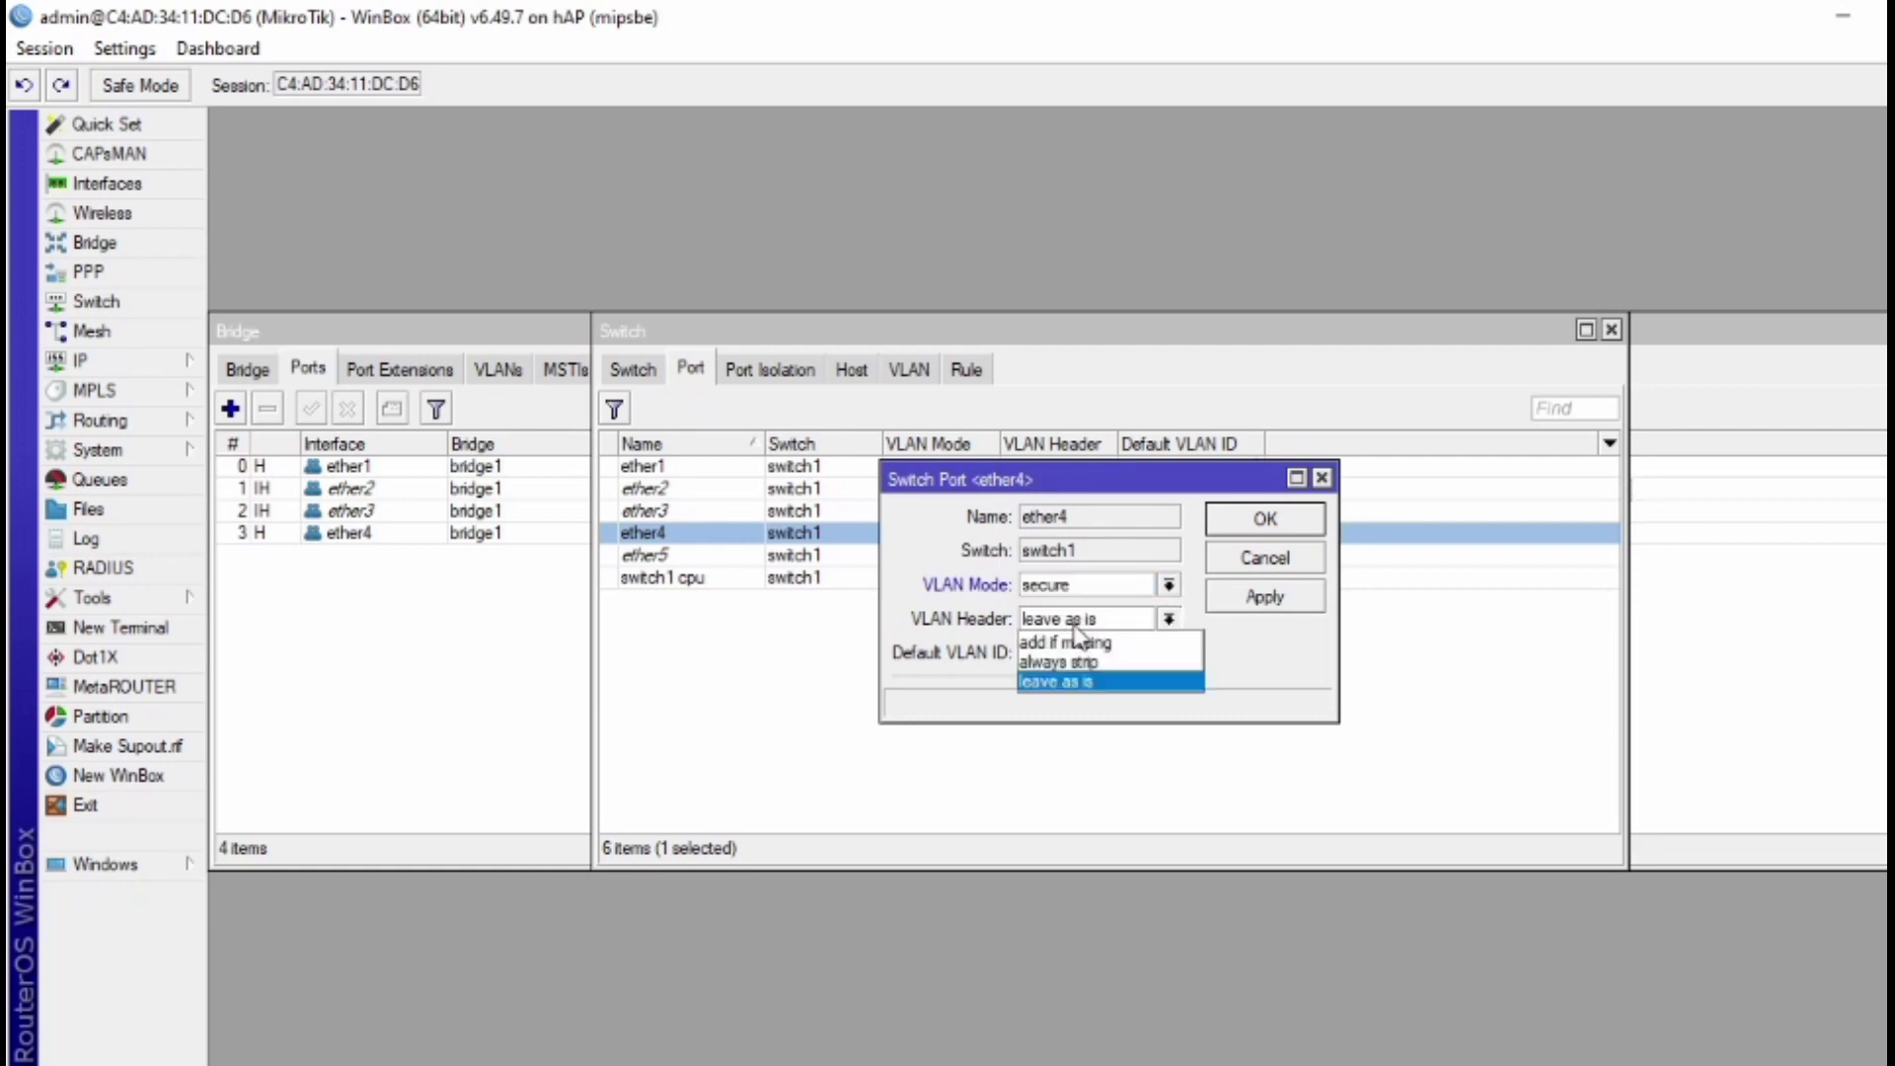
left_click(1077, 660)
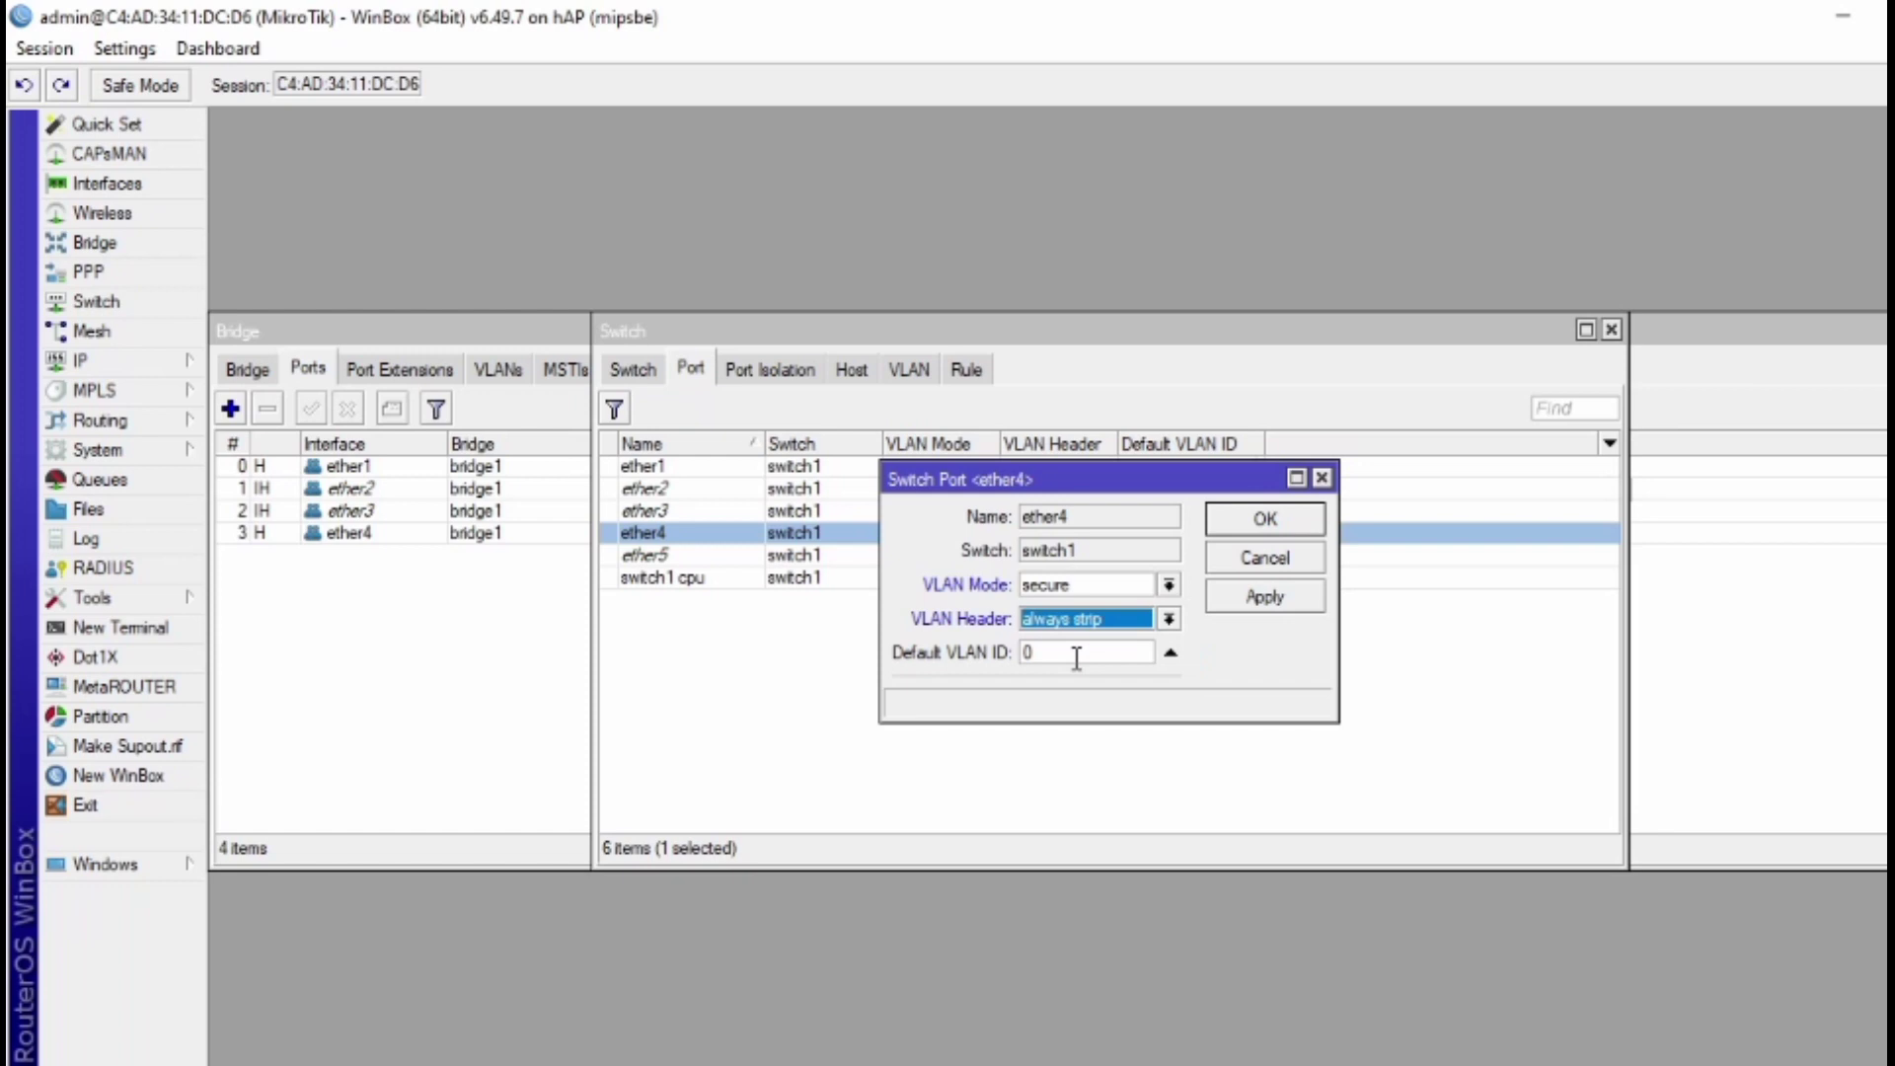
left_click(1077, 658)
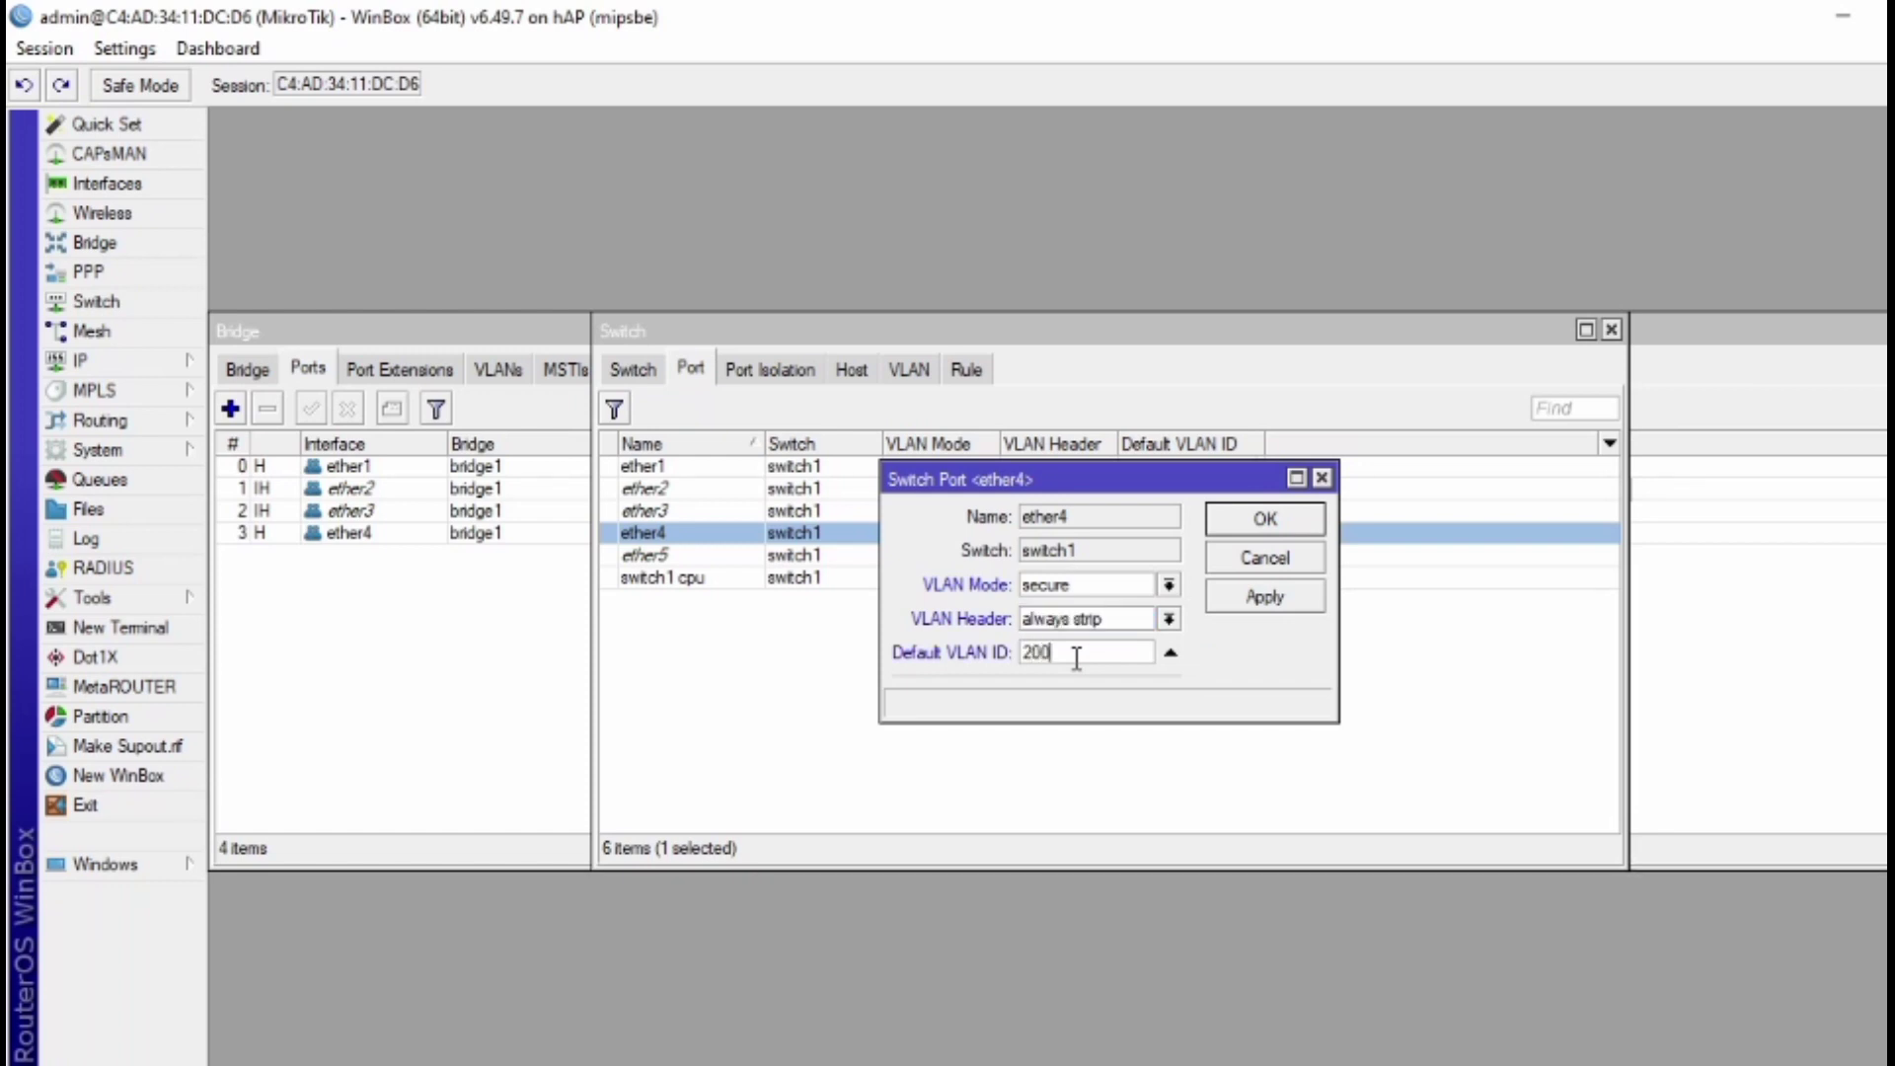
left_click(1294, 514)
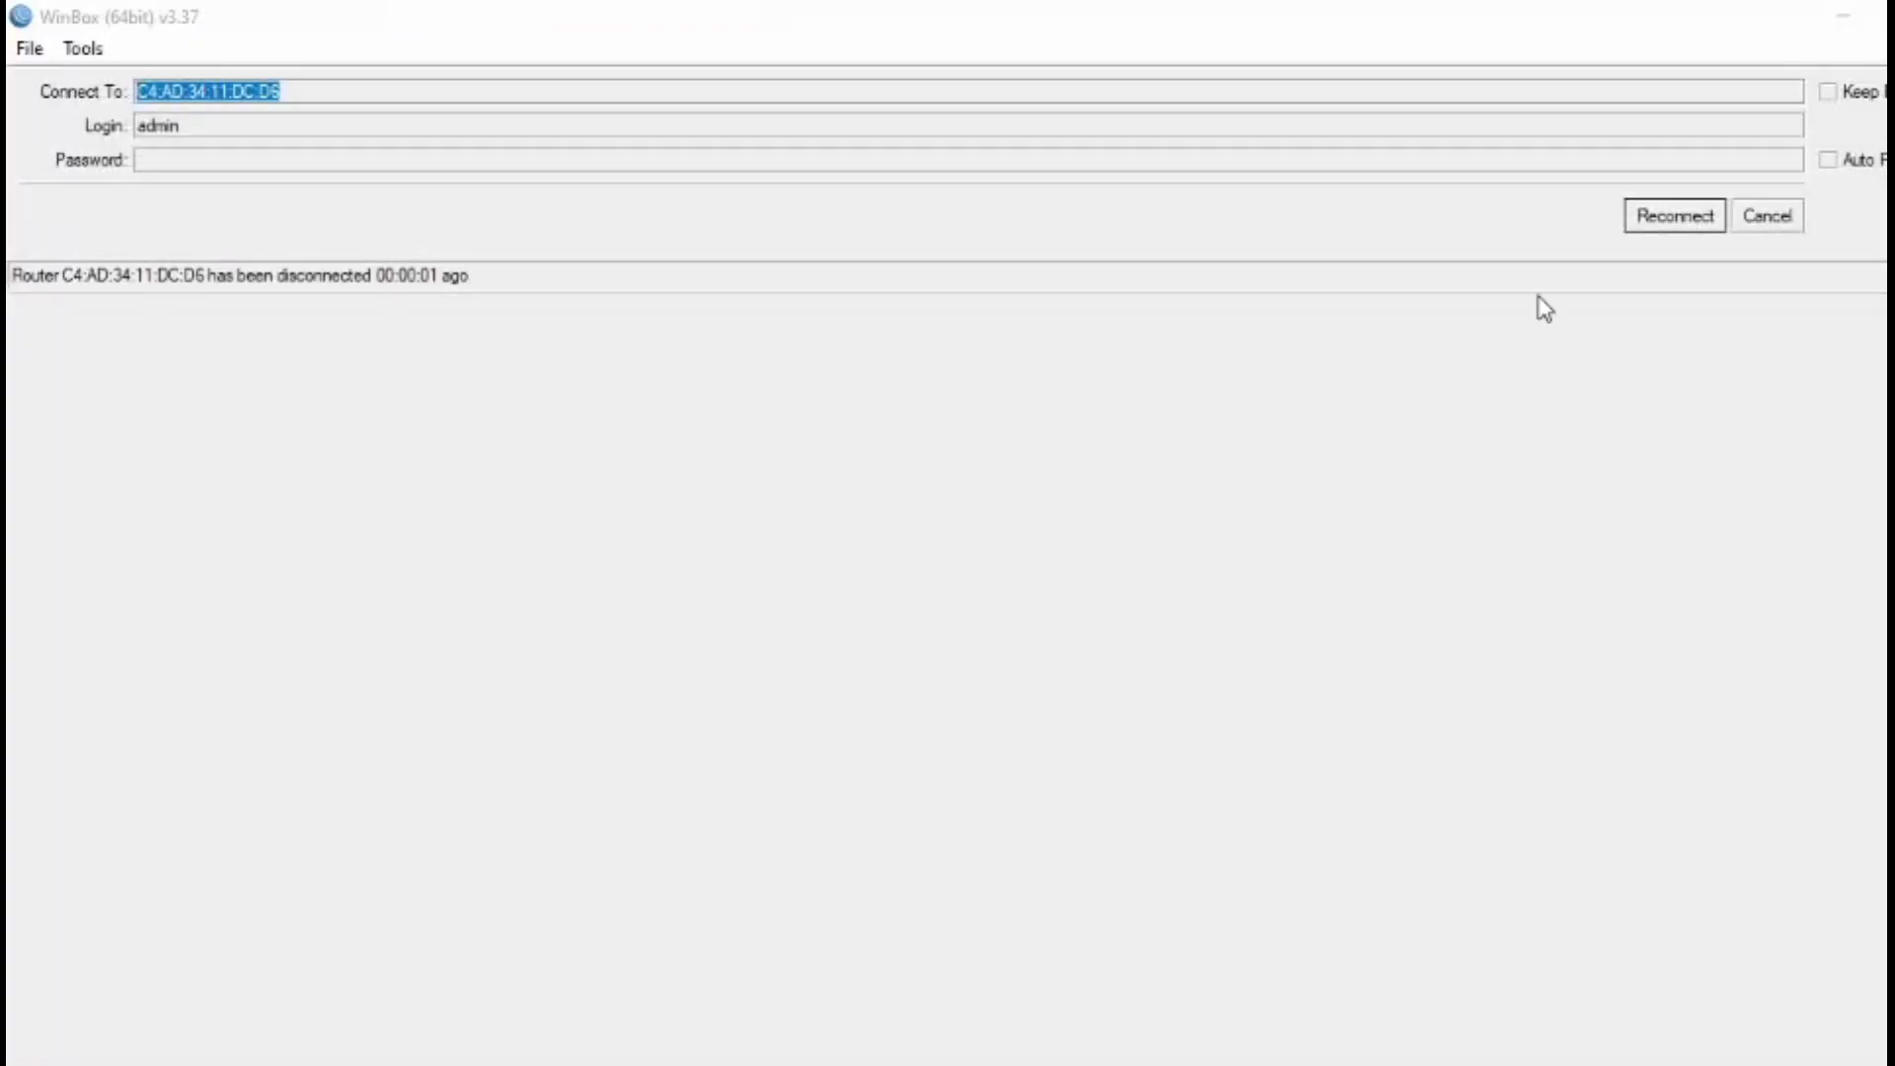
Cancel the reconnection to the switch router and allow PC discovery on Network 12.
left_click(1754, 229)
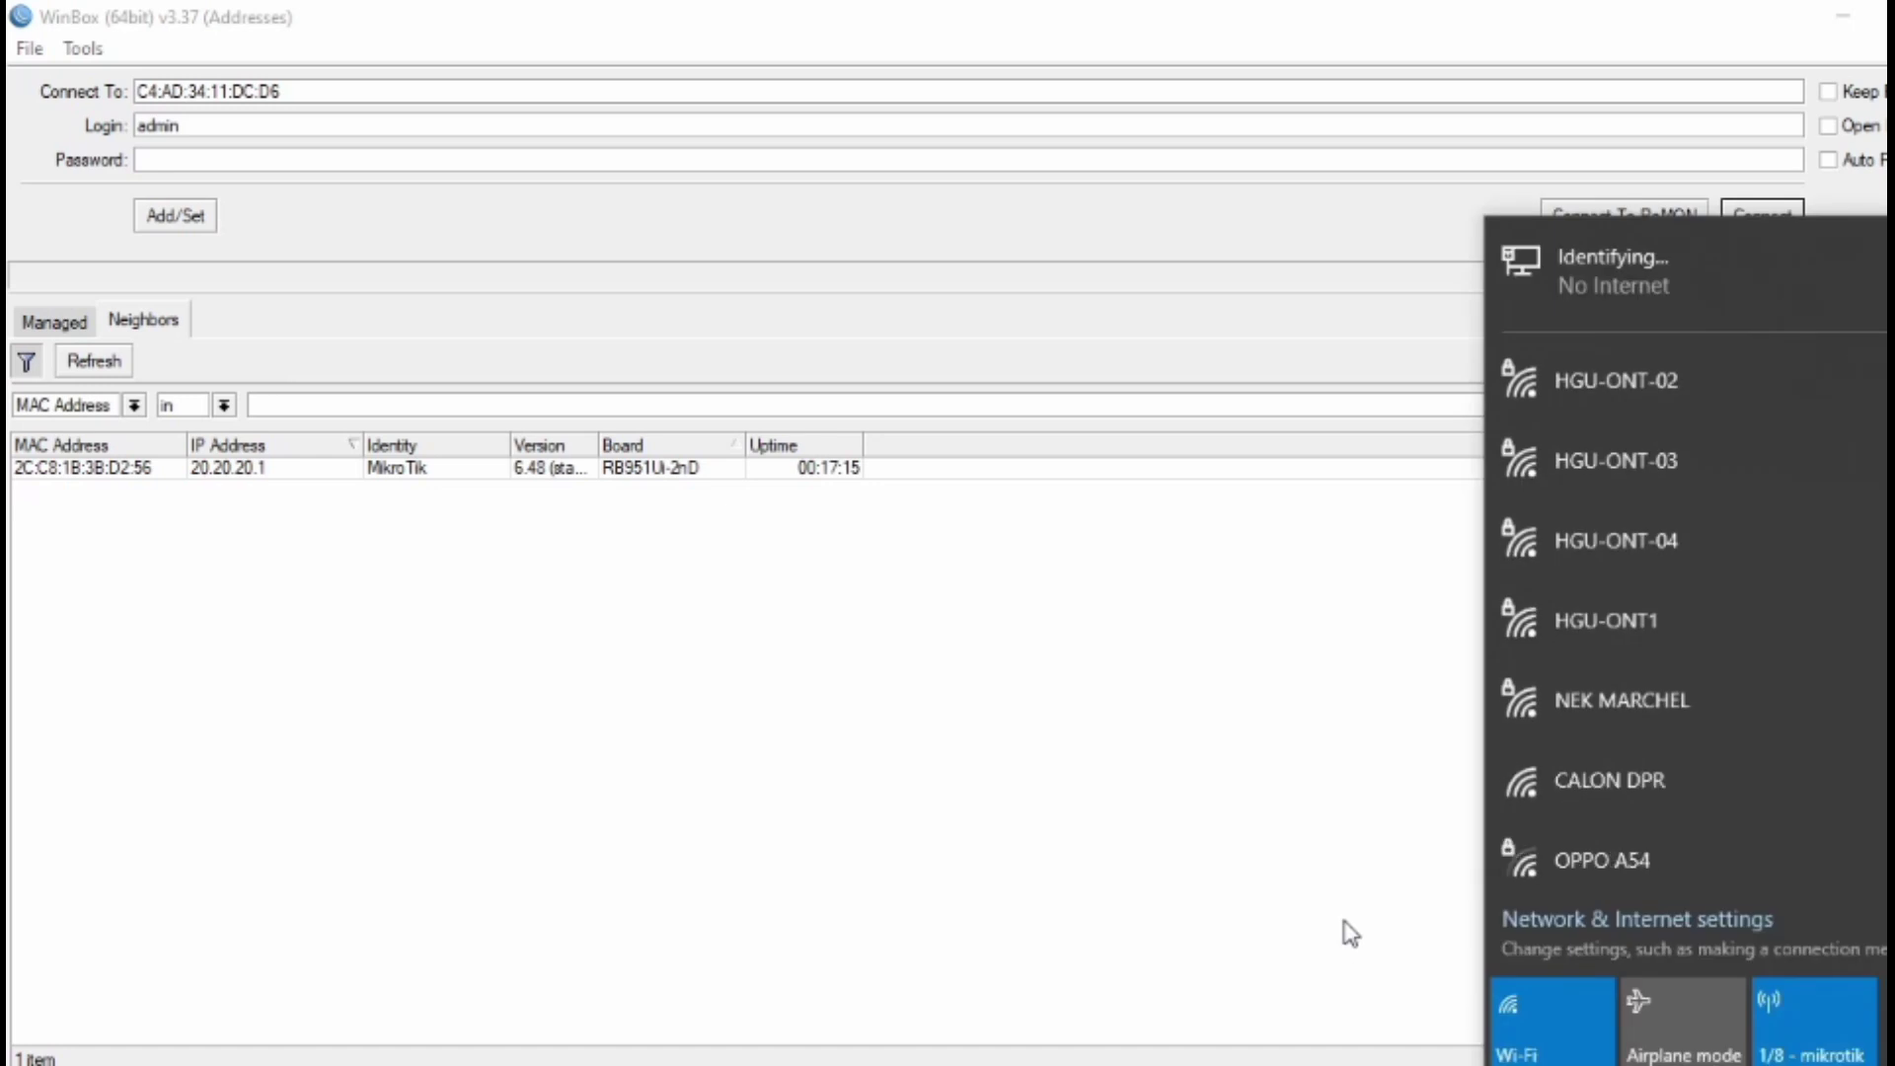
left_click(1350, 933)
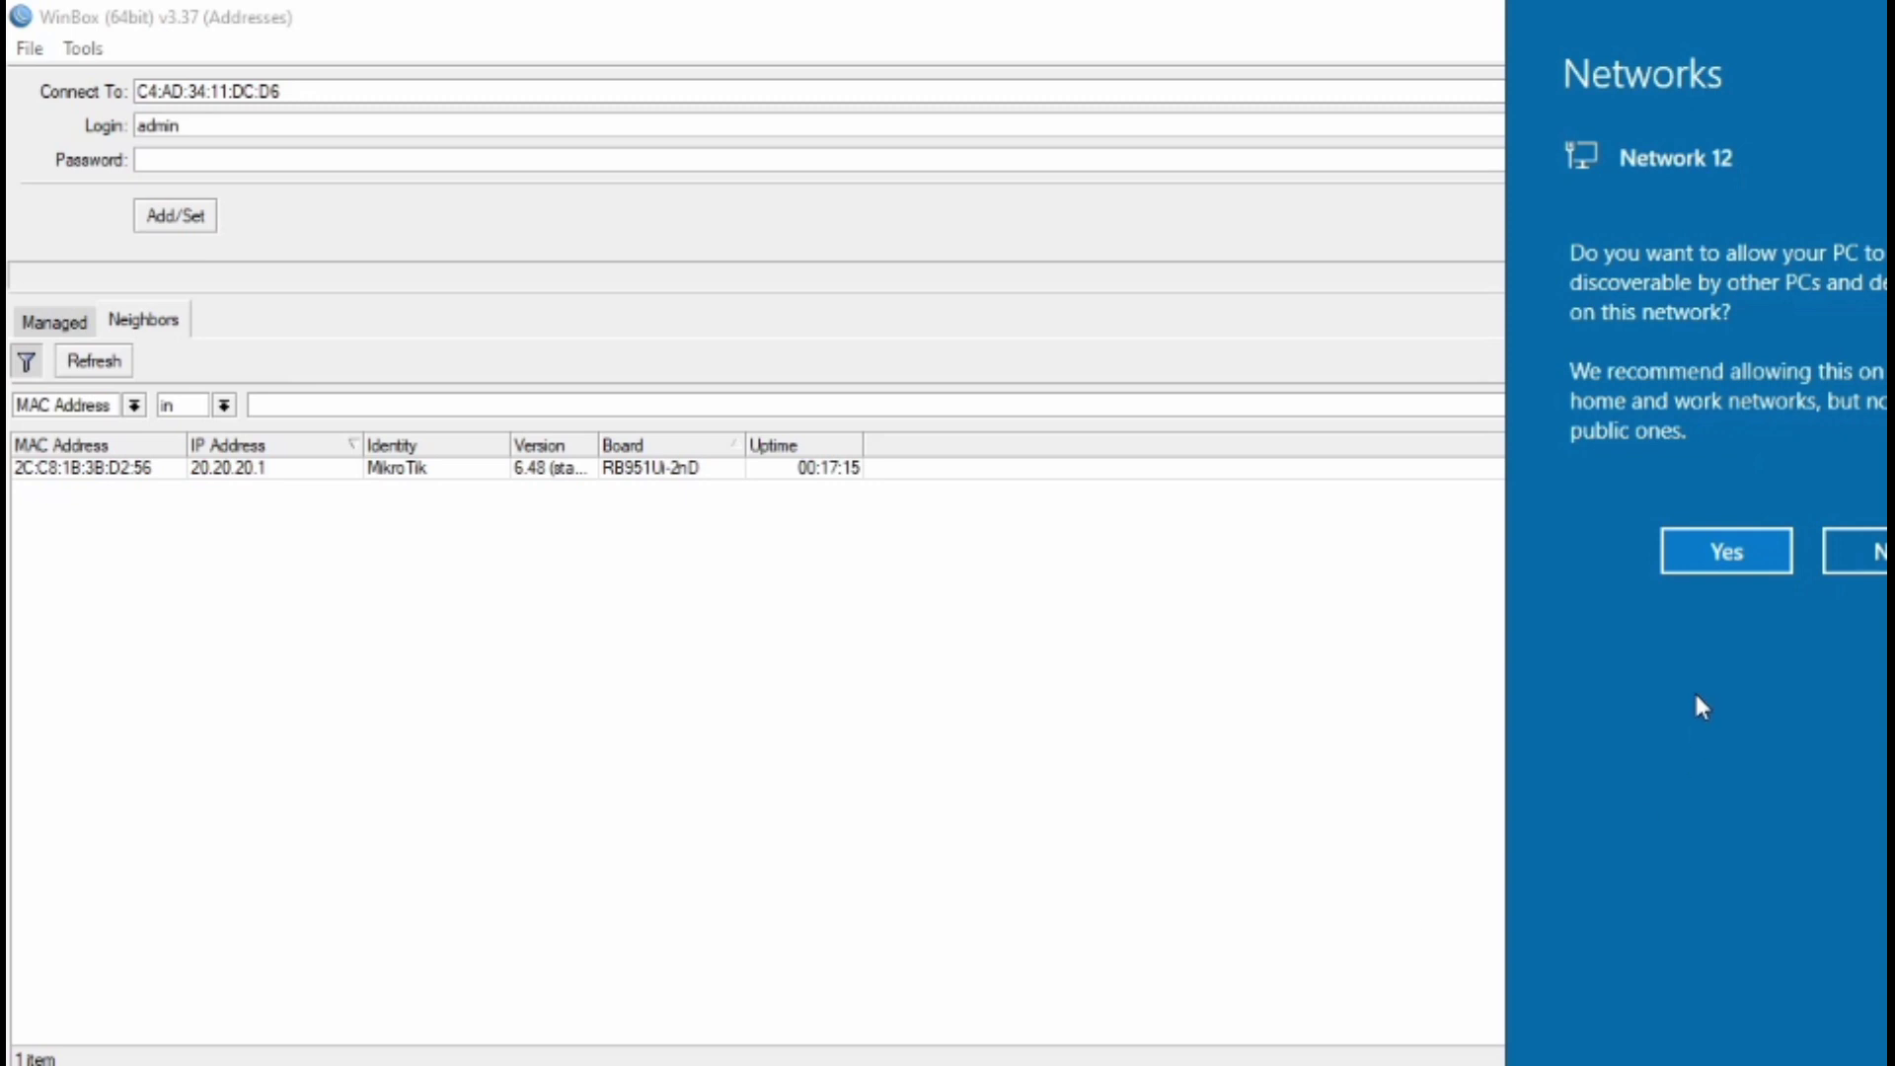
left_click(1715, 554)
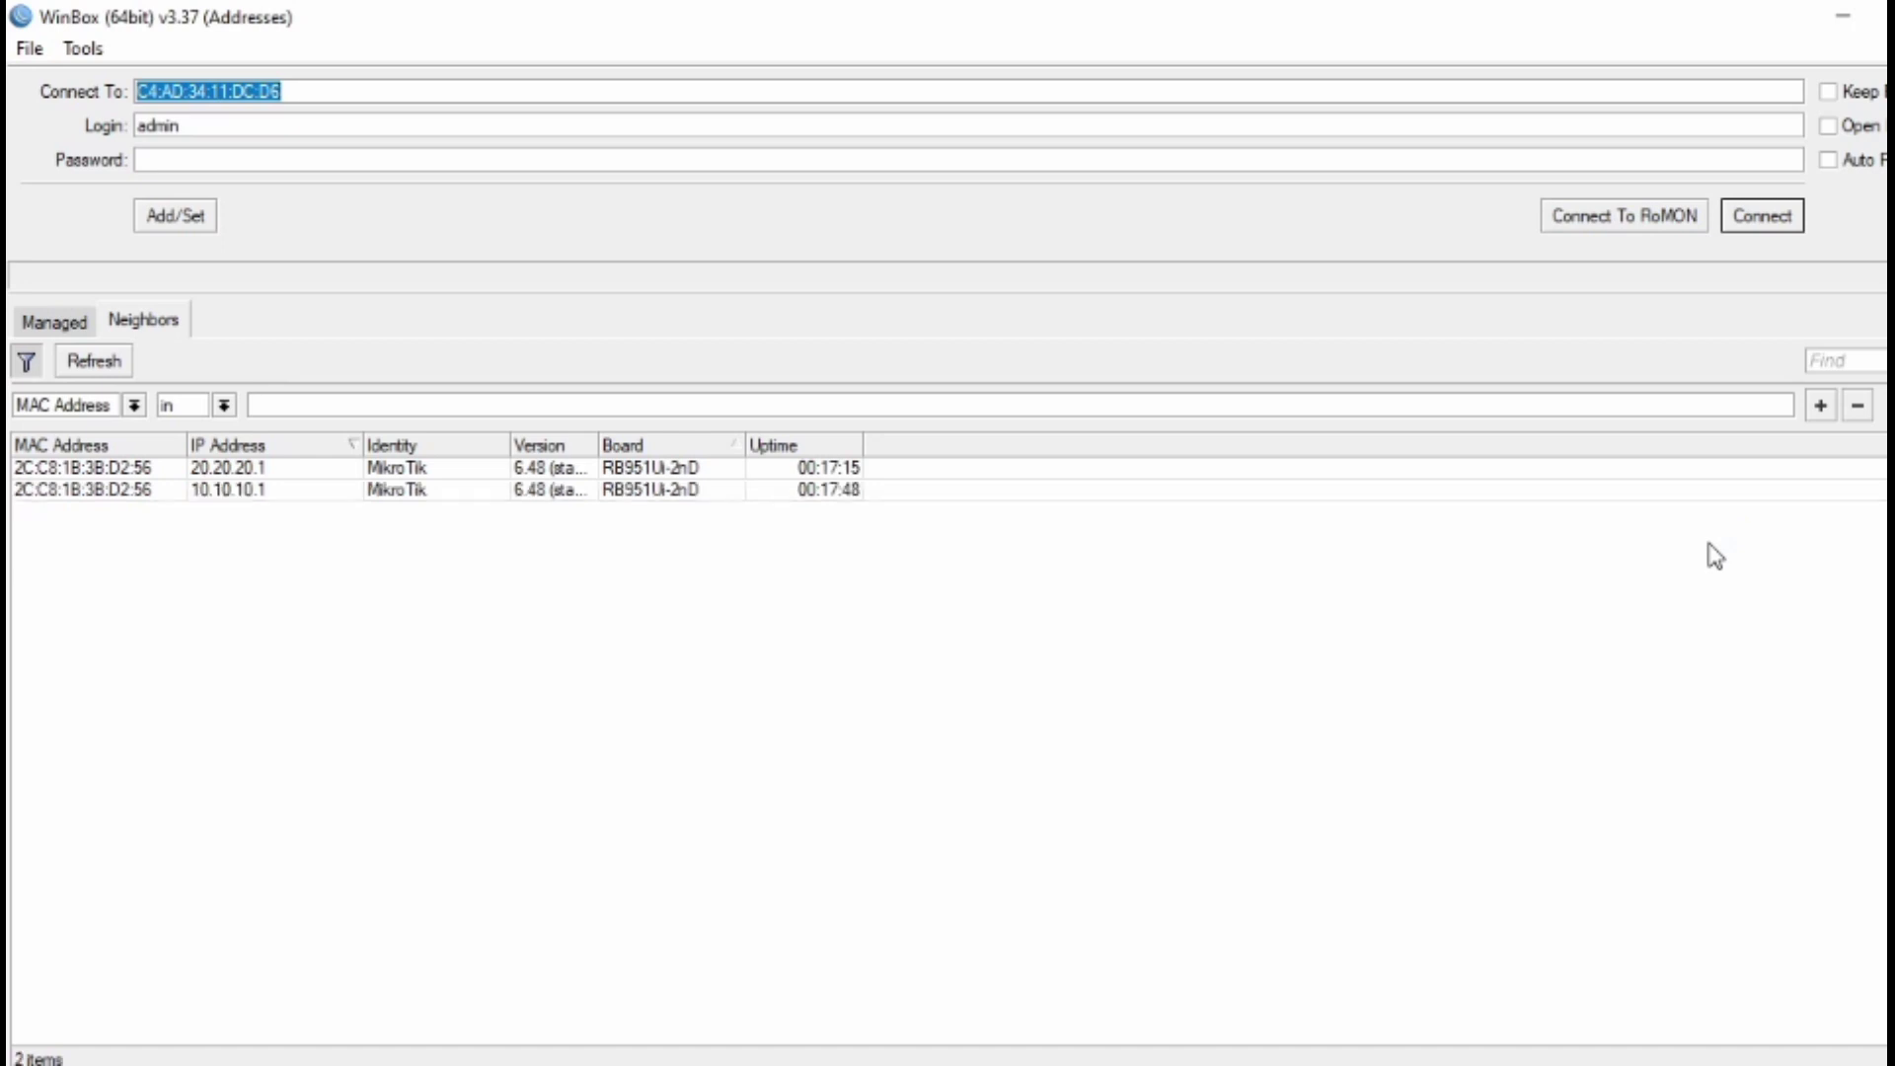
Switch to Windows Settings and examine the IP properties of the Network 12 Ethernet connection.
left_click(1733, 1063)
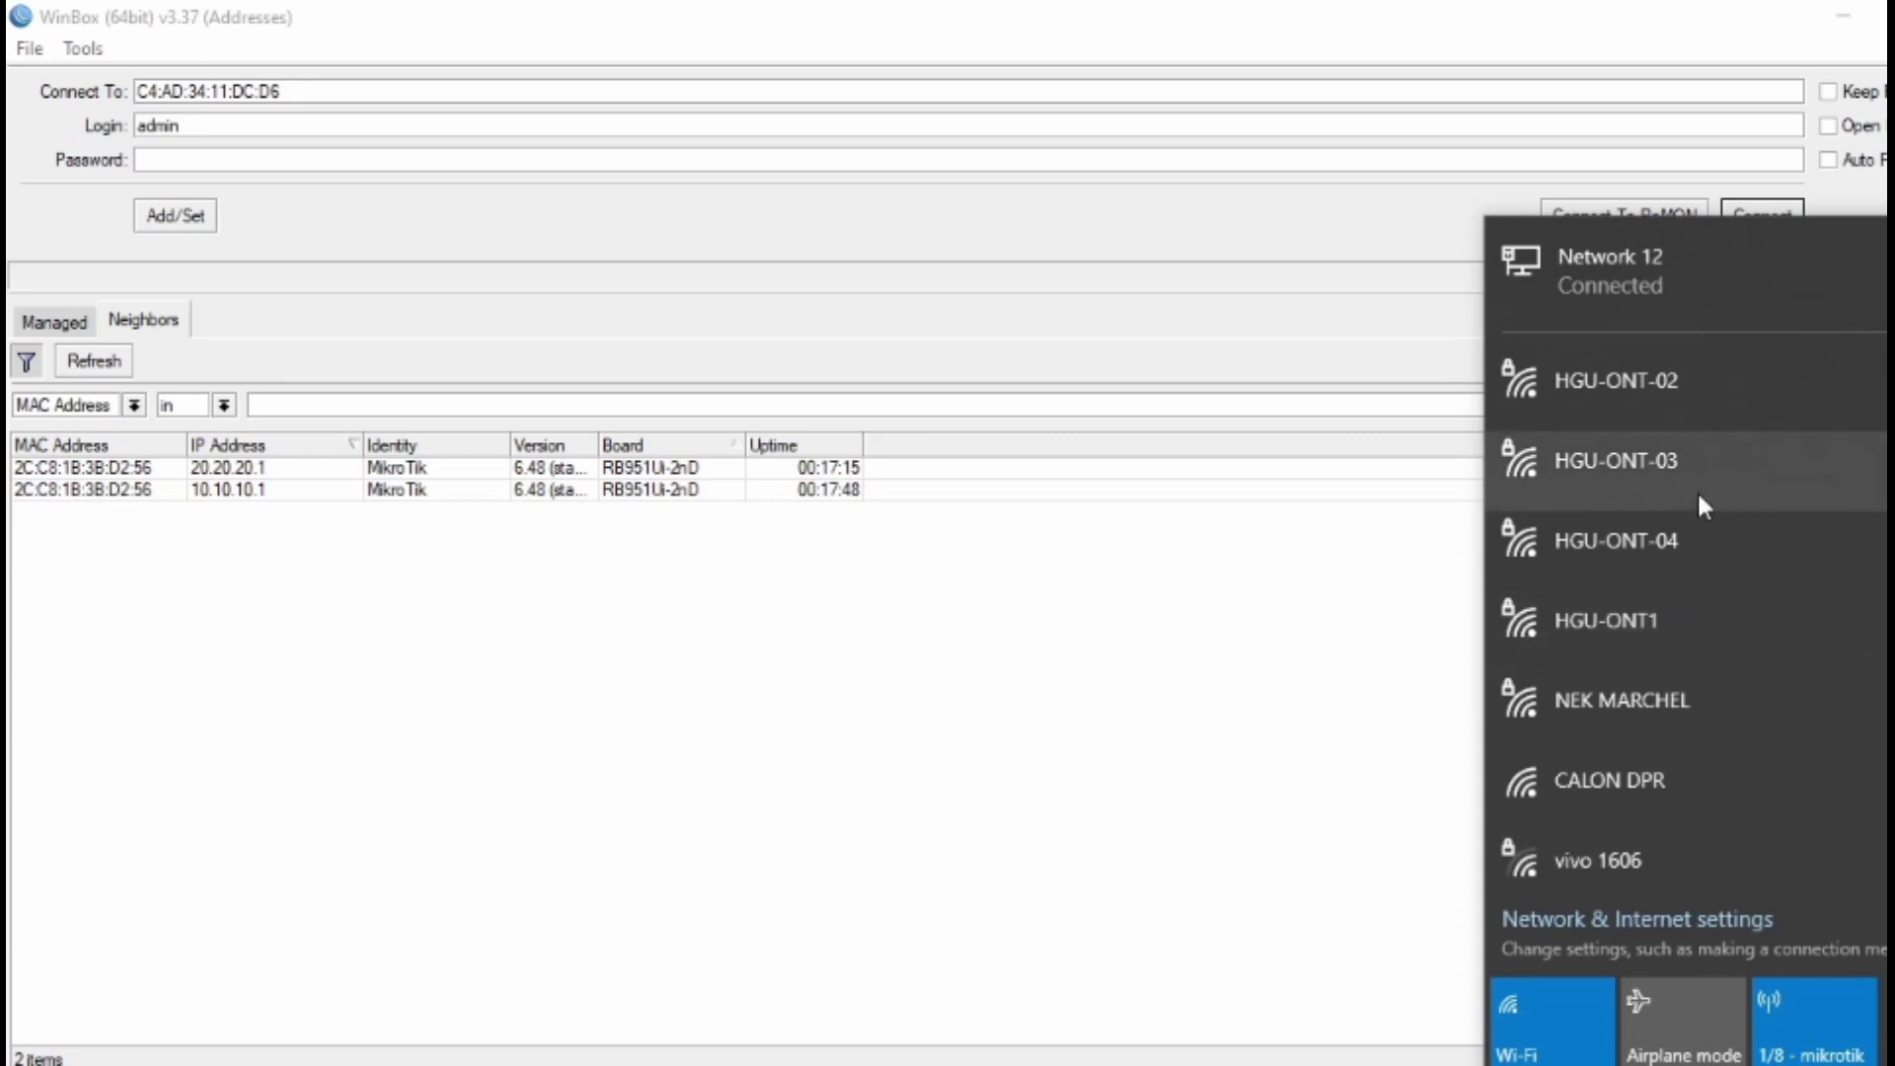
left_click(1668, 306)
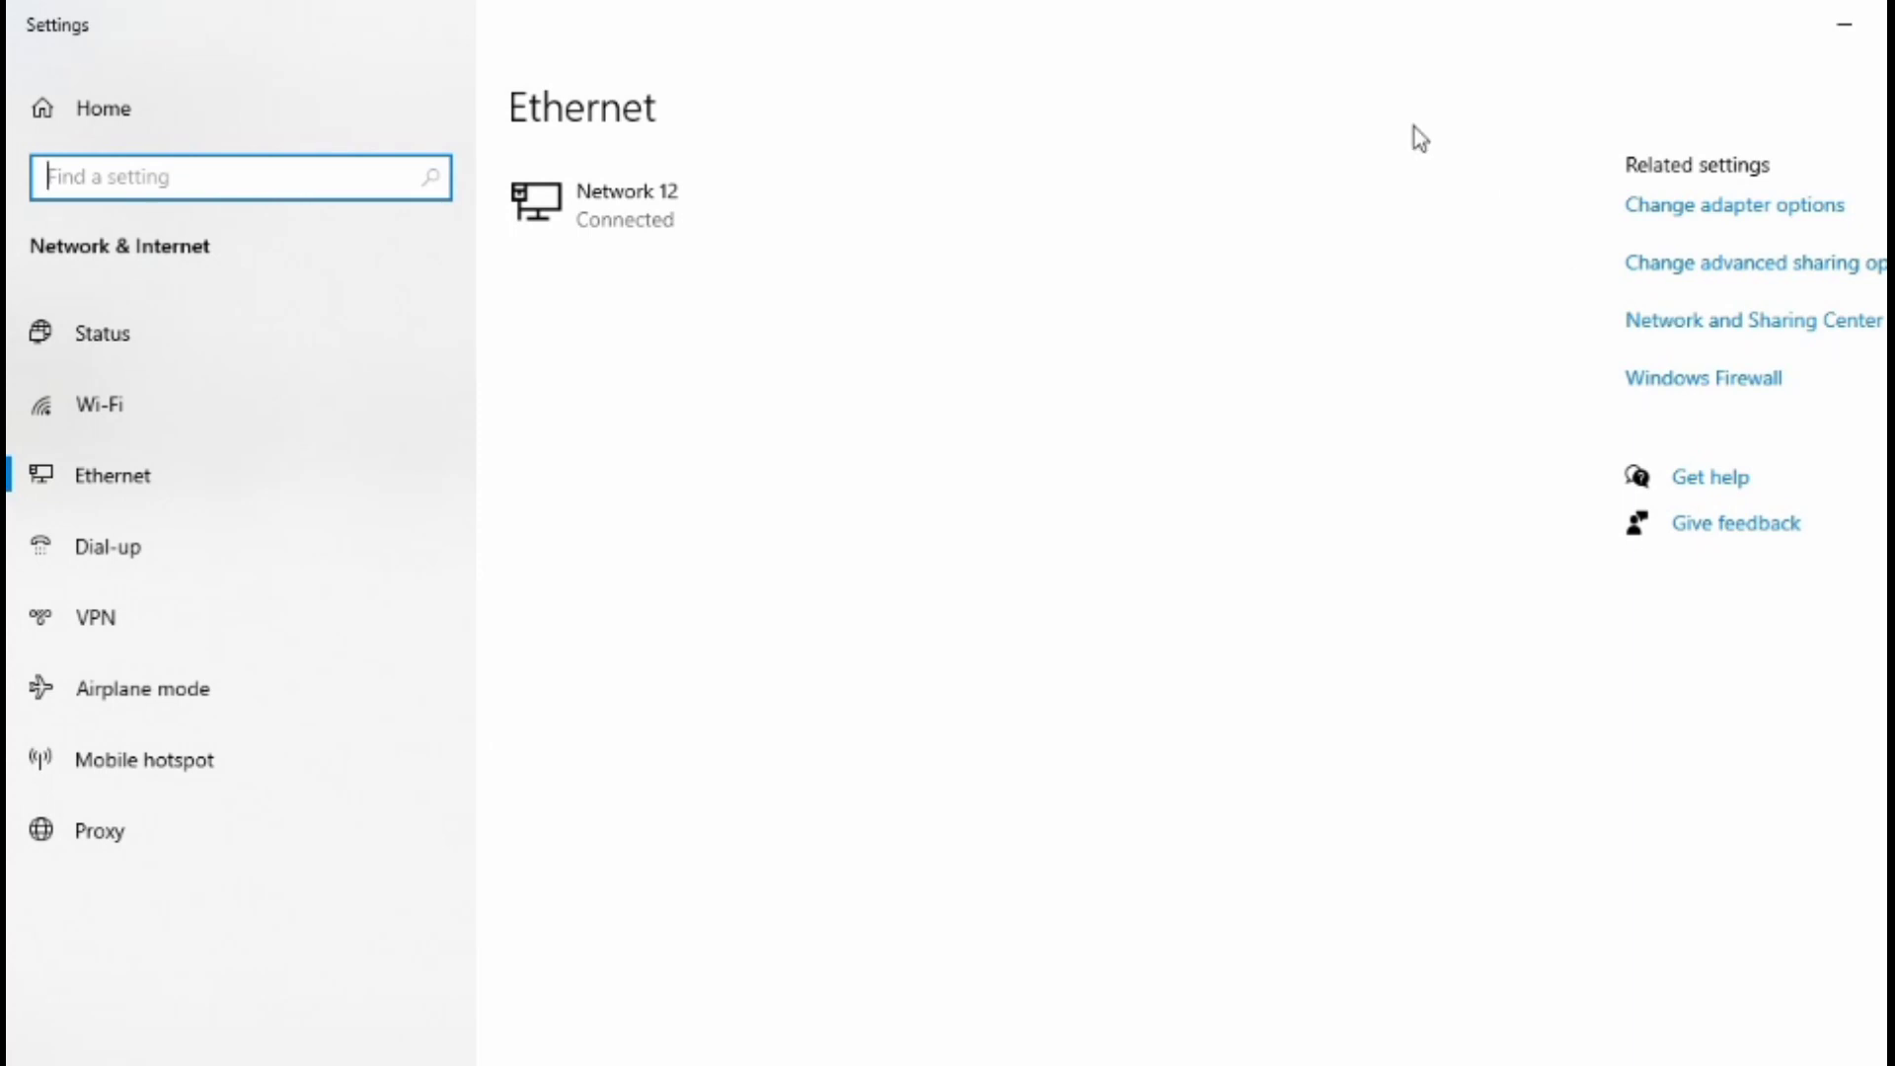
left_click(994, 178)
scroll(348, 621, "down", 8)
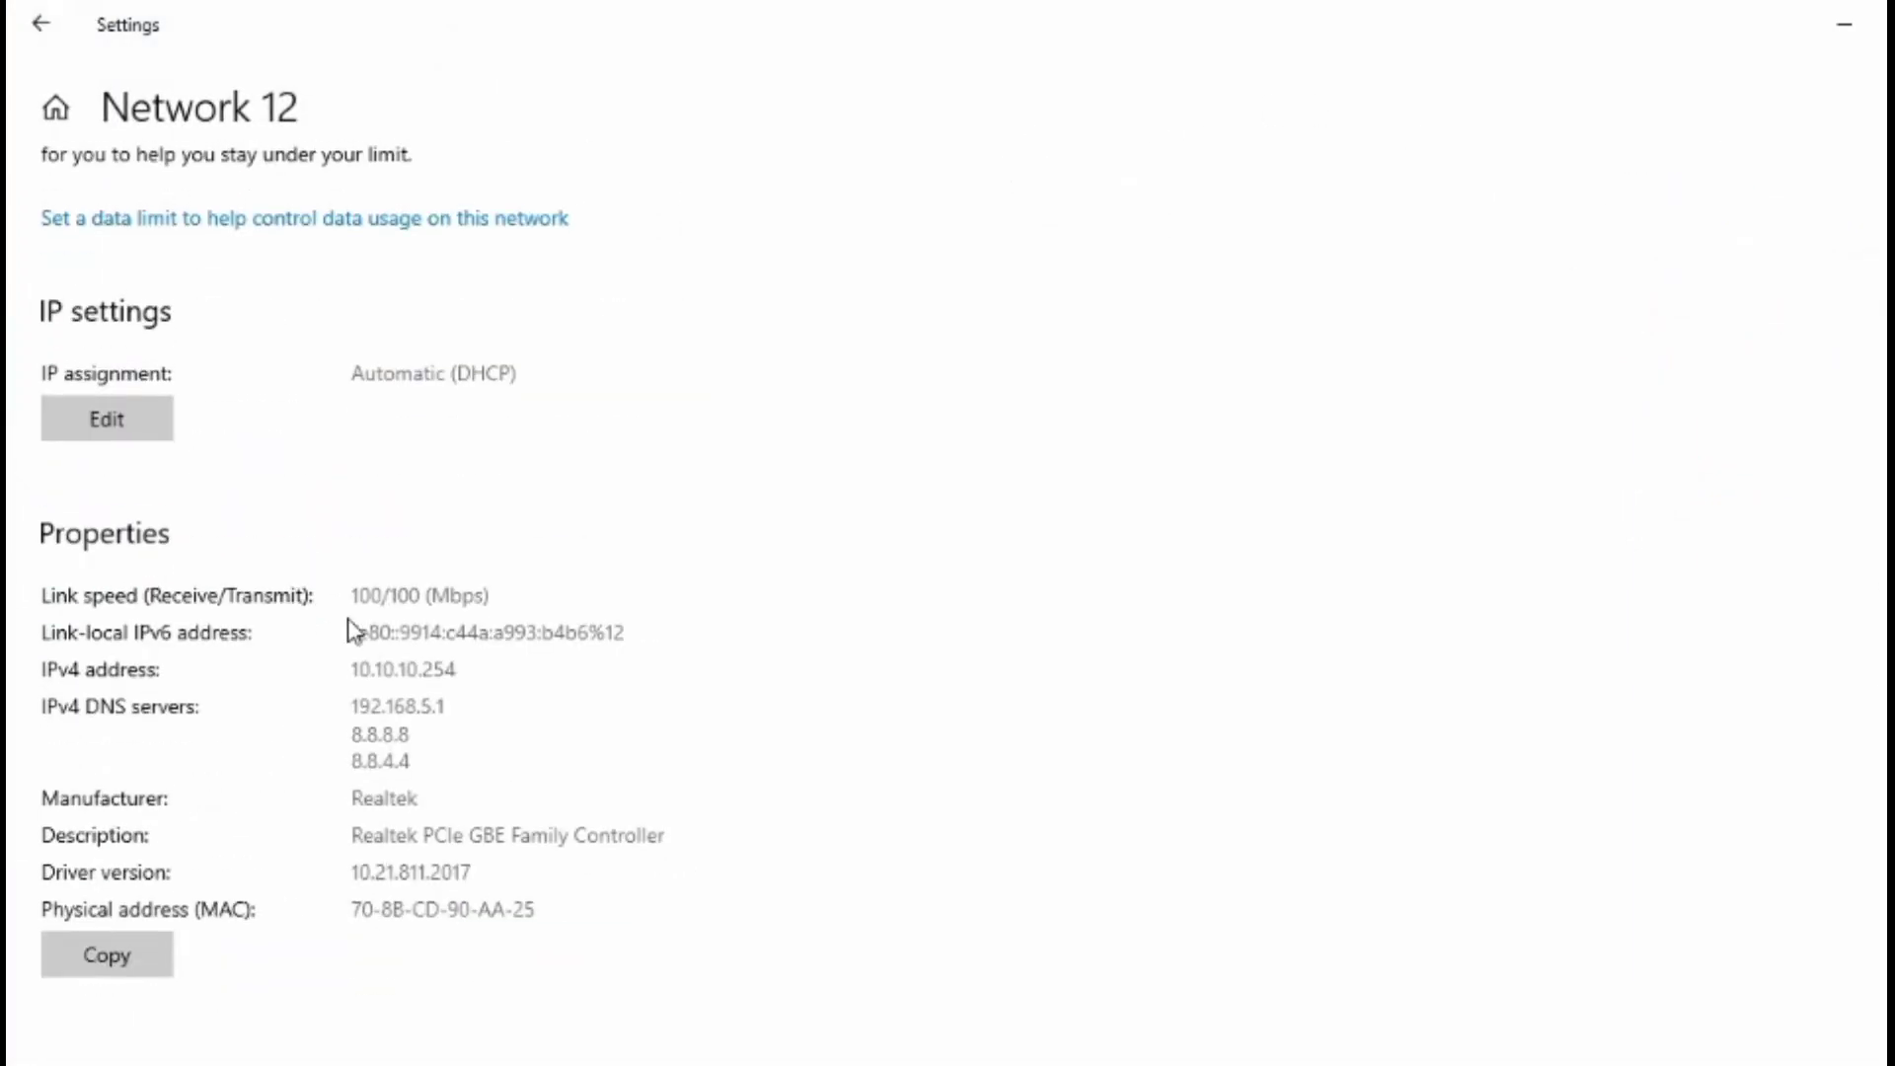